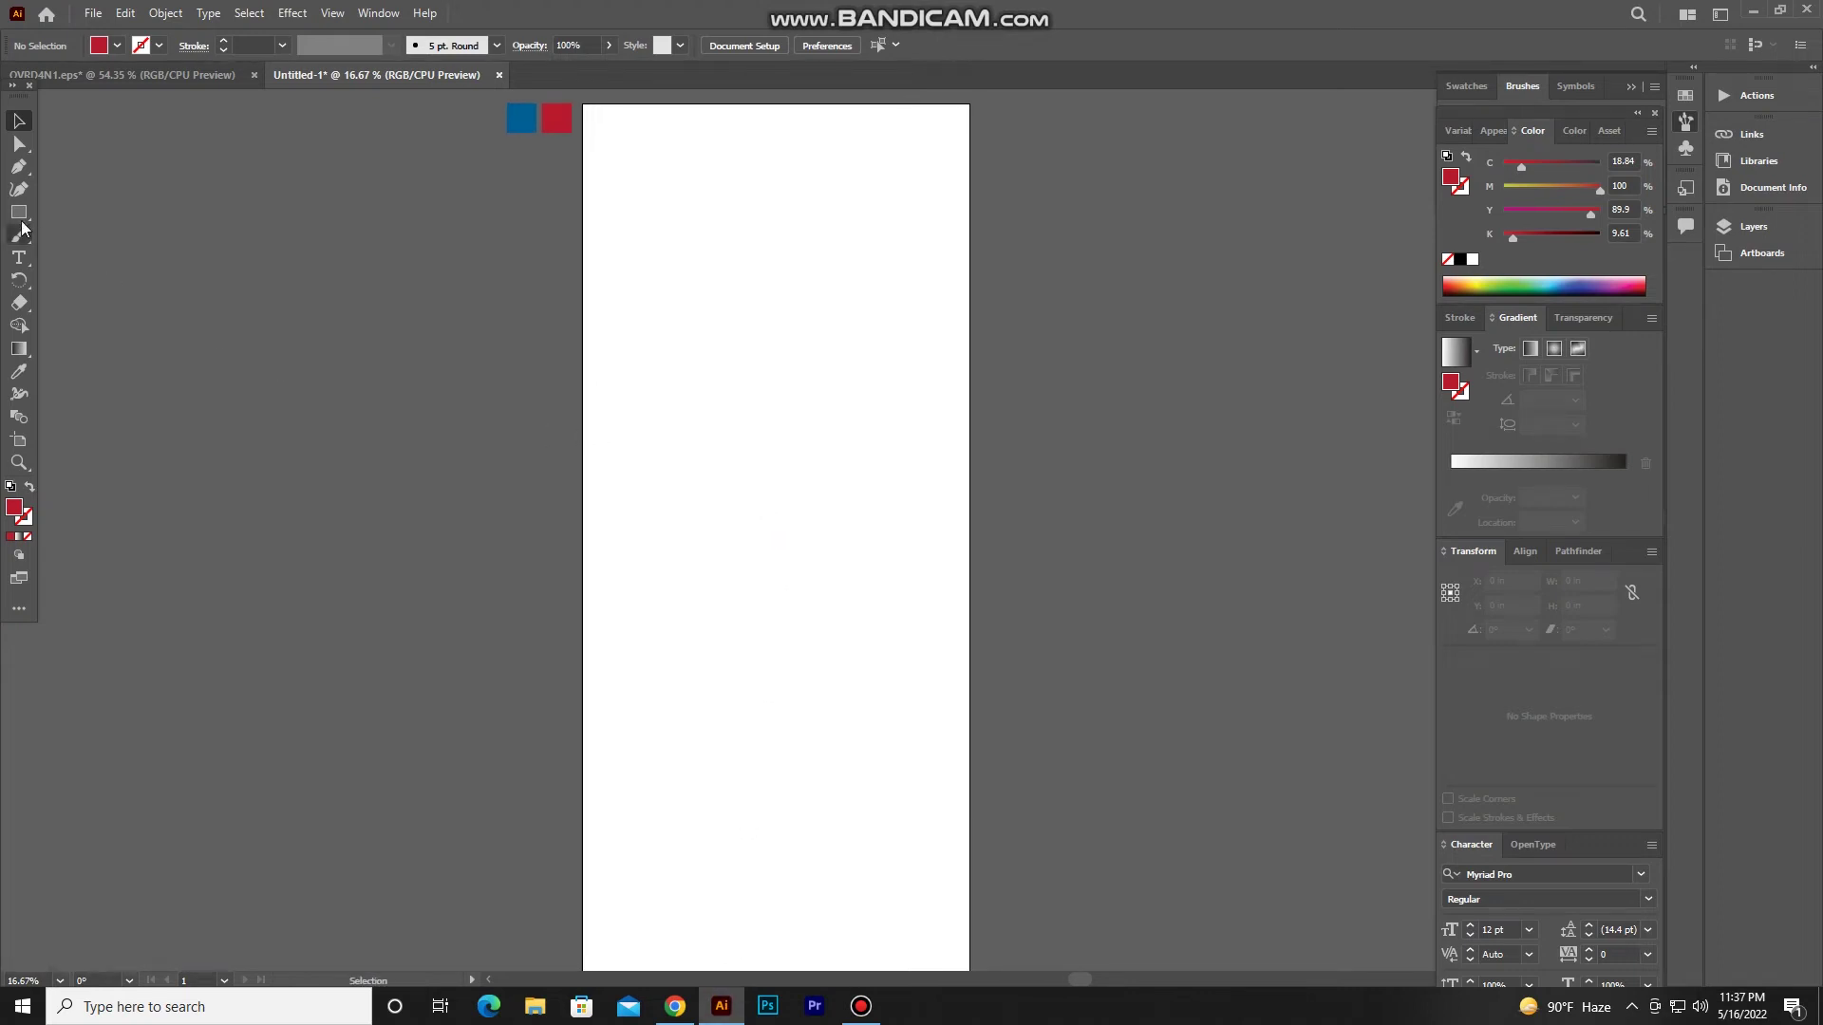
Create a 24 × 60 in red rectangle.
left_click(638, 232)
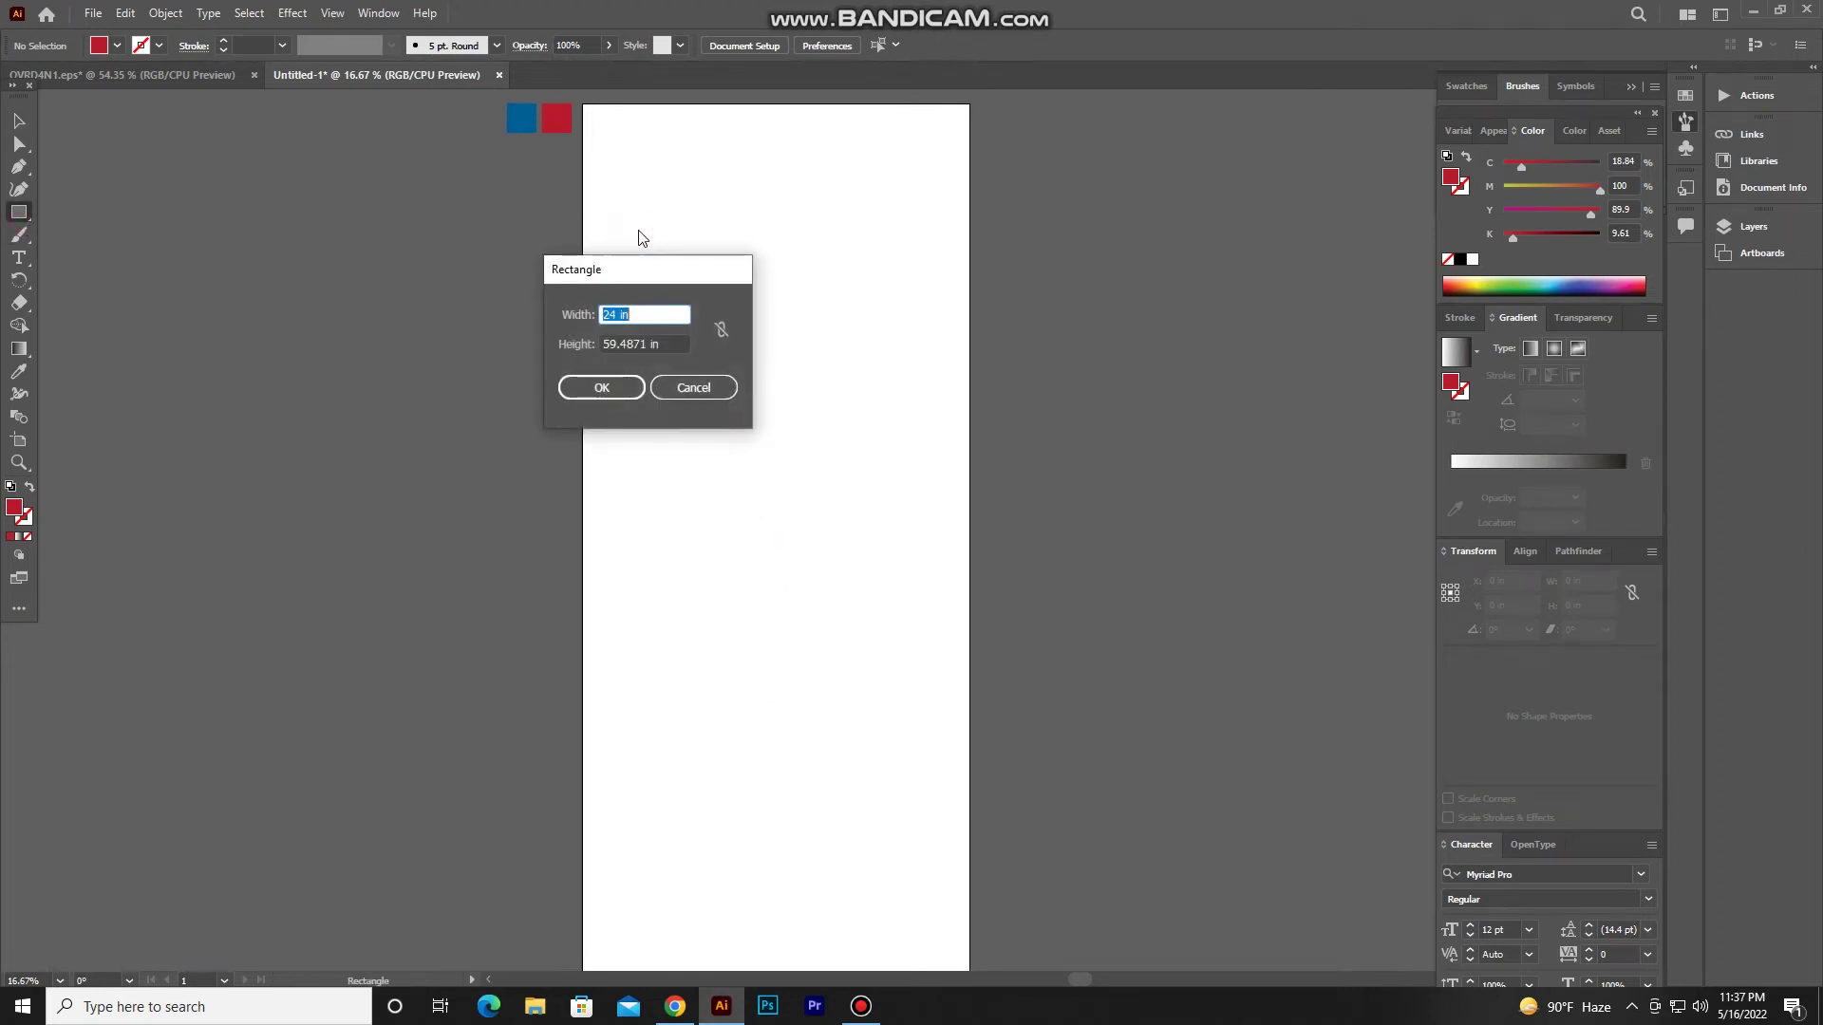
type("24")
left_click_drag(665, 342, 591, 343)
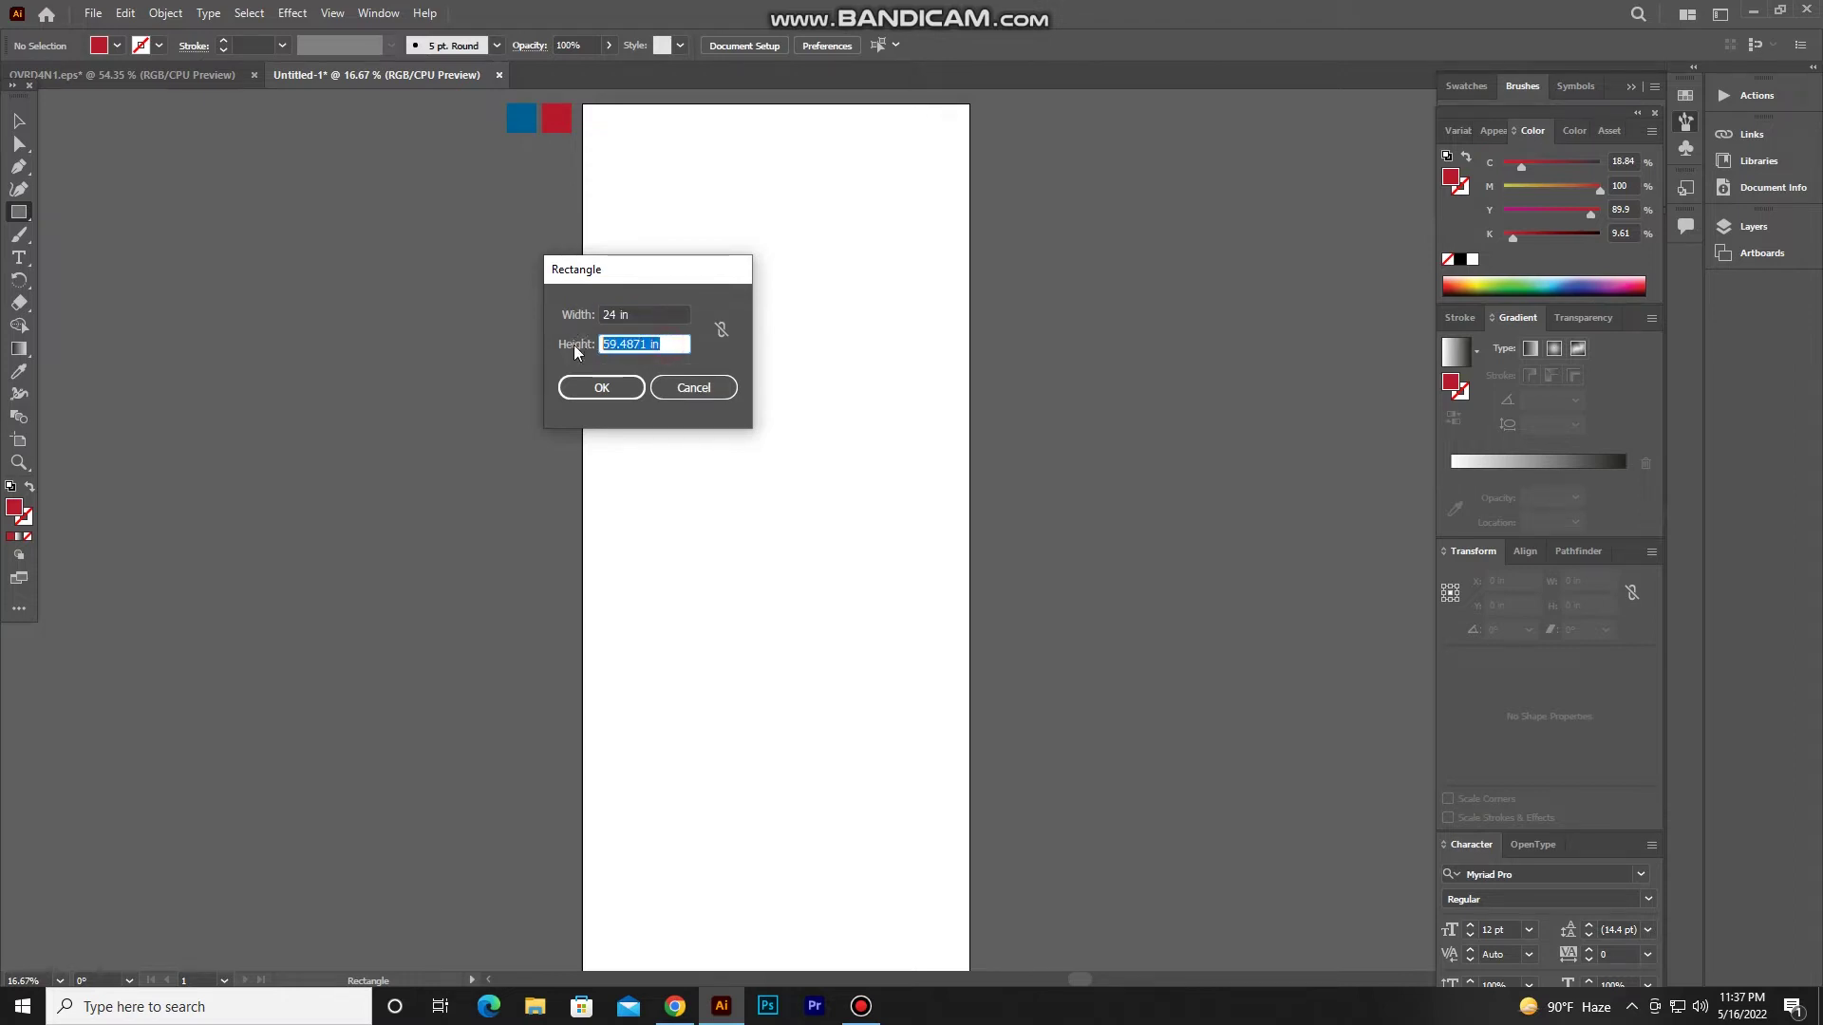
type("60")
left_click(600, 388)
Snap the rectangle to the artboard's top-left corner so it covers the artboard.
left_click(34, 120)
left_click_drag(710, 308, 541, 161)
left_click(537, 157)
key("ctrl+equal")
key("ctrl+equal")
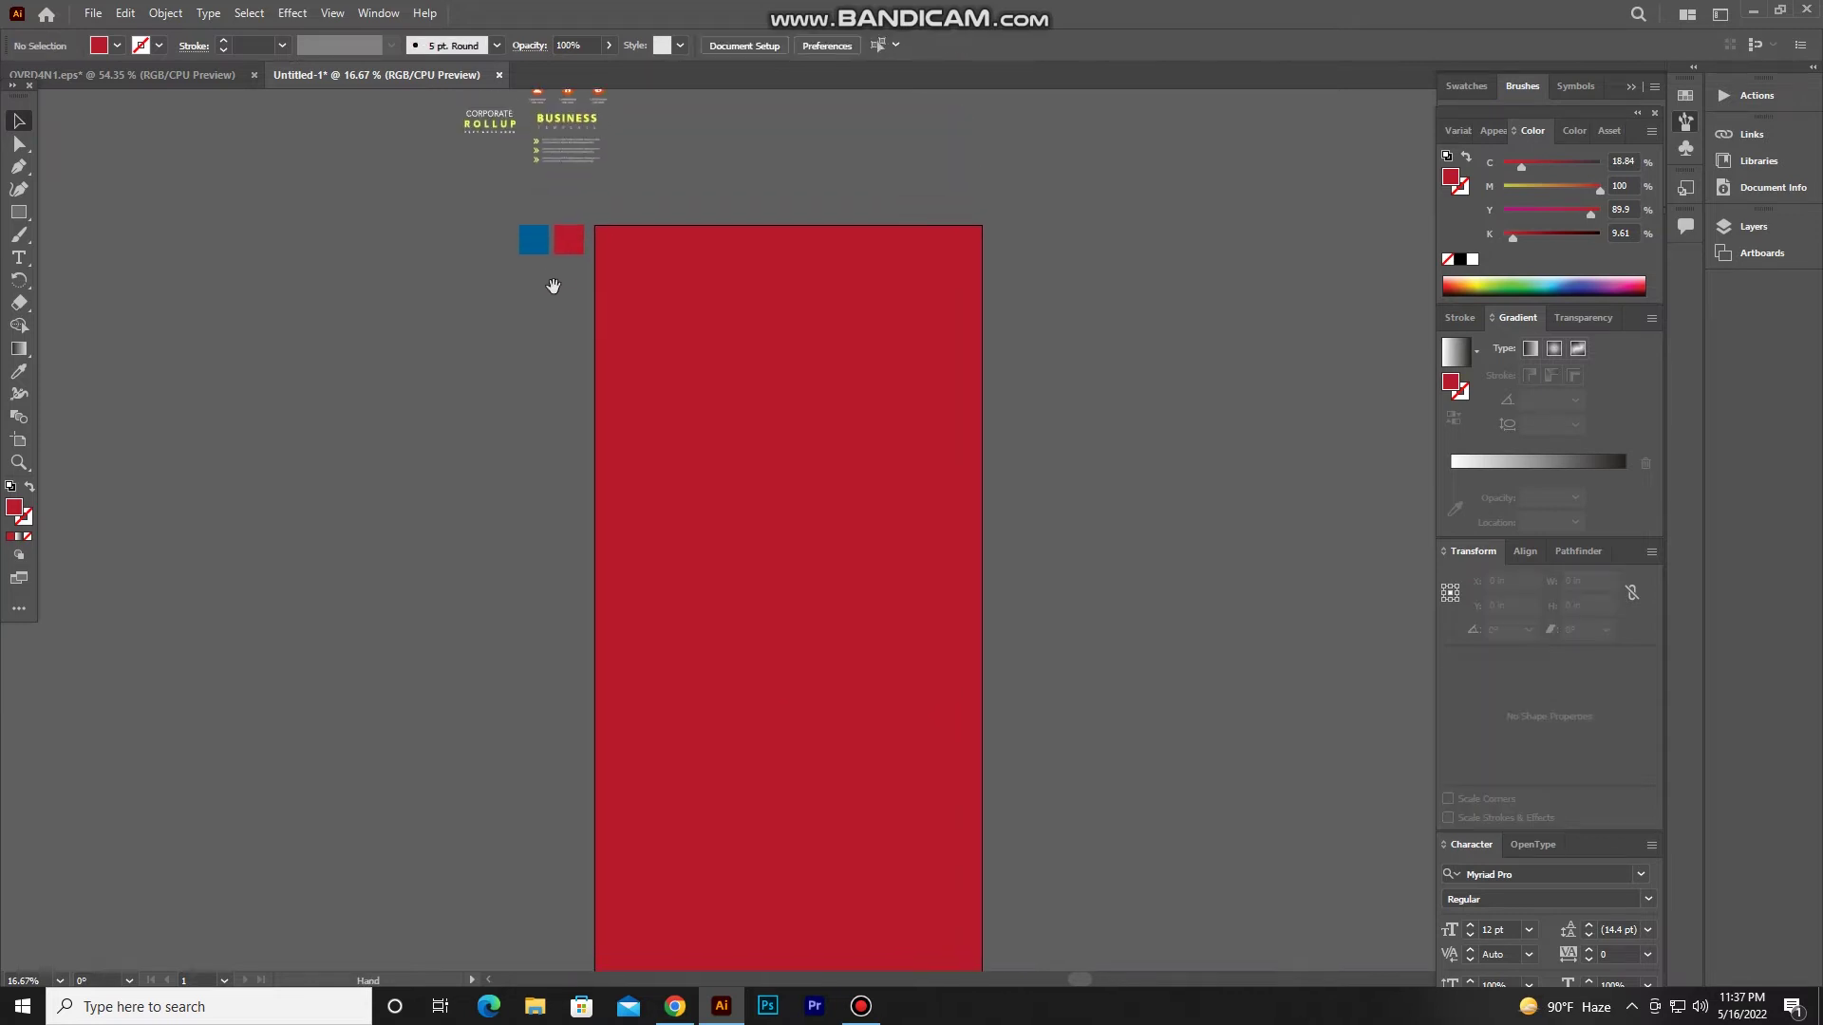
scroll(584, 243, "up", 2)
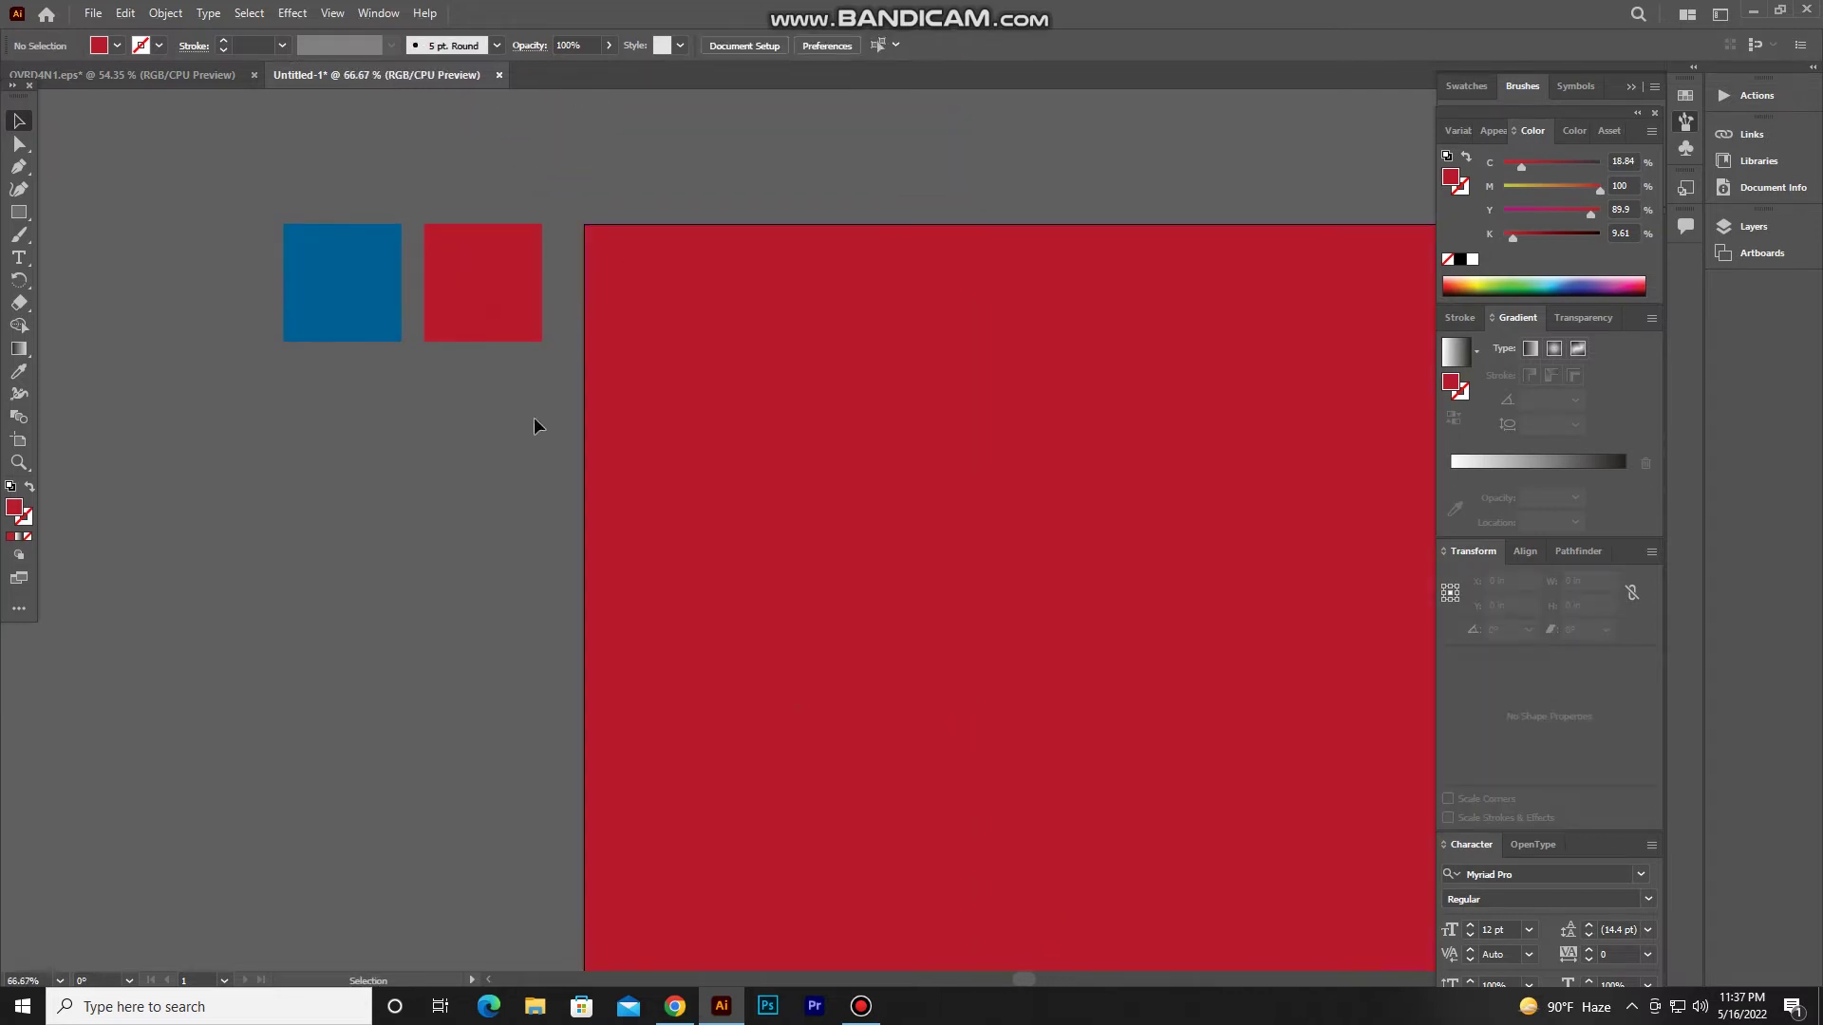
scroll(534, 424, "down", 4)
scroll(570, 455, "down", 3)
left_click(799, 439)
scroll(800, 429, "down", 1)
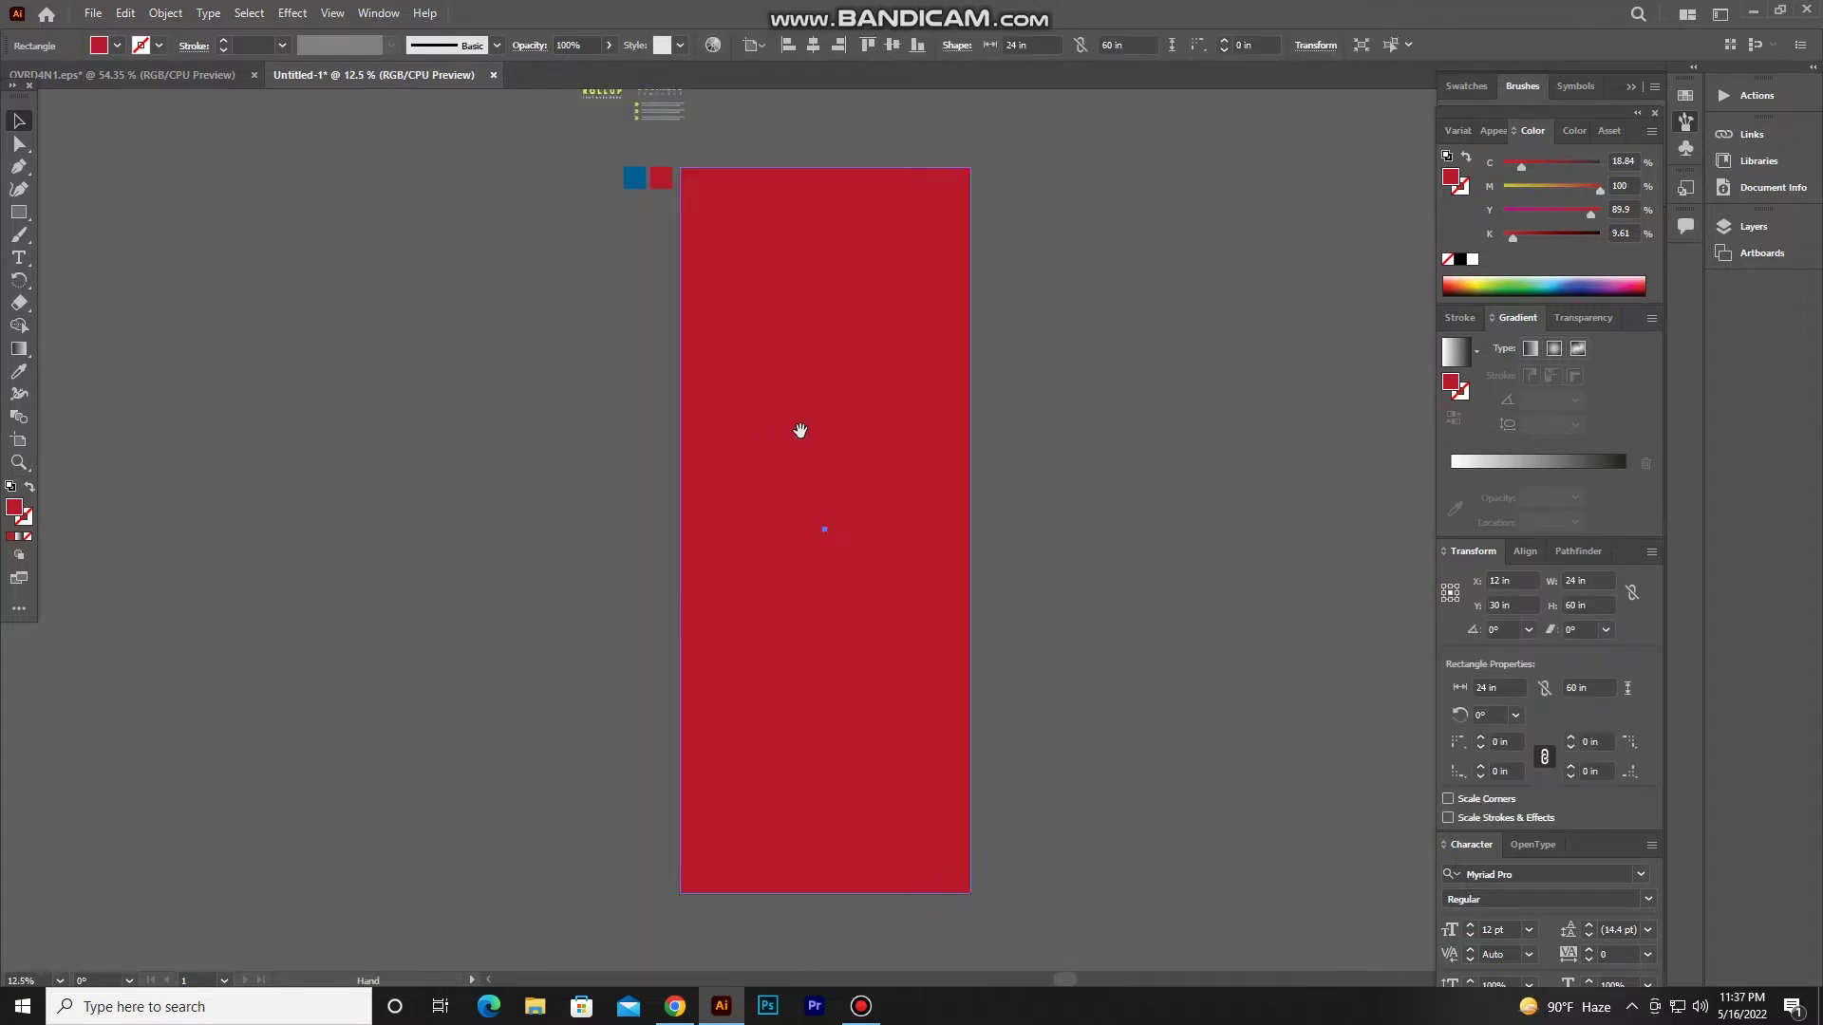
Fill the rectangle white, paste a copy in front, and shorten the copy to about 34 in.
left_click_drag(799, 429, 754, 421)
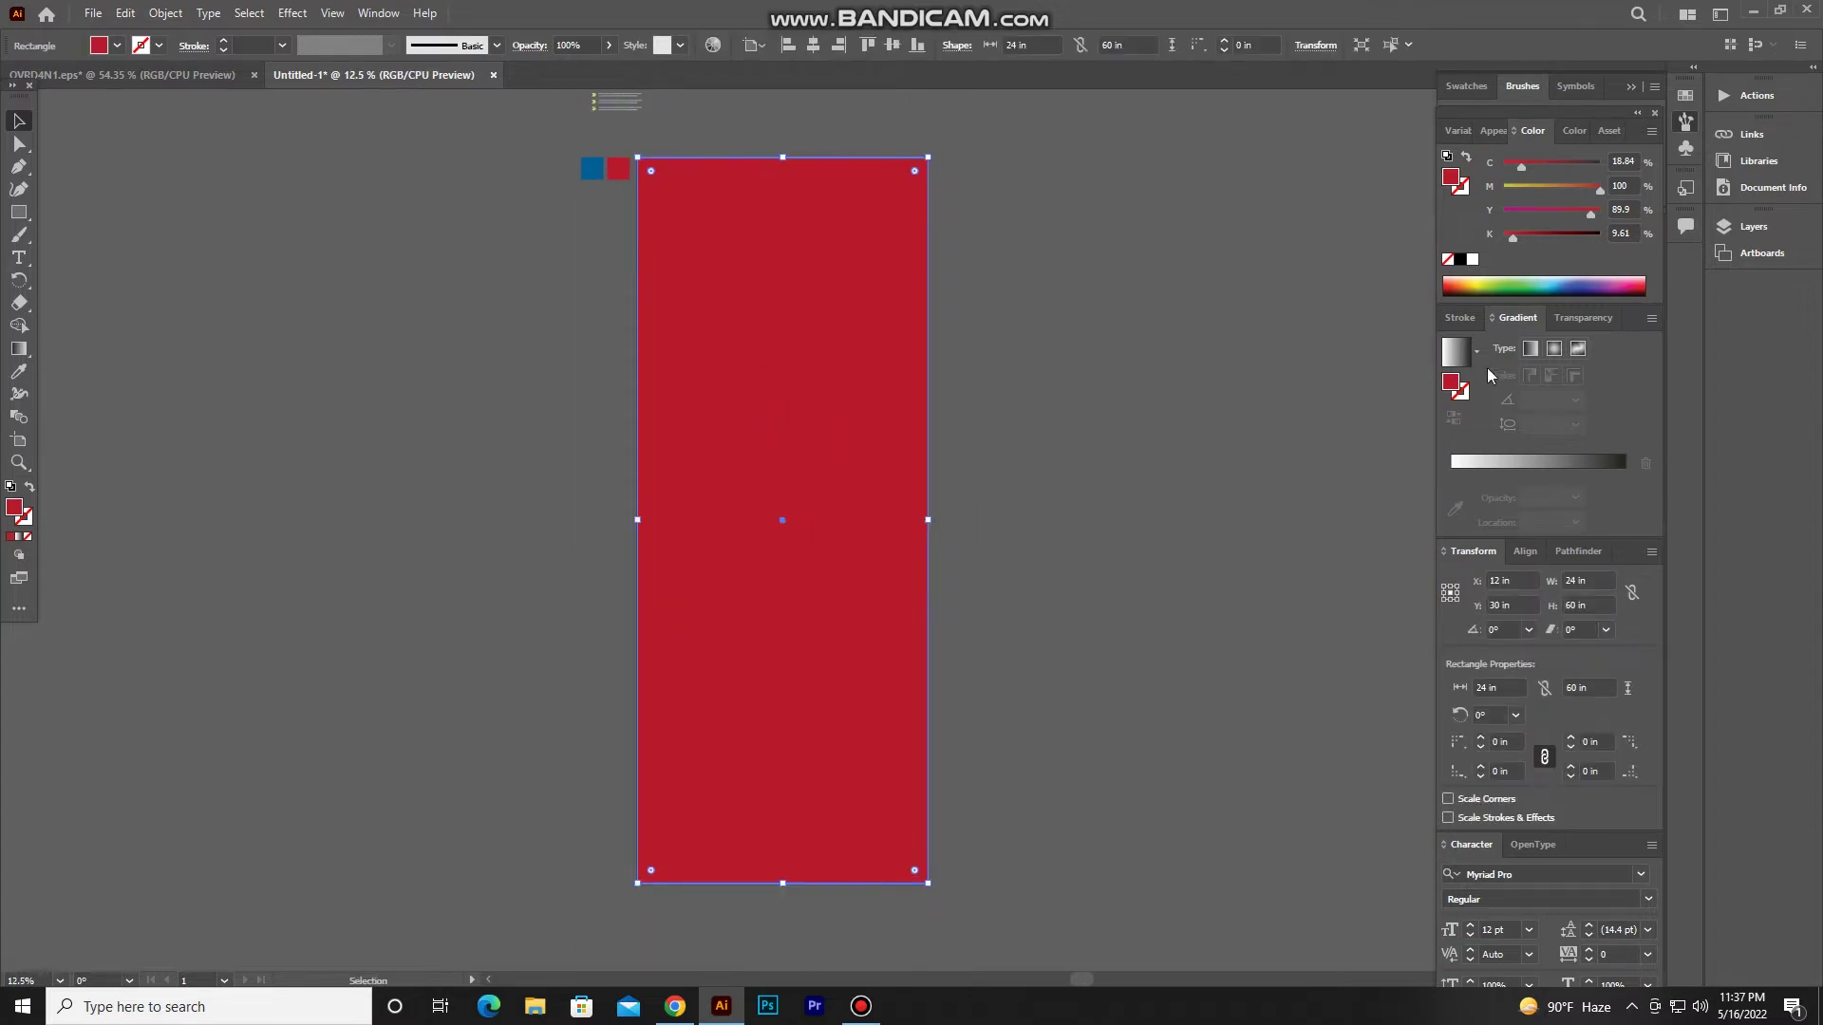
left_click(1472, 261)
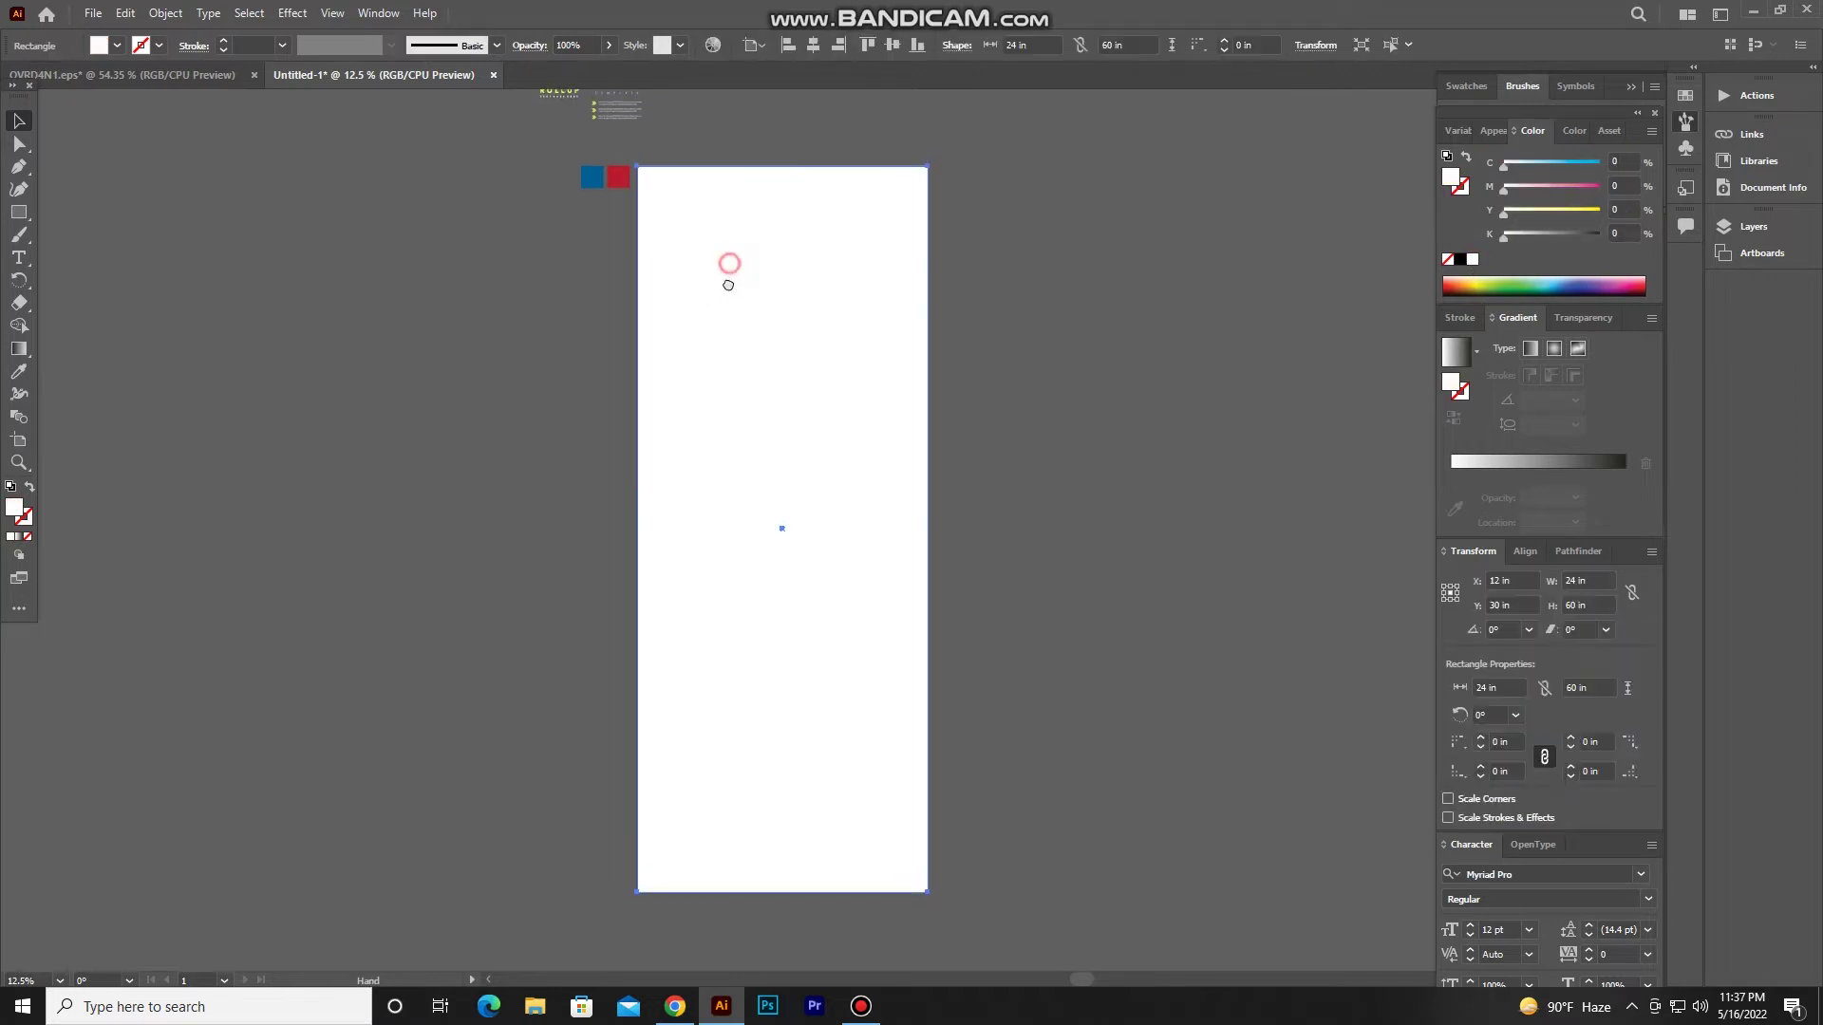
left_click_drag(728, 269, 726, 292)
left_click(118, 21)
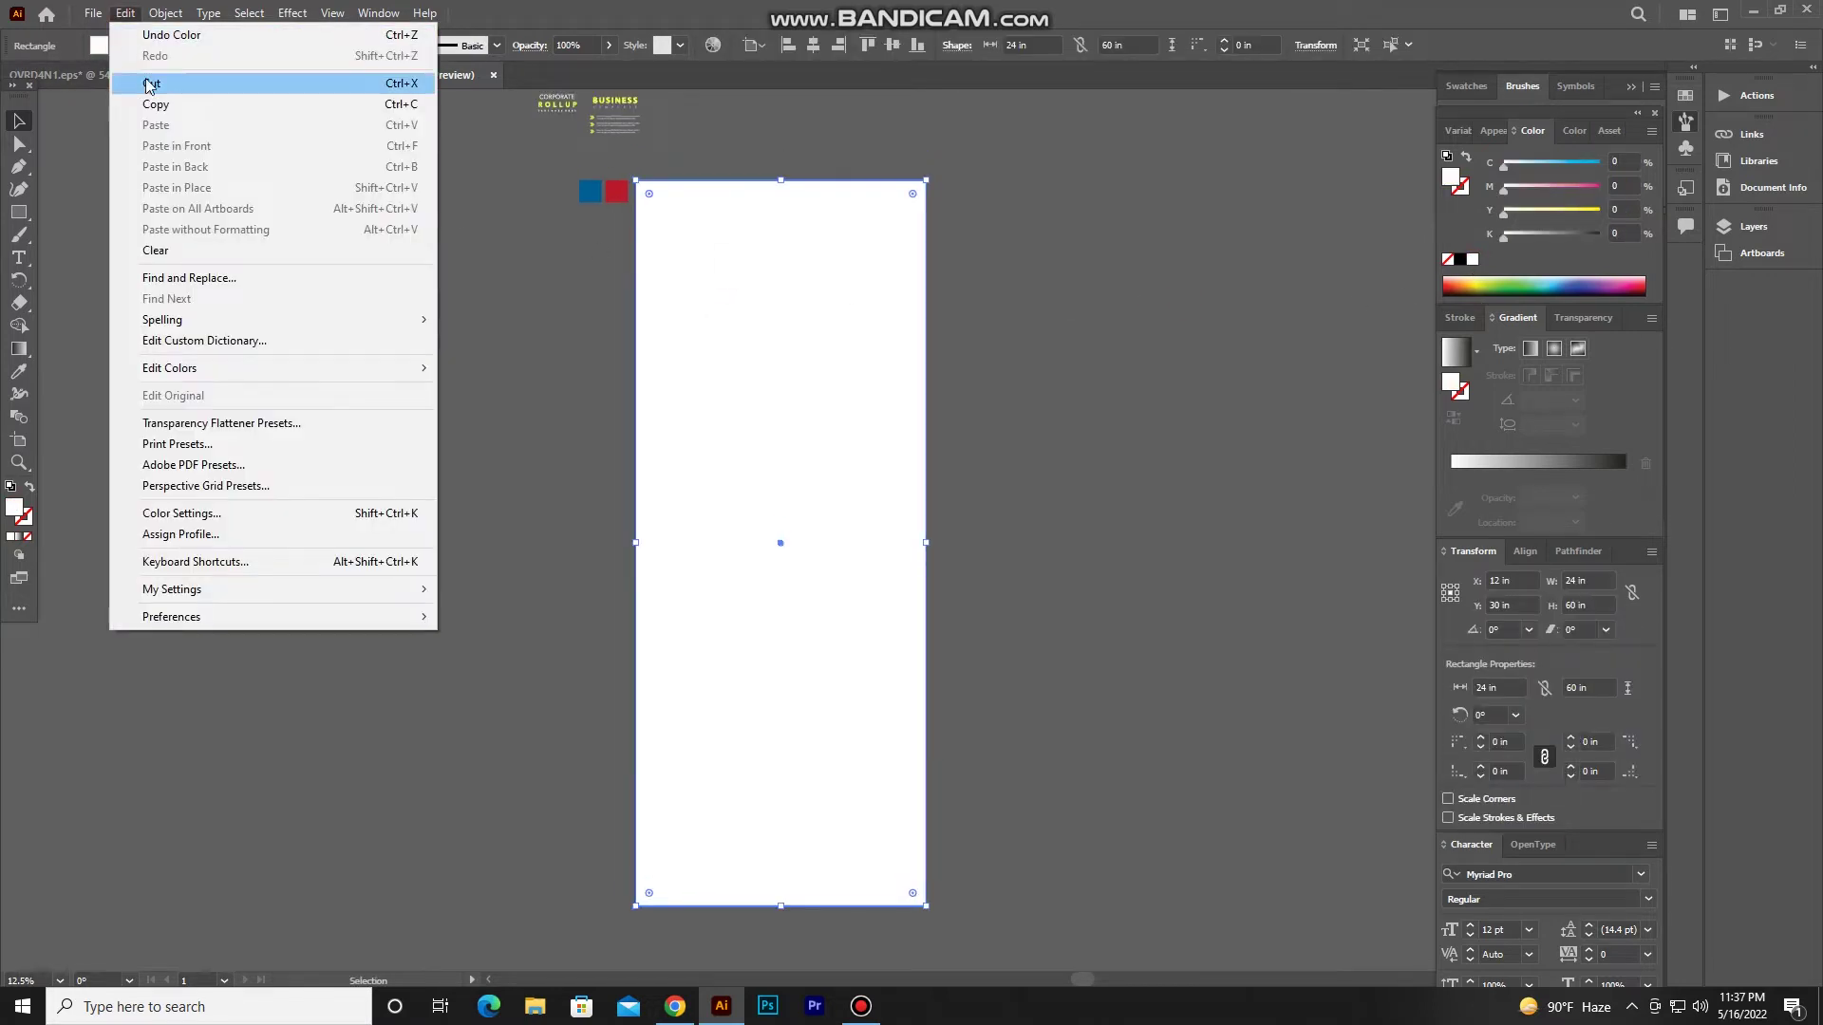
left_click(147, 104)
left_click(125, 13)
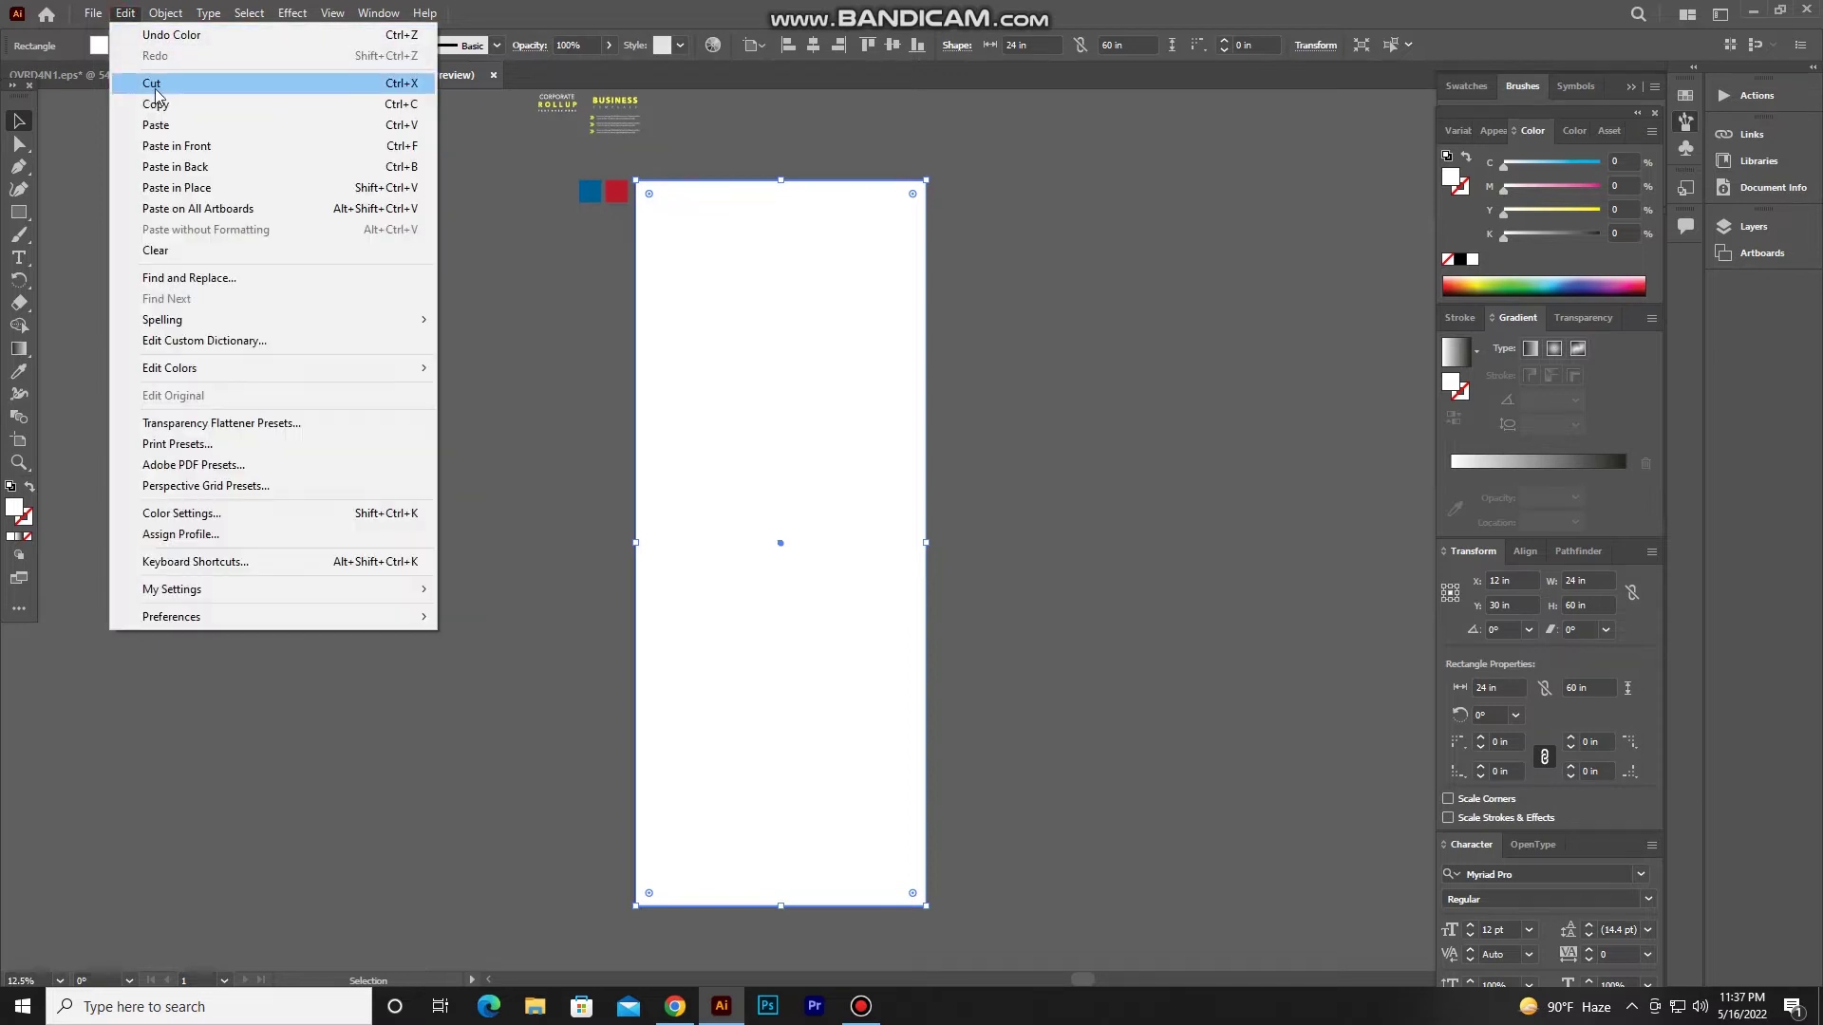
left_click(181, 147)
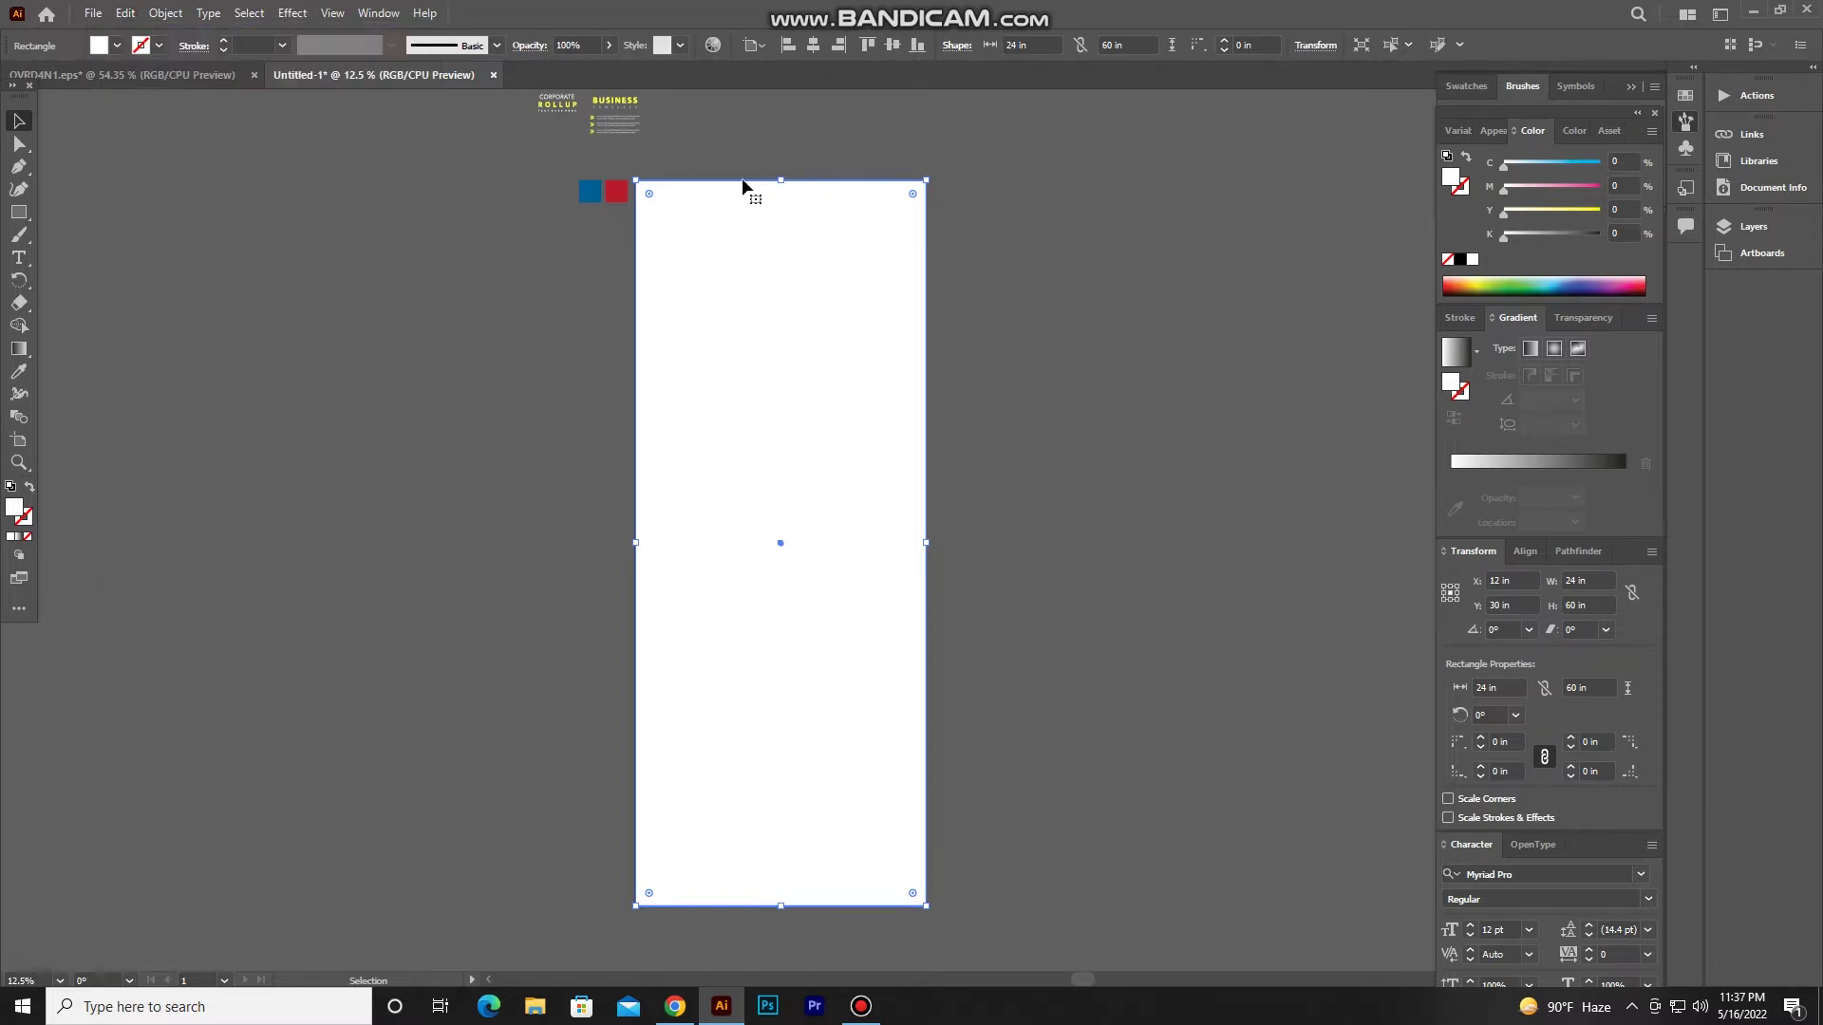
mouse_move(782, 181)
left_mouse_down()
mouse_move(782, 490)
mouse_move(805, 502)
left_mouse_up()
Give the full-height background rectangle the blue swatch colour.
left_click(813, 353)
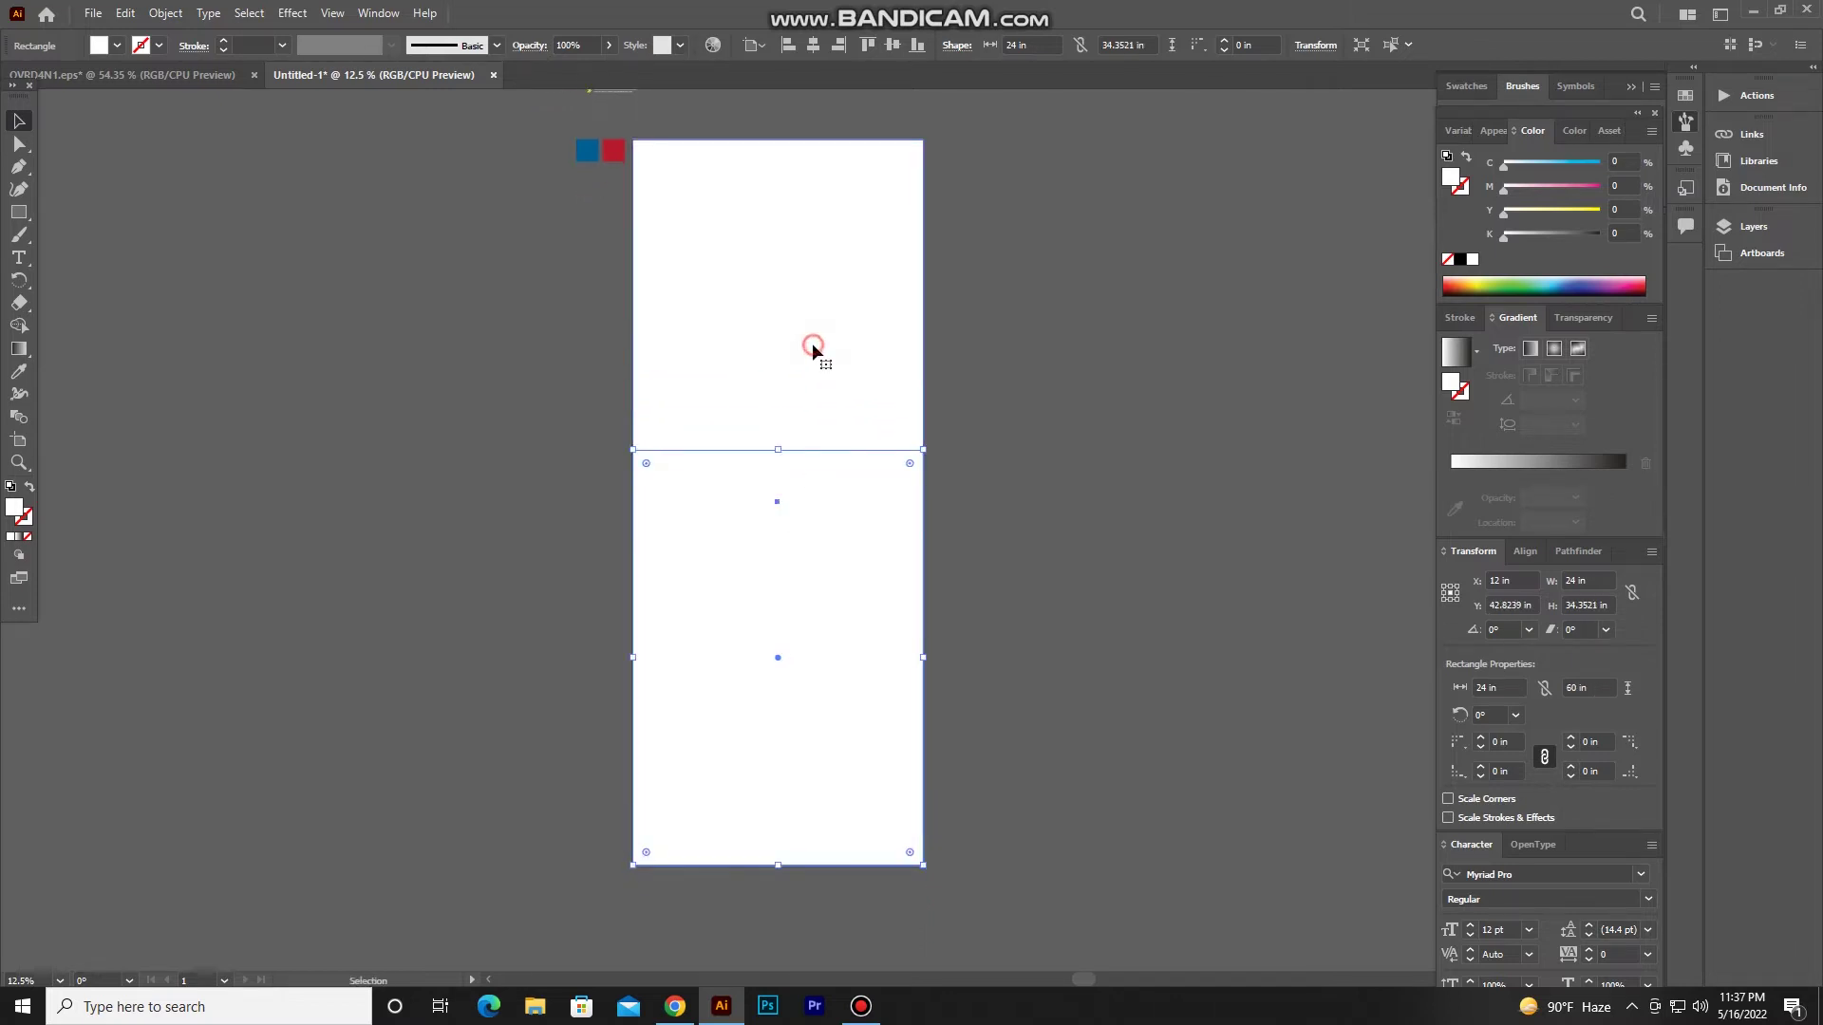
left_click(17, 373)
left_click(585, 150)
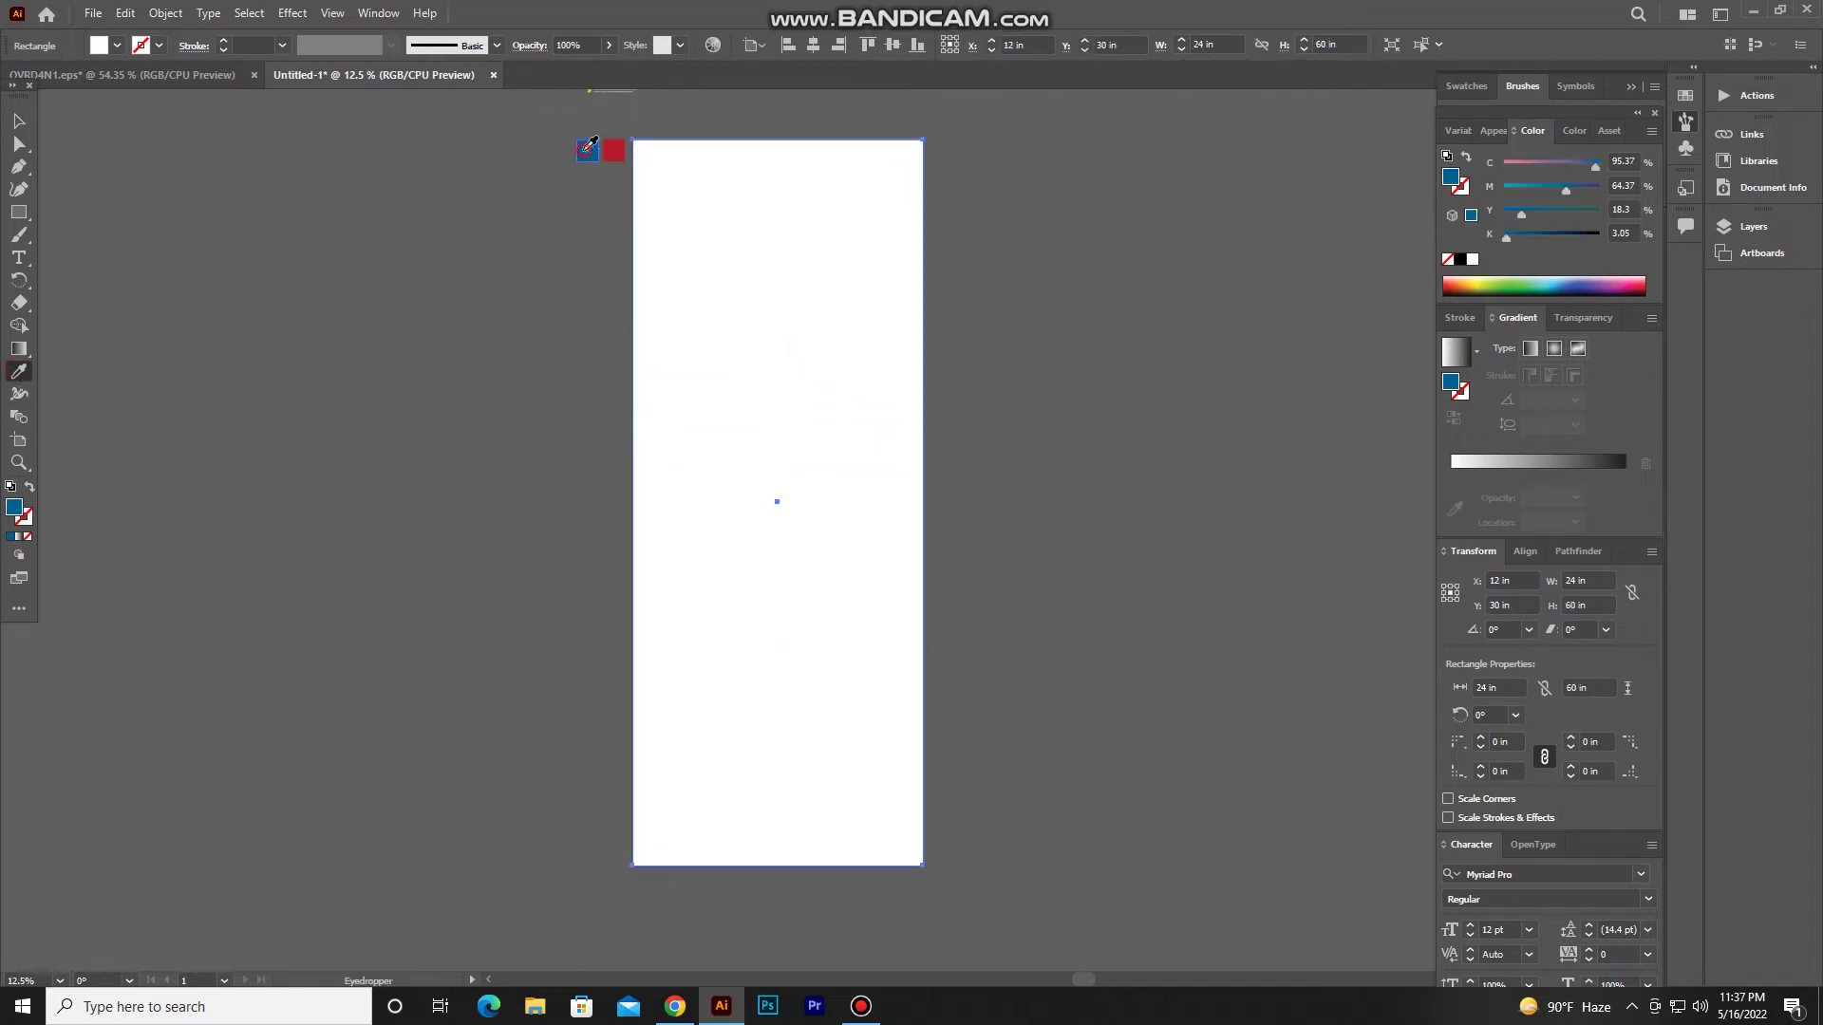
left_click(21, 120)
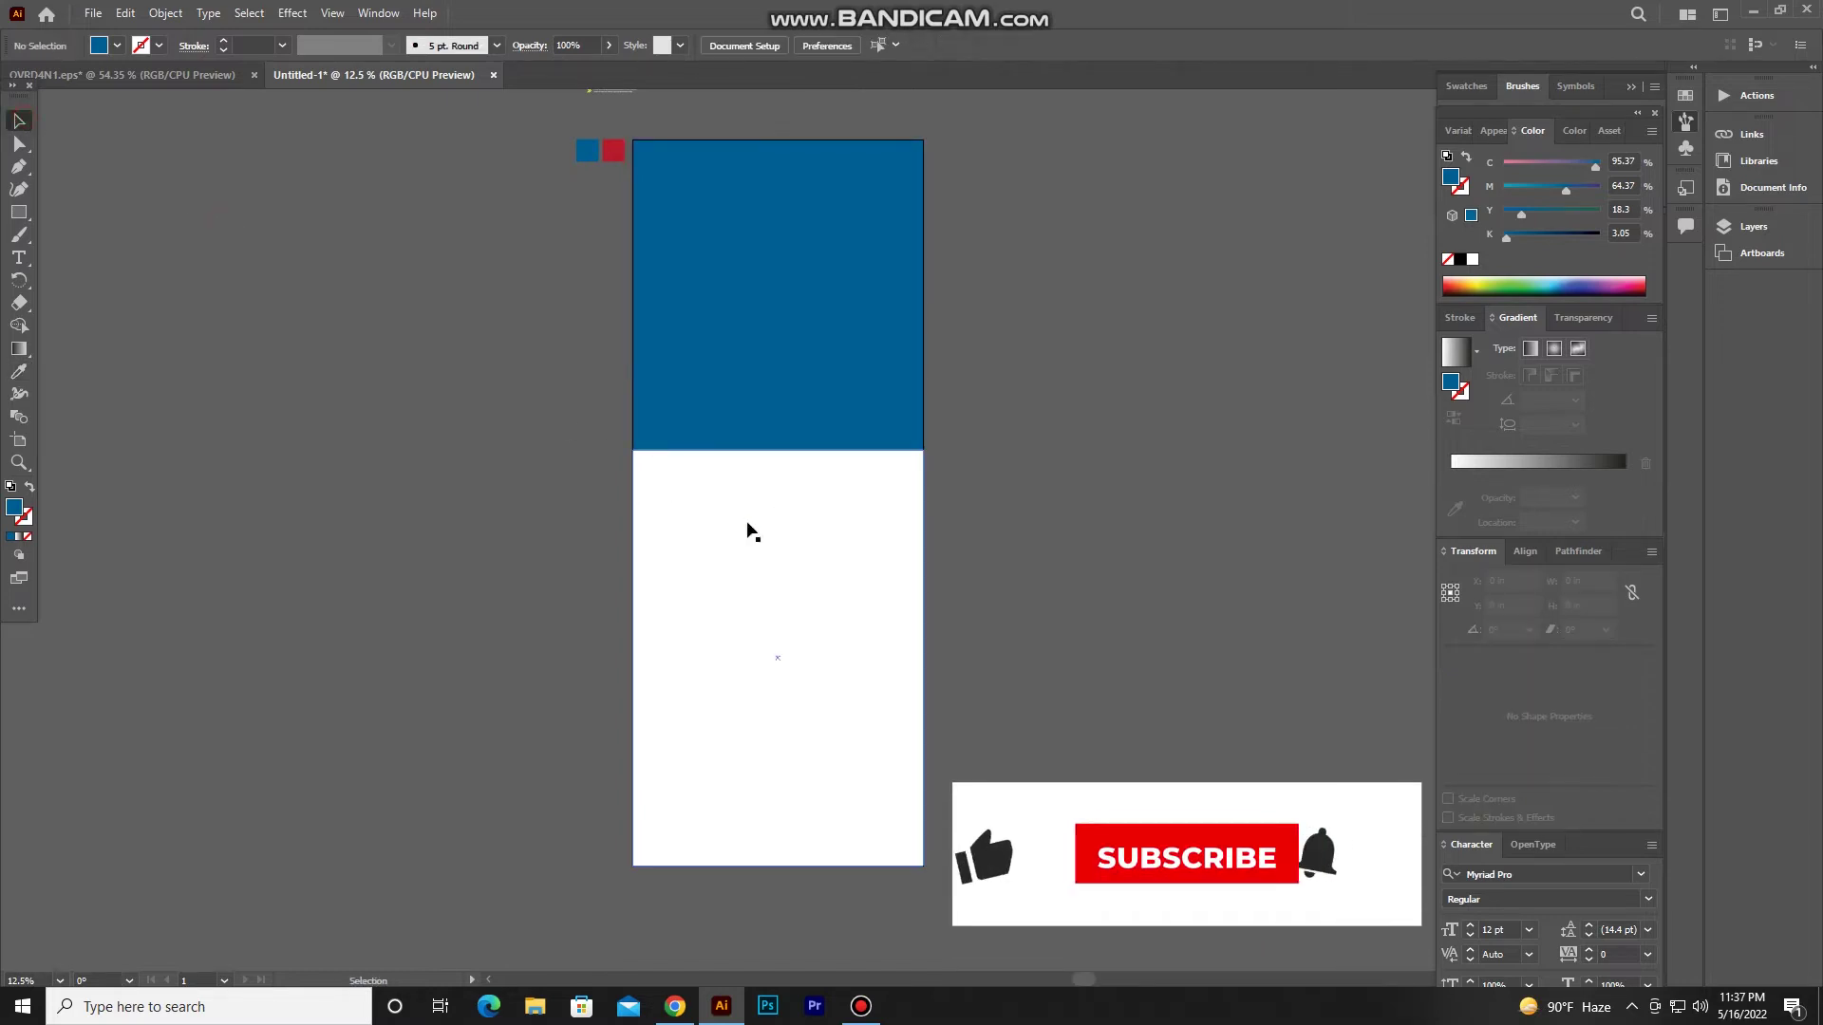
left_click(746, 520)
Paste a copy of the white panel in front and shrink it to a thin bottom strip.
left_click(125, 14)
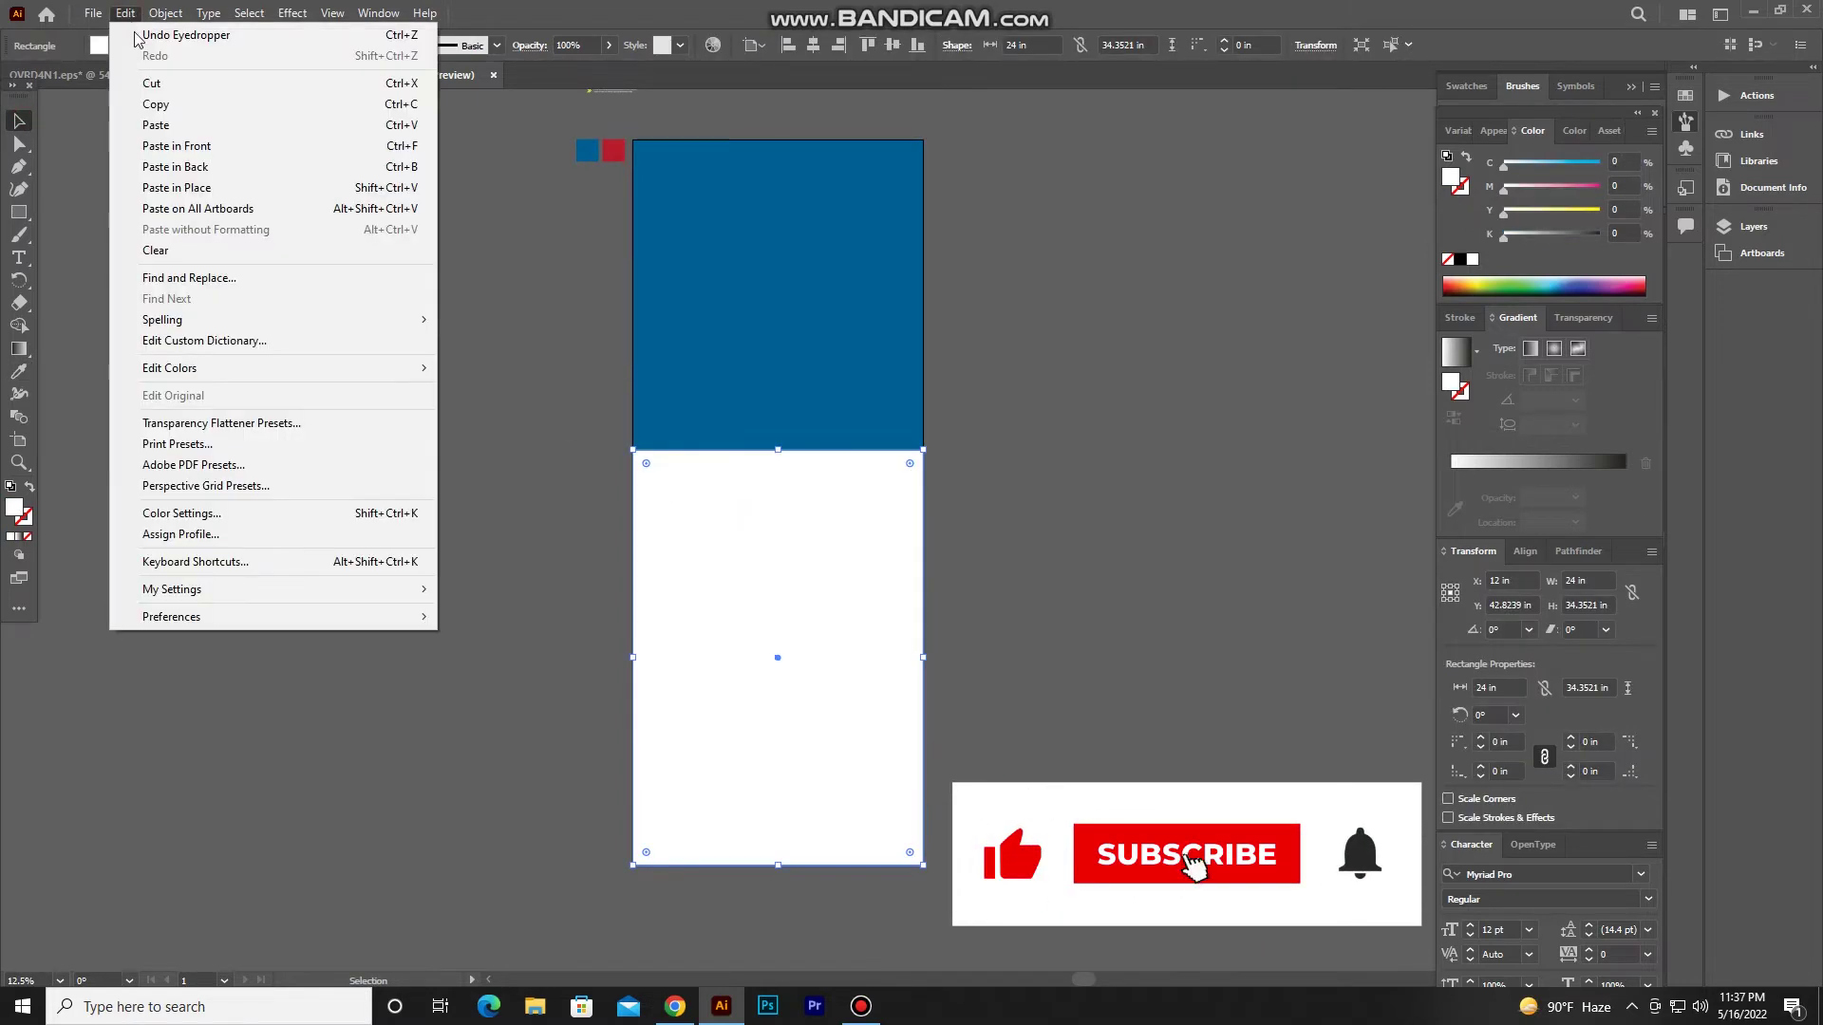
left_click(156, 107)
left_click(126, 13)
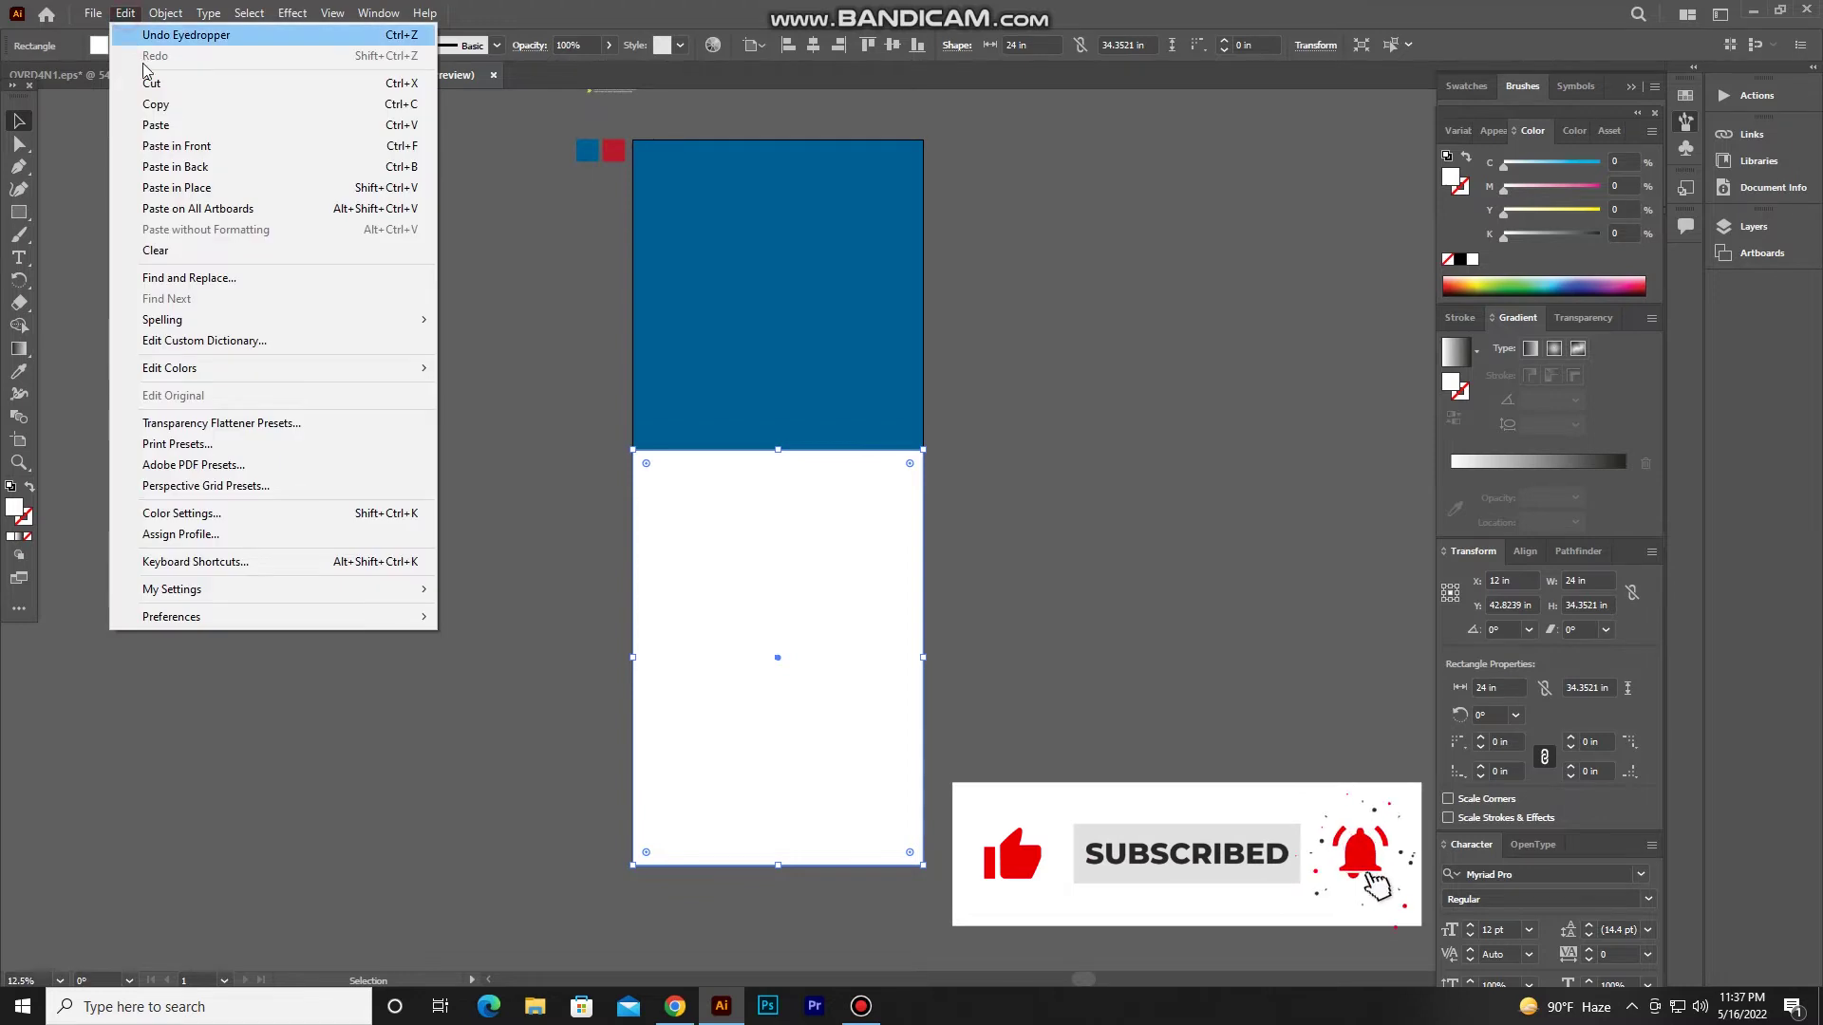
left_click(238, 152)
left_click_drag(778, 450, 790, 812)
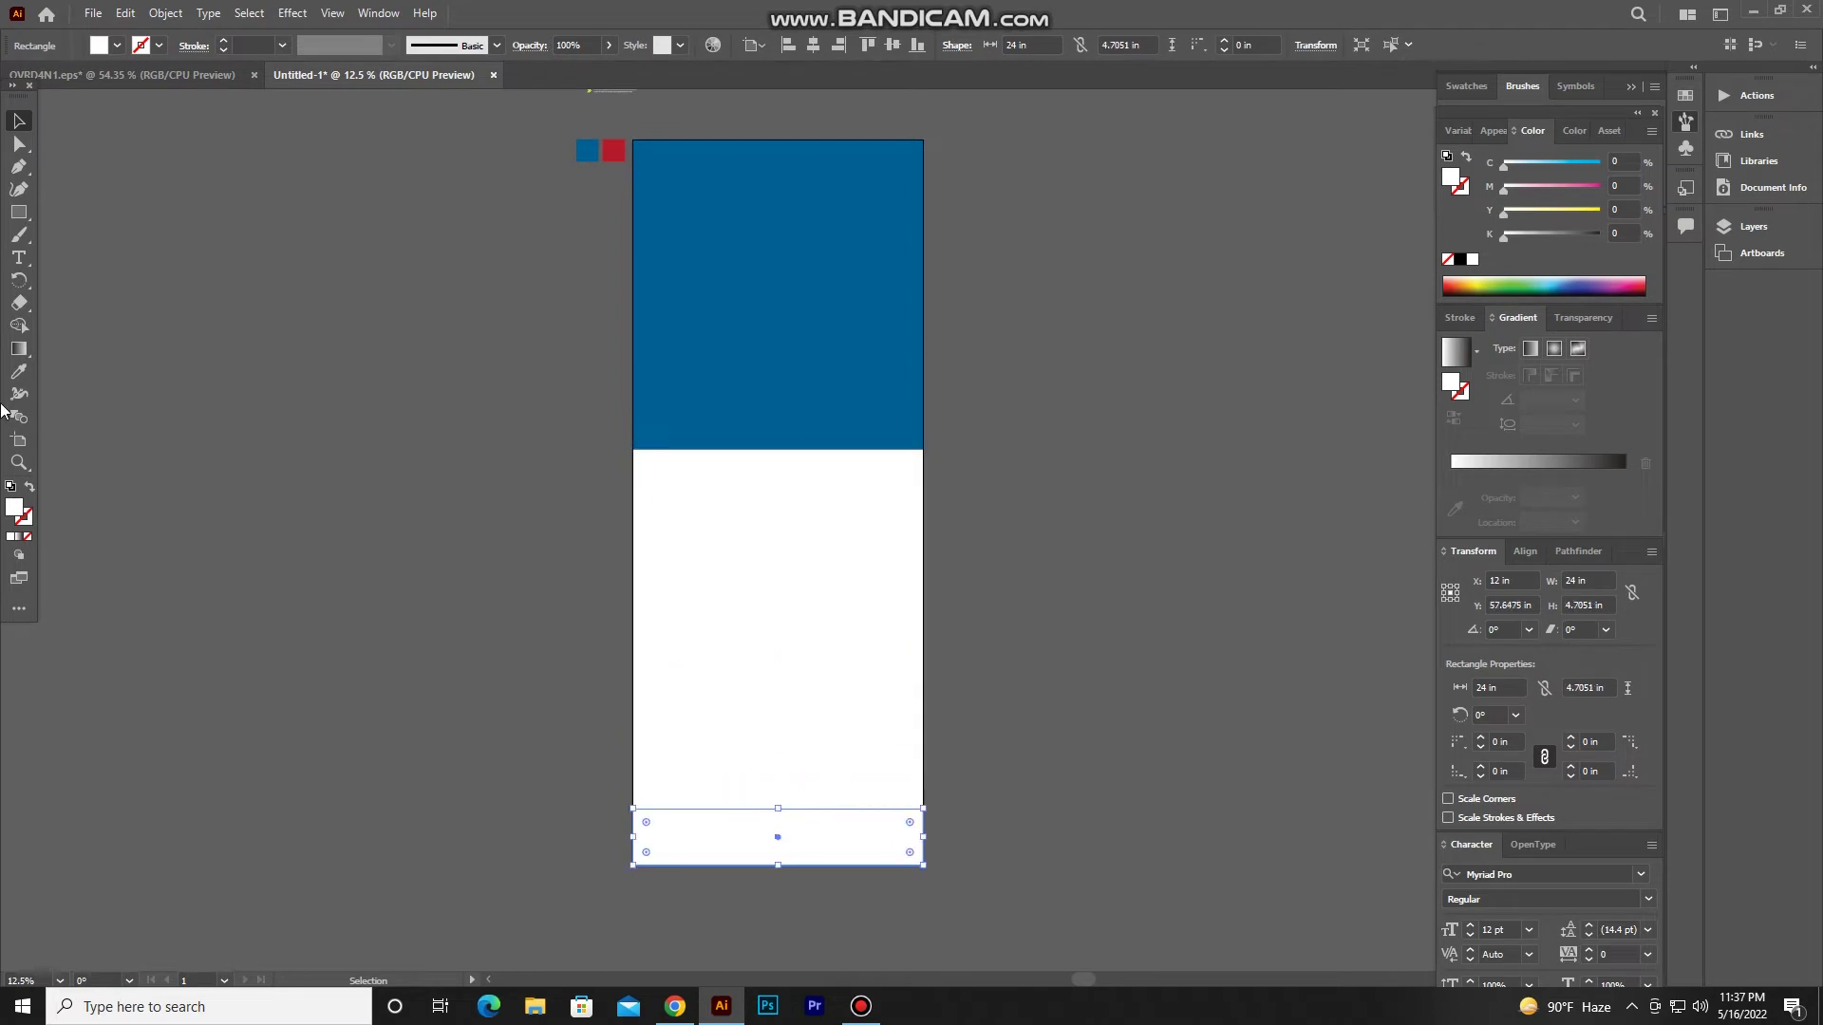
Fill the bottom strip with the red swatch colour.
left_click(16, 377)
left_click(619, 144)
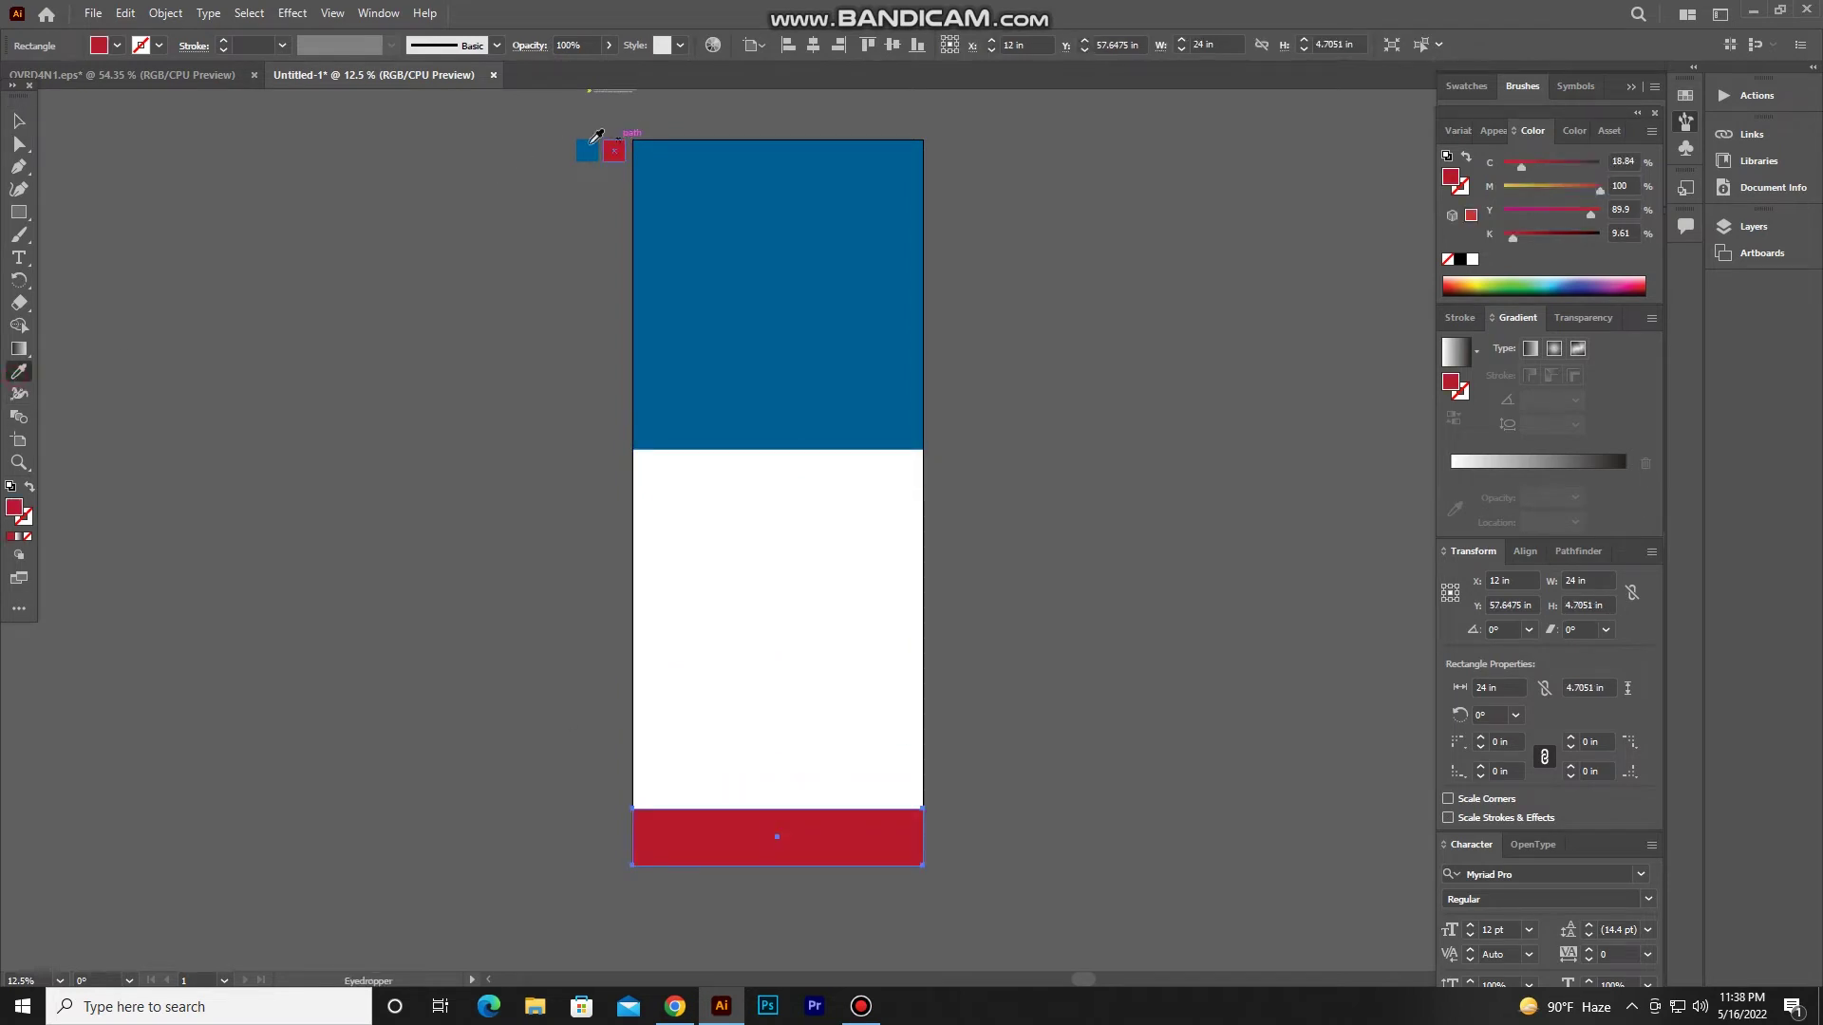
left_click(18, 121)
left_click(490, 594)
scroll(503, 531, "down", 3)
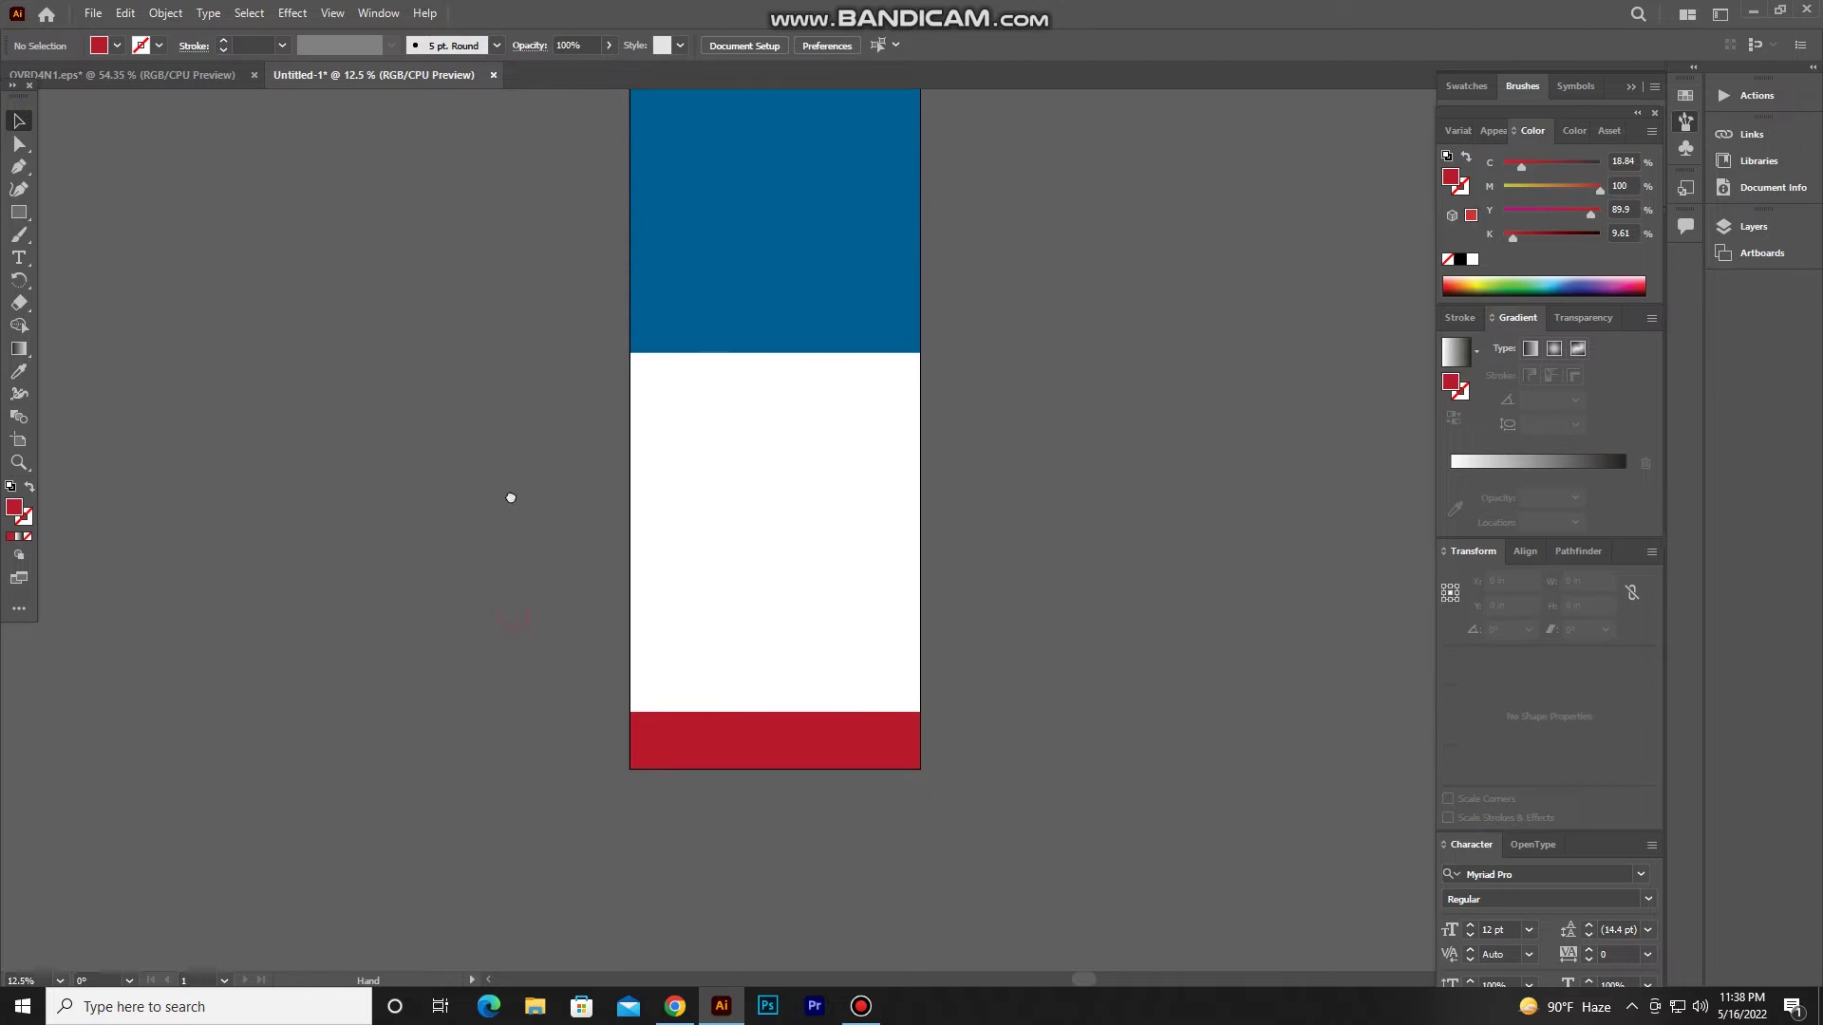
scroll(748, 761, "up", 3)
Lower the red strip's top edge and add an anchor at the middle of that edge.
left_click(795, 600)
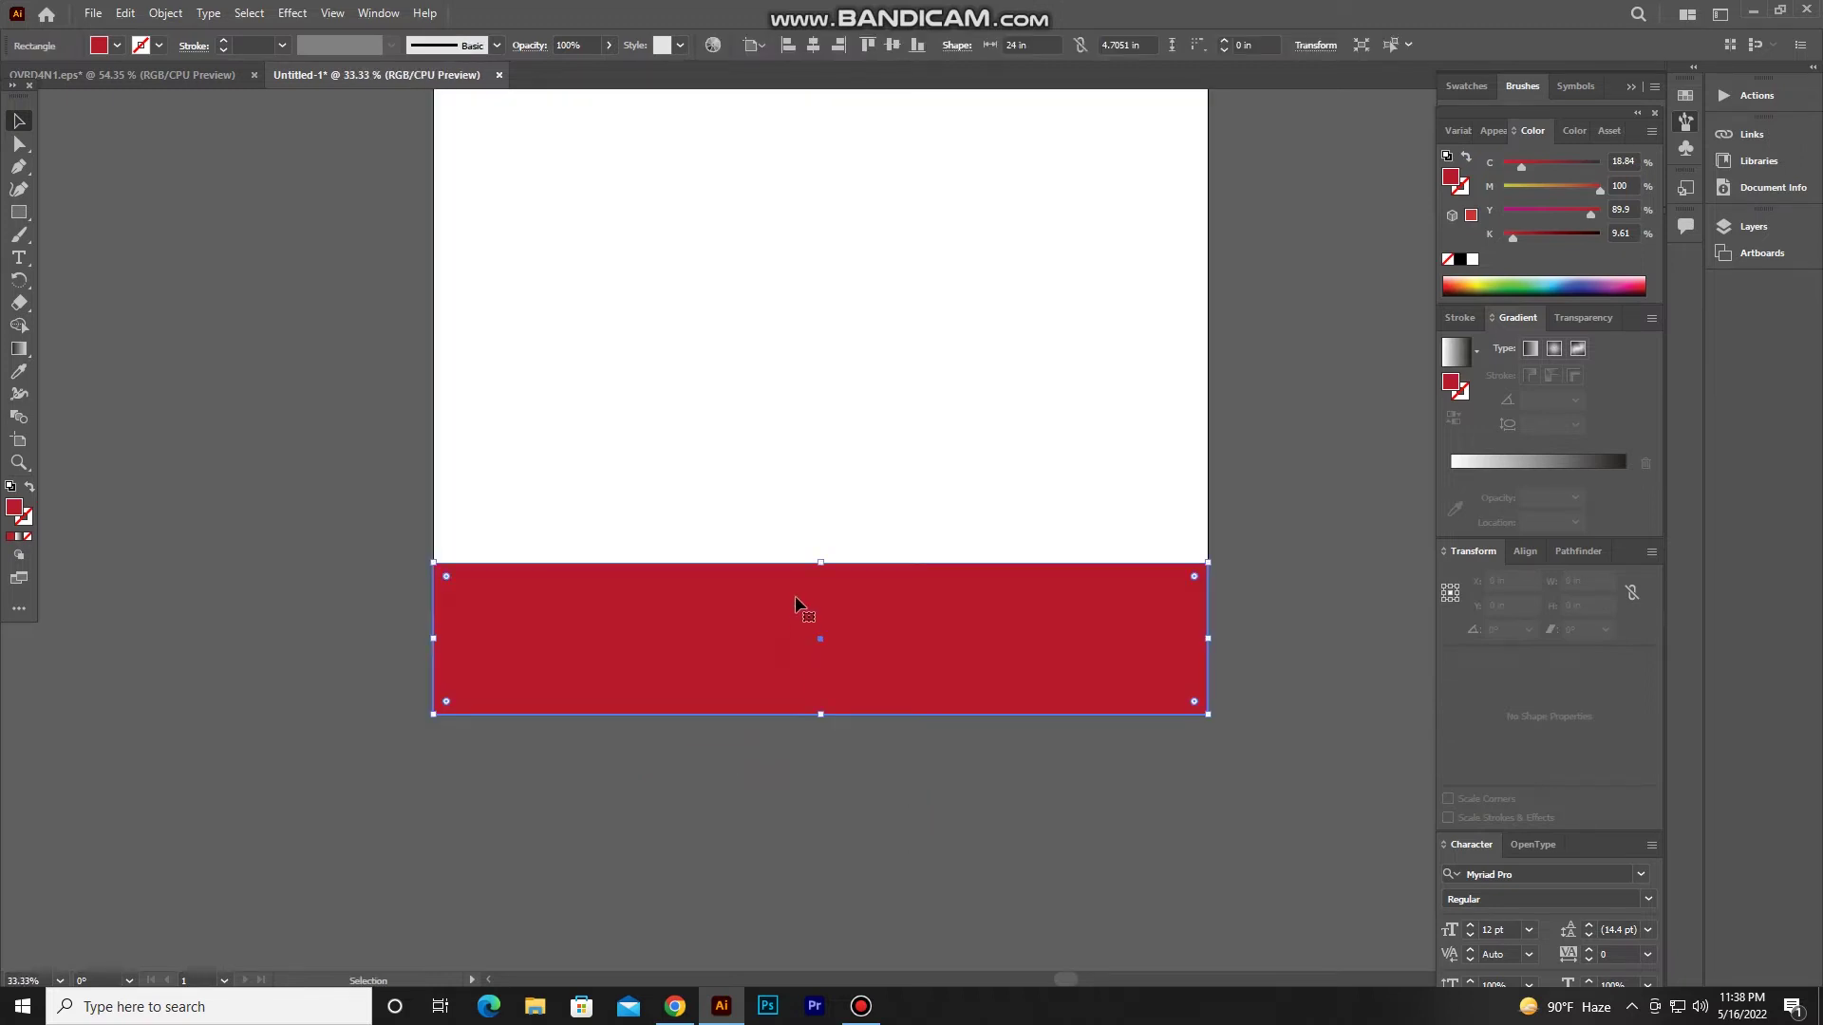
left_click_drag(823, 564, 821, 634)
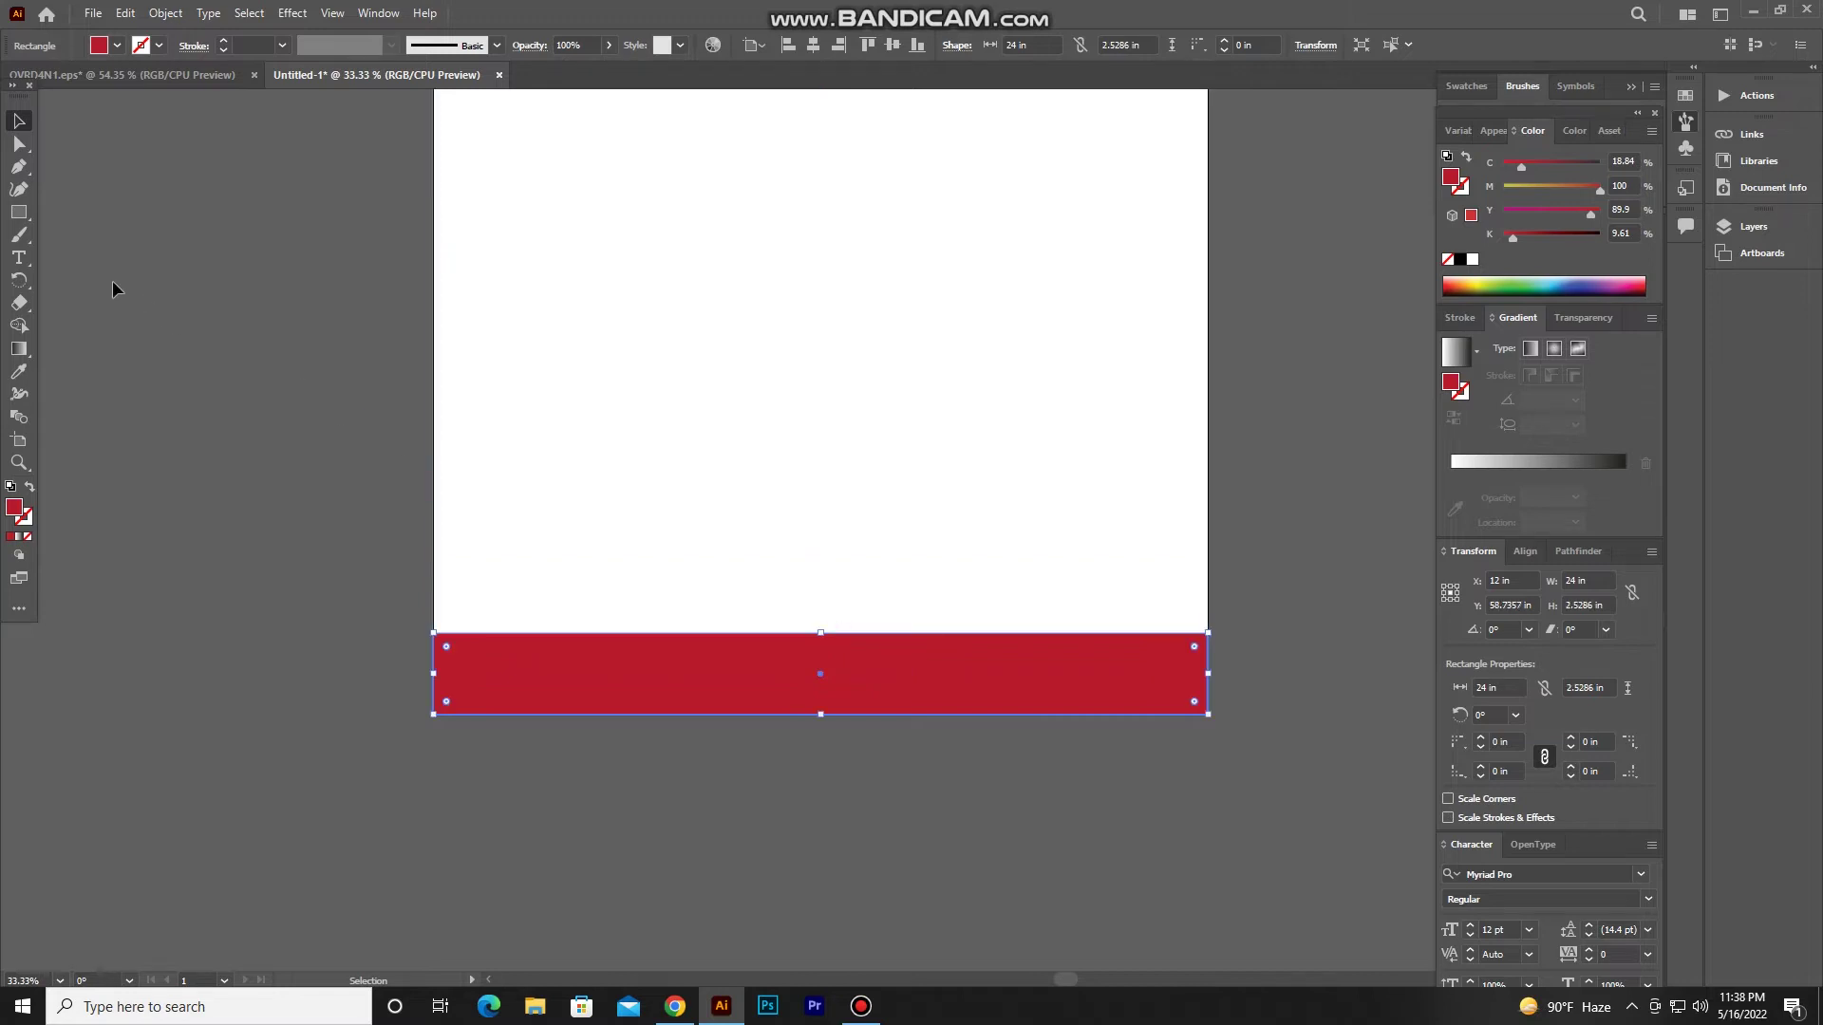
left_click(20, 168)
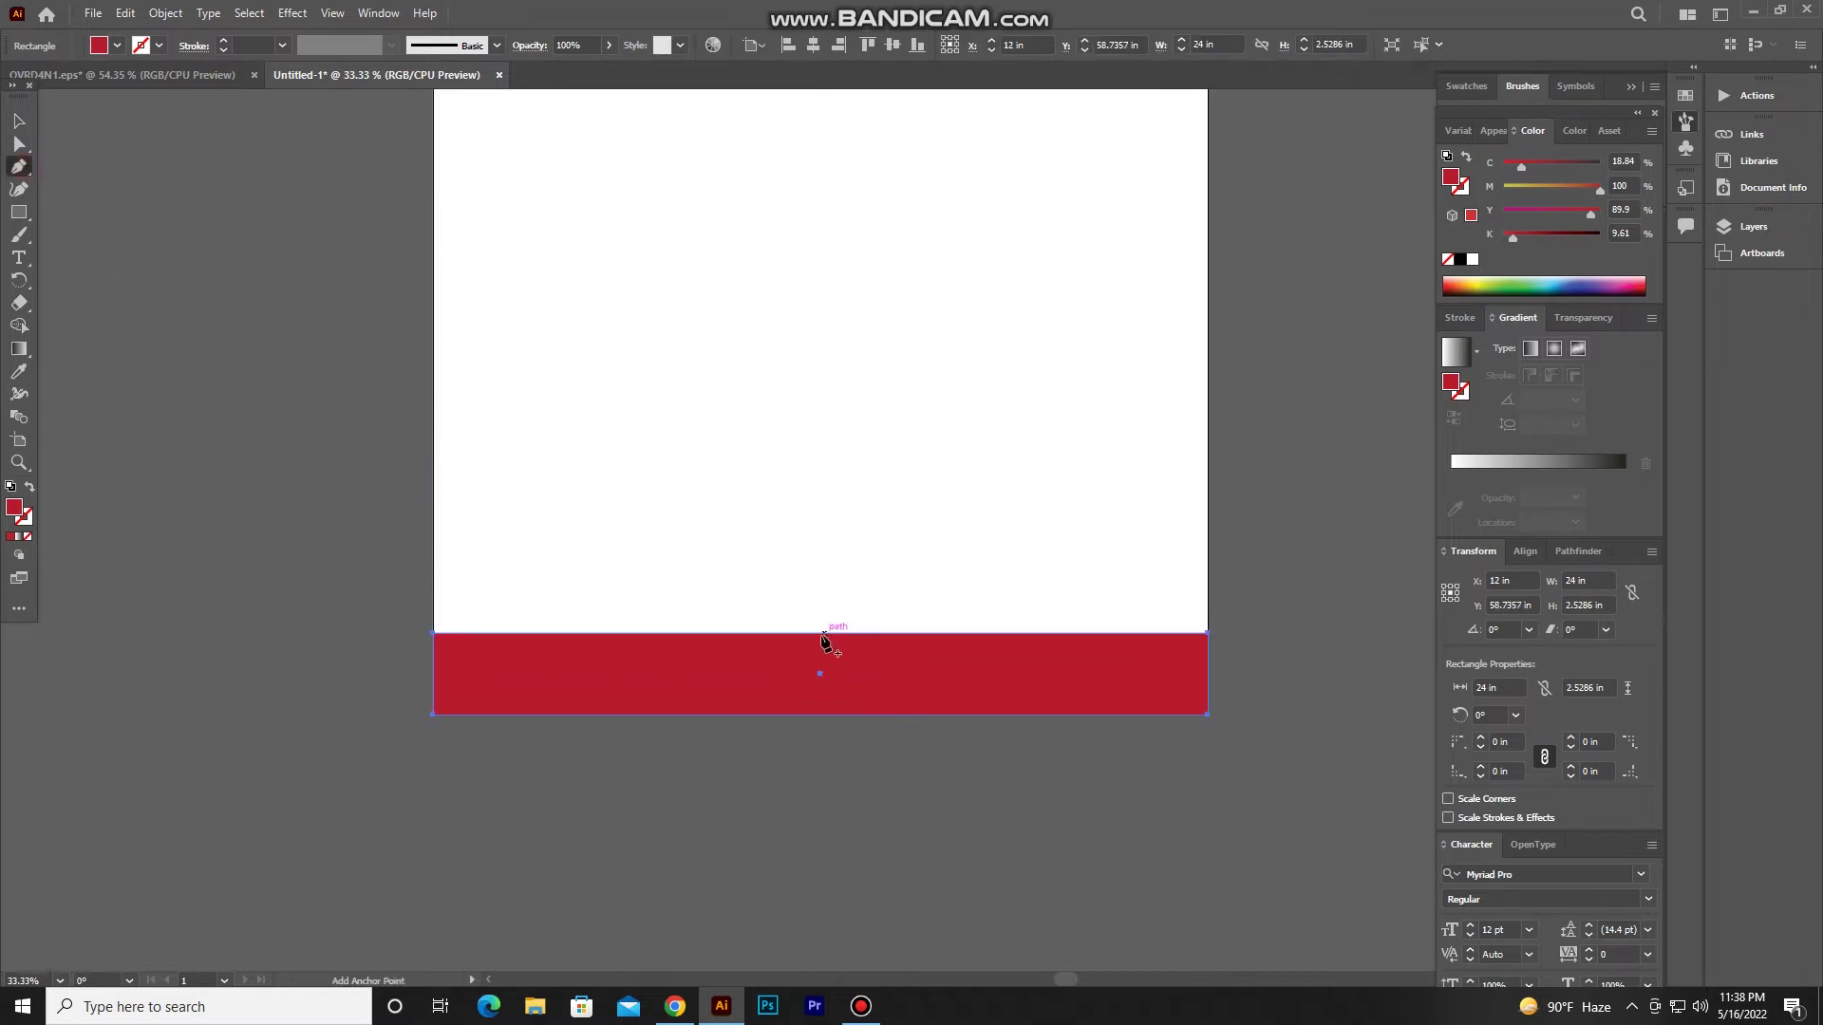
left_click(820, 634)
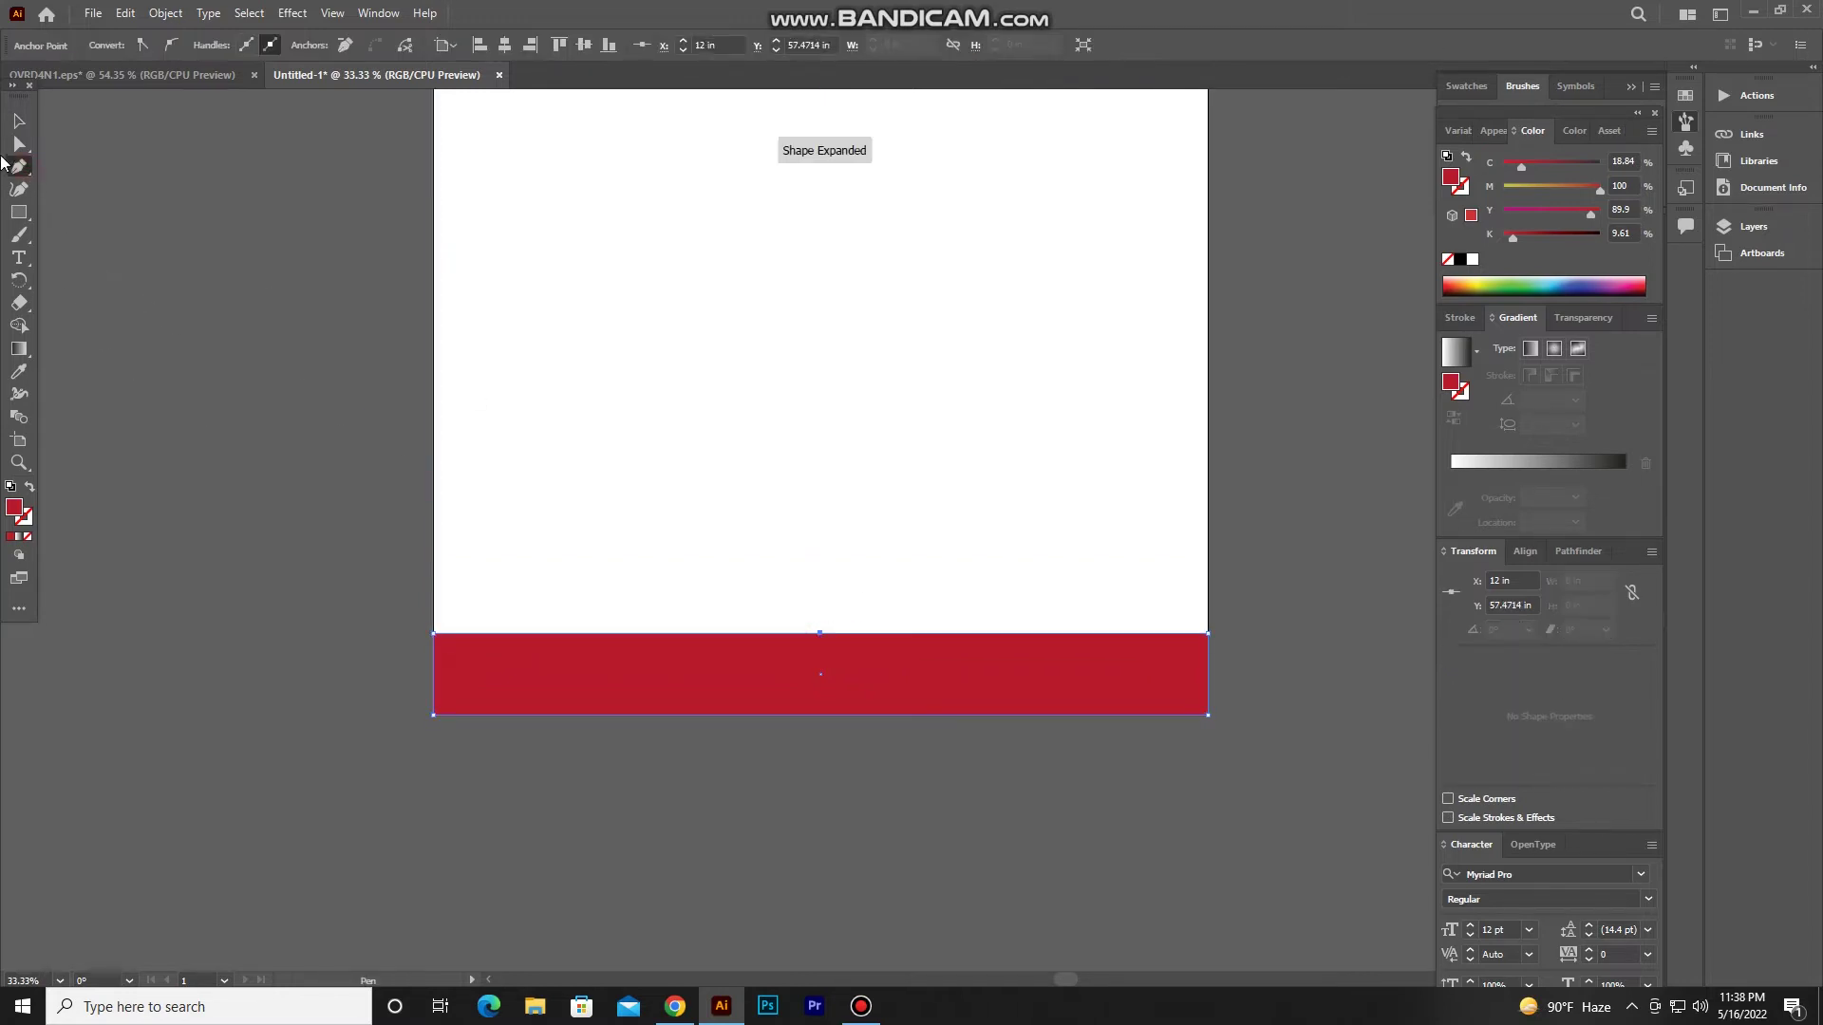
left_click(529, 549)
left_click(589, 672)
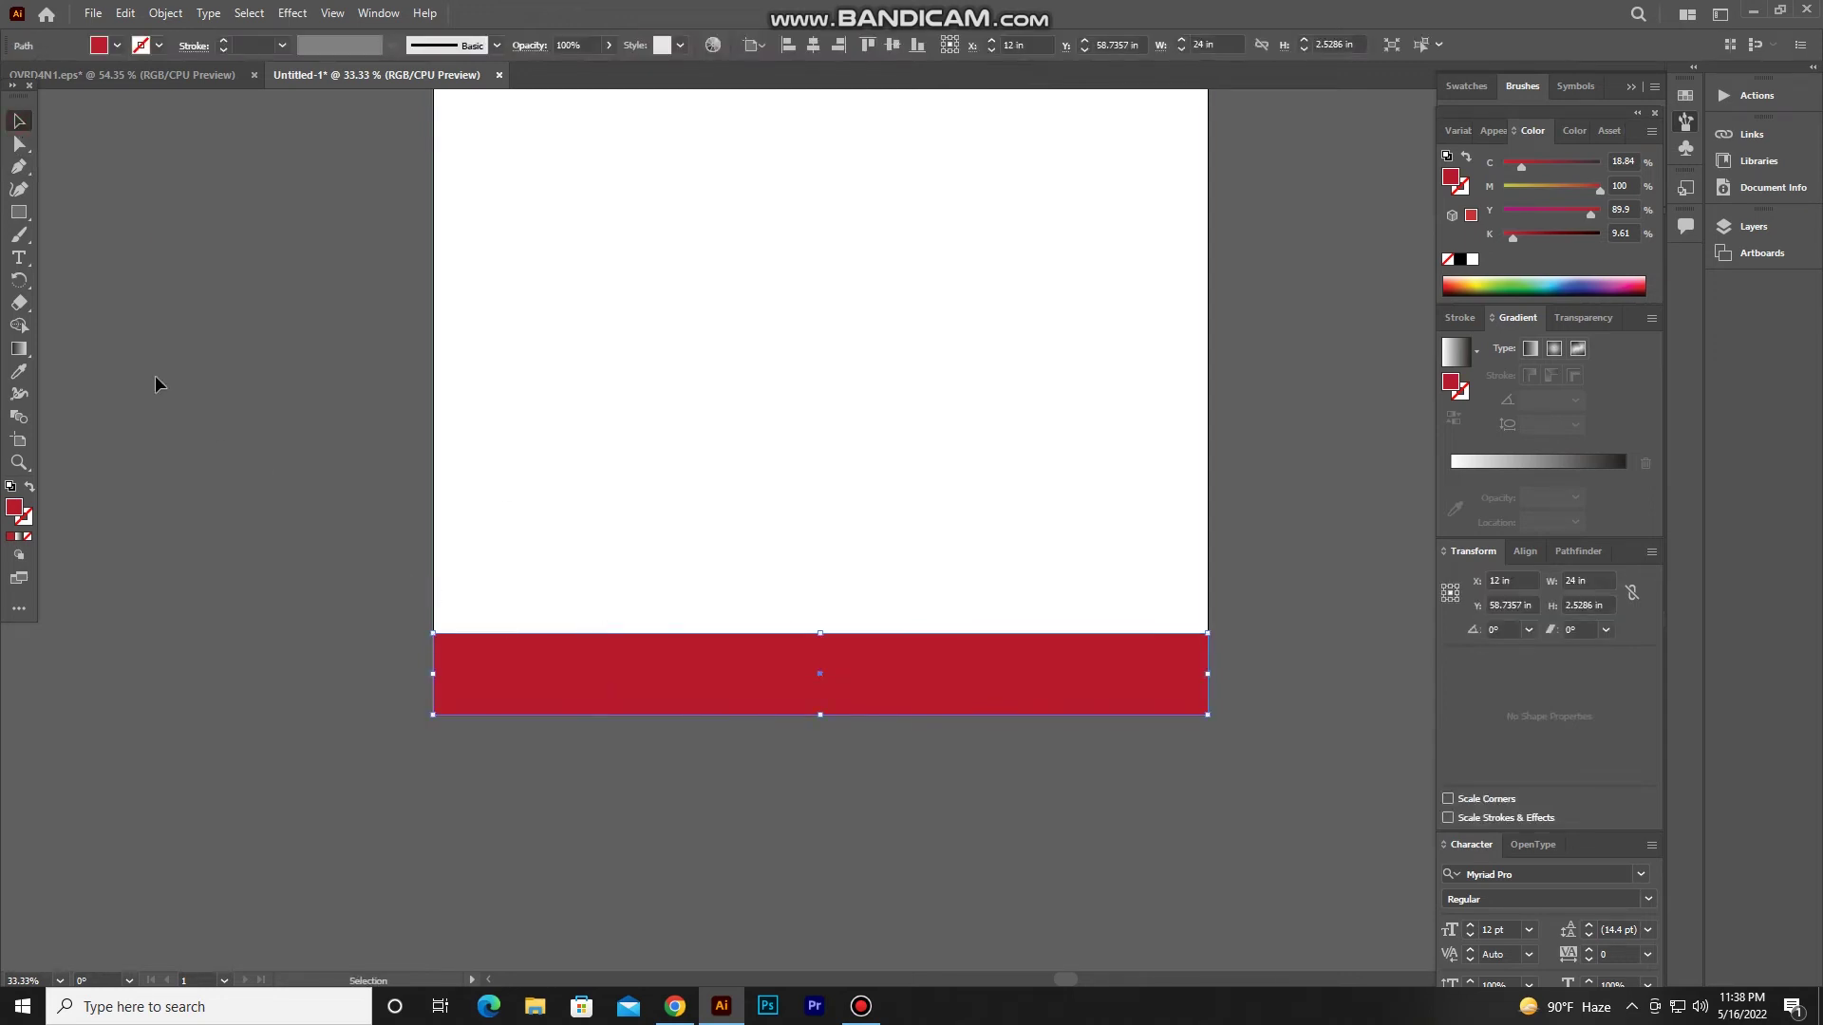
Pull the middle anchor down into a V notch and shorten the shape to about 1.9 in.
left_click(19, 147)
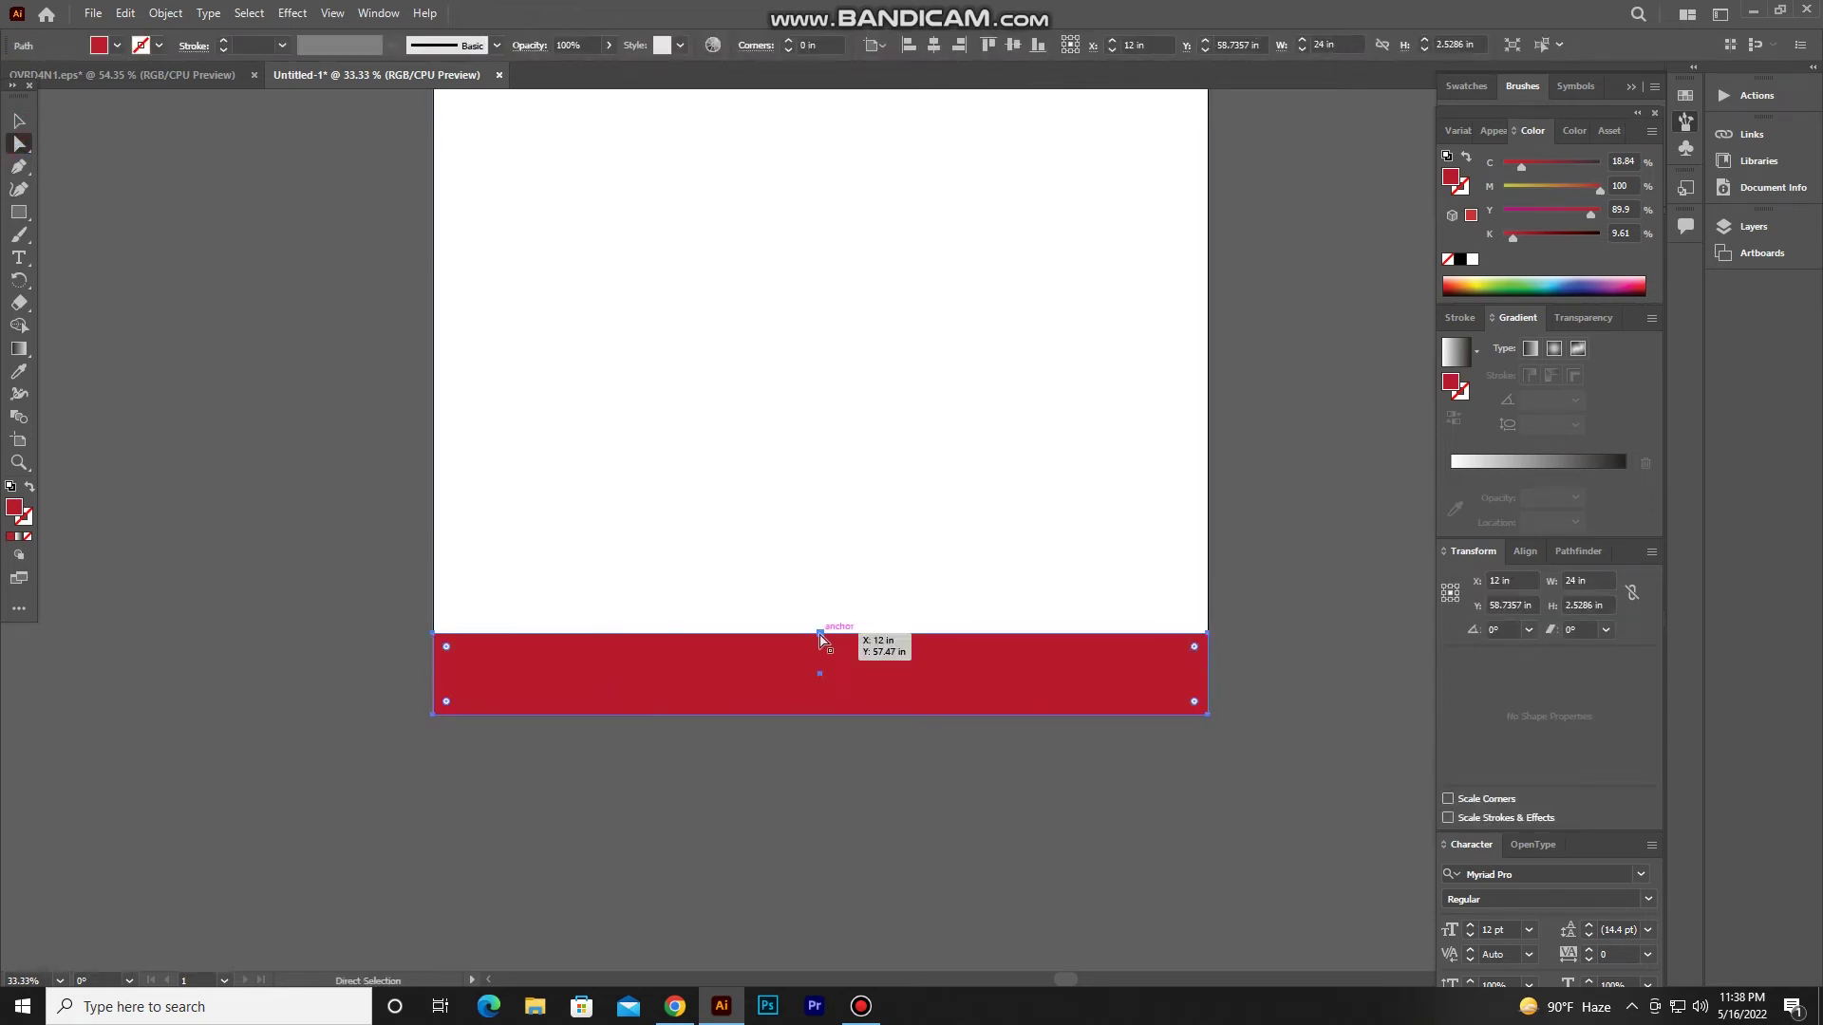
left_click_drag(821, 633, 820, 700)
left_click(162, 317)
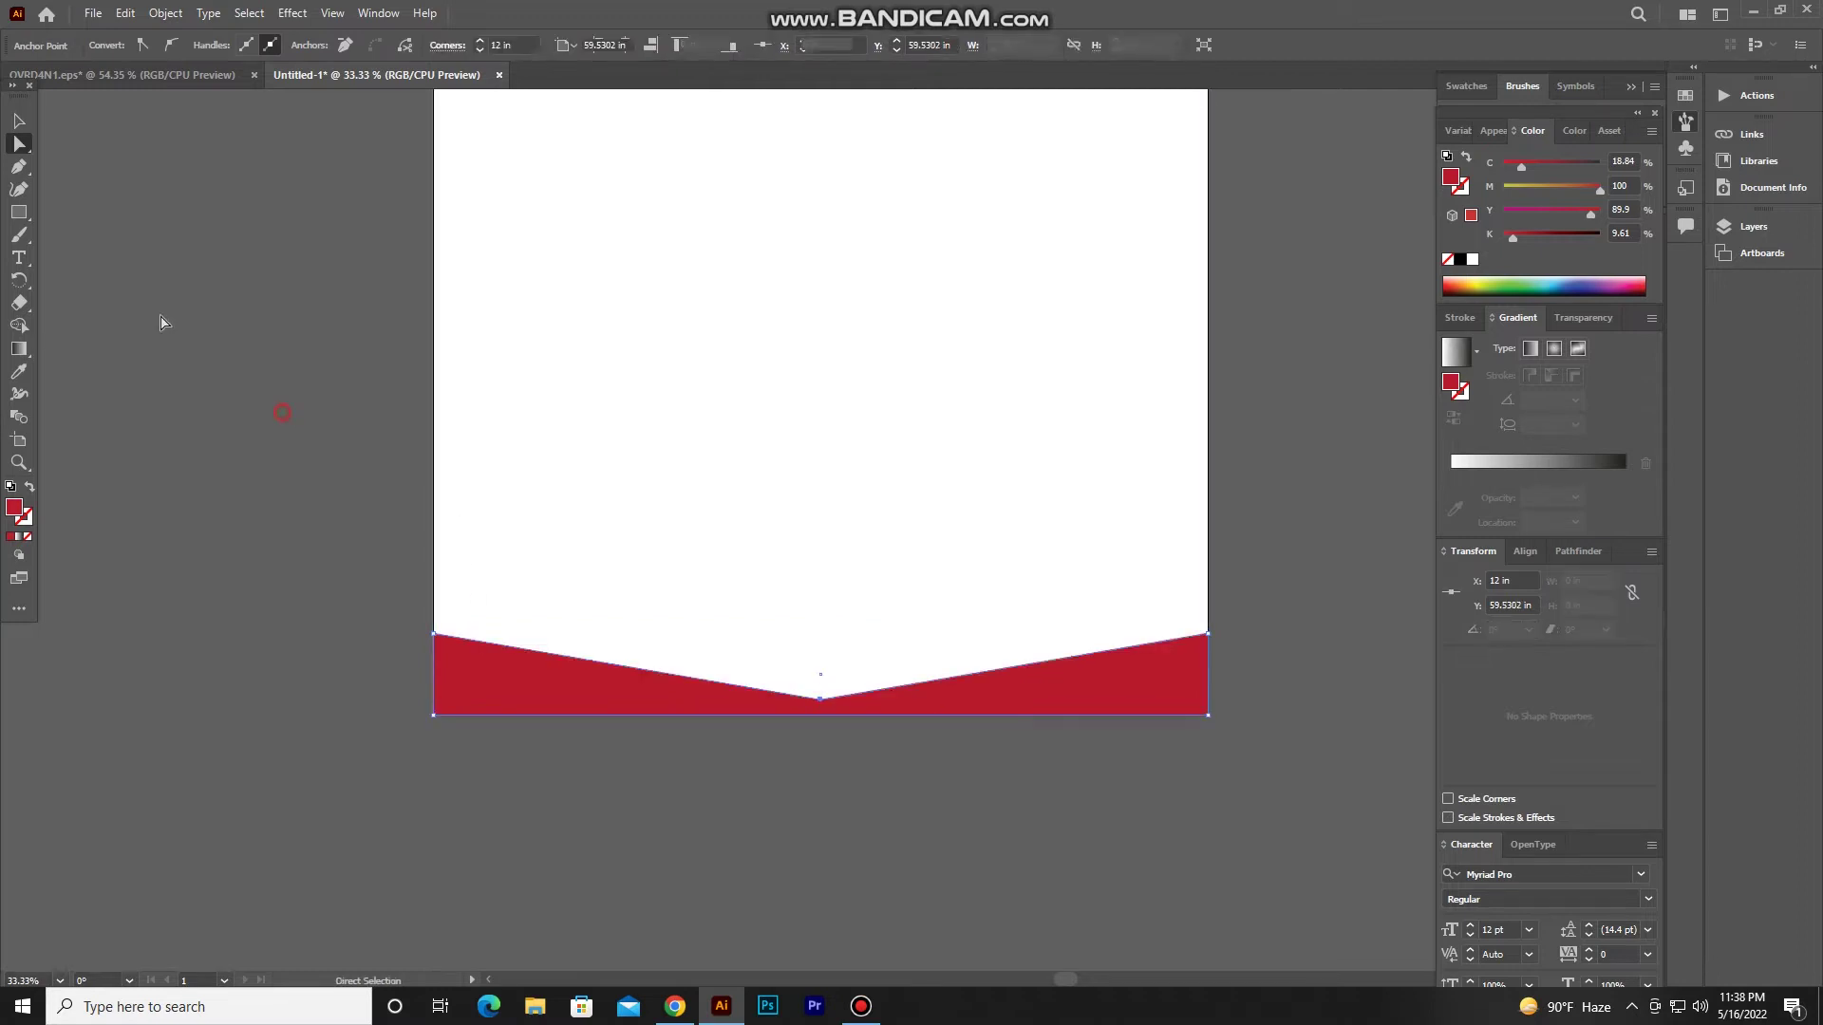
left_click(509, 679)
left_click_drag(822, 633, 822, 668)
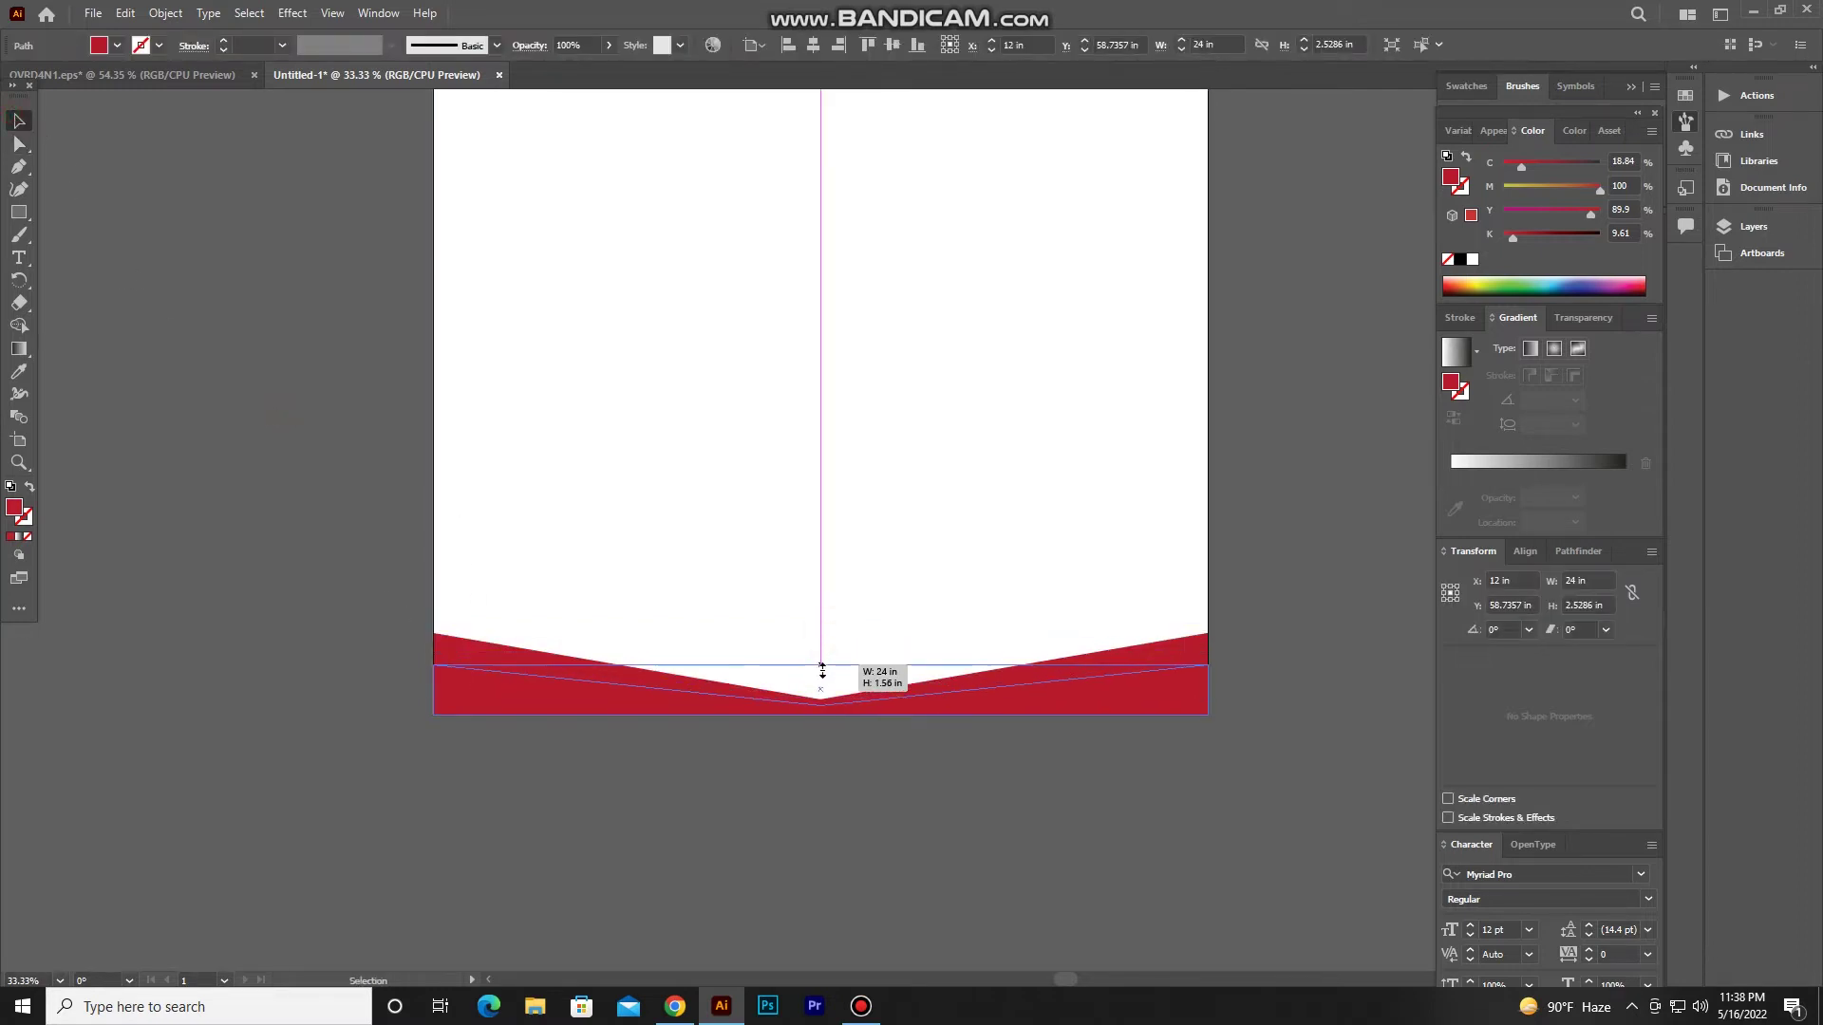
left_click(294, 508)
Inspect the notched red strip and bring the whole banner into view.
scroll(294, 498, "down", 1)
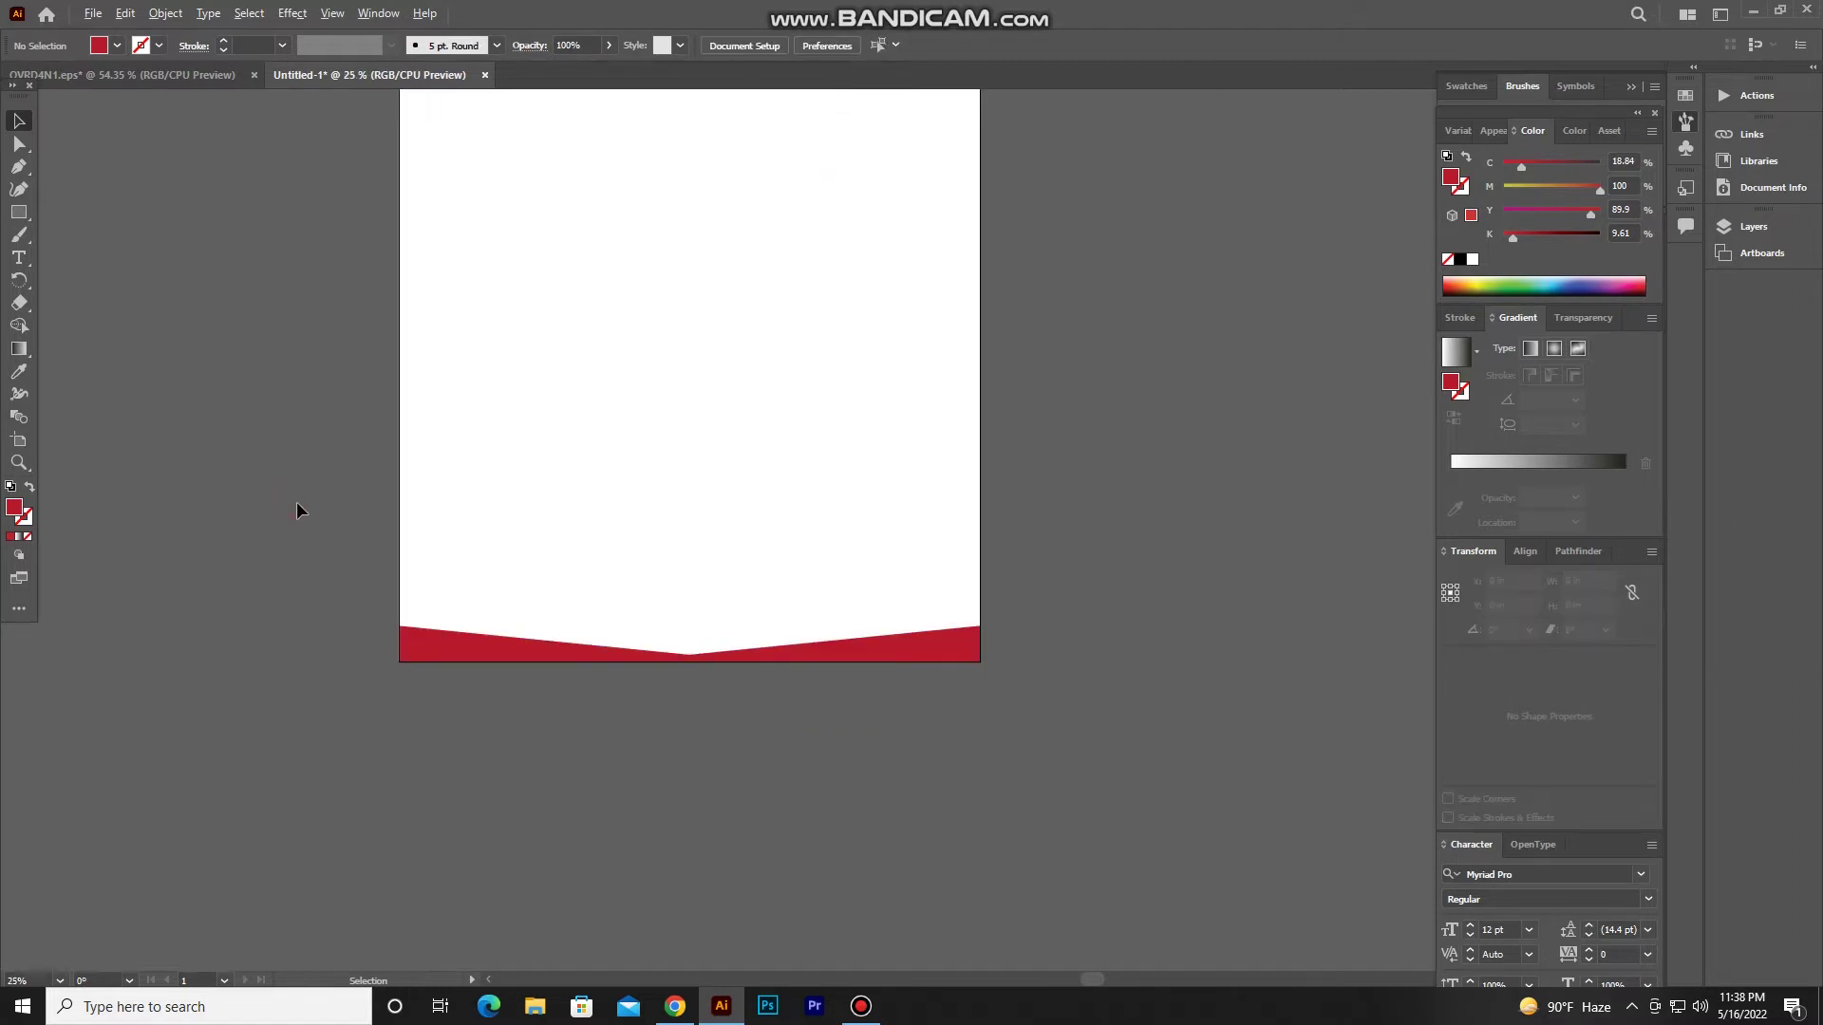
scroll(399, 636, "up", 3)
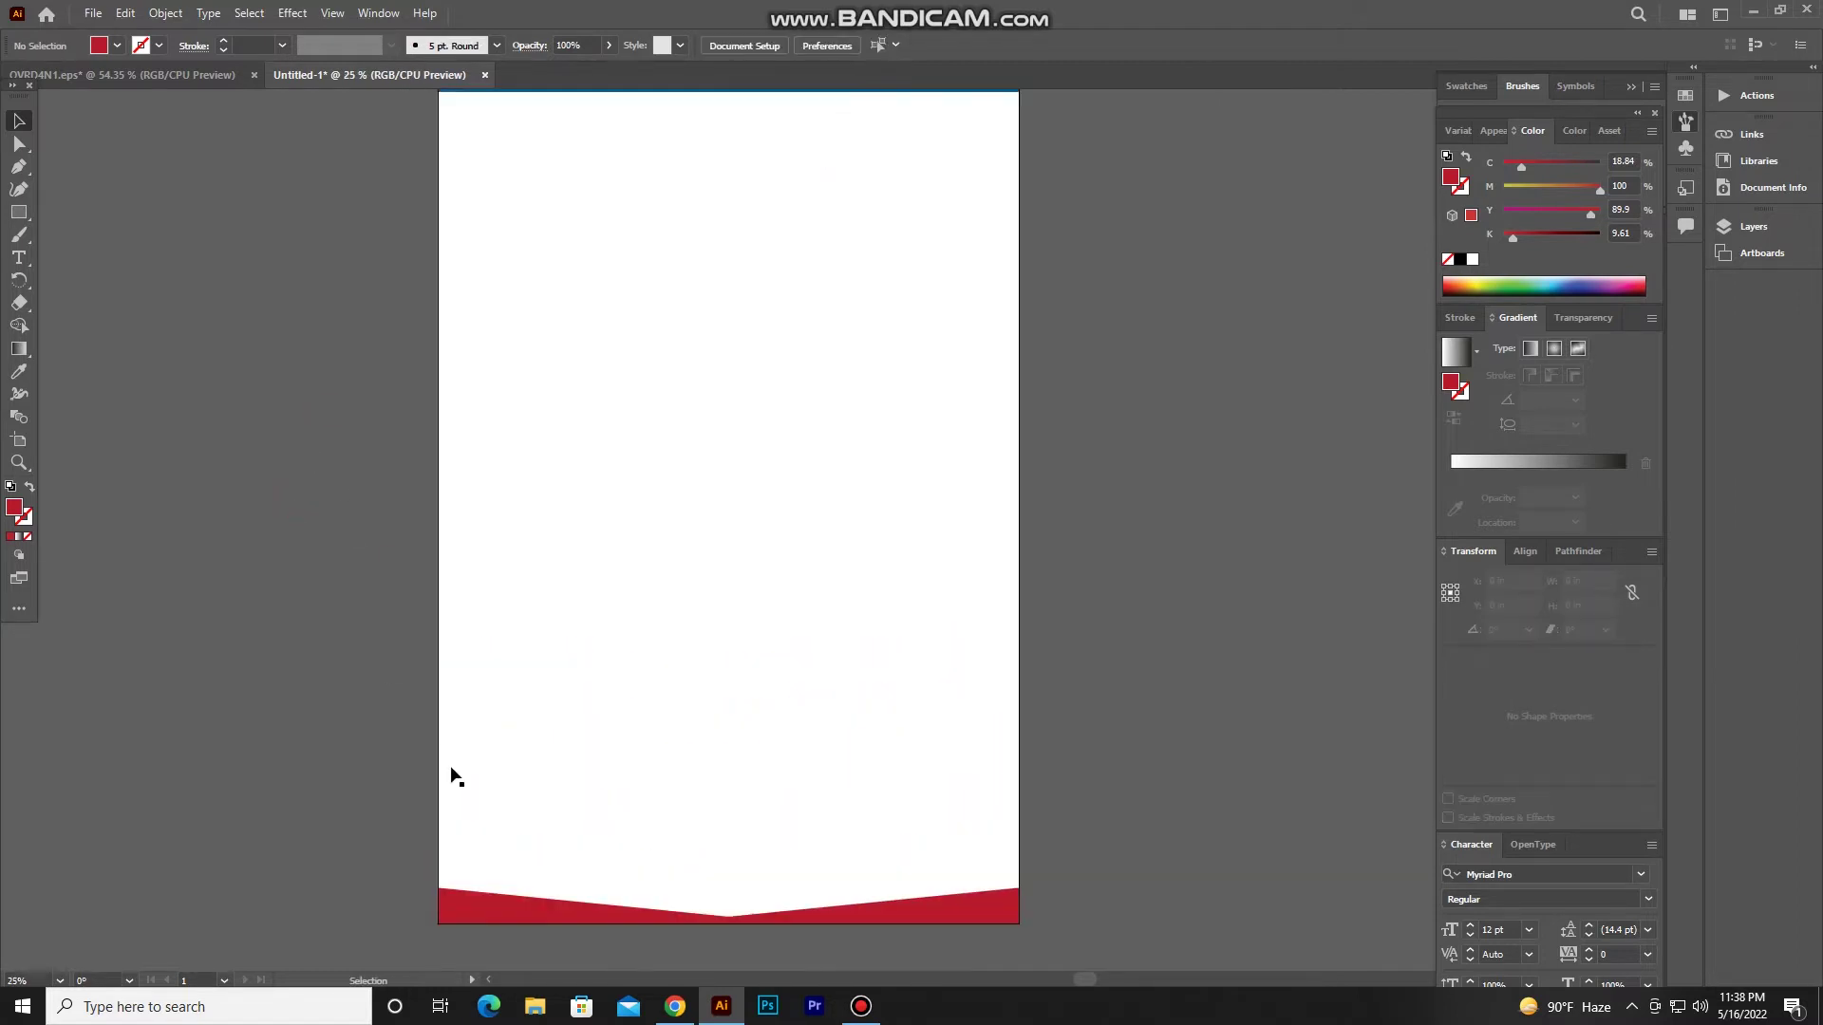
left_click(622, 907)
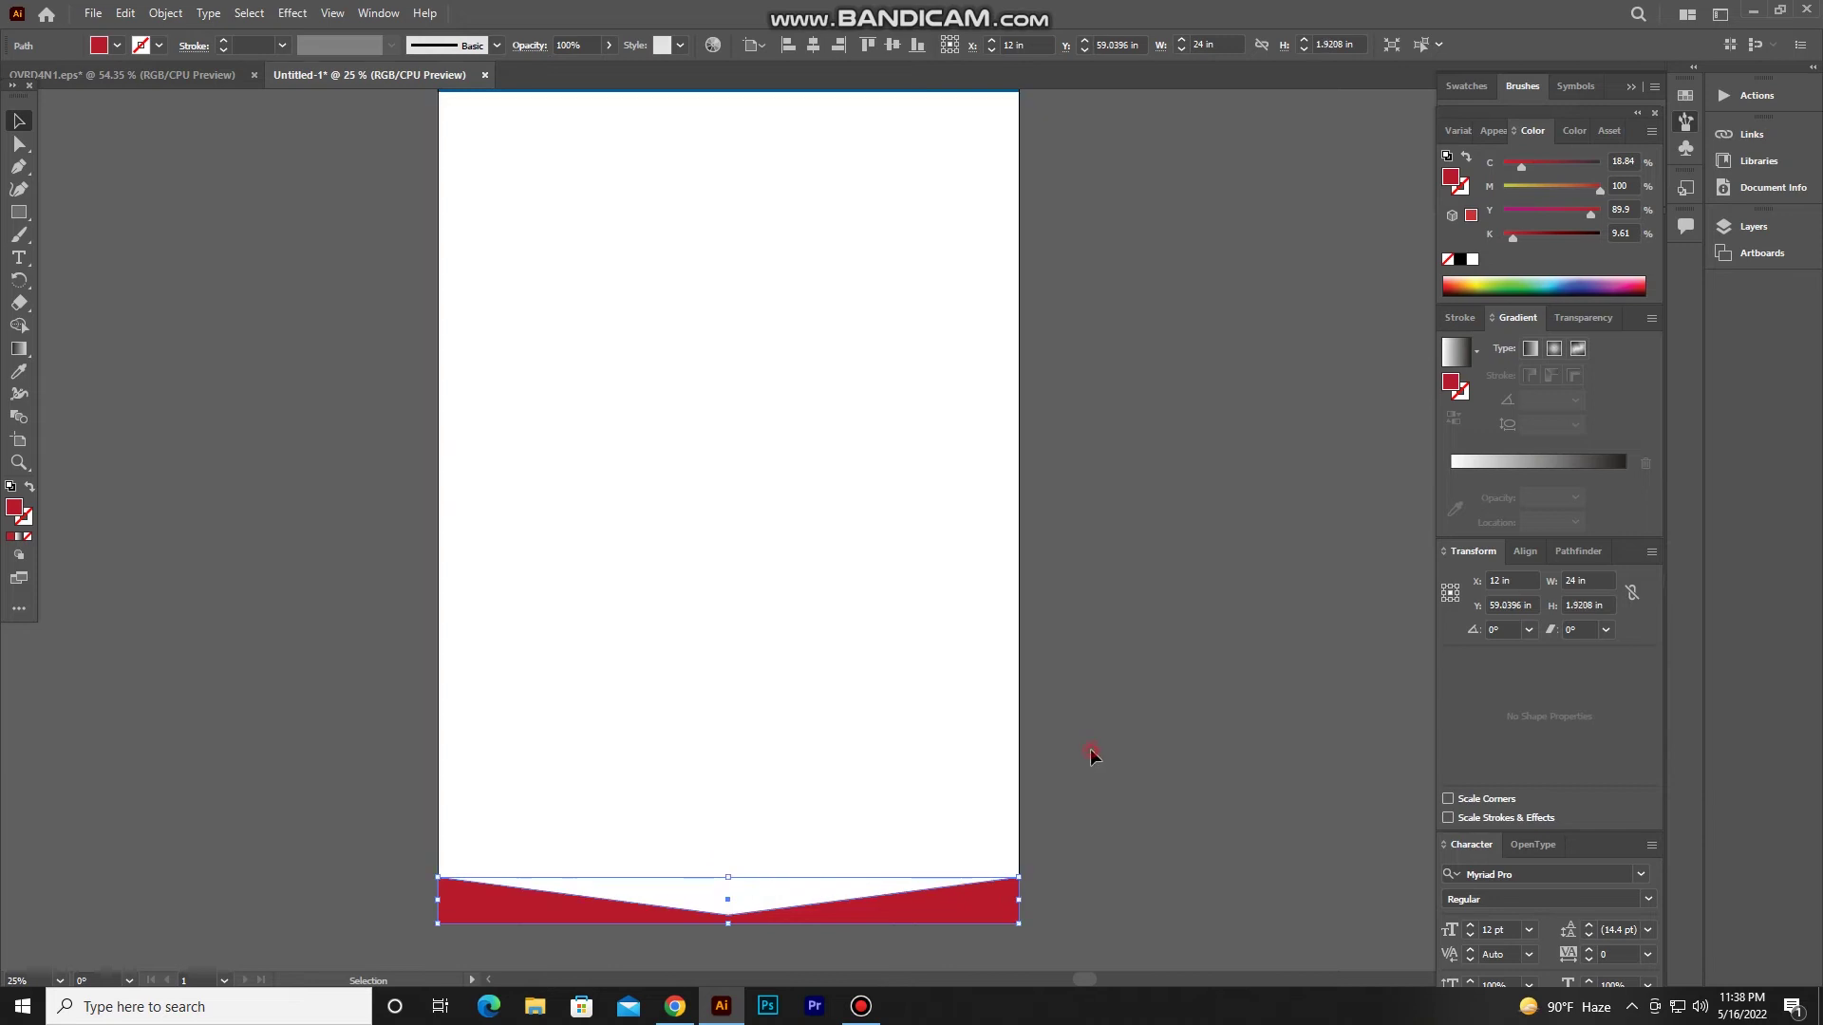
left_click(1089, 750)
scroll(1090, 748, "down", 1)
scroll(1090, 748, "down", 1)
left_click_drag(1160, 515, 1086, 627)
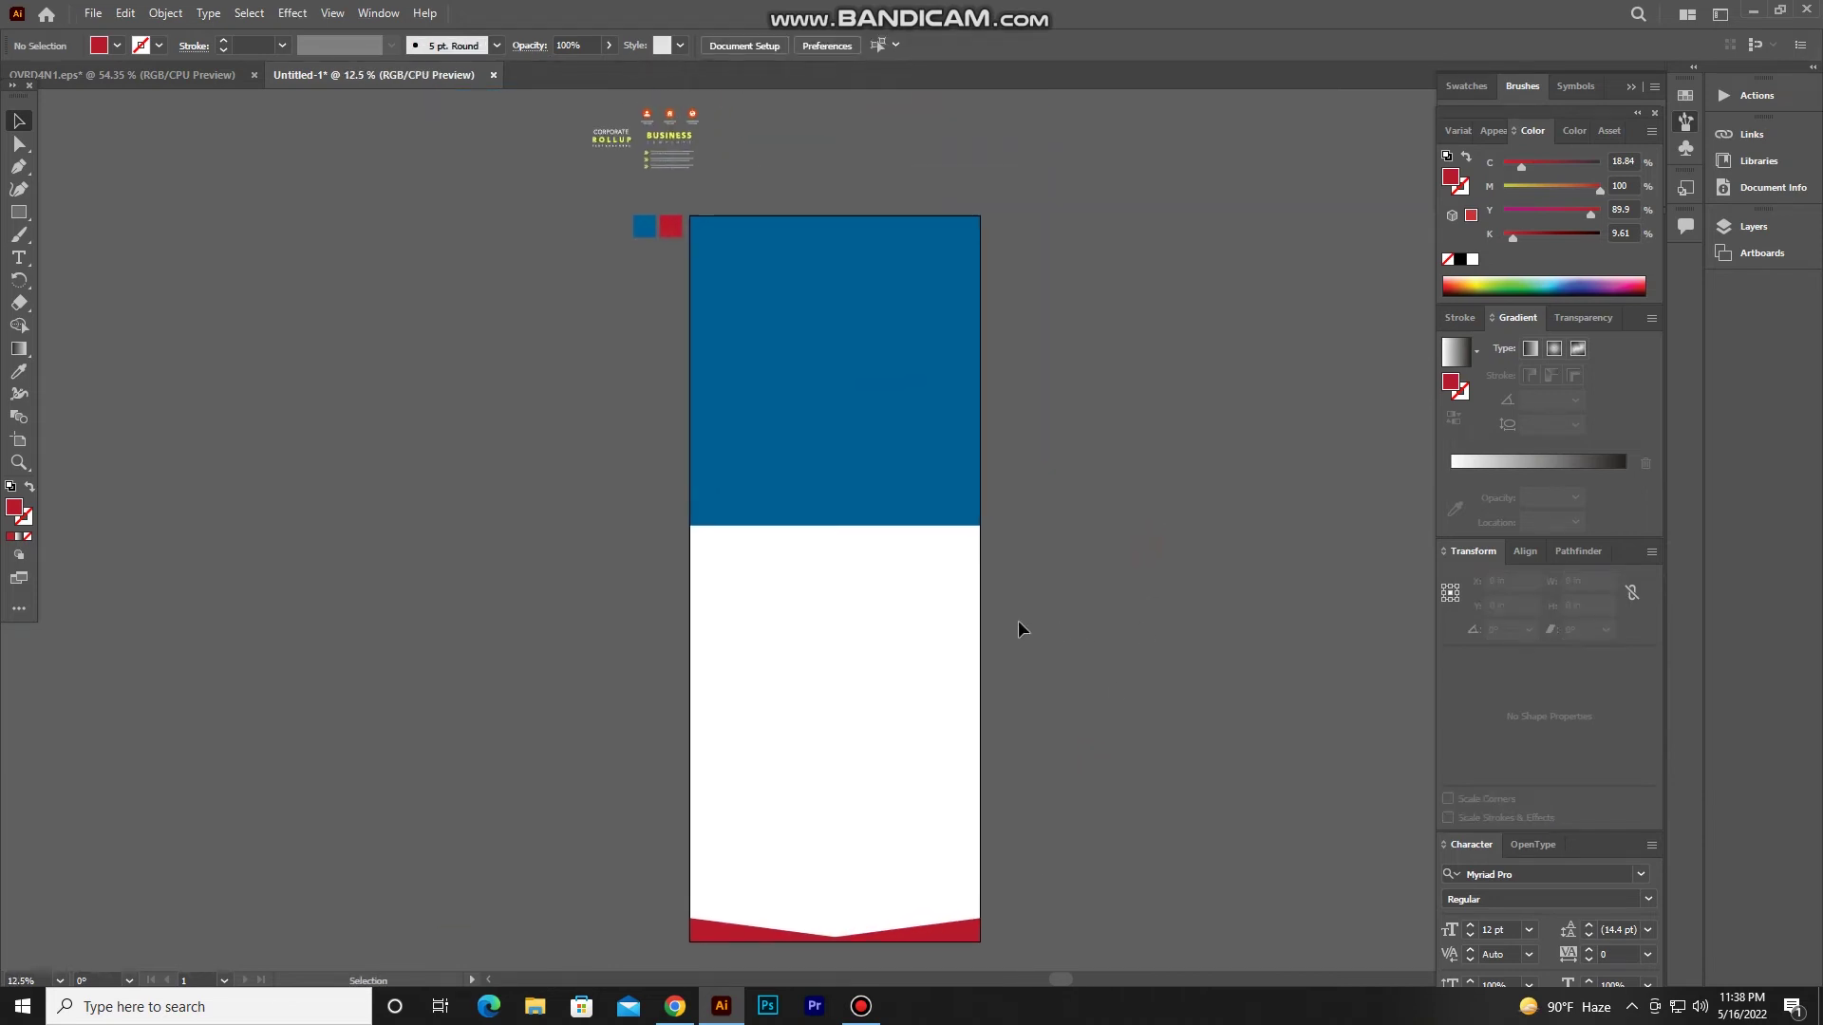
Draw a full-width rectangle below the blue block and fill it orange.
scroll(871, 598, "up", 1)
left_click_drag(844, 556, 824, 666)
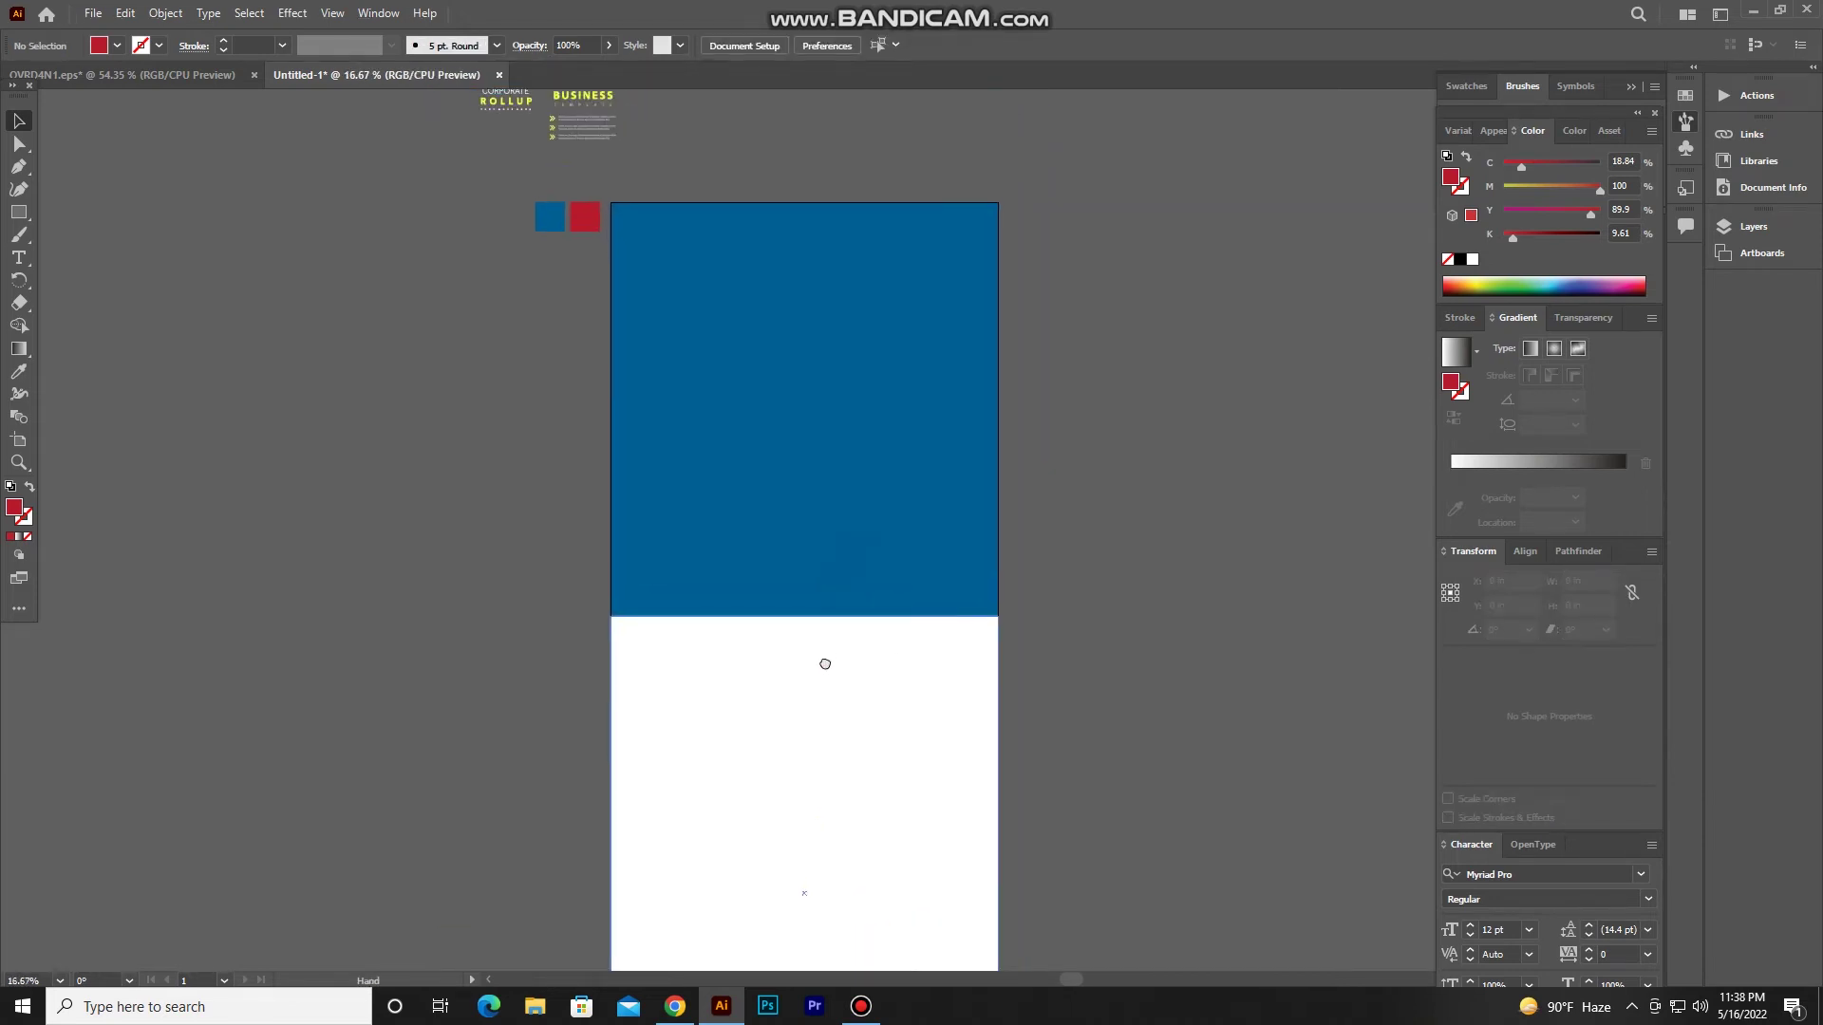
left_click(824, 562)
left_click(460, 502)
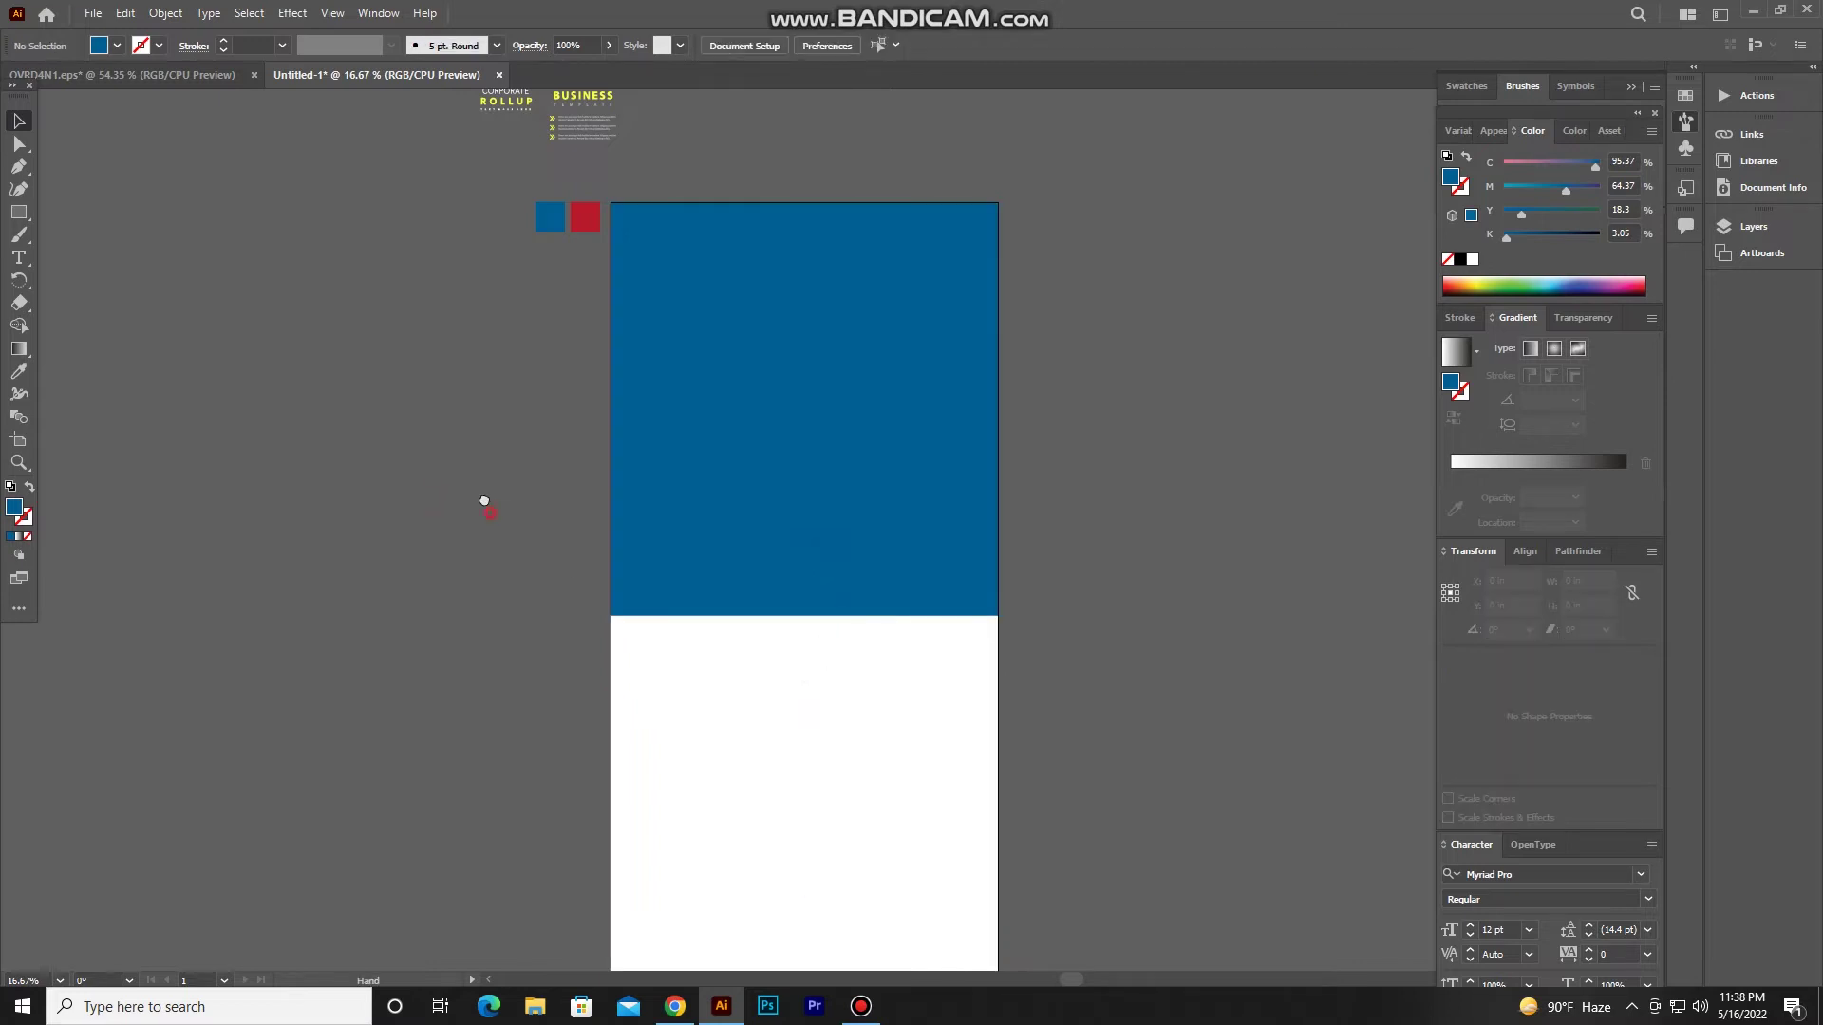
scroll(531, 455, "down", 2)
scroll(531, 455, "right", 1)
scroll(617, 416, "up", 2)
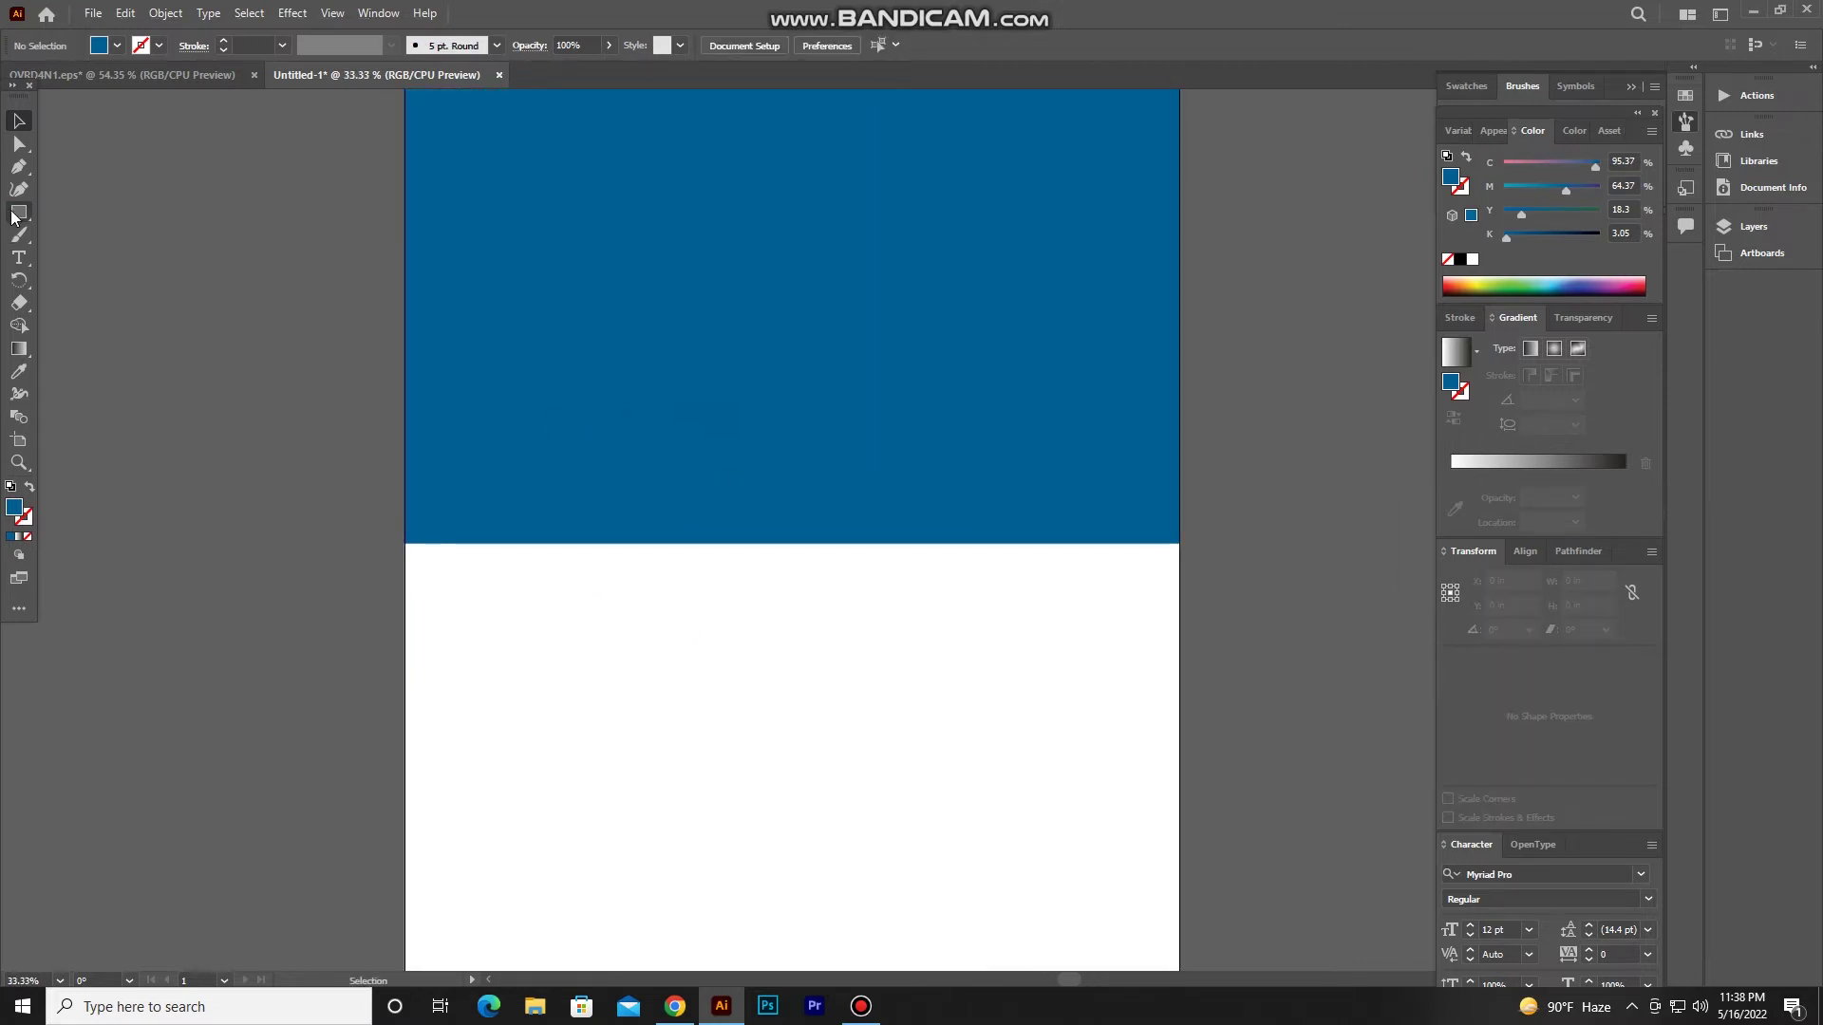
mouse_move(404, 253)
left_mouse_down()
mouse_move(1111, 851)
mouse_move(1178, 866)
left_mouse_up()
left_click_drag(1065, 793, 1178, 867)
left_click(18, 123)
left_click(1461, 283)
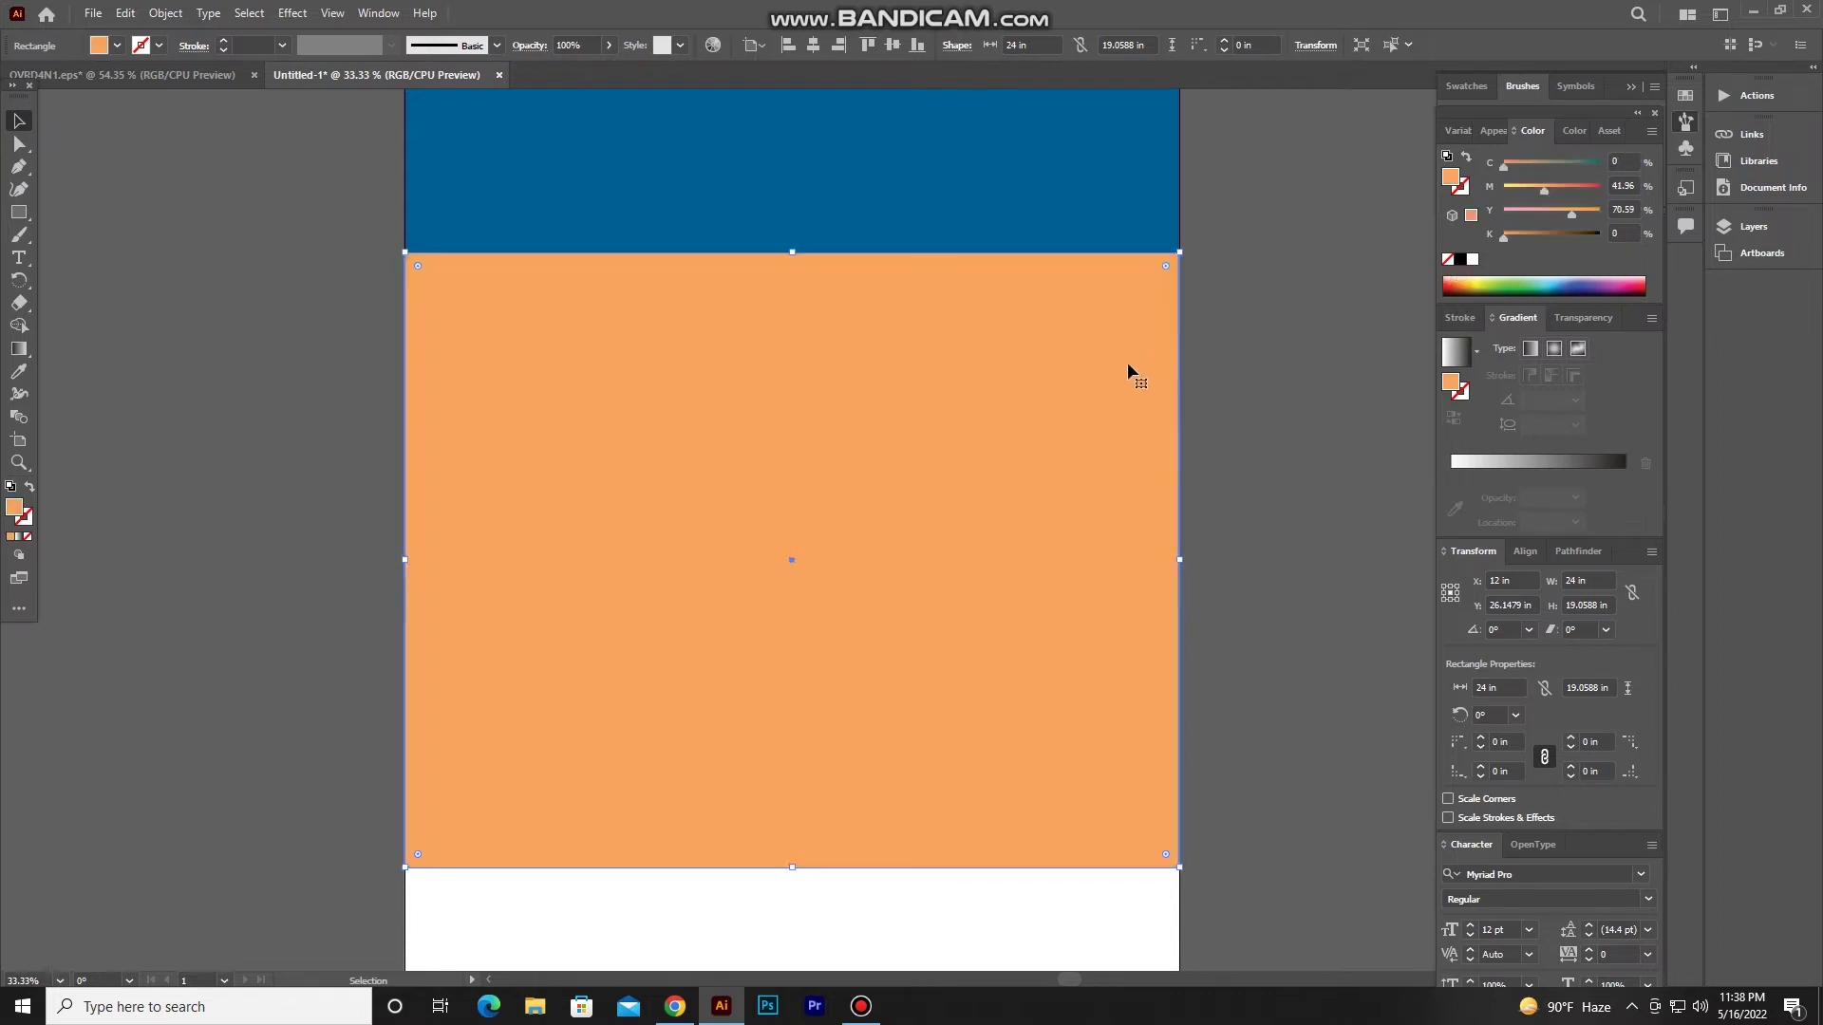
scroll(618, 346, "down", 1)
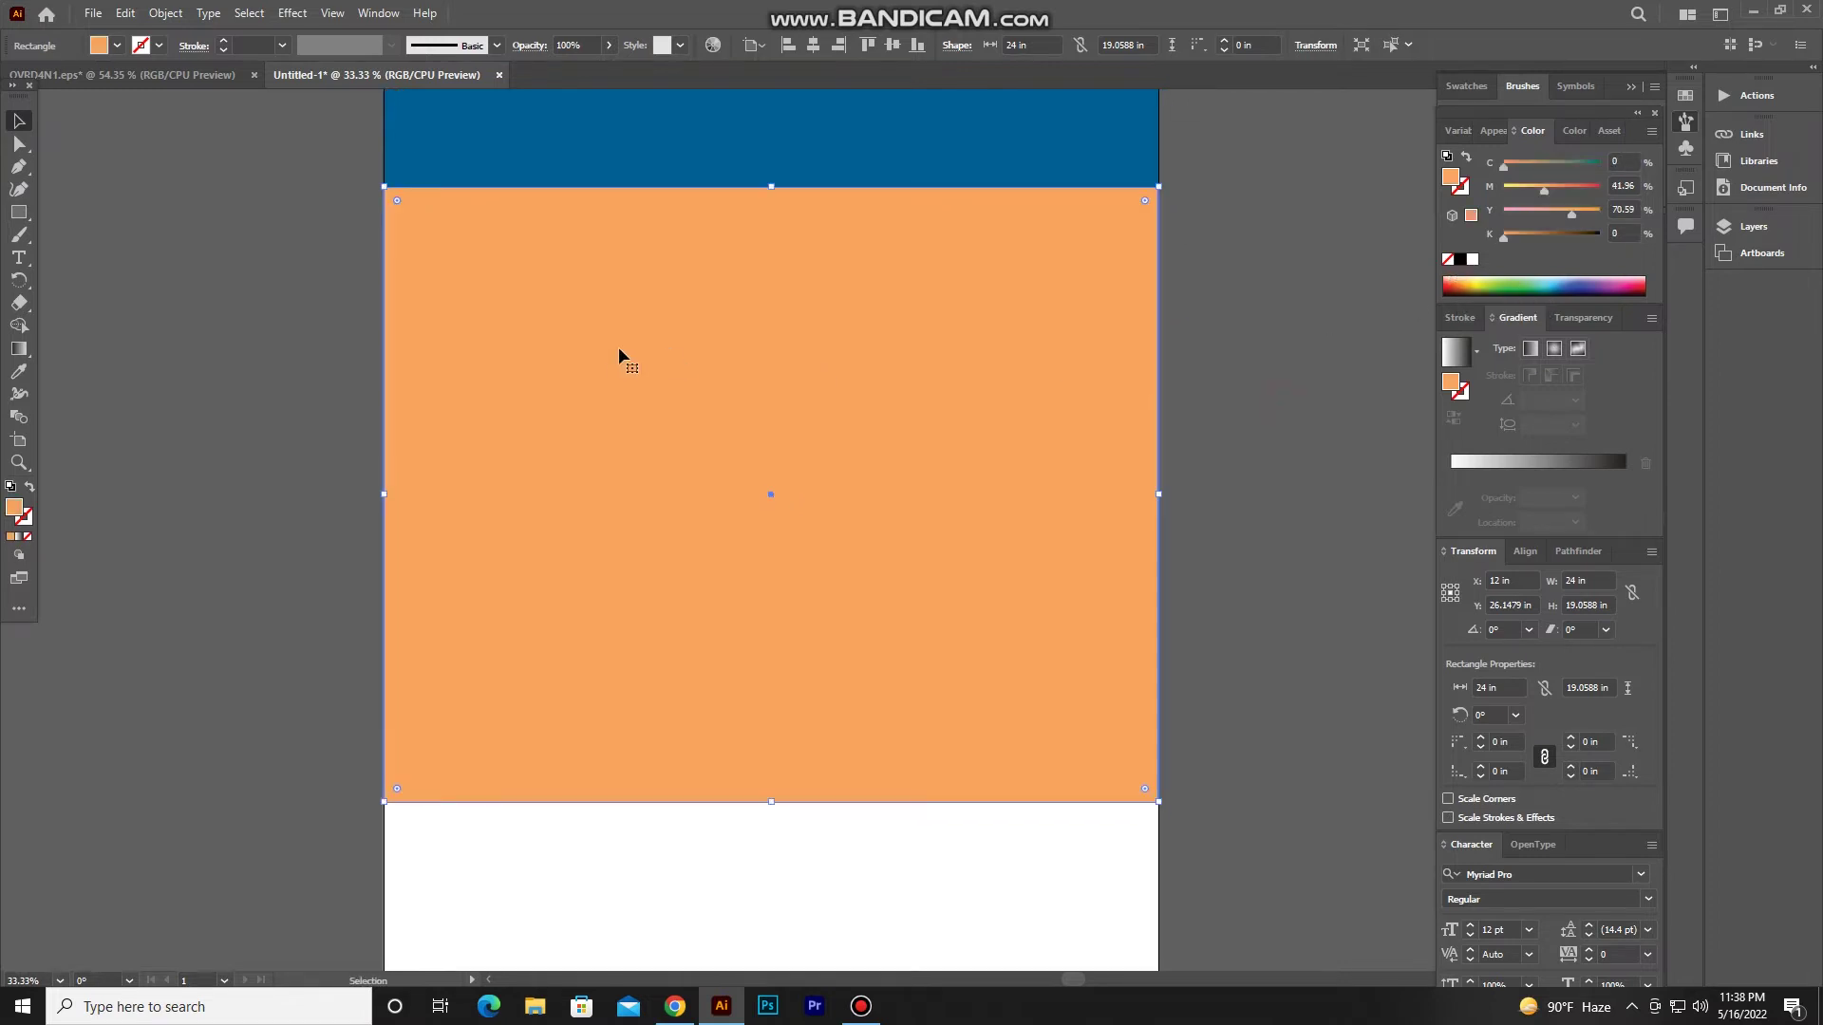
Add anchor points at the middle of the orange rectangle's top and bottom edges.
left_click(17, 166)
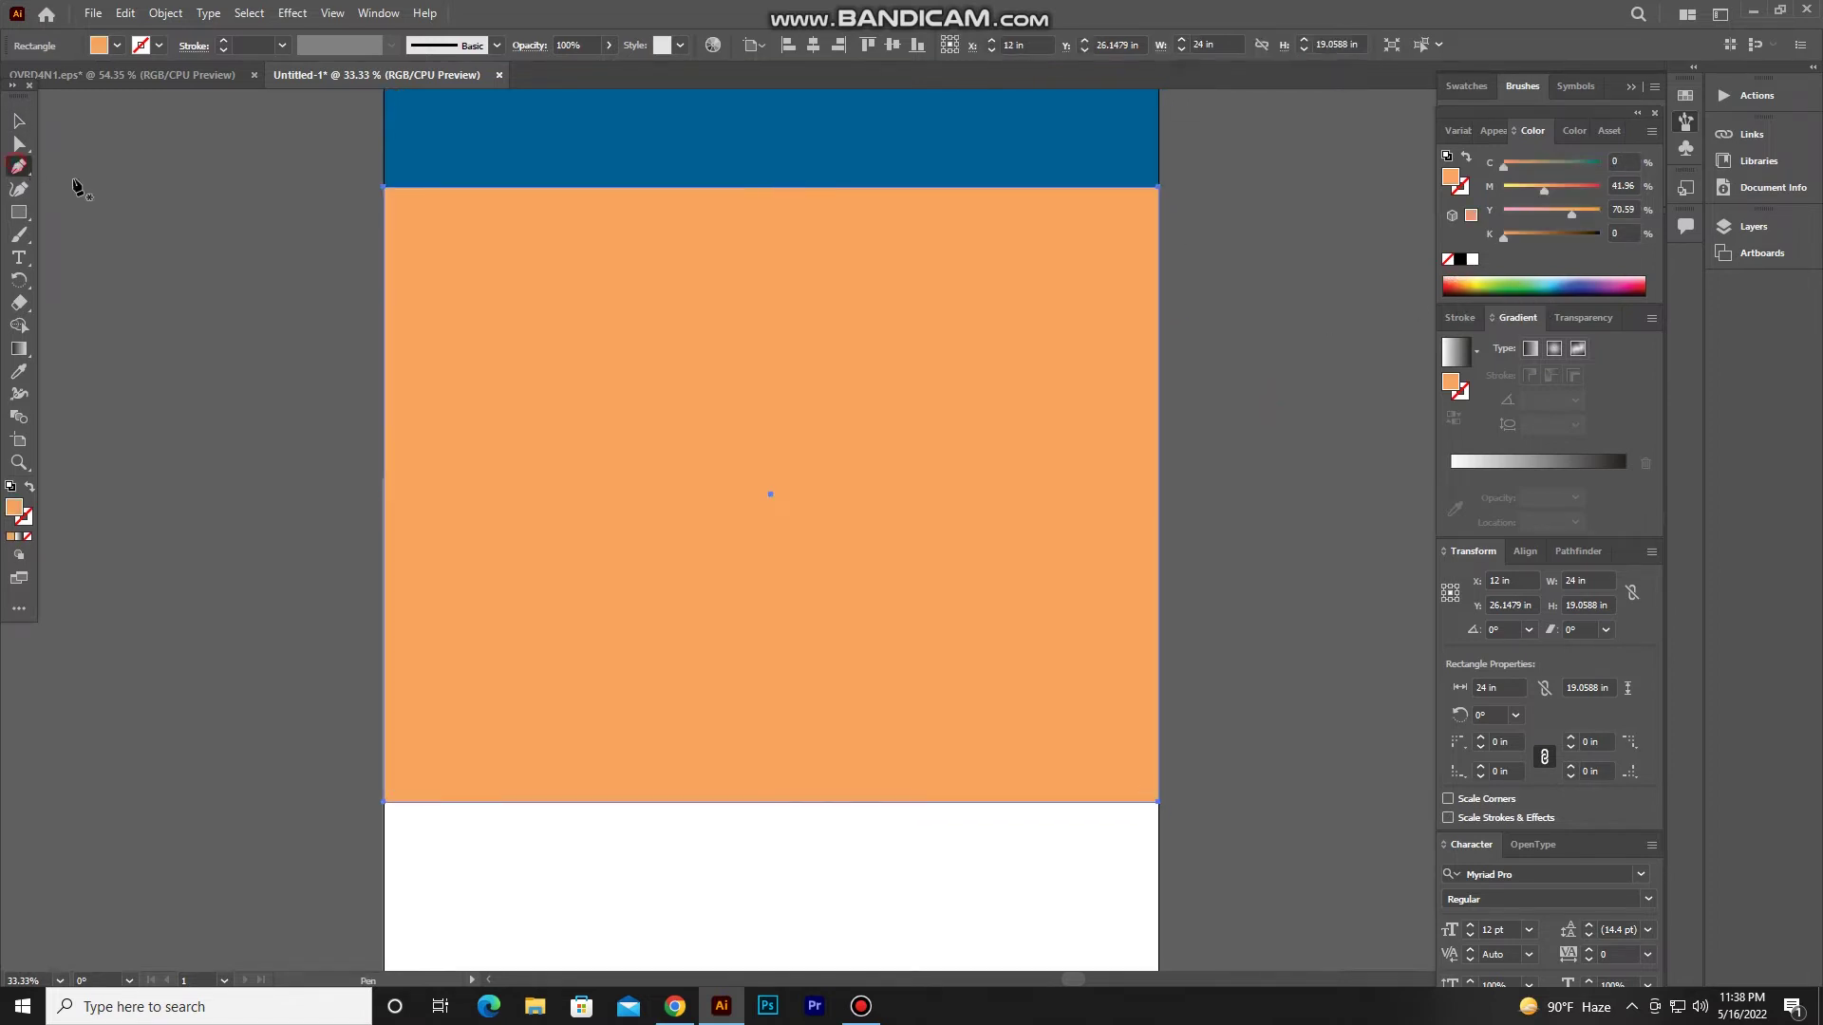
left_click(771, 187)
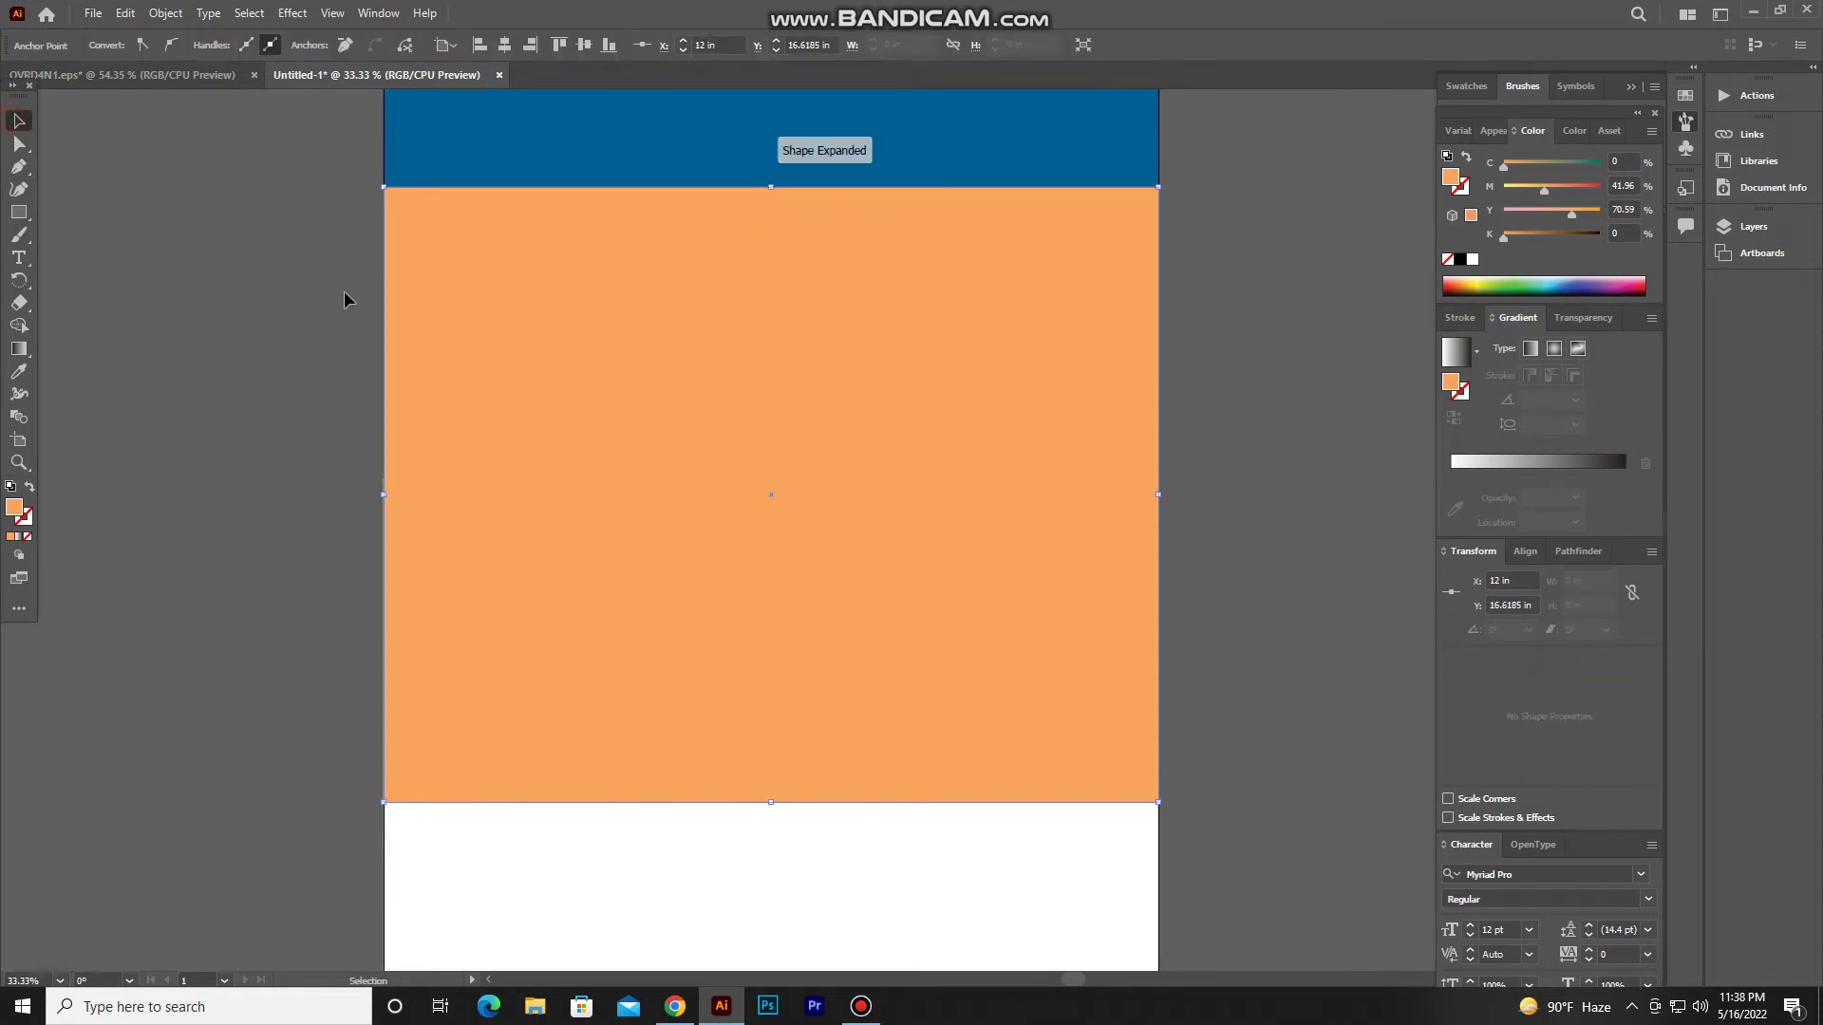
left_click(561, 329)
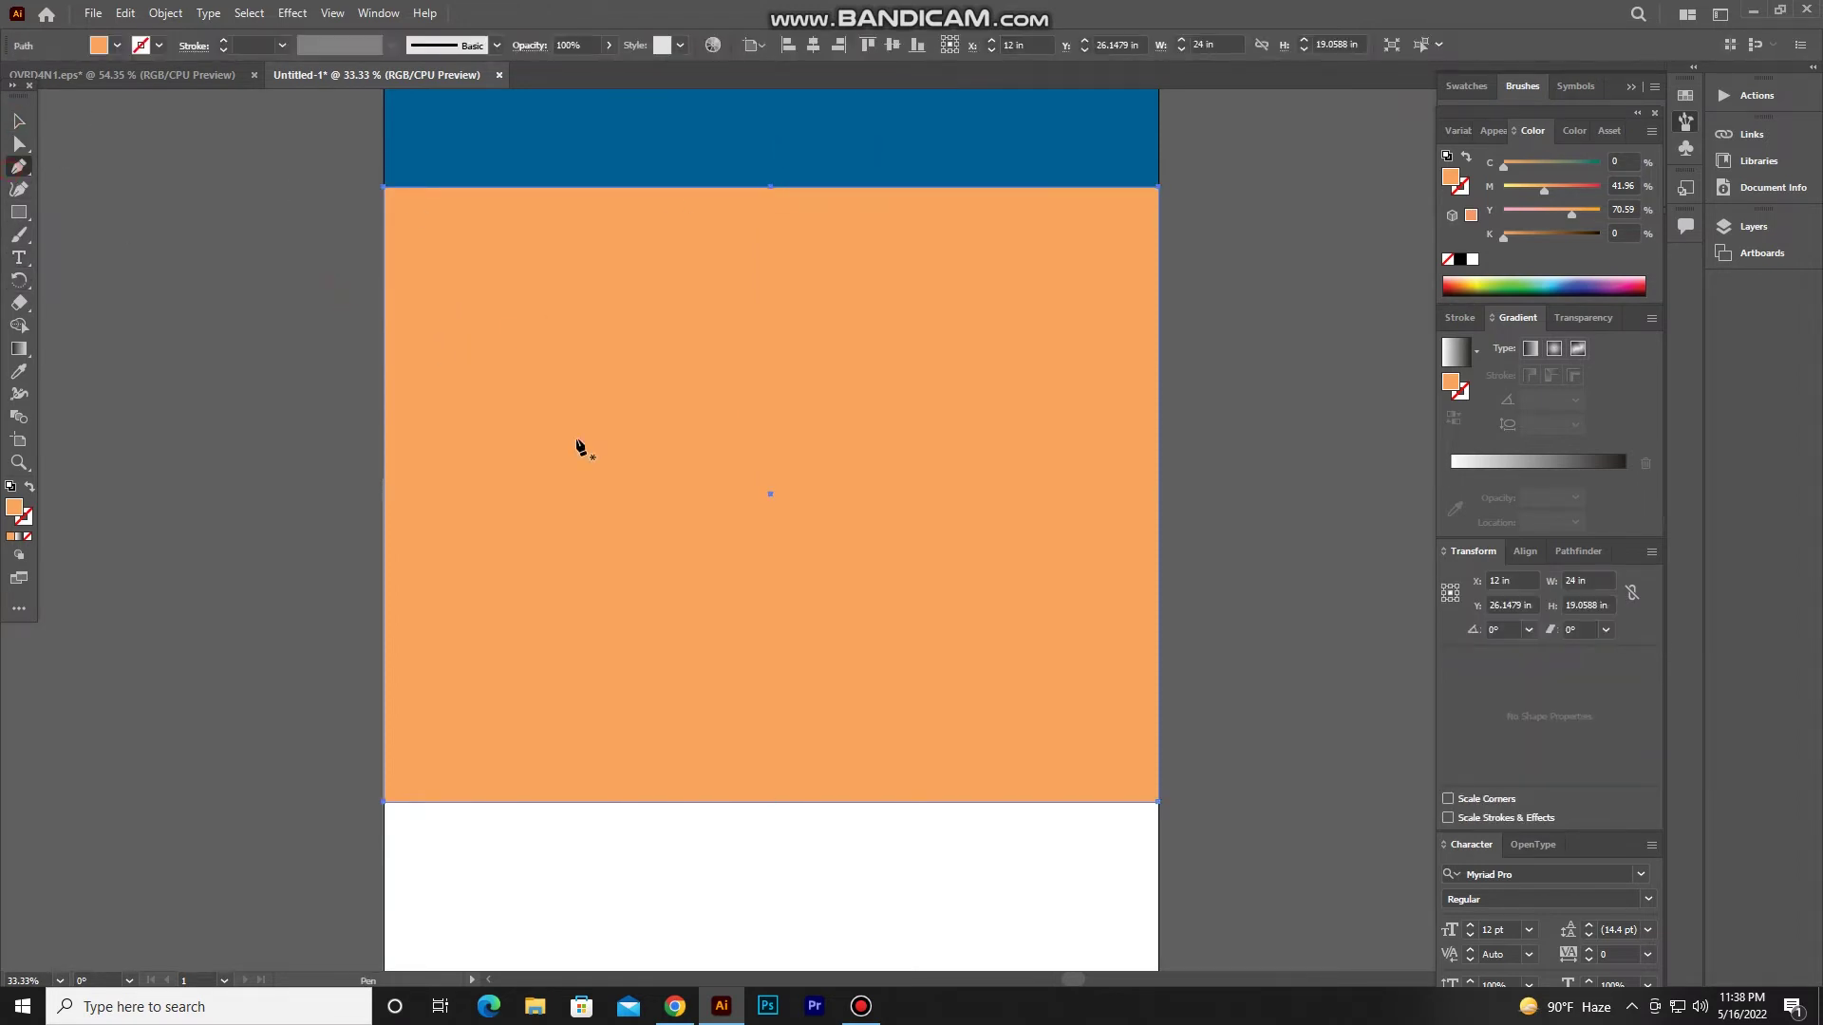
left_click(779, 803)
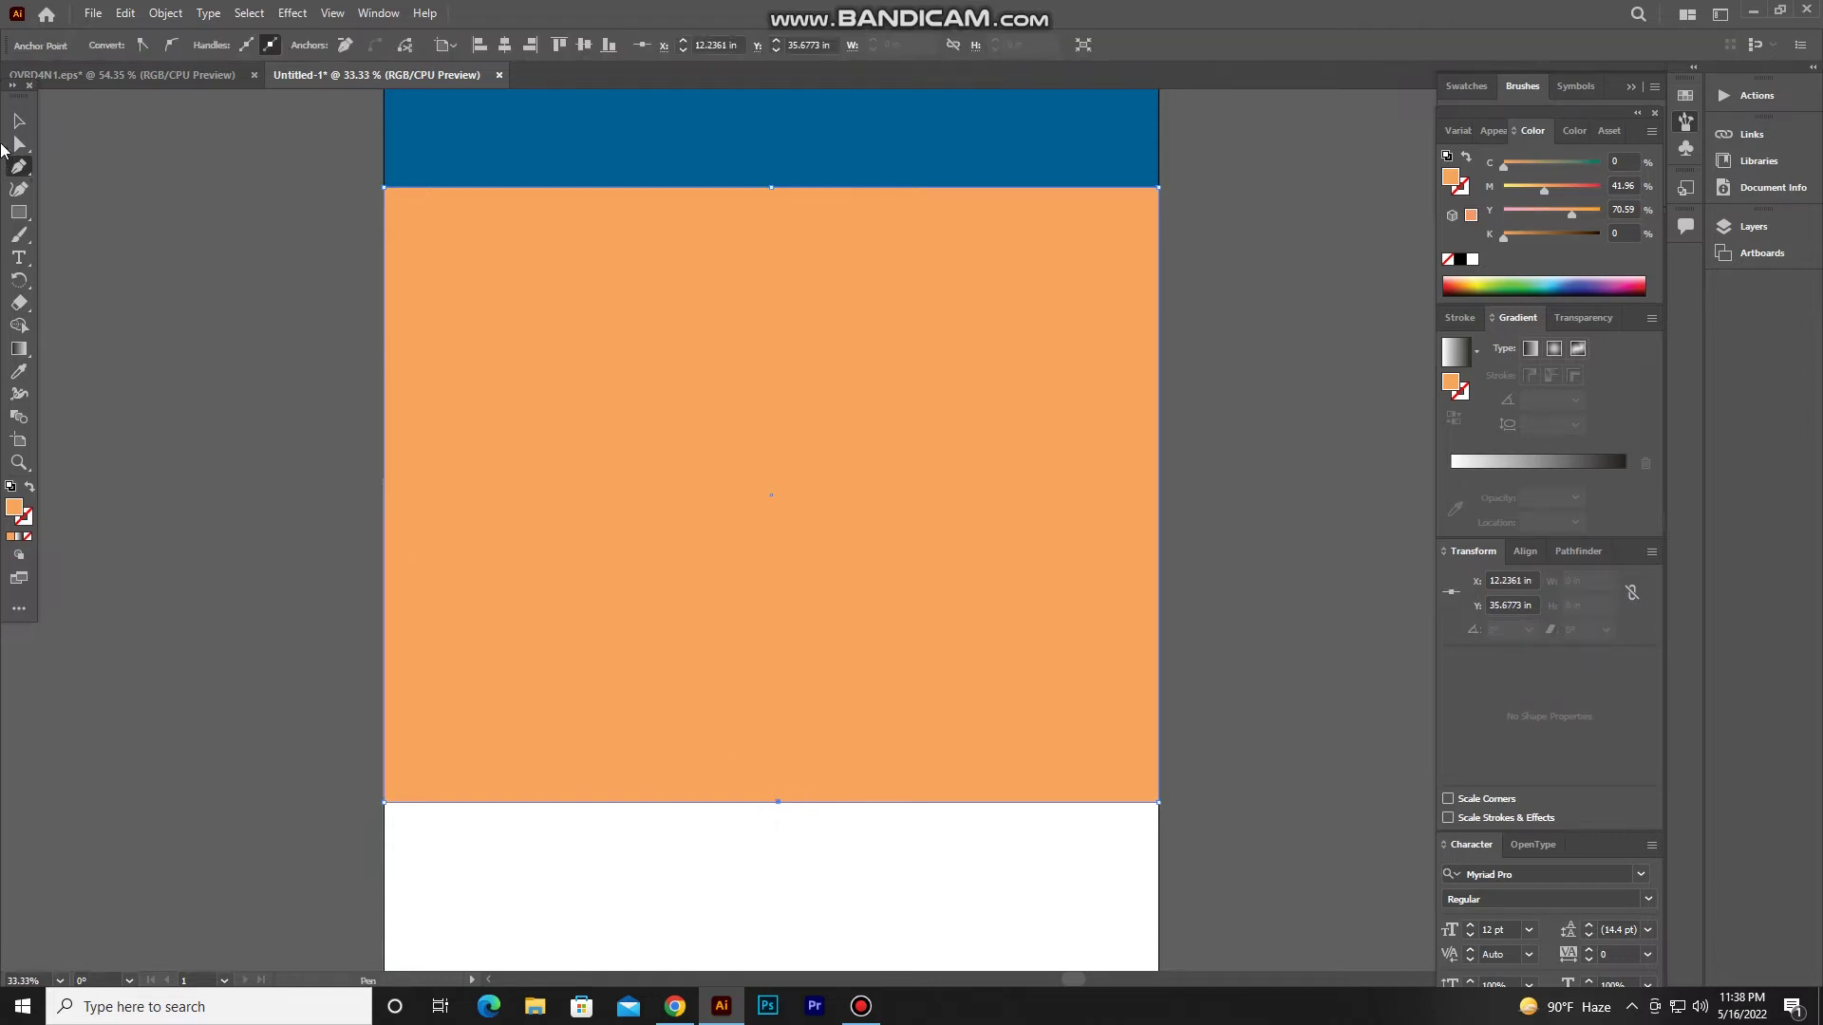
left_click(19, 120)
left_click(479, 288)
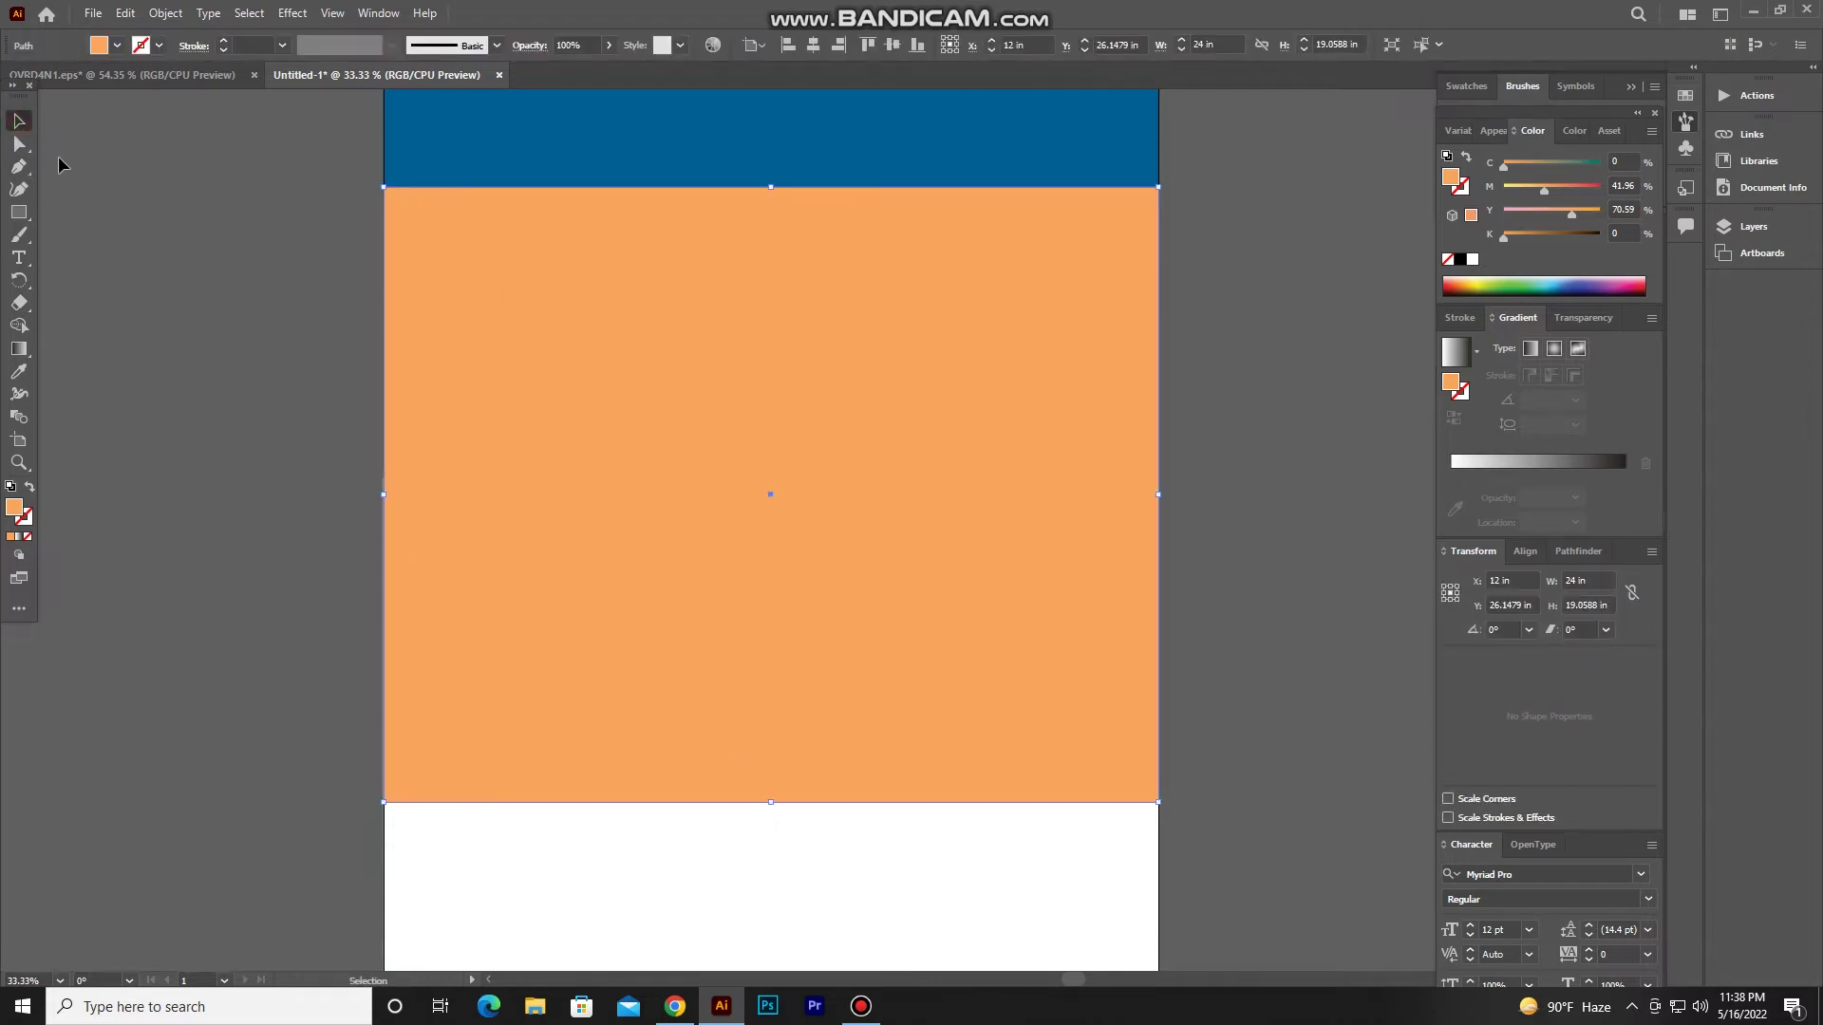
Drag the top midpoint down into a V notch and the bottom midpoint up into a peak.
left_click(19, 143)
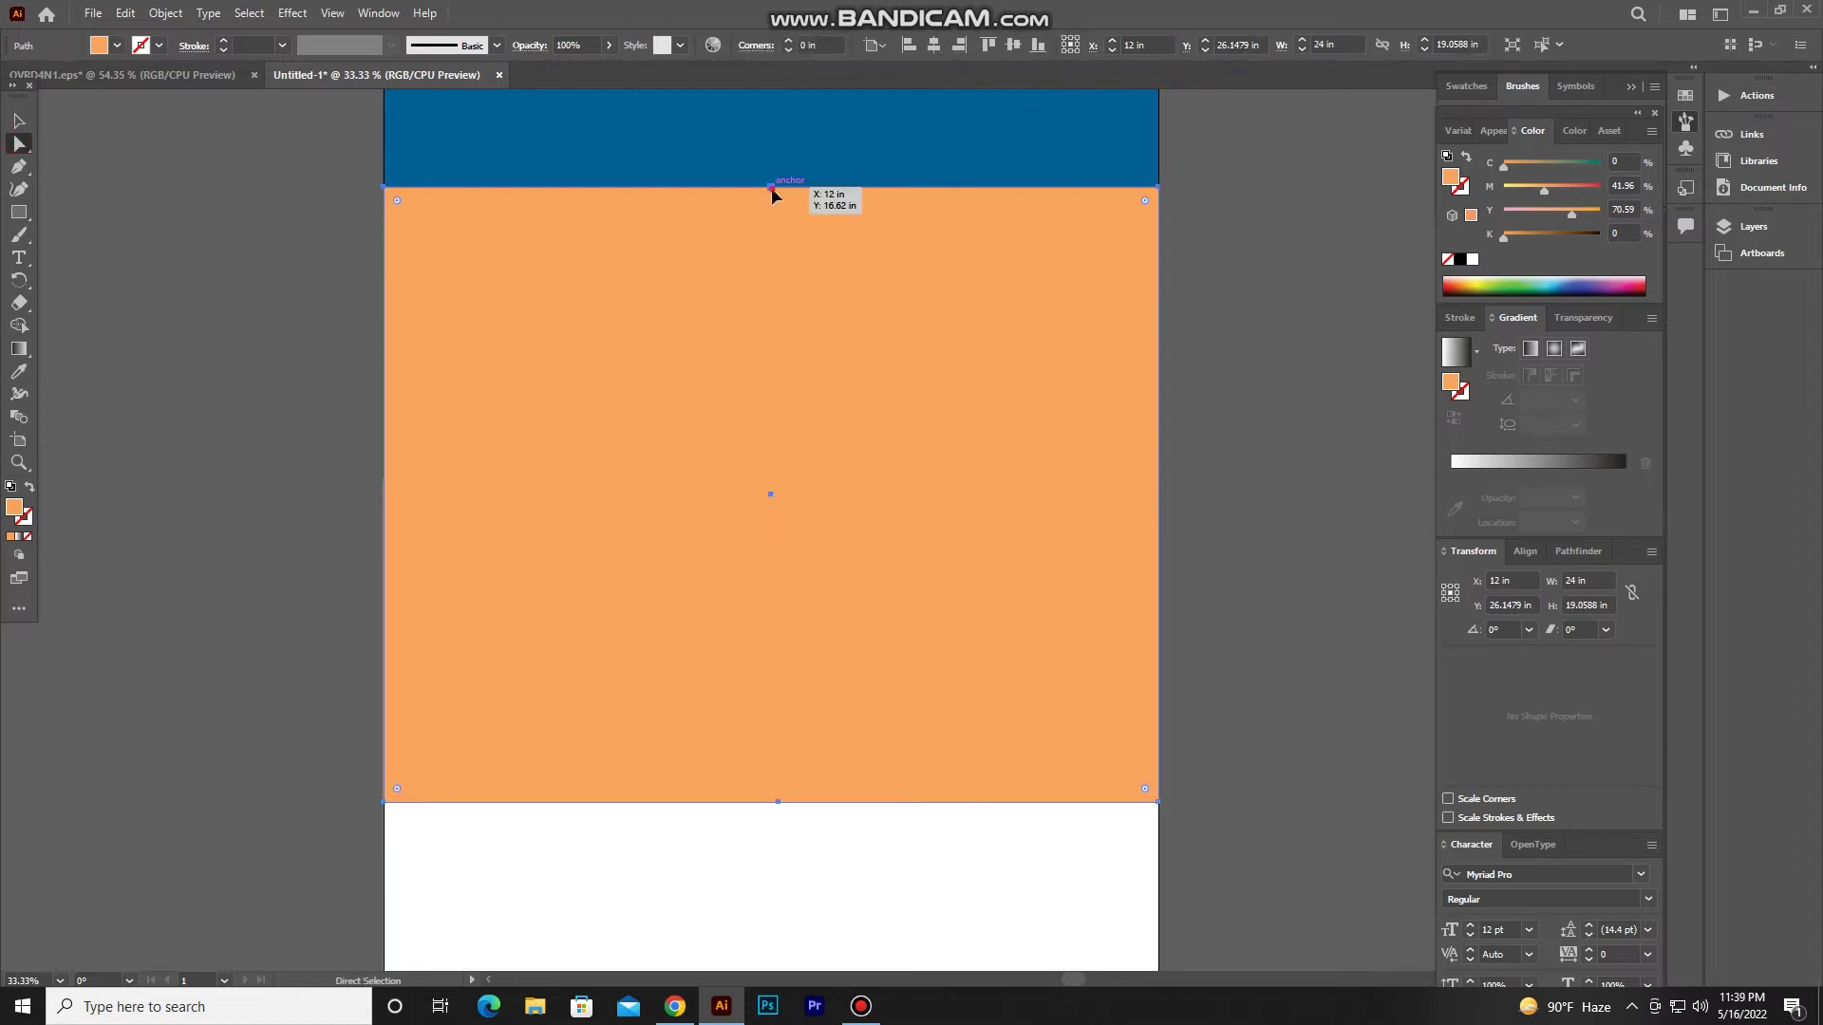
left_click_drag(770, 188, 769, 284)
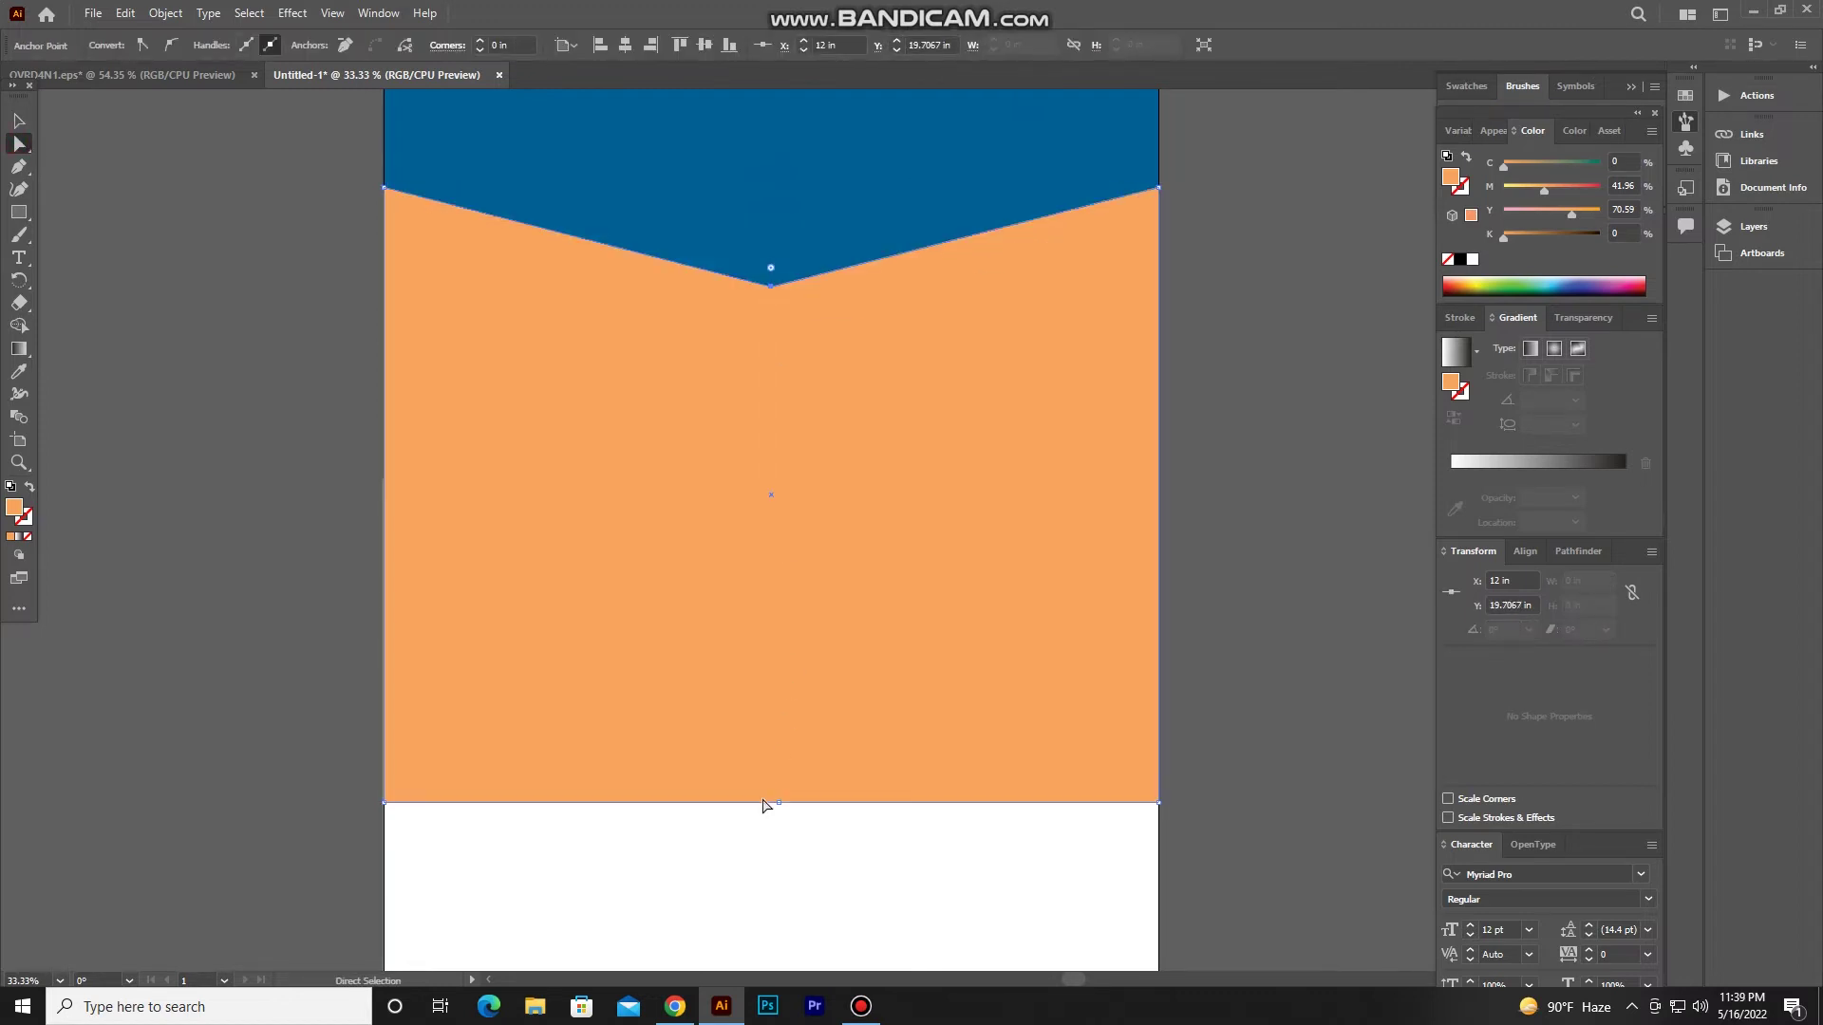
left_click_drag(763, 802, 784, 719)
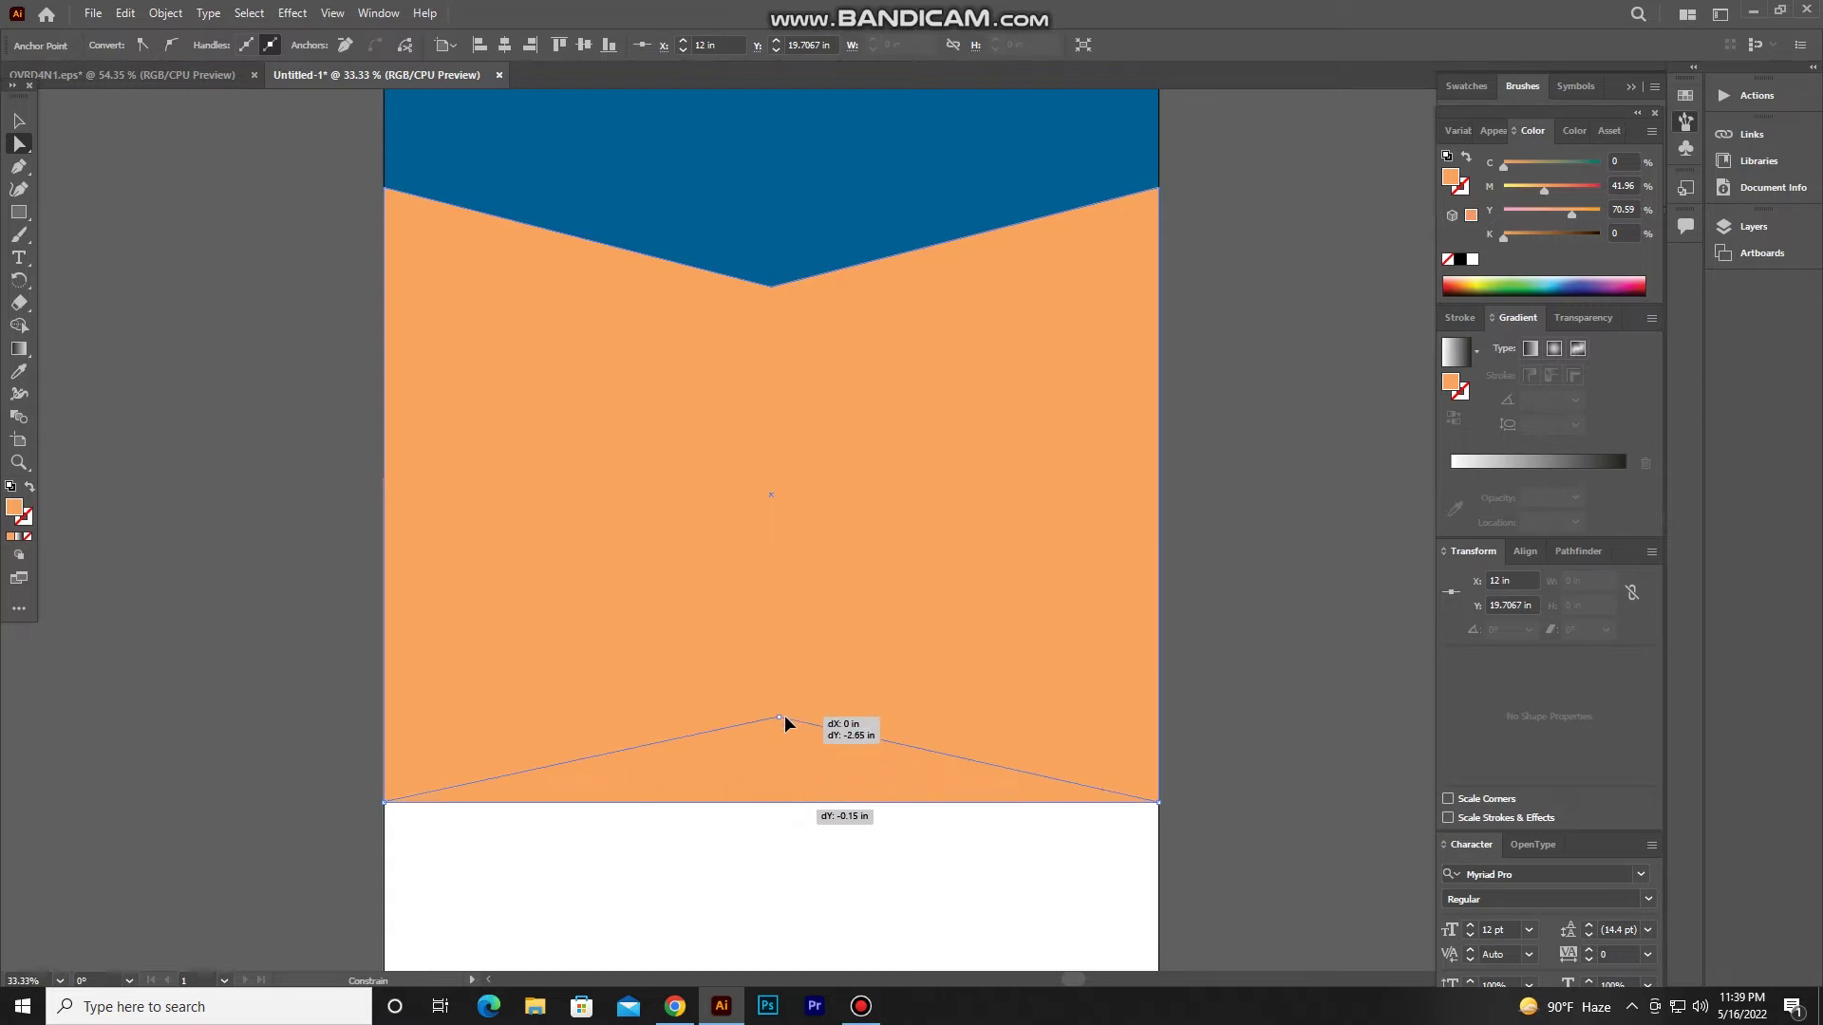
left_click_drag(784, 723, 780, 699)
left_click(226, 410)
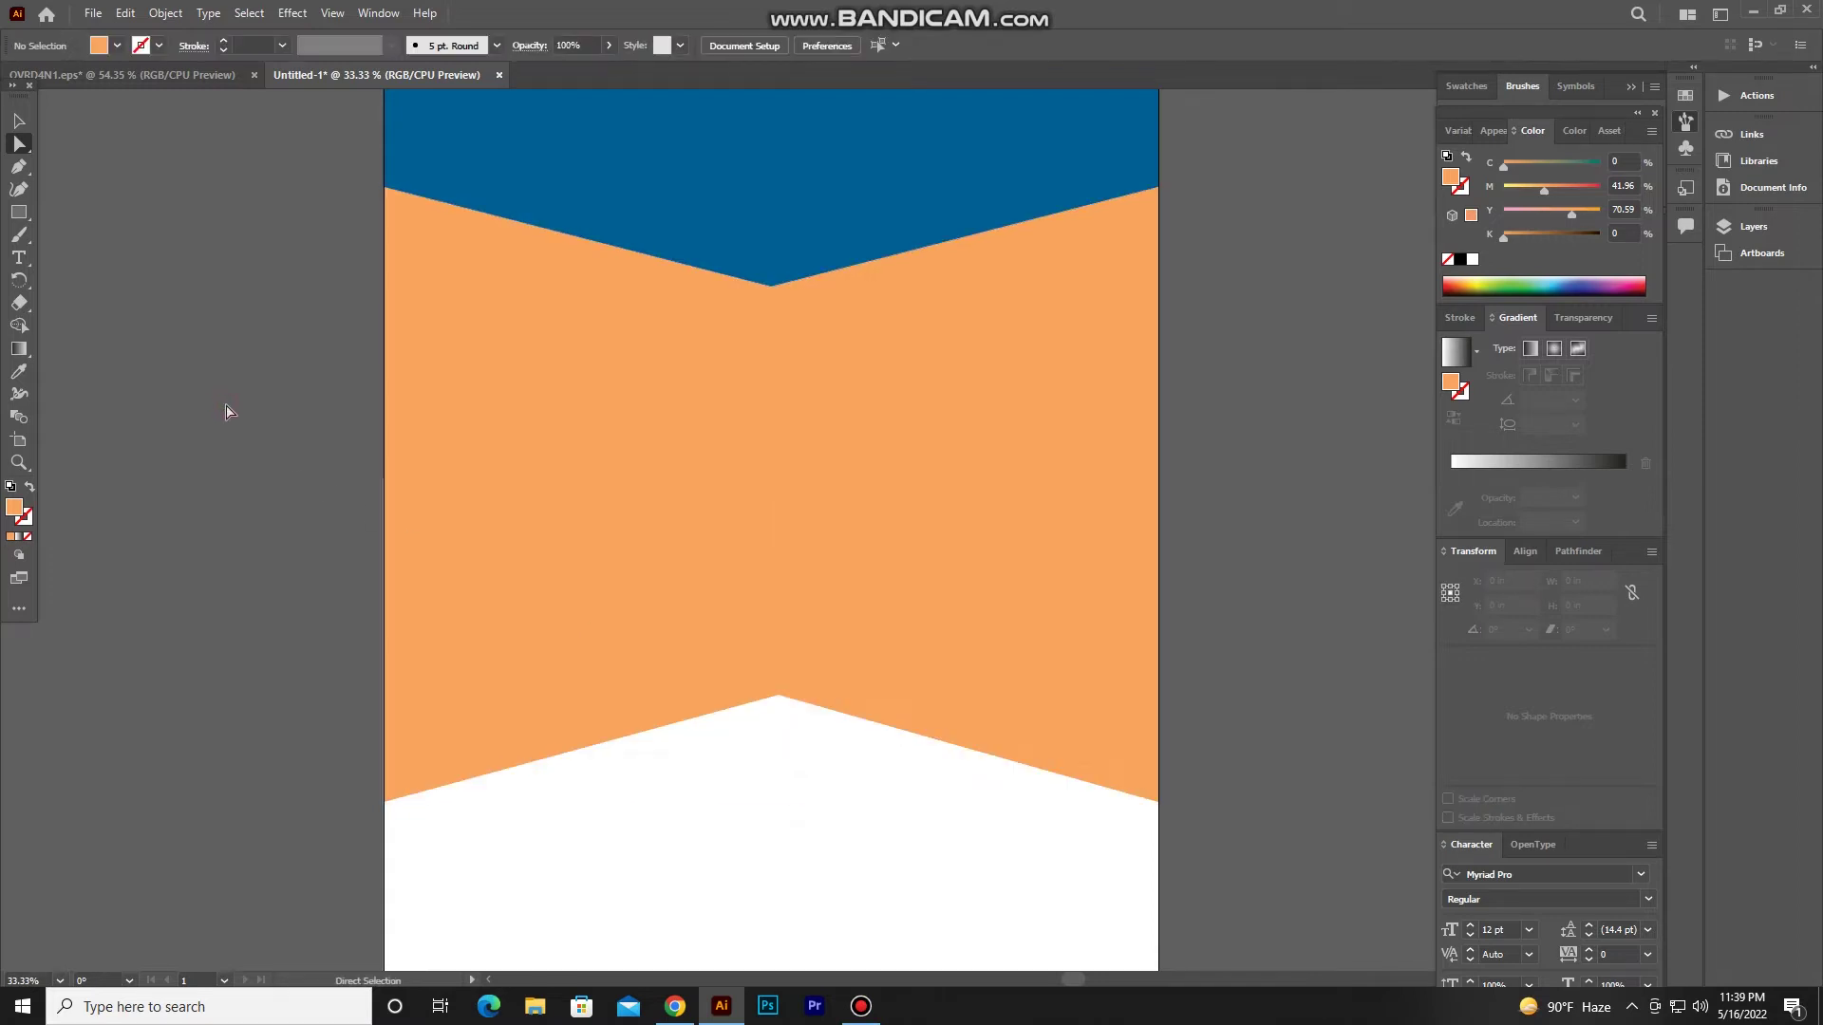
left_click_drag(777, 702, 777, 722)
left_click(281, 512)
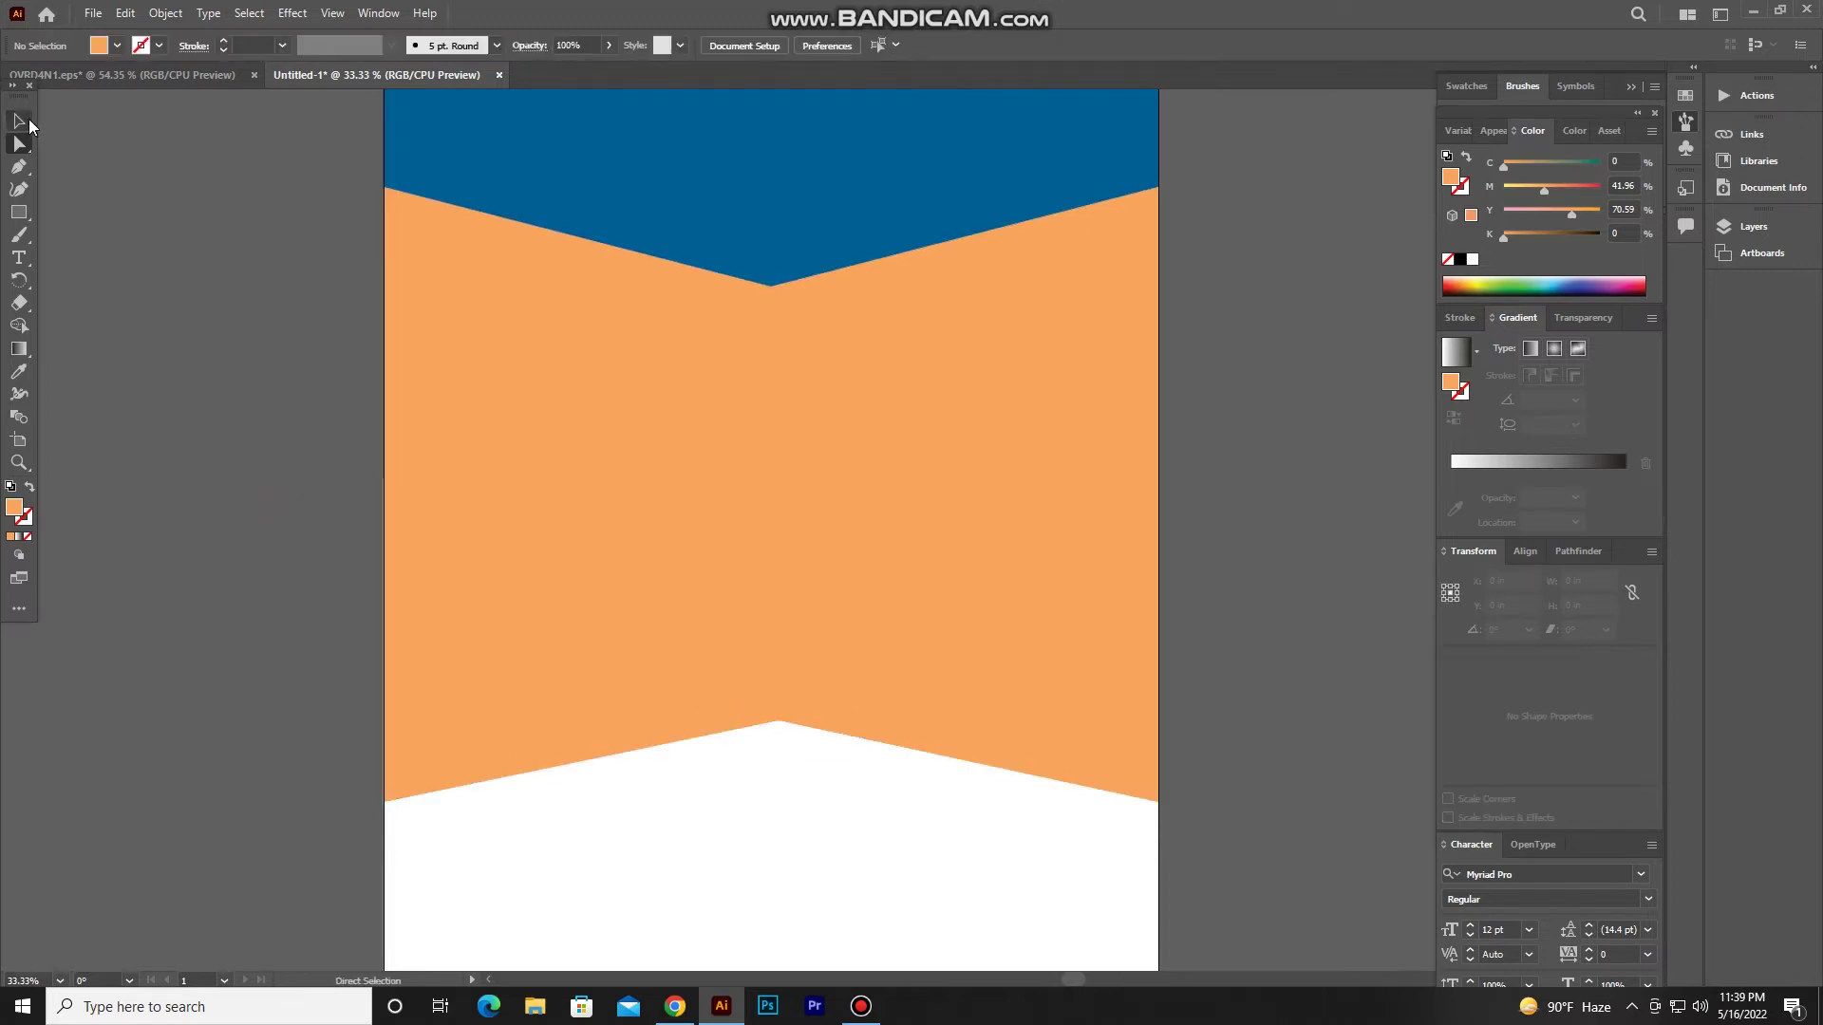
scroll(568, 465, "down", 1)
Paste a copy of the orange band behind it and stretch the copy's top edge upward.
left_click(574, 446)
left_click(125, 13)
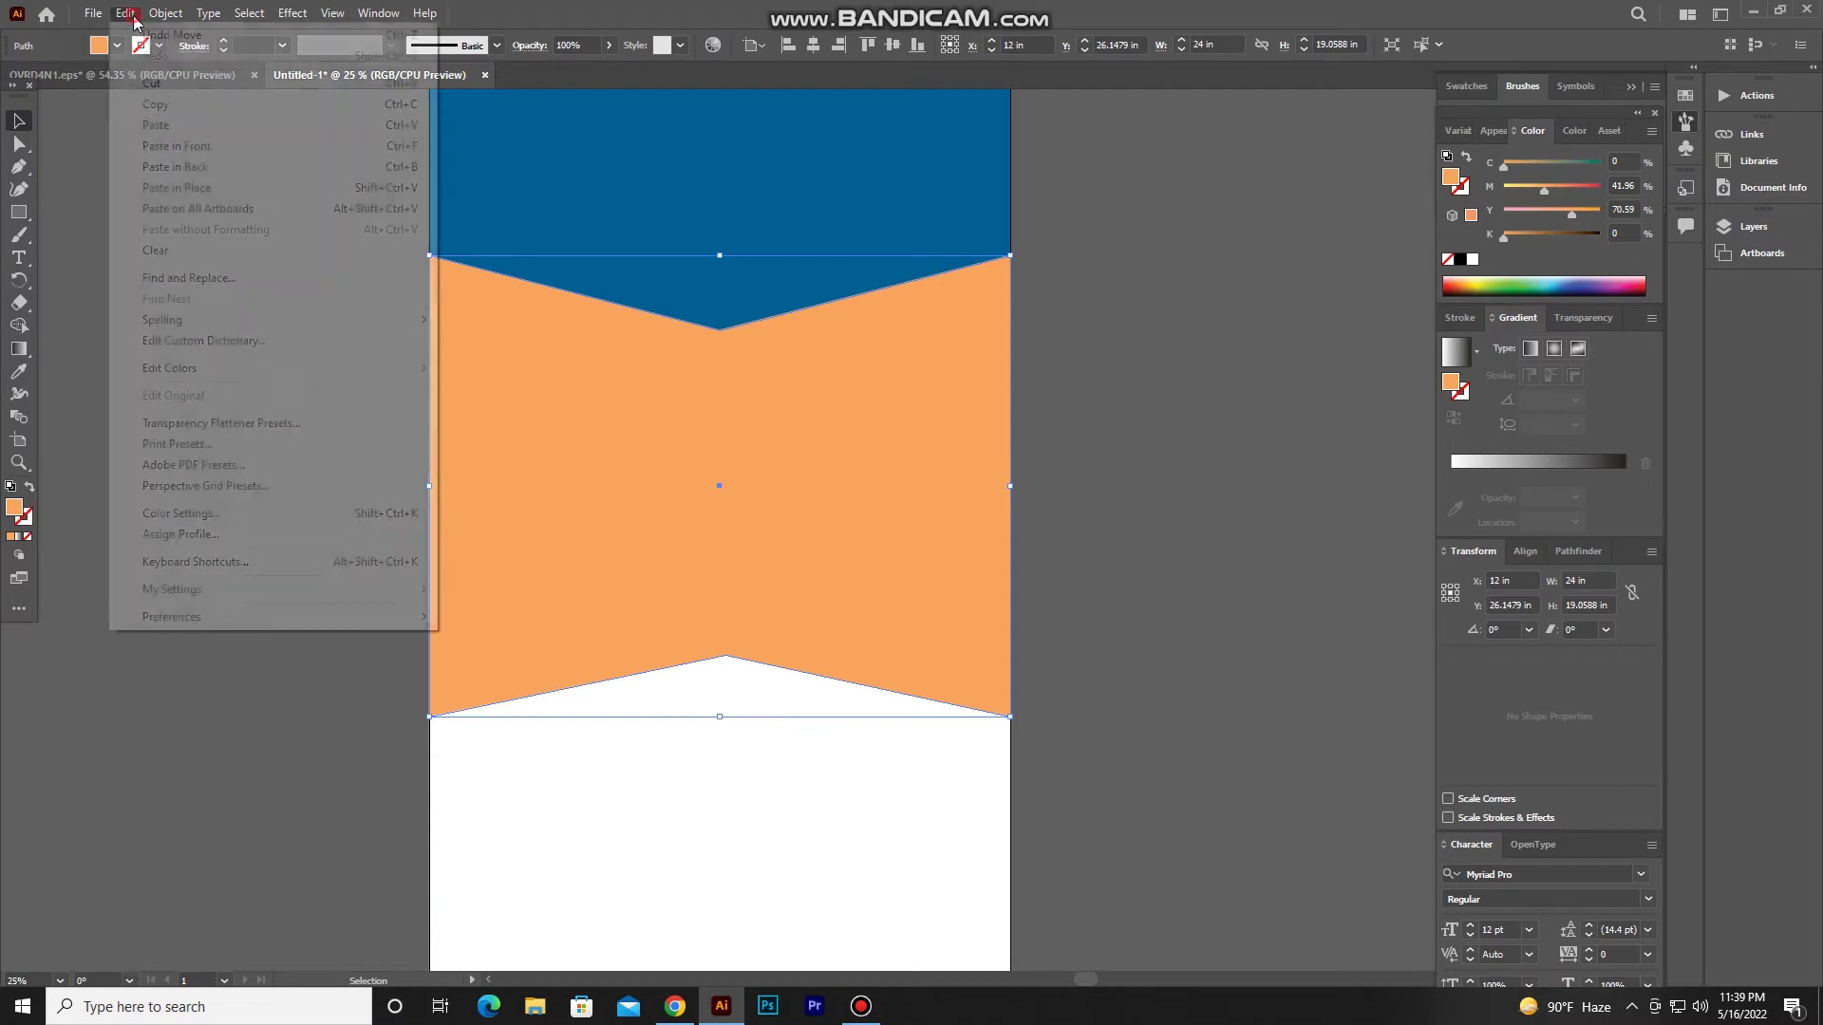
left_click(162, 113)
left_click(126, 14)
left_click(193, 167)
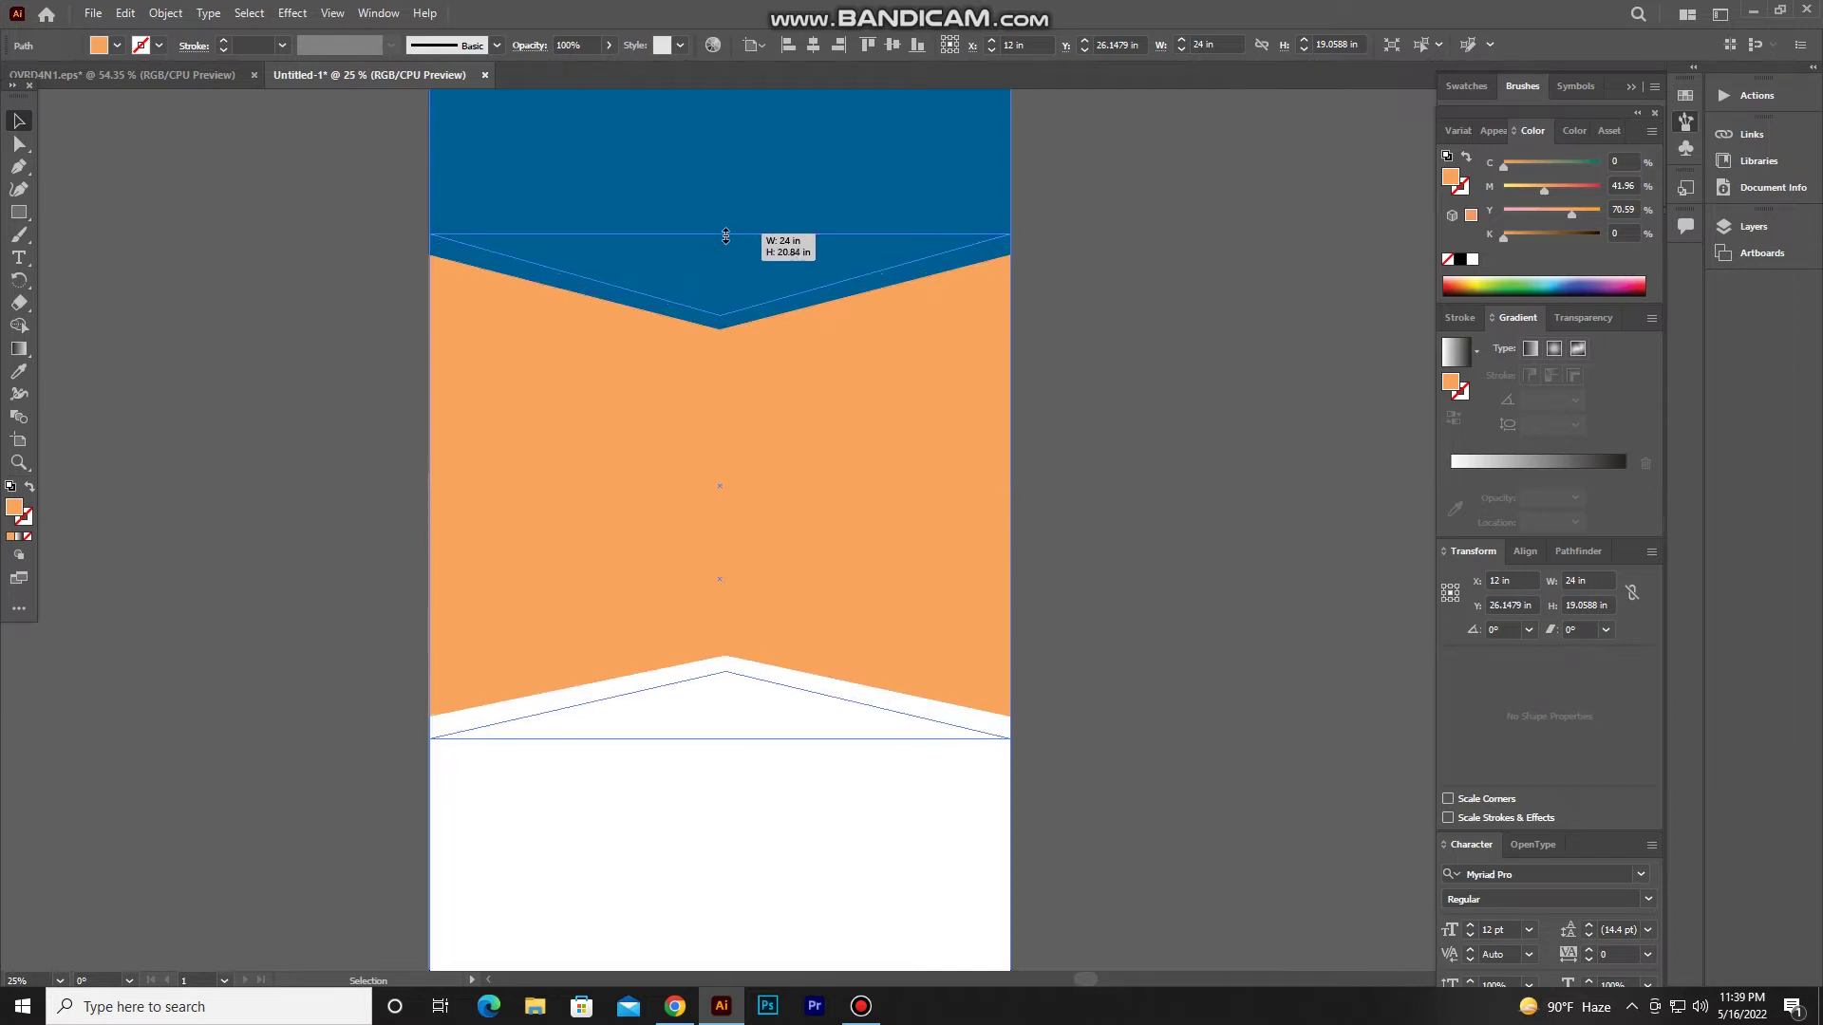
left_click_drag(725, 256, 724, 235)
key("ctrl+minus")
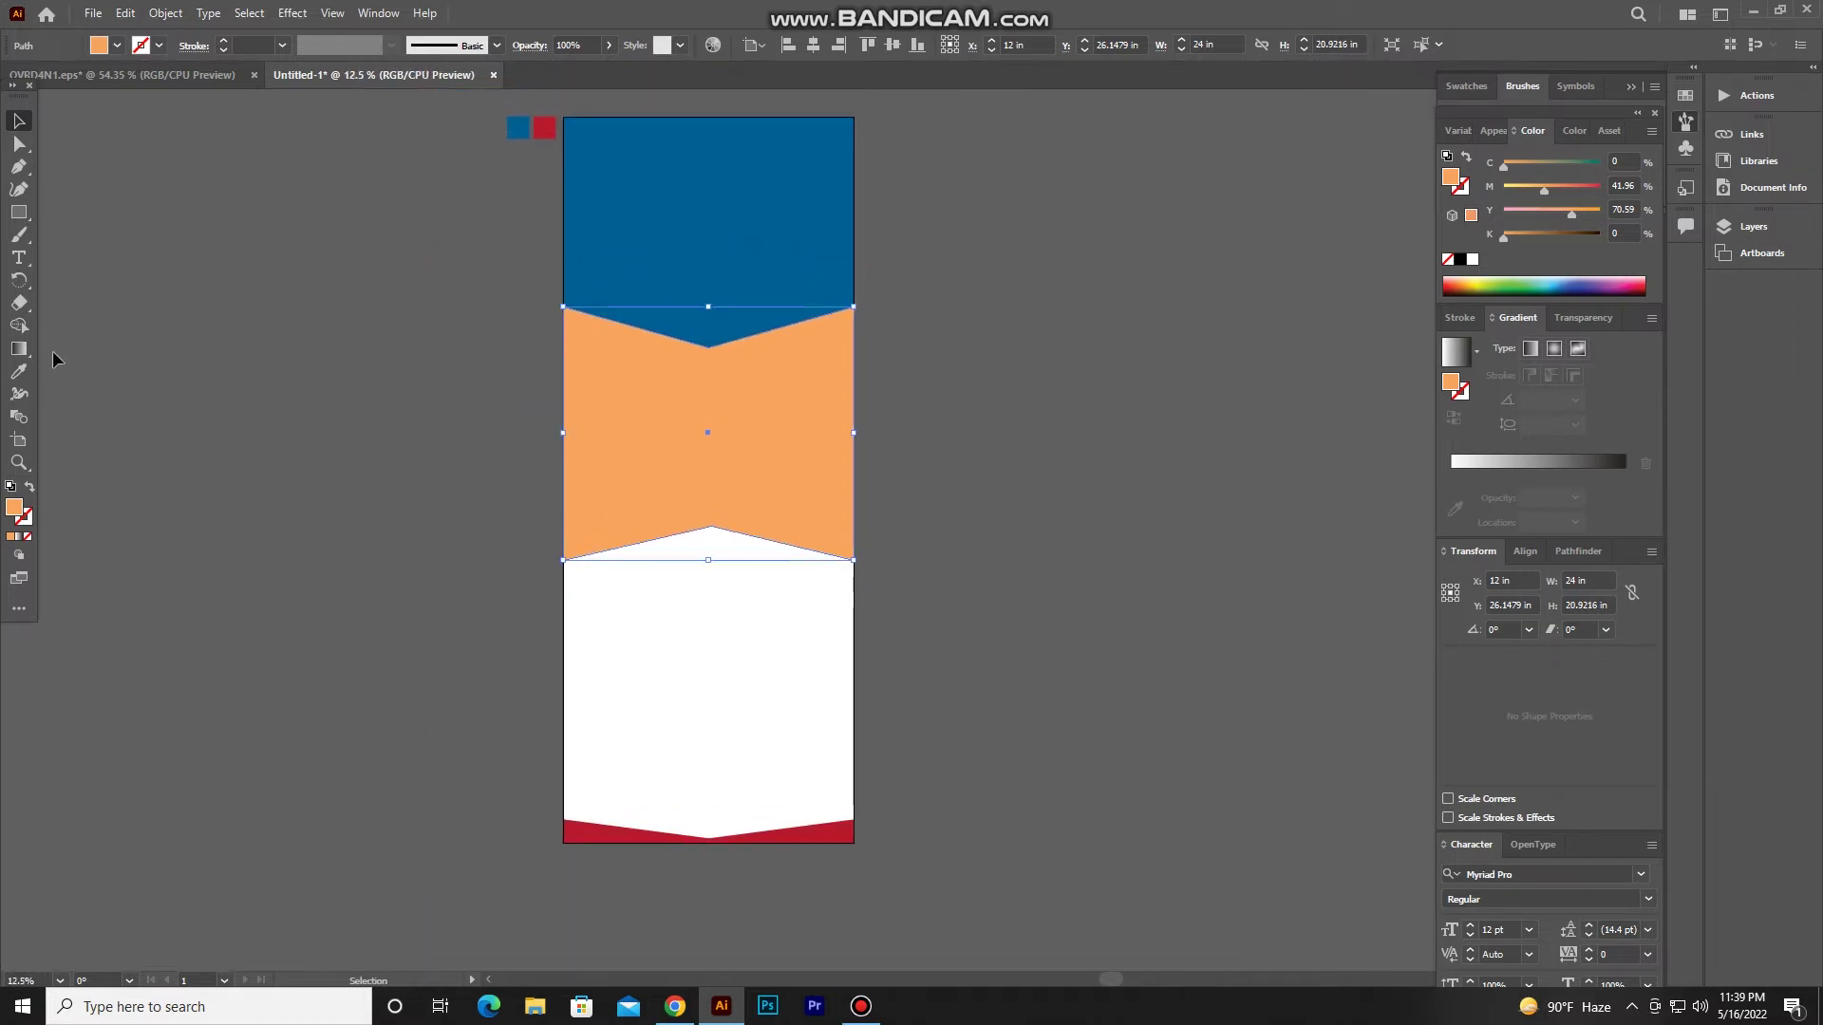
Colour the back copy red, then drag the city photo file from the desktop to Illustrator.
left_click(19, 371)
left_click(589, 827)
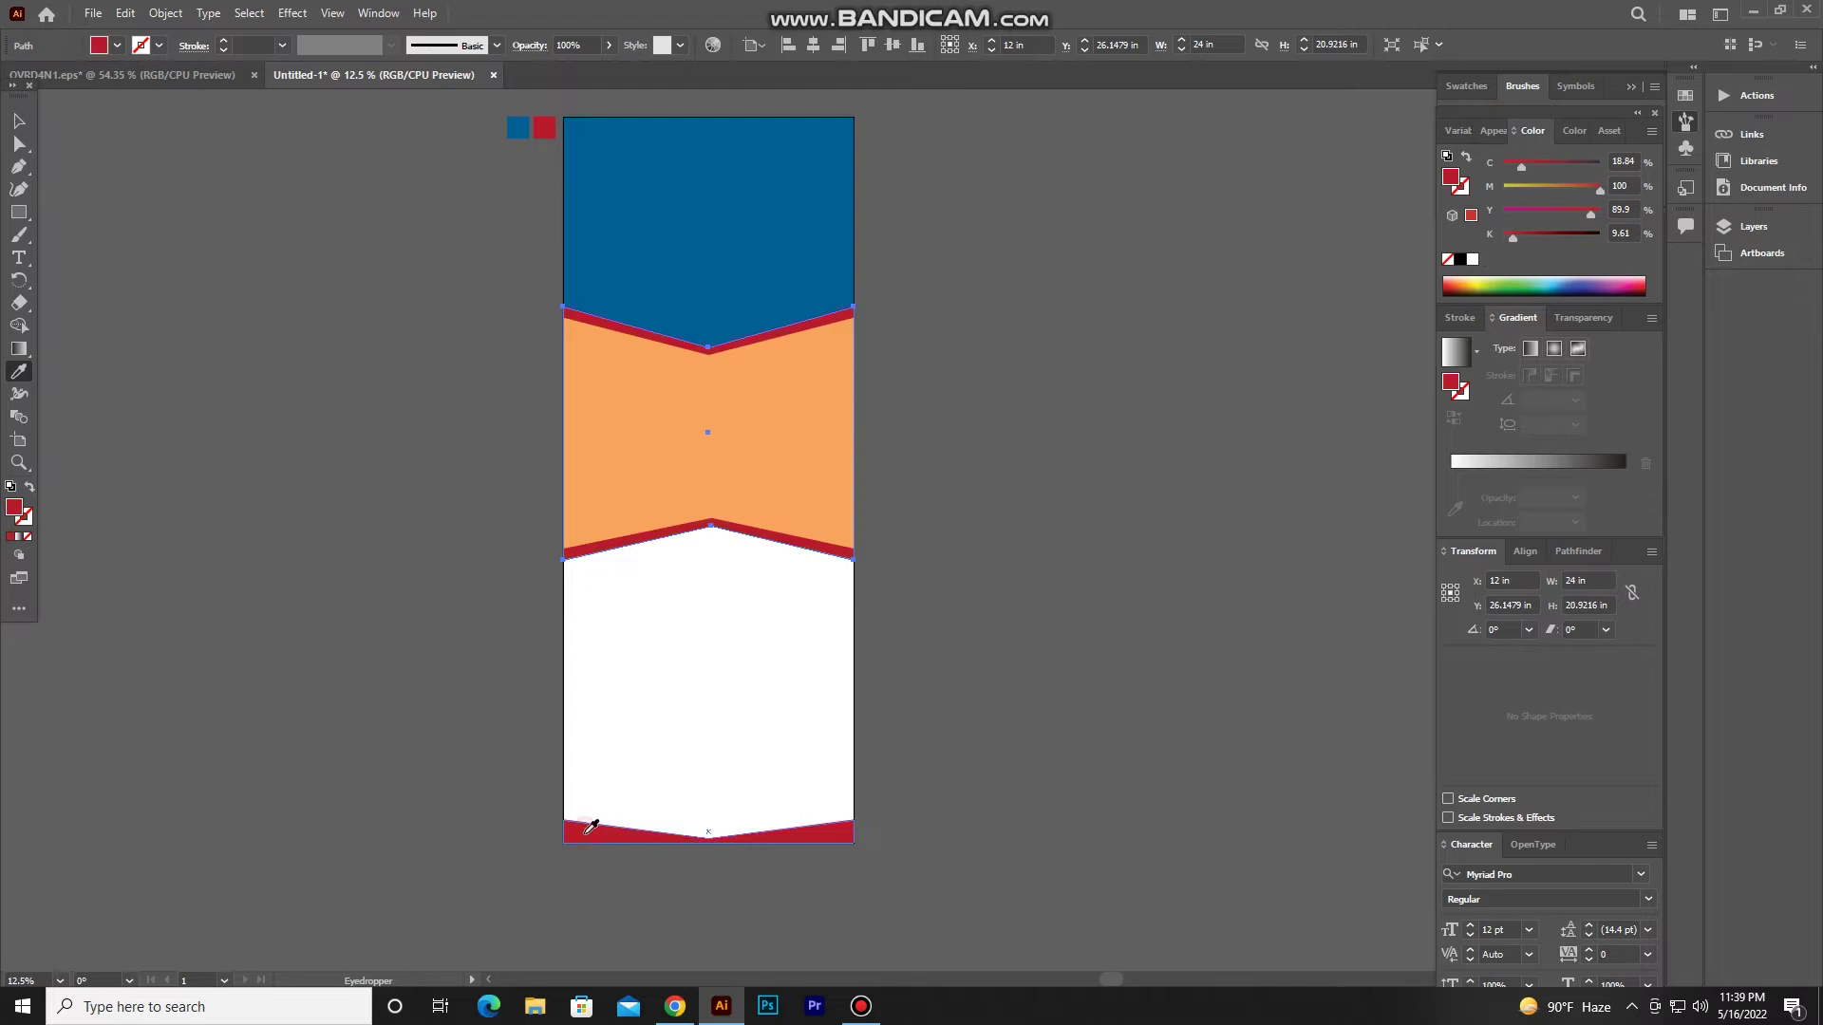
left_click(19, 121)
left_click(309, 224)
scroll(338, 248, "up", 1)
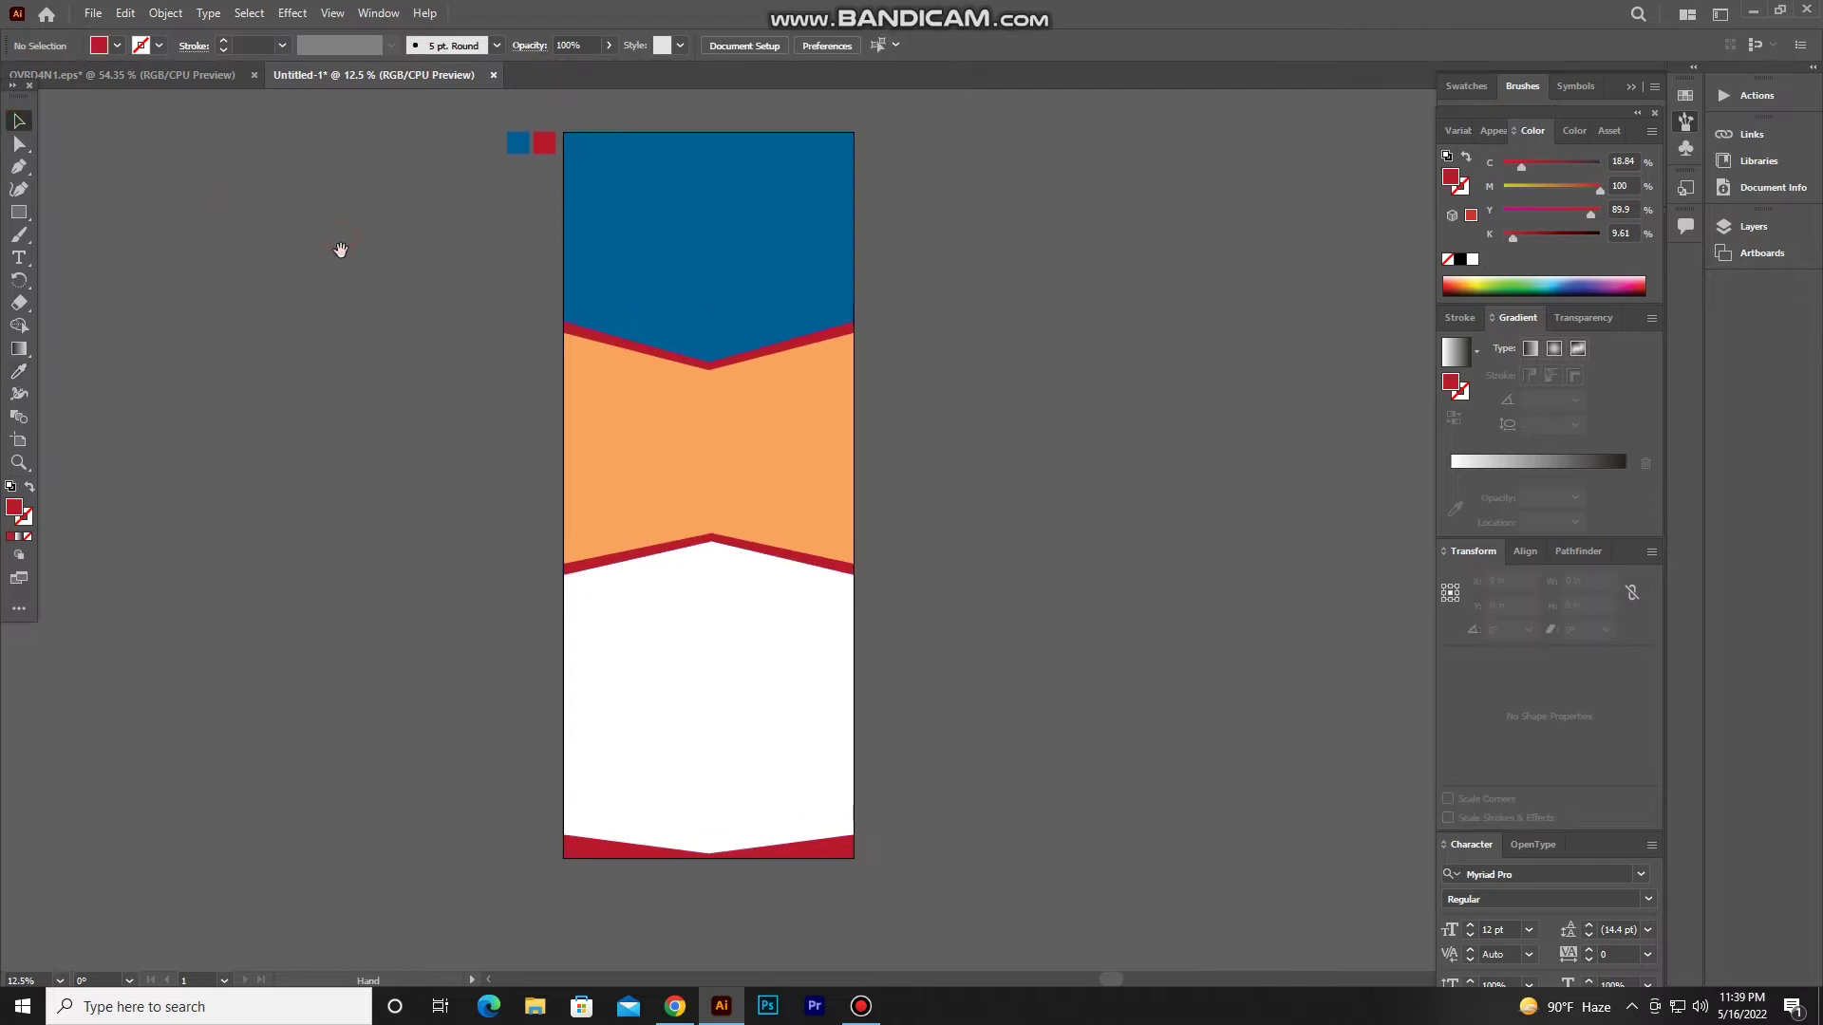
left_click(1756, 12)
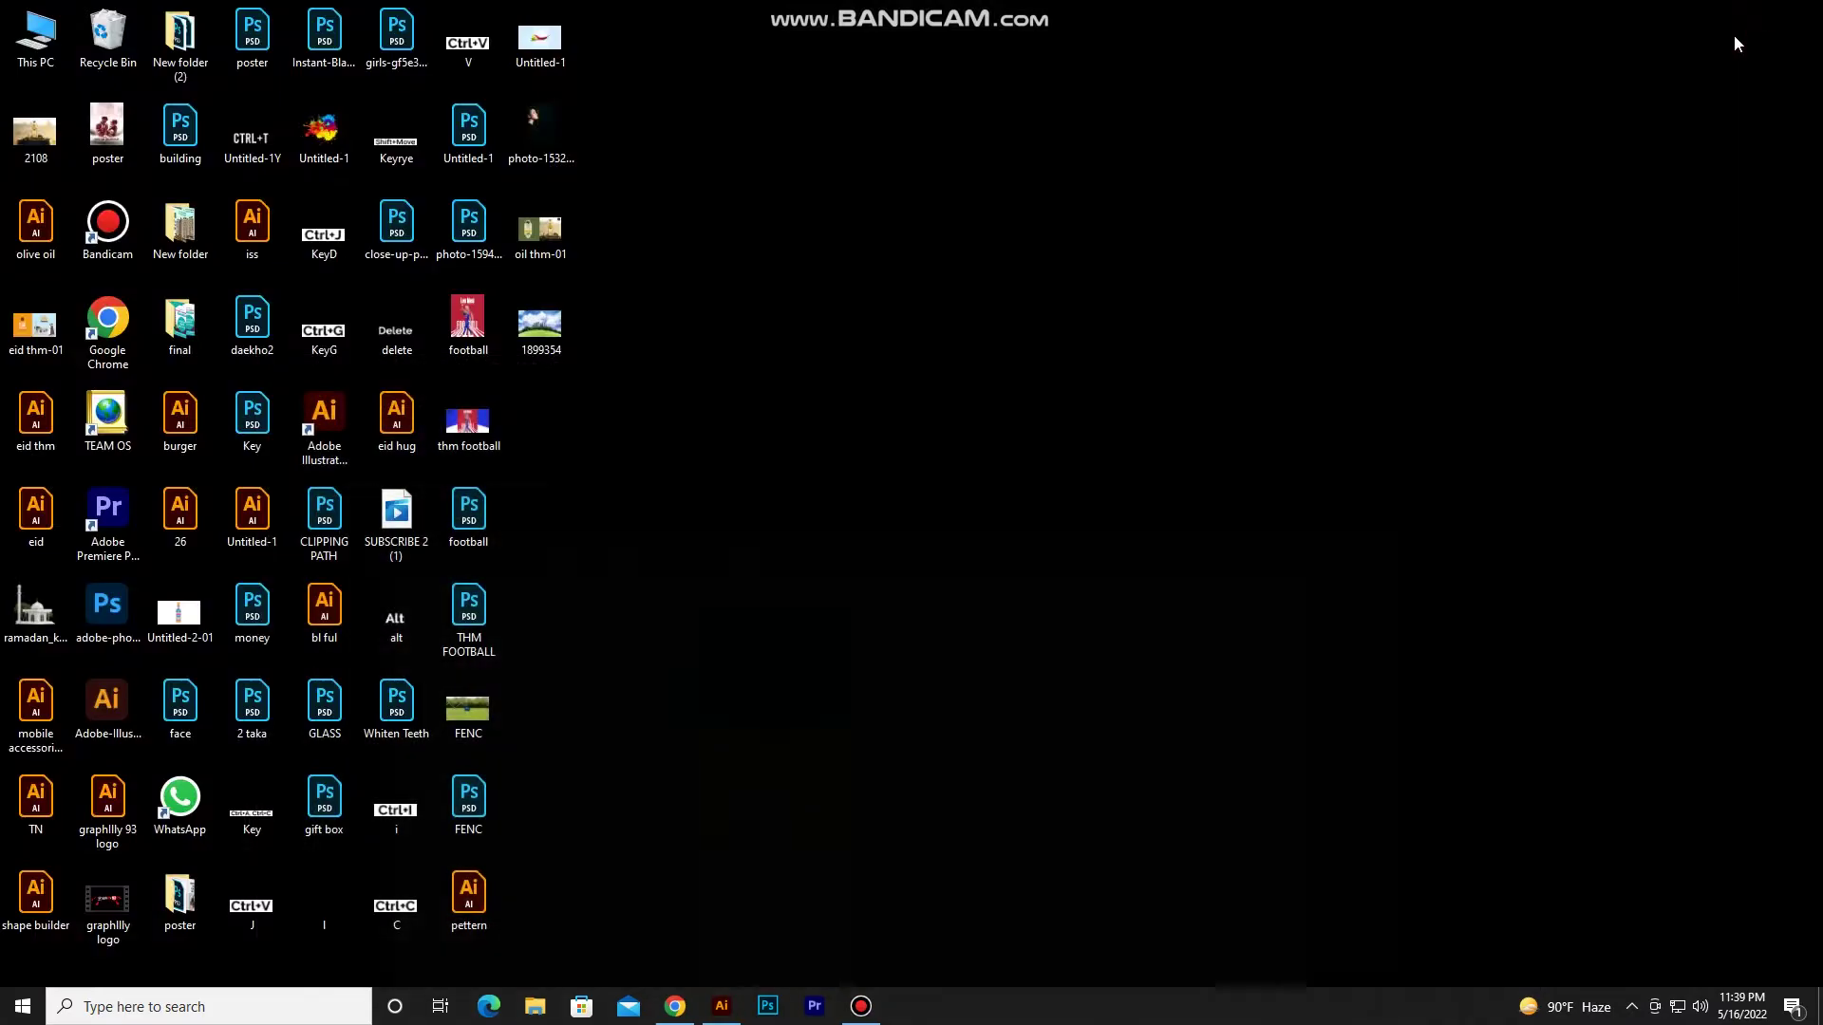
left_click_drag(540, 328, 722, 1013)
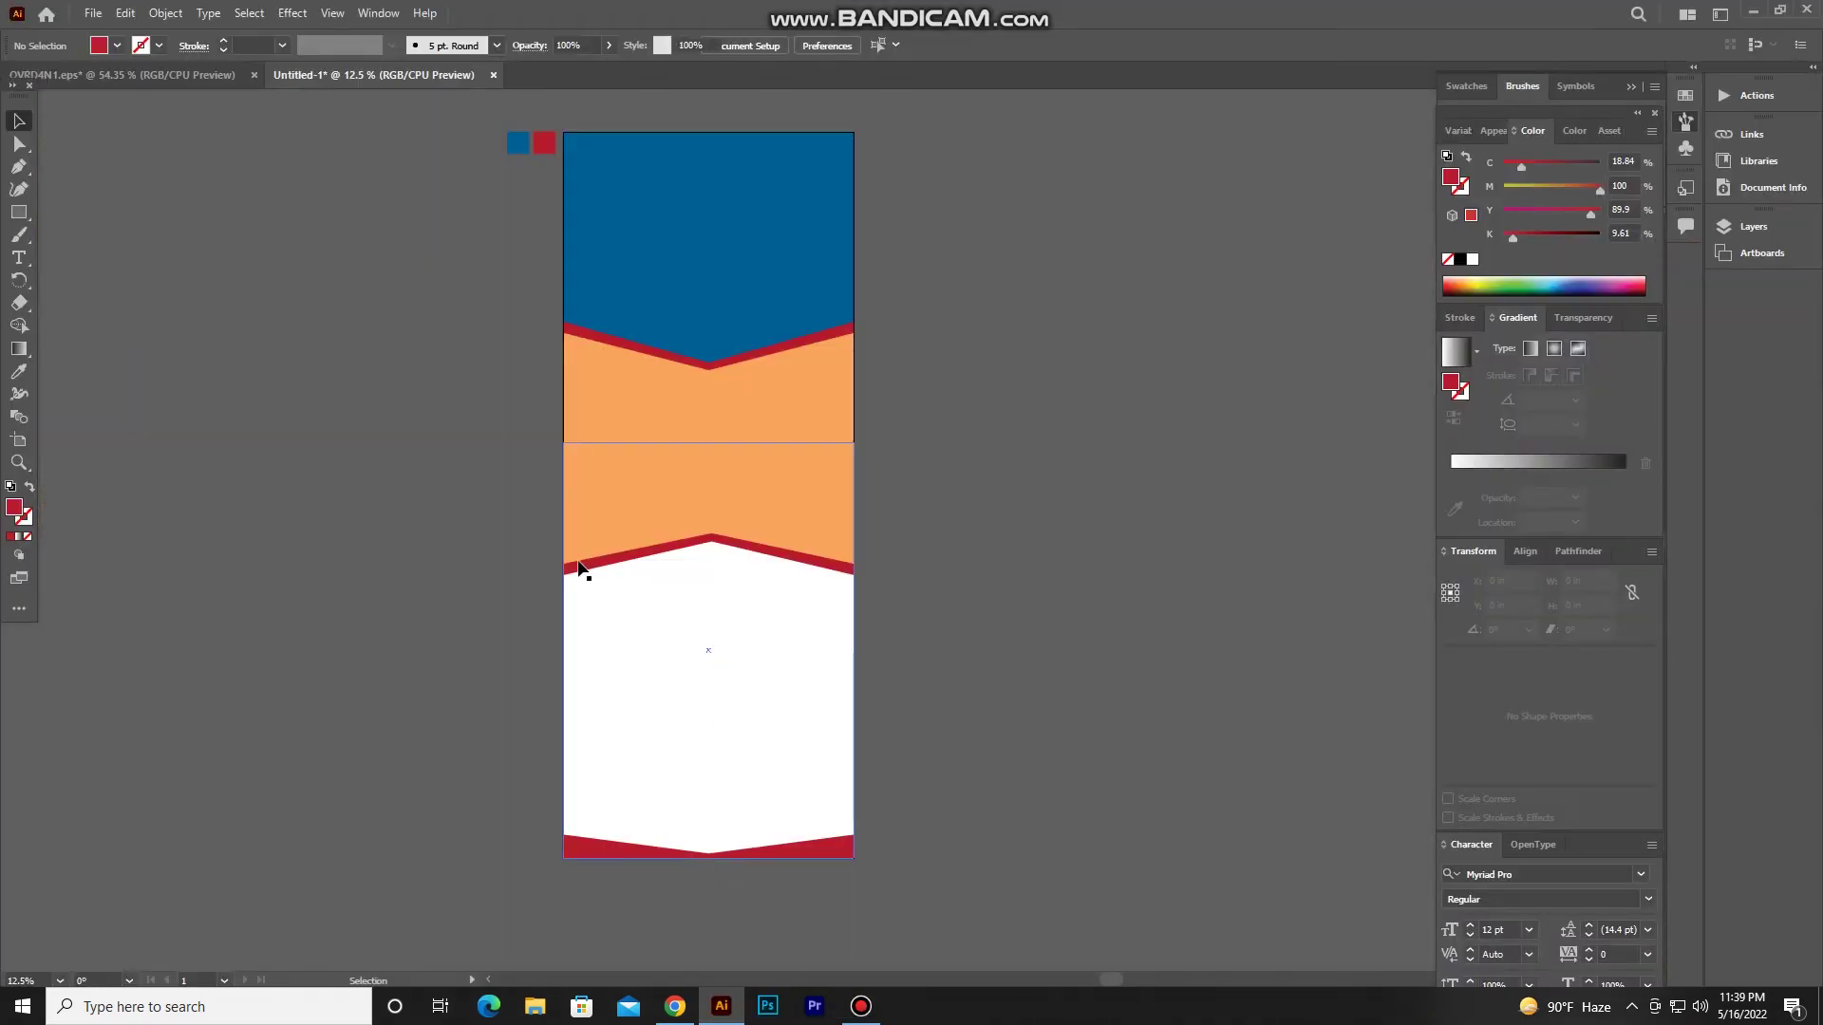
Place and embed the city photo, moving it onto the pasteboard left of the artboard.
left_click_drag(722, 1014, 582, 573)
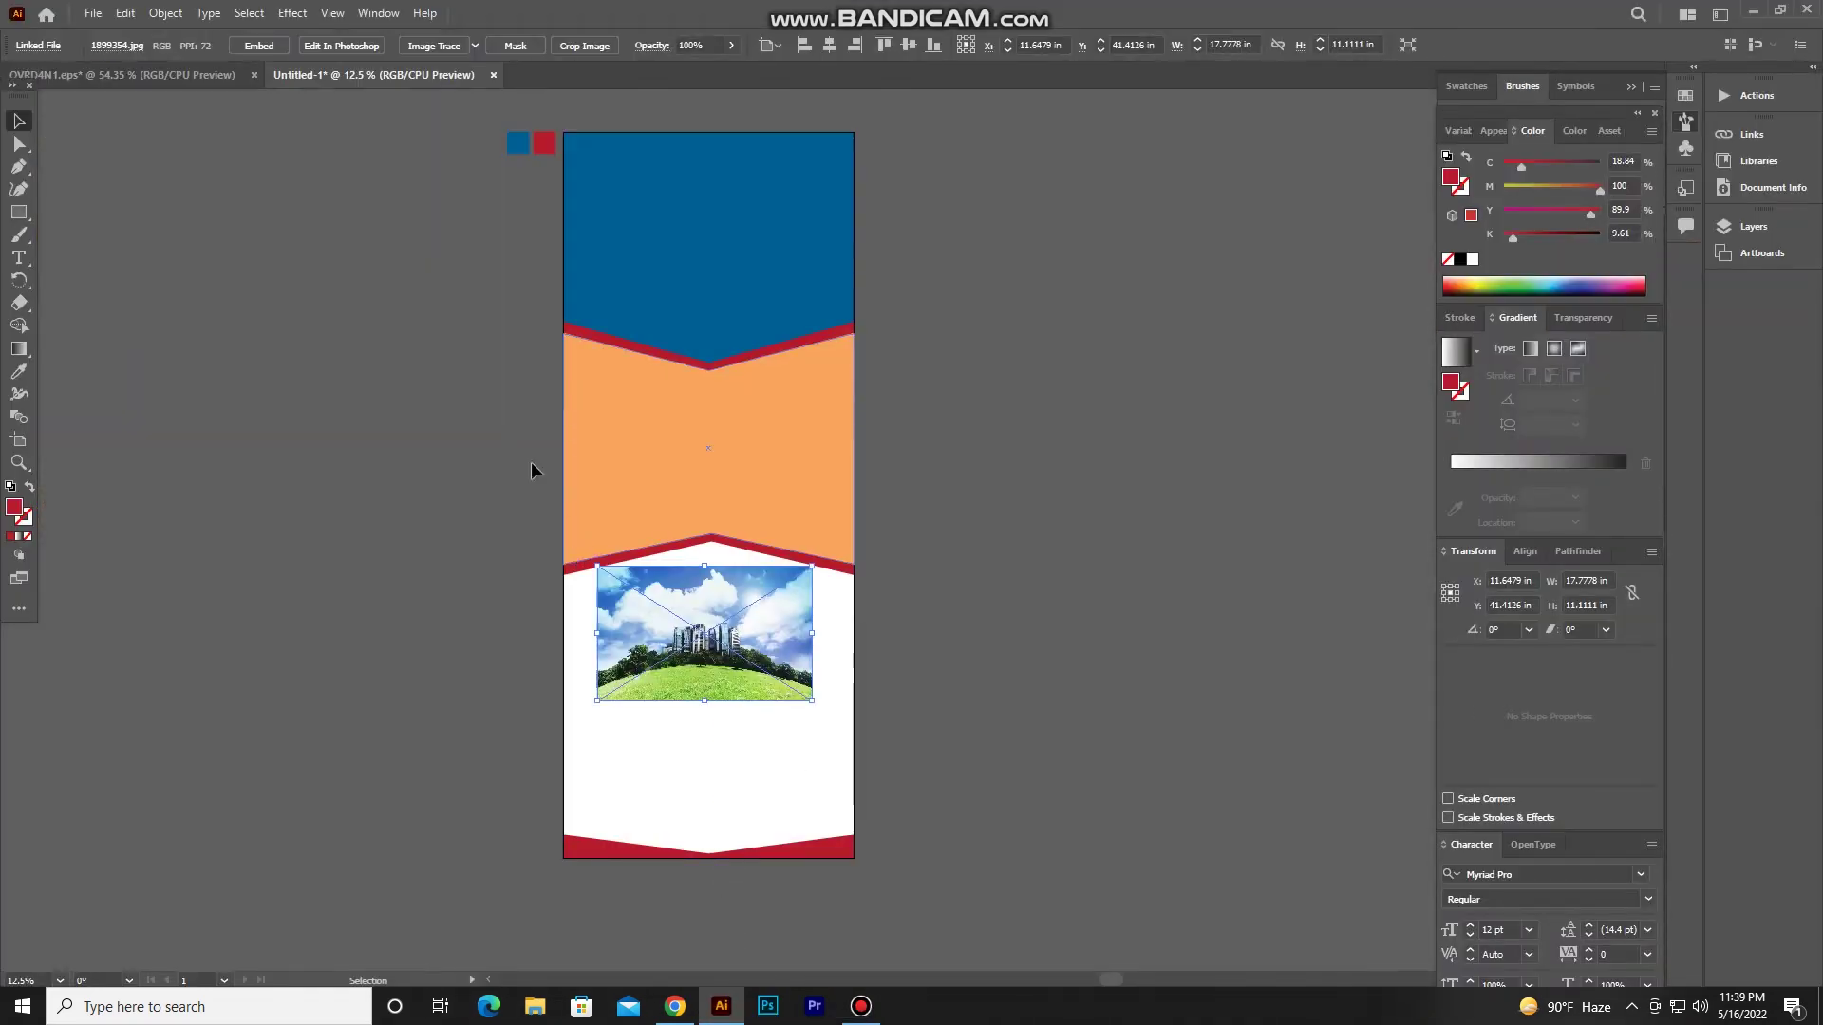
left_click(257, 51)
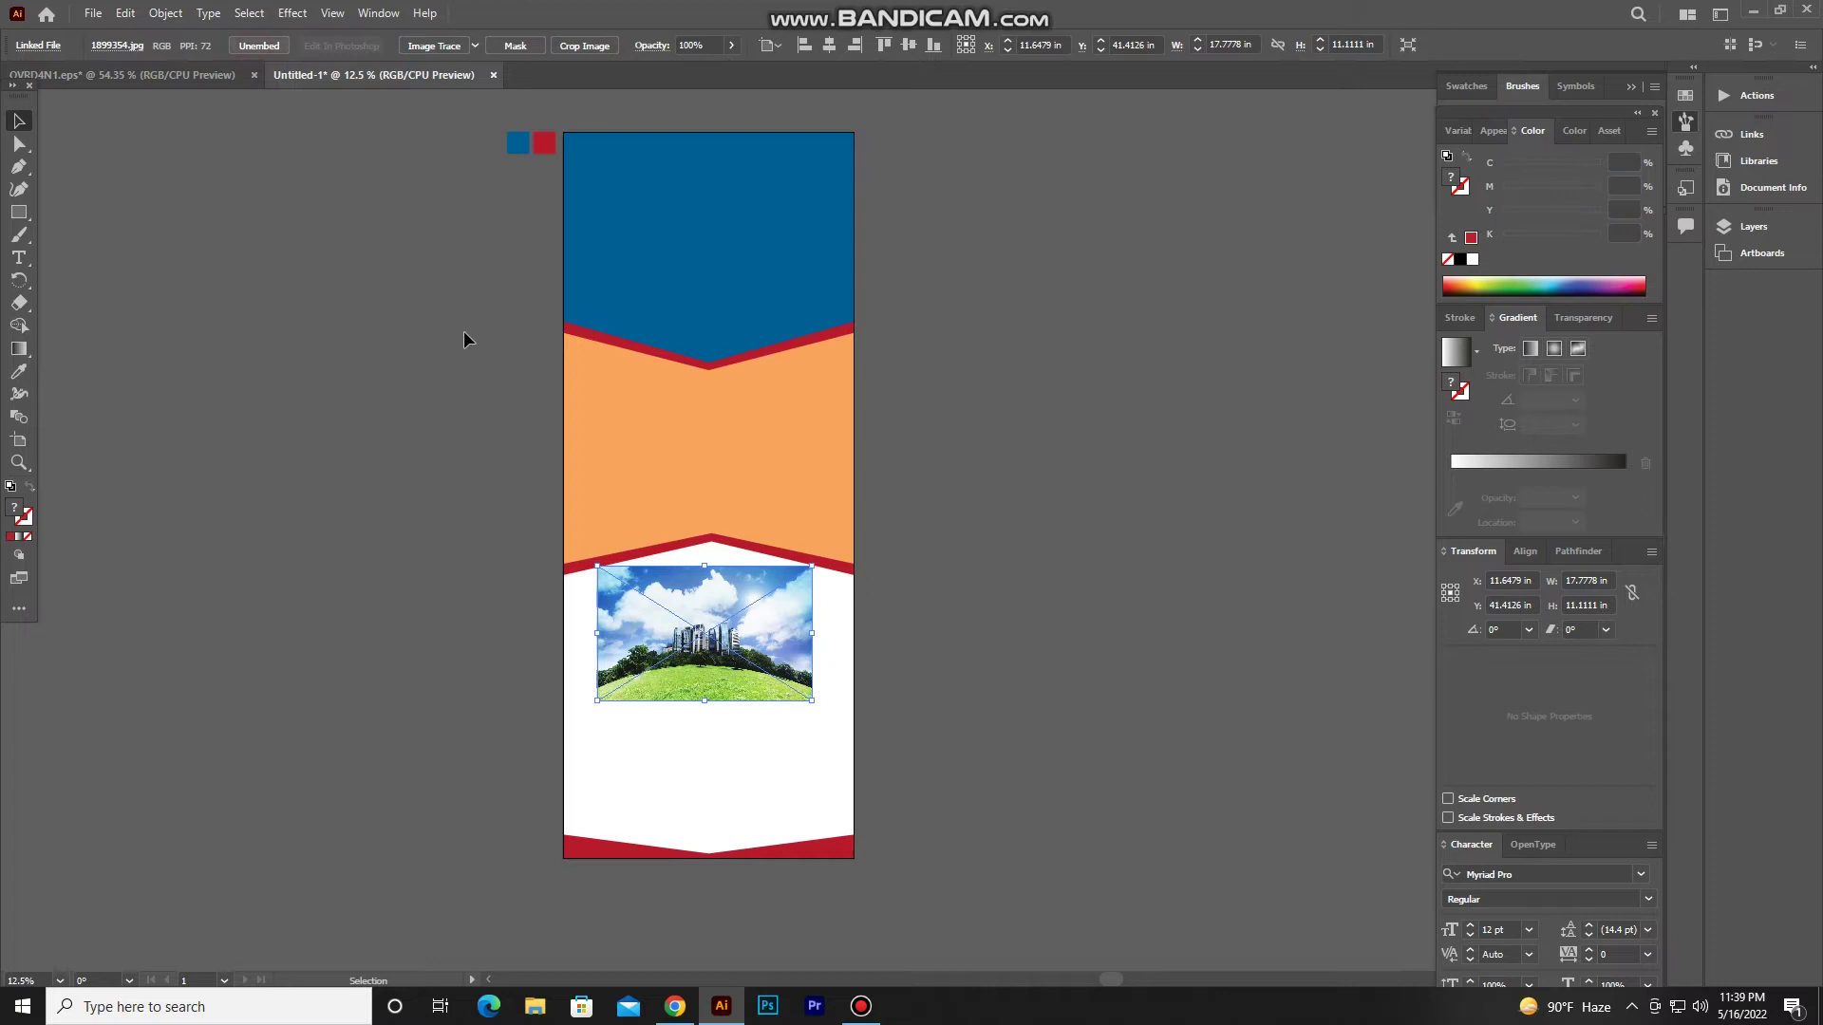
left_click_drag(665, 608, 367, 355)
mouse_move(244, 323)
left_mouse_down()
mouse_move(479, 437)
mouse_move(380, 476)
left_mouse_up()
left_click(589, 334)
Move the orange chevron onto the photo, bring it to front, and centre it on the photo.
left_click_drag(908, 498, 493, 452)
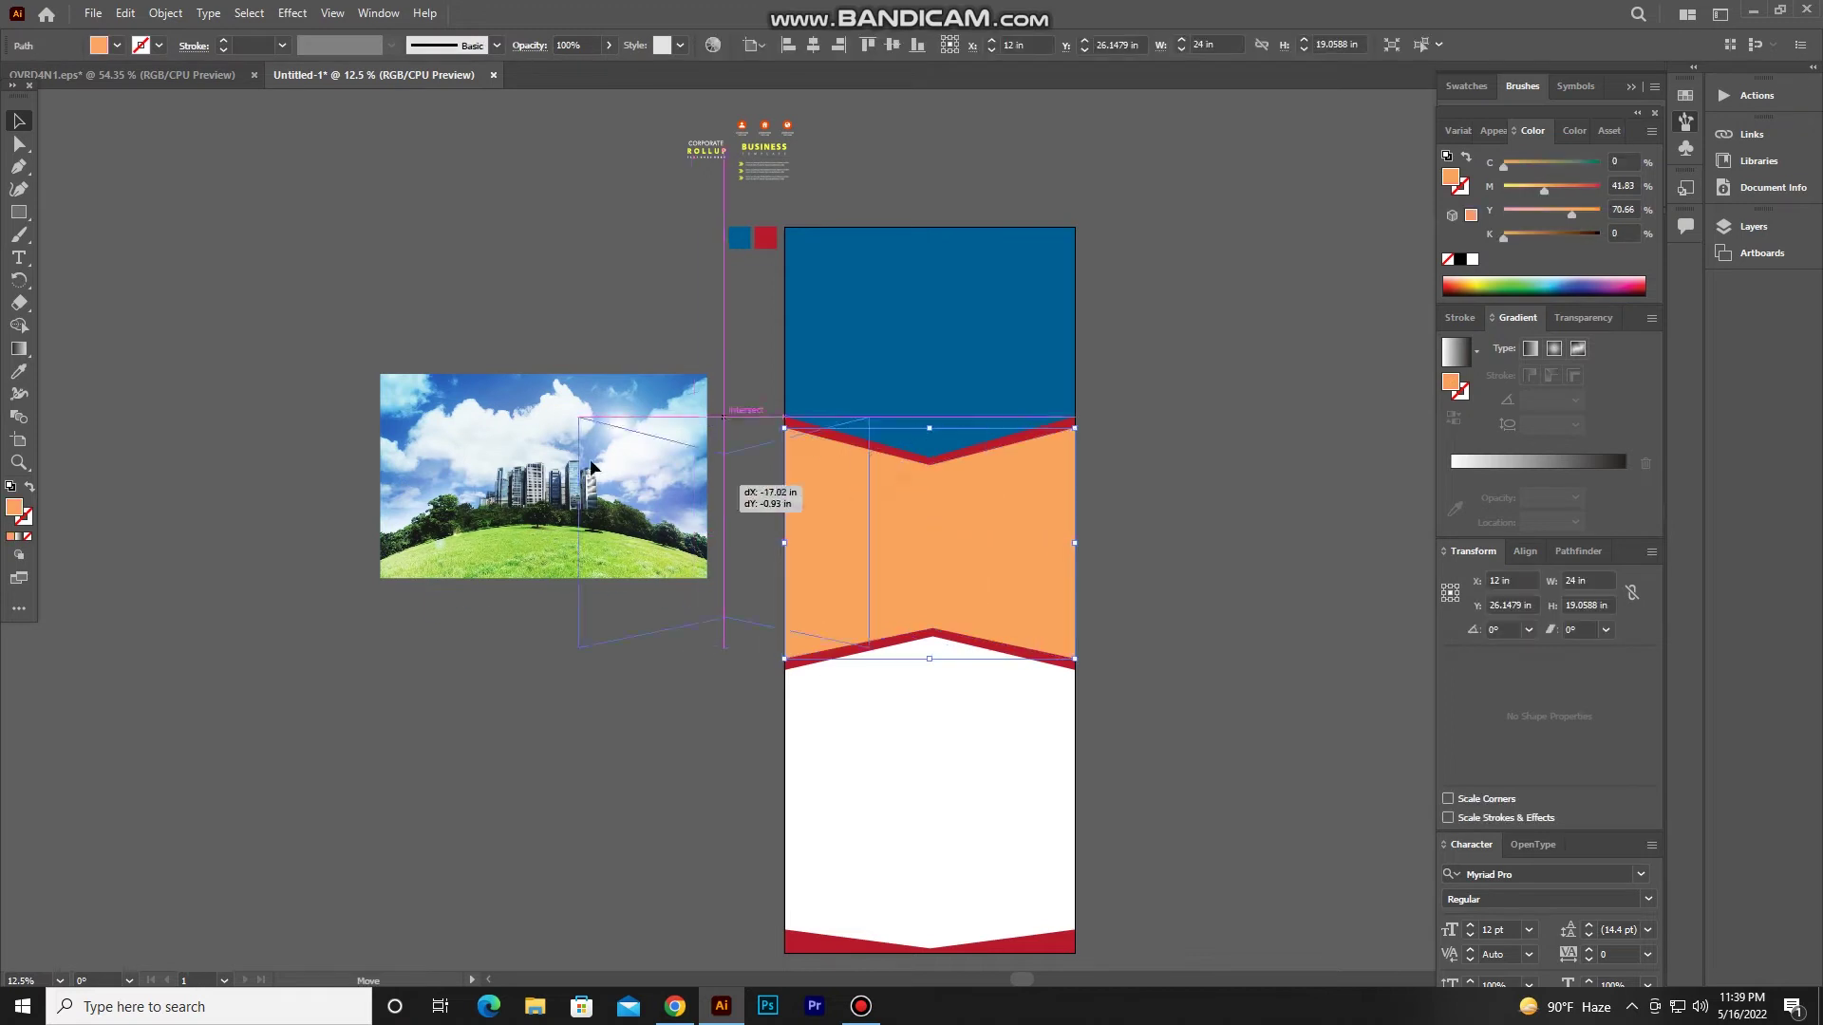
right_click(496, 461)
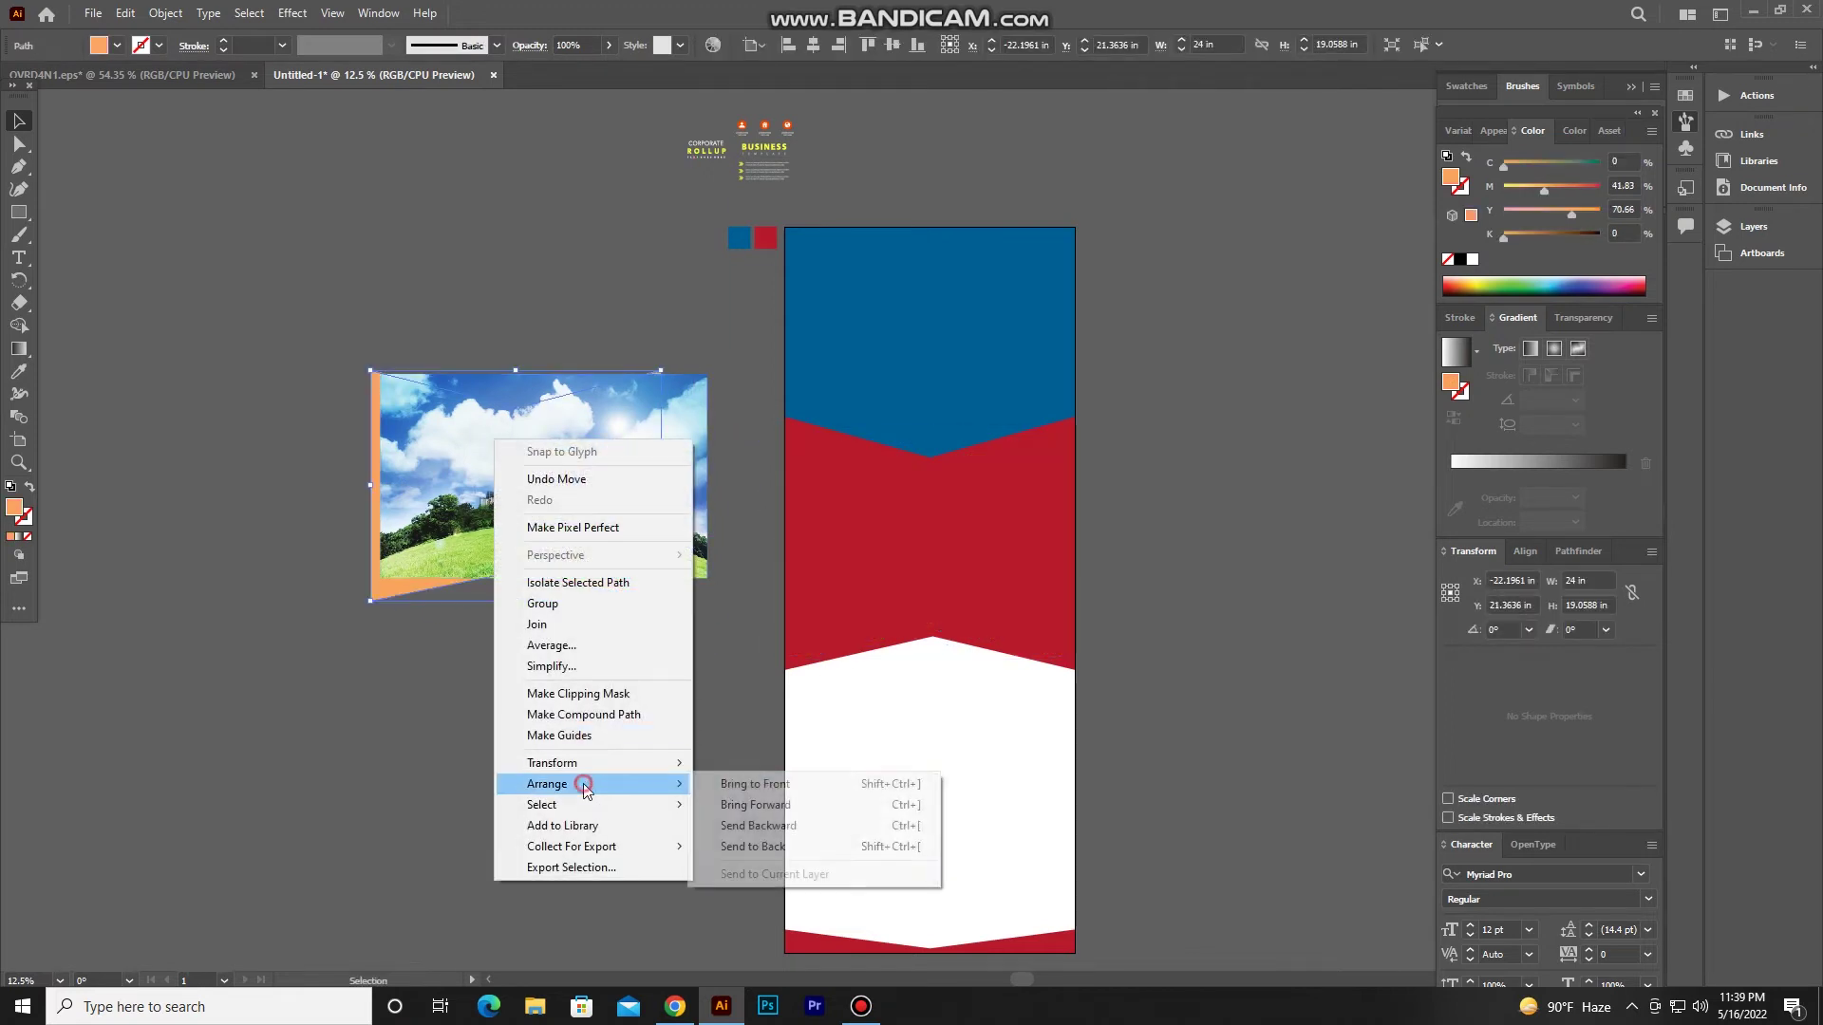
left_click(771, 785)
scroll(453, 407, "up", 1)
left_click_drag(489, 304, 545, 460)
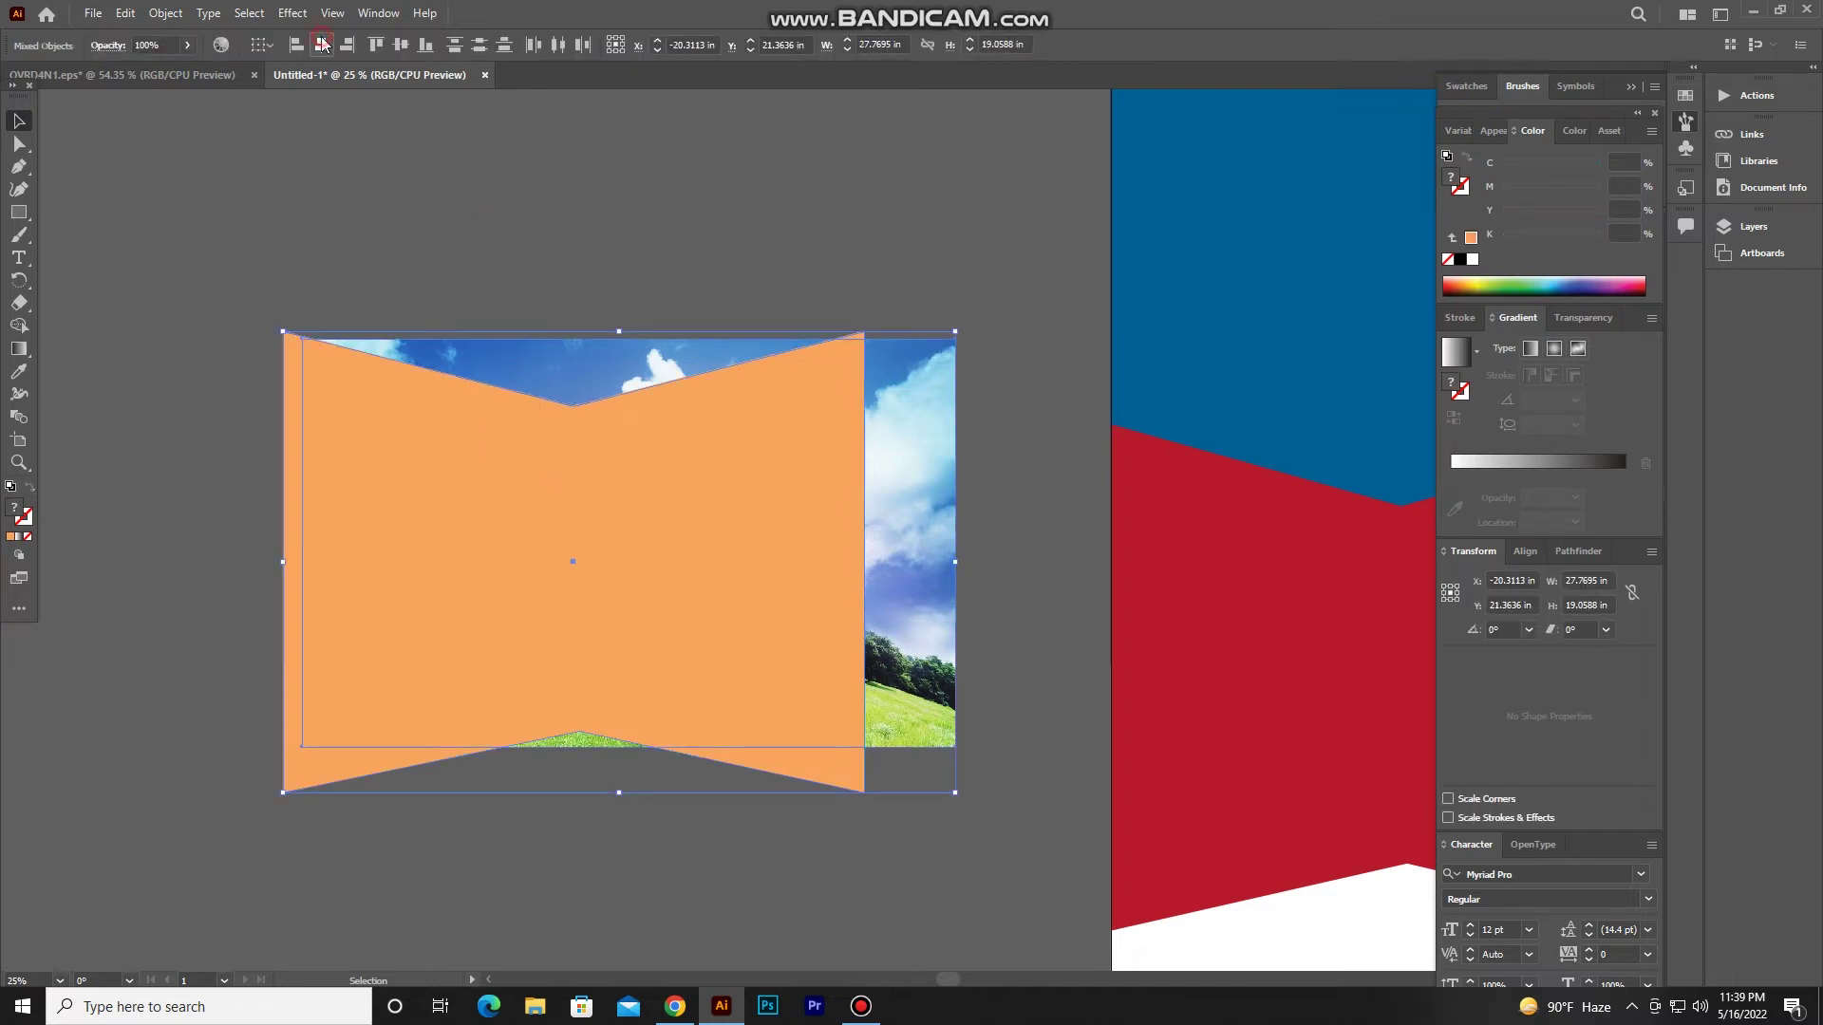
left_click(323, 44)
left_click(401, 45)
left_click(366, 328)
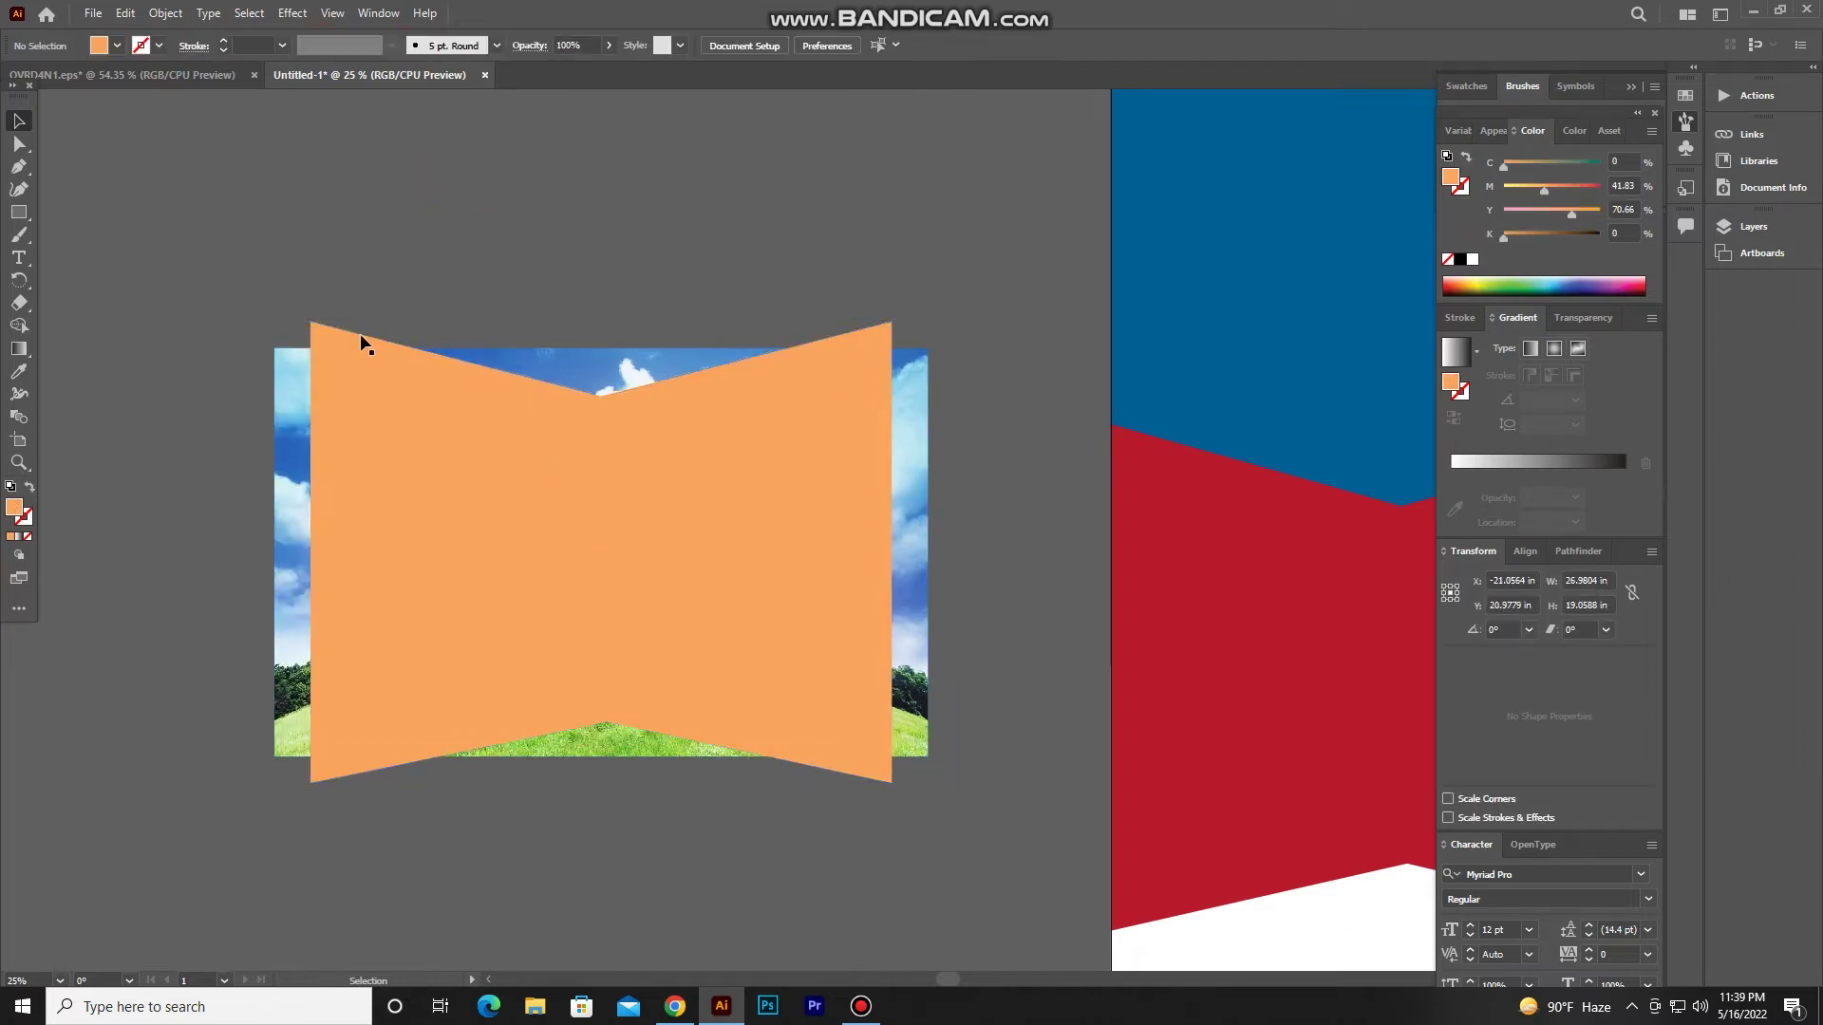
Enlarge the photo around its centre and make a clipping mask with the orange shape.
left_click(285, 397)
left_click_drag(274, 351, 262, 304)
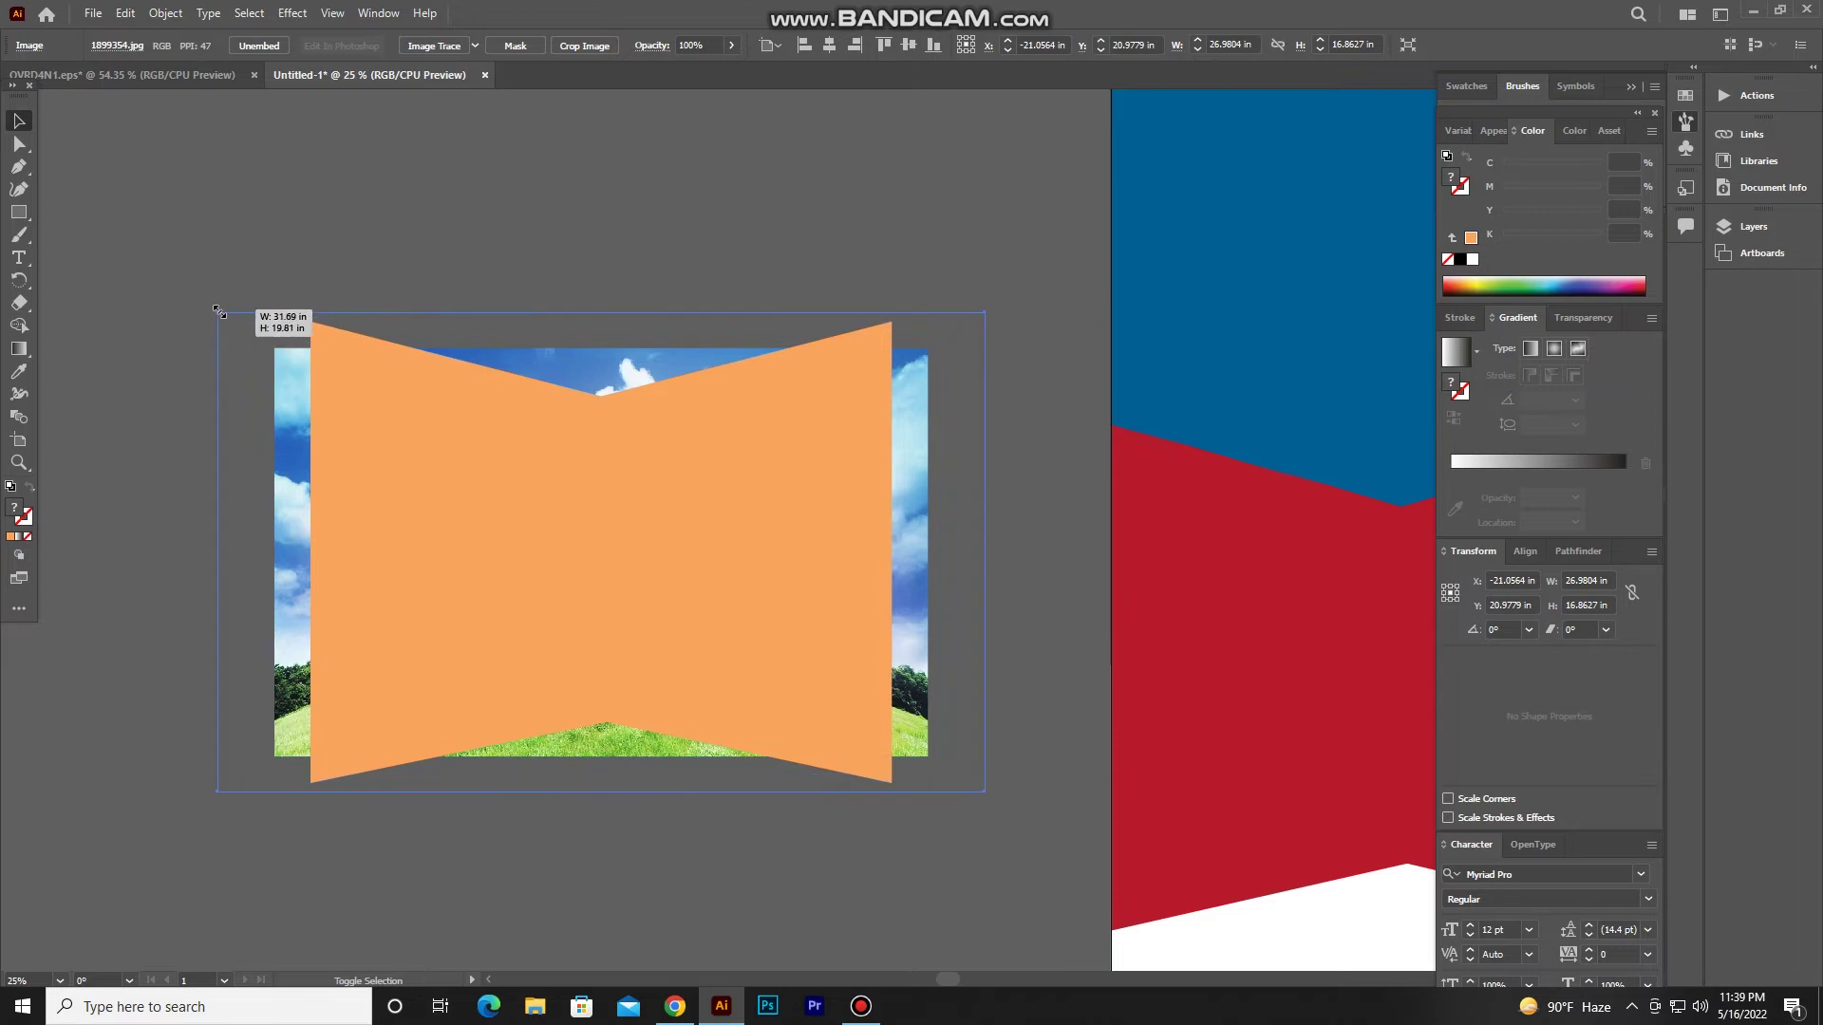
left_click(338, 256)
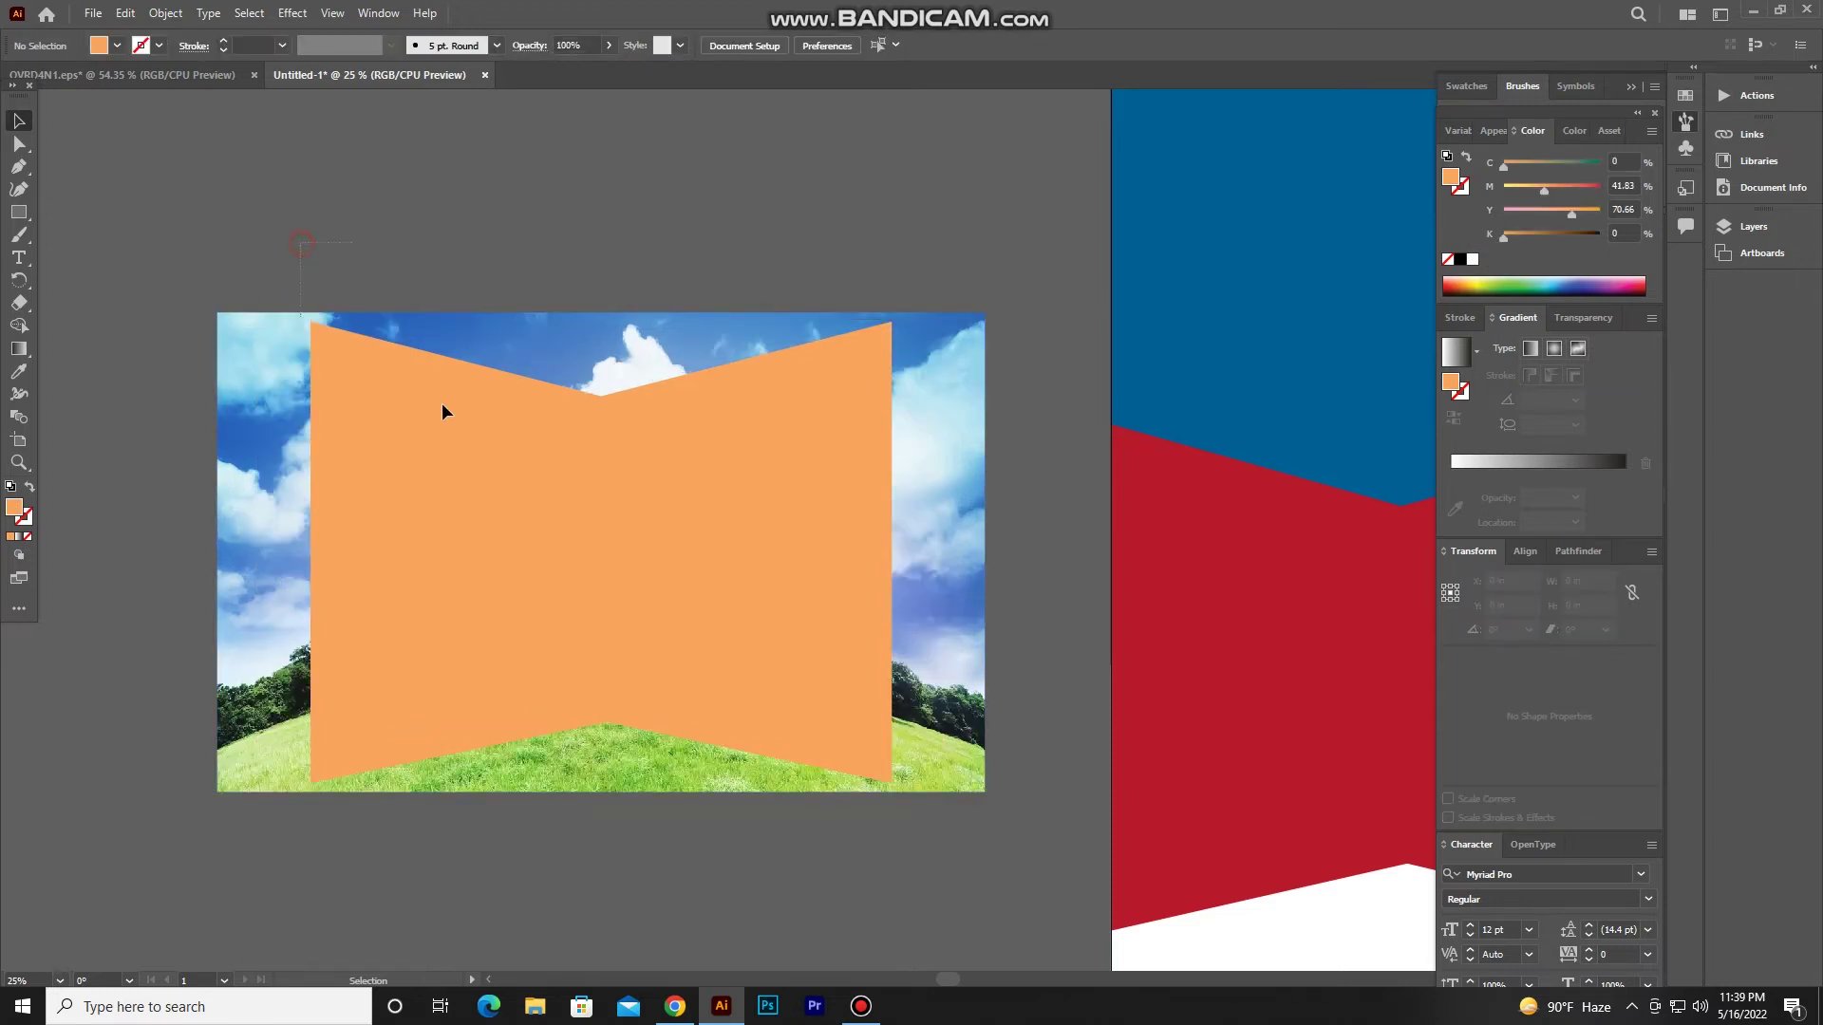
key("ctrl+a")
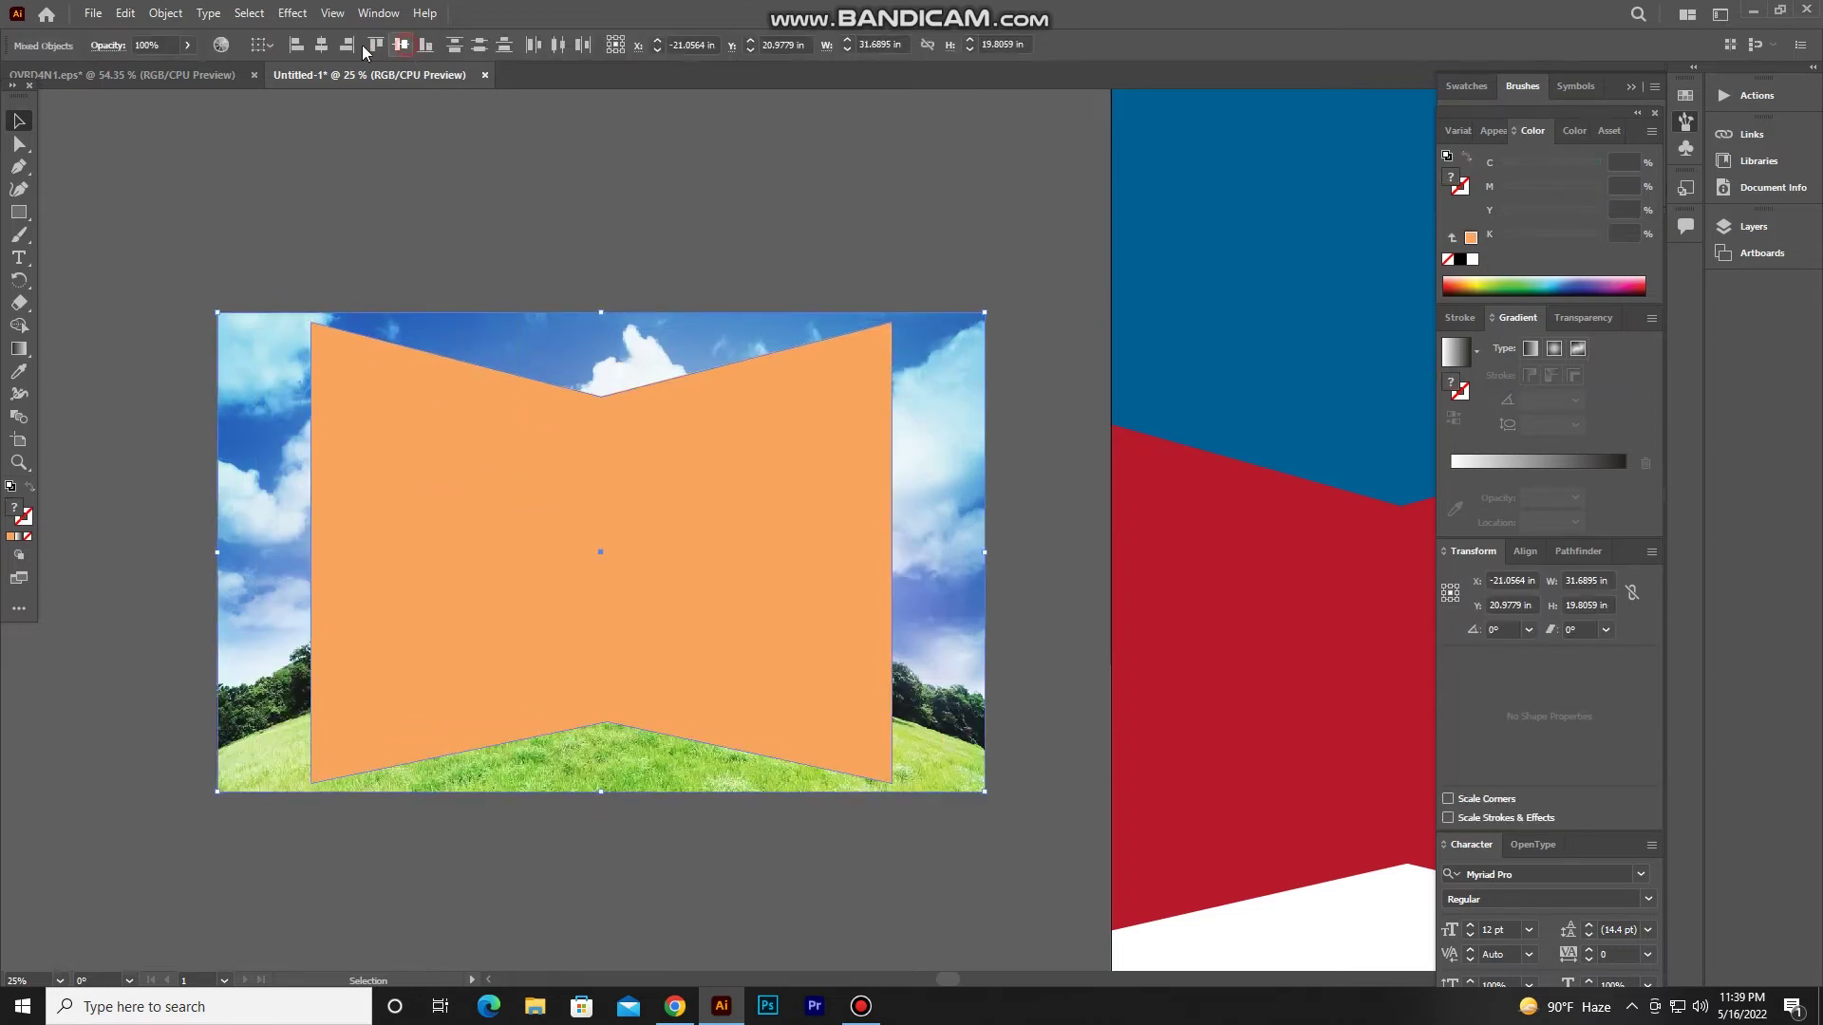
right_click(357, 275)
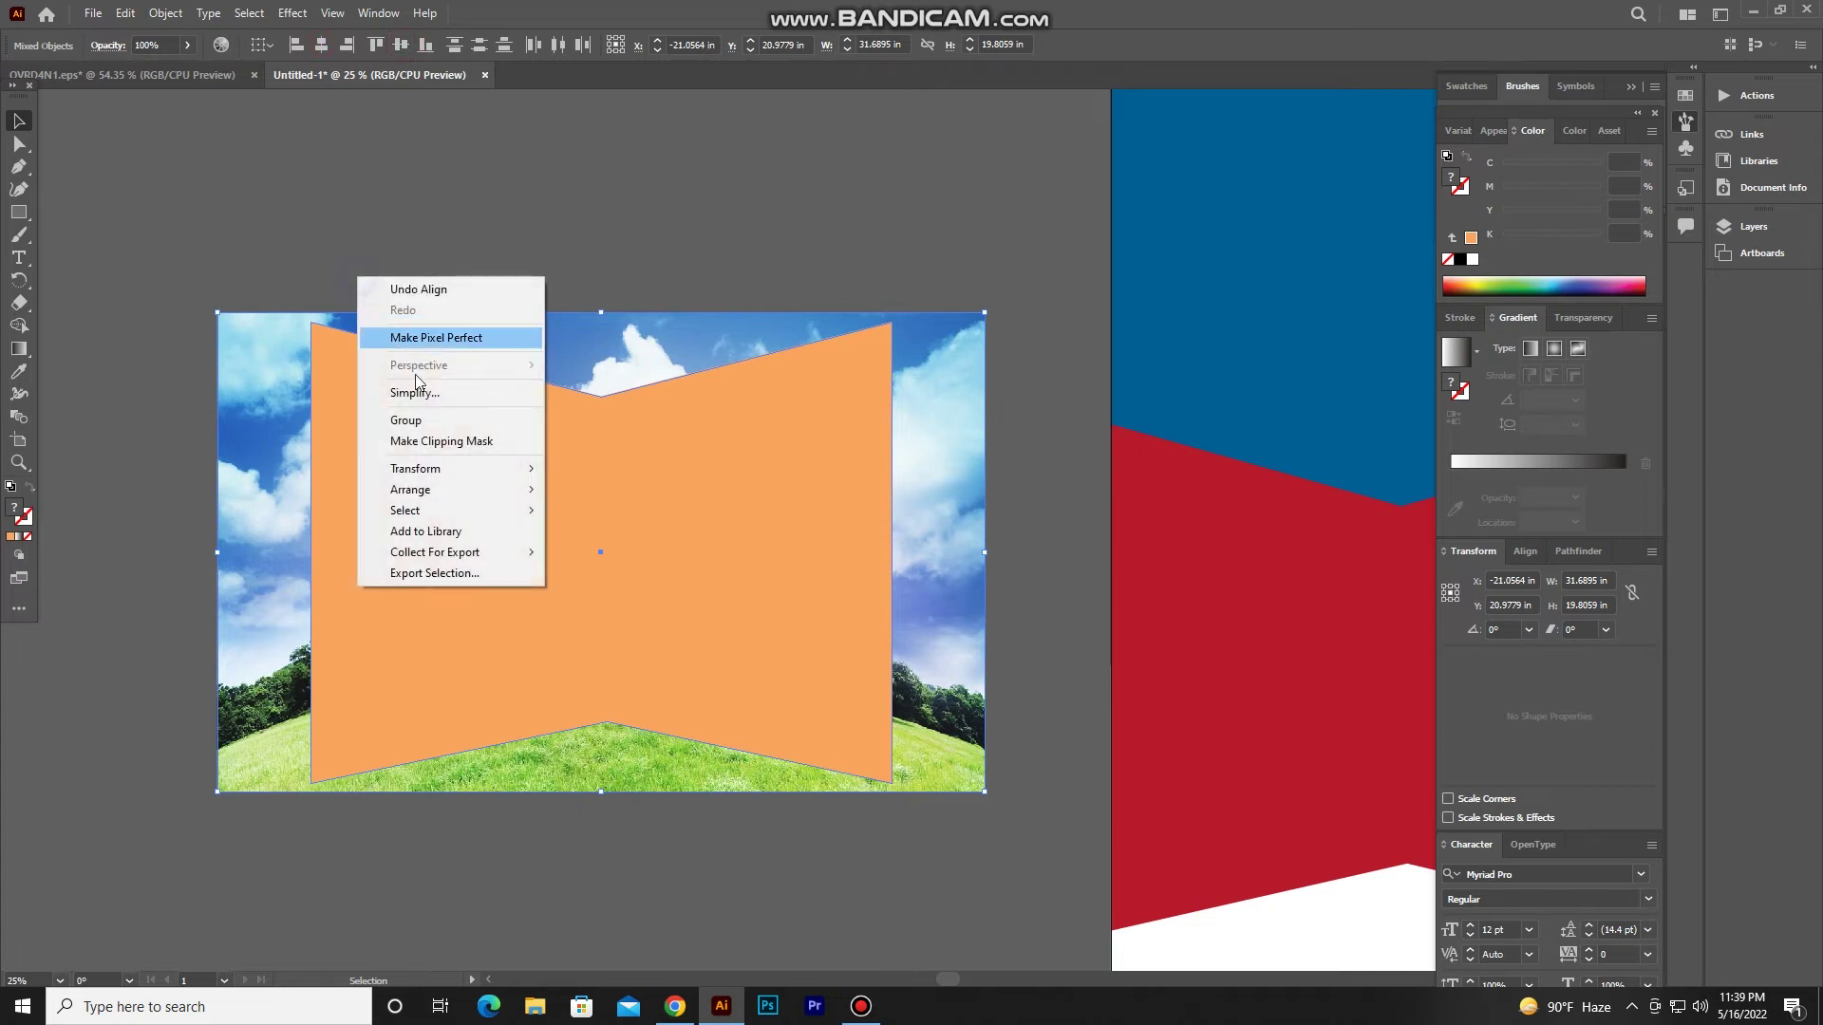
left_click(434, 442)
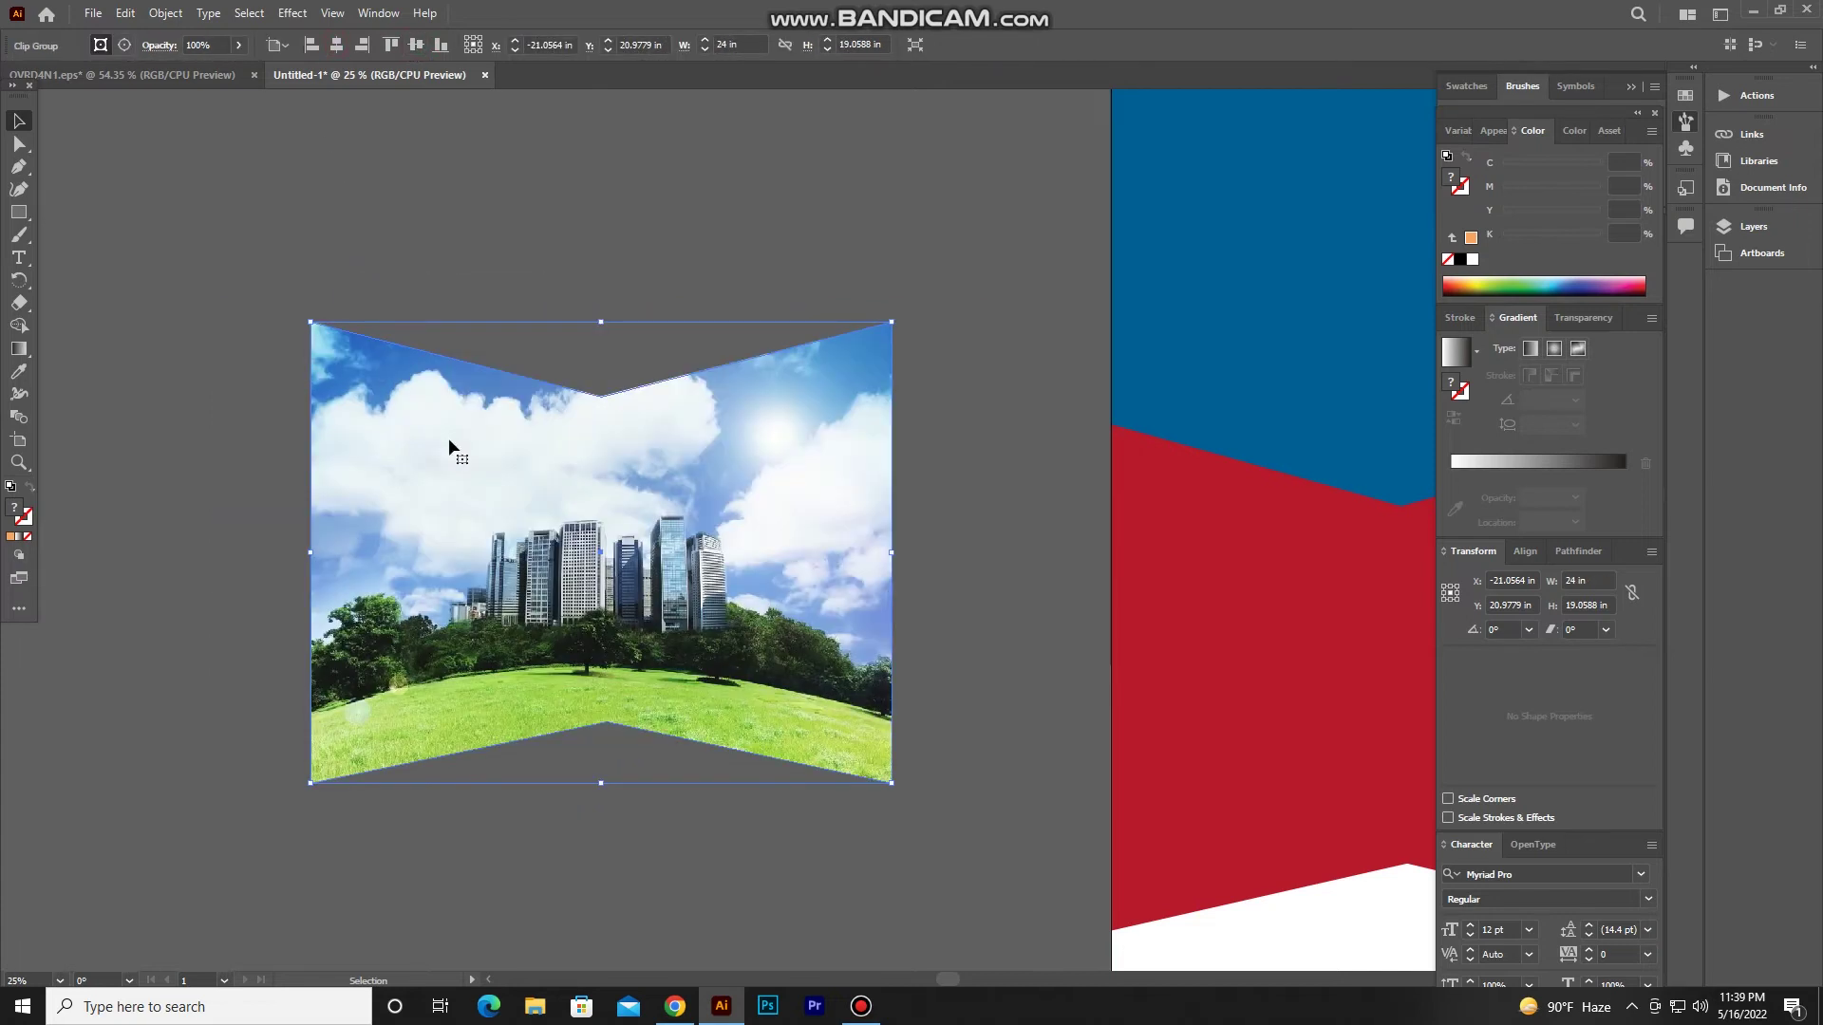
left_click(618, 219)
Move the clipped photo onto the banner and vertically centre it with the red chevron.
mouse_move(303, 353)
left_mouse_down()
mouse_move(1037, 501)
mouse_move(1058, 465)
left_mouse_up()
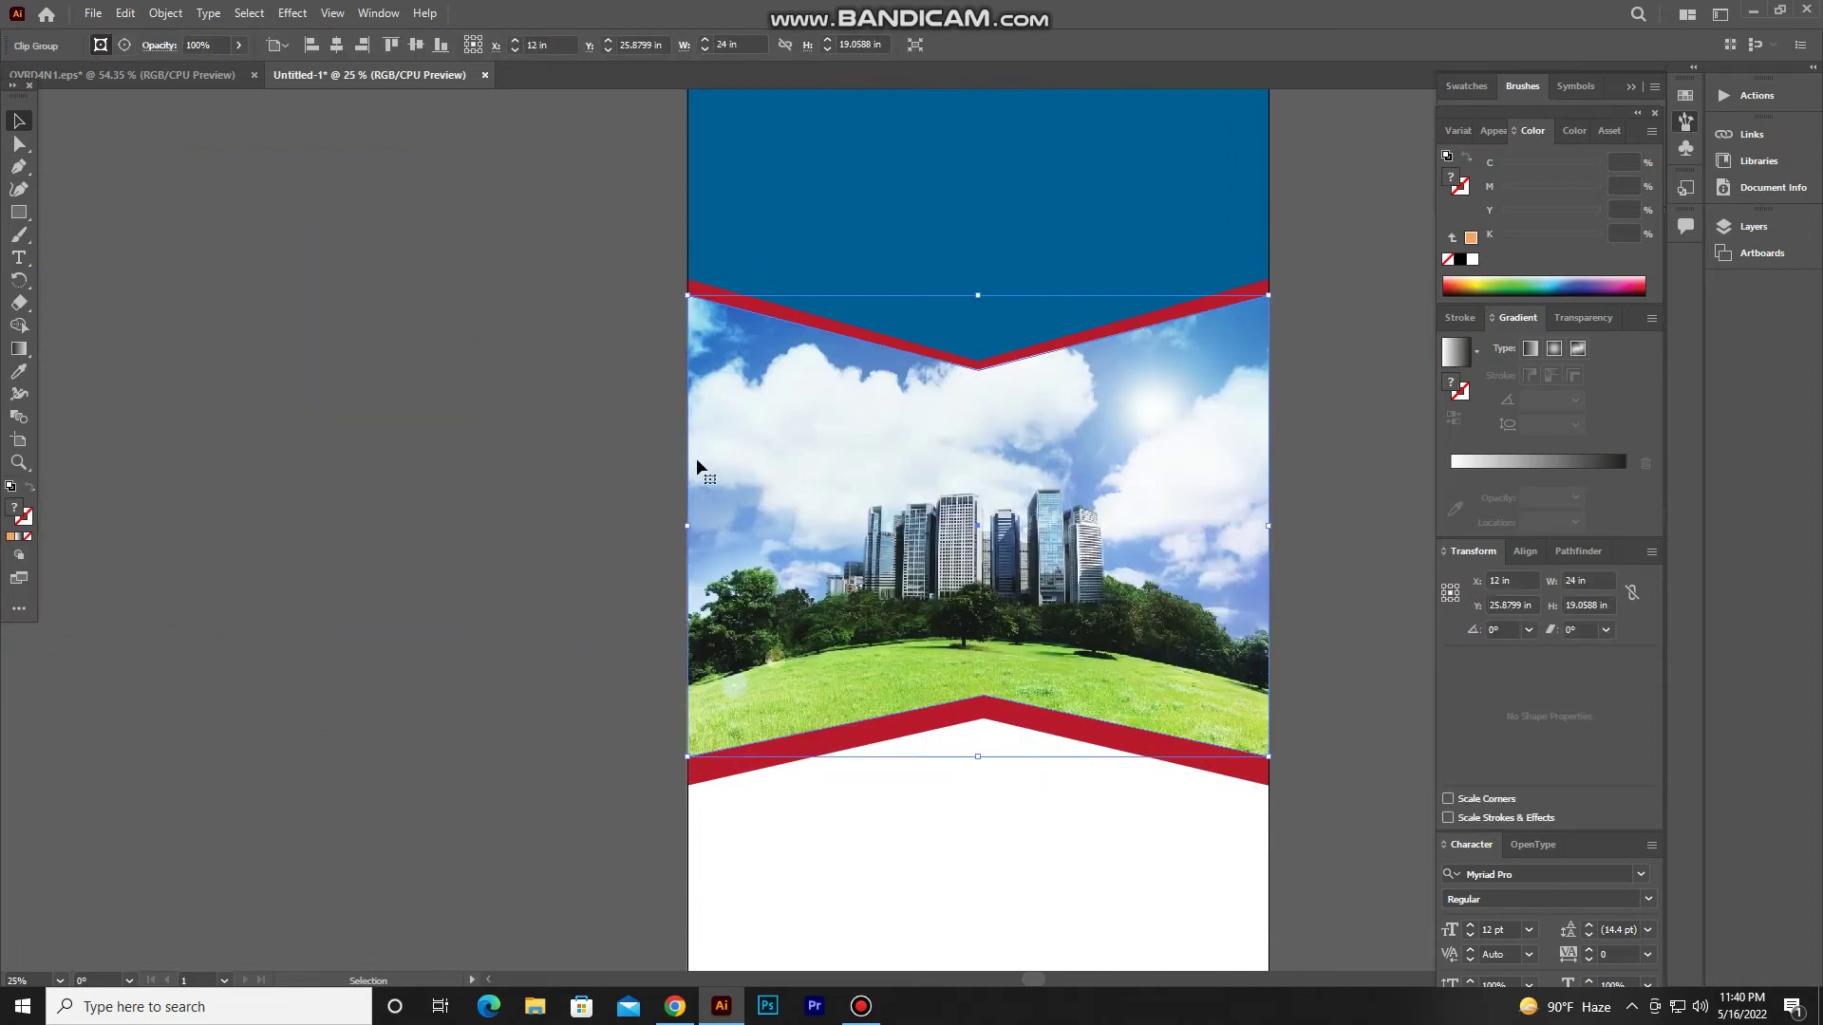
left_click(828, 751, "shift")
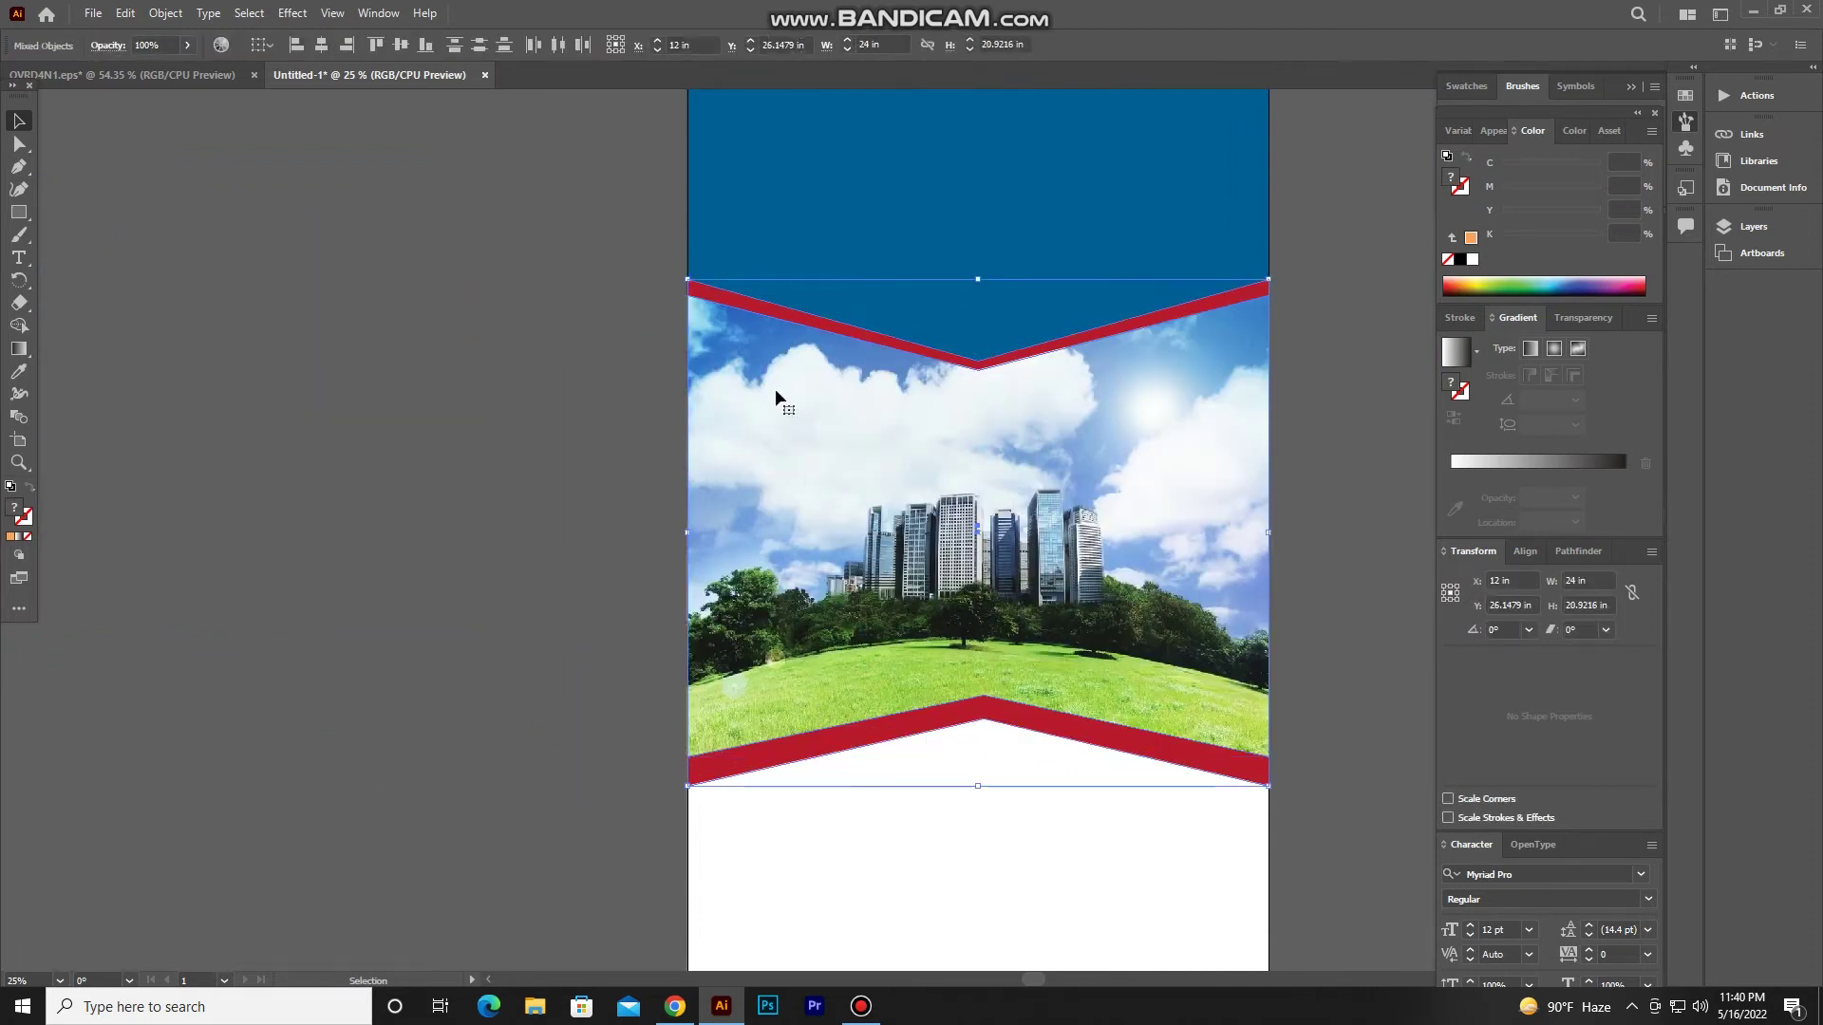
left_click(400, 44)
left_click(383, 214)
Move the CORPORATE ROLLUP heading text onto the pasteboard.
scroll(389, 236, "down", 1)
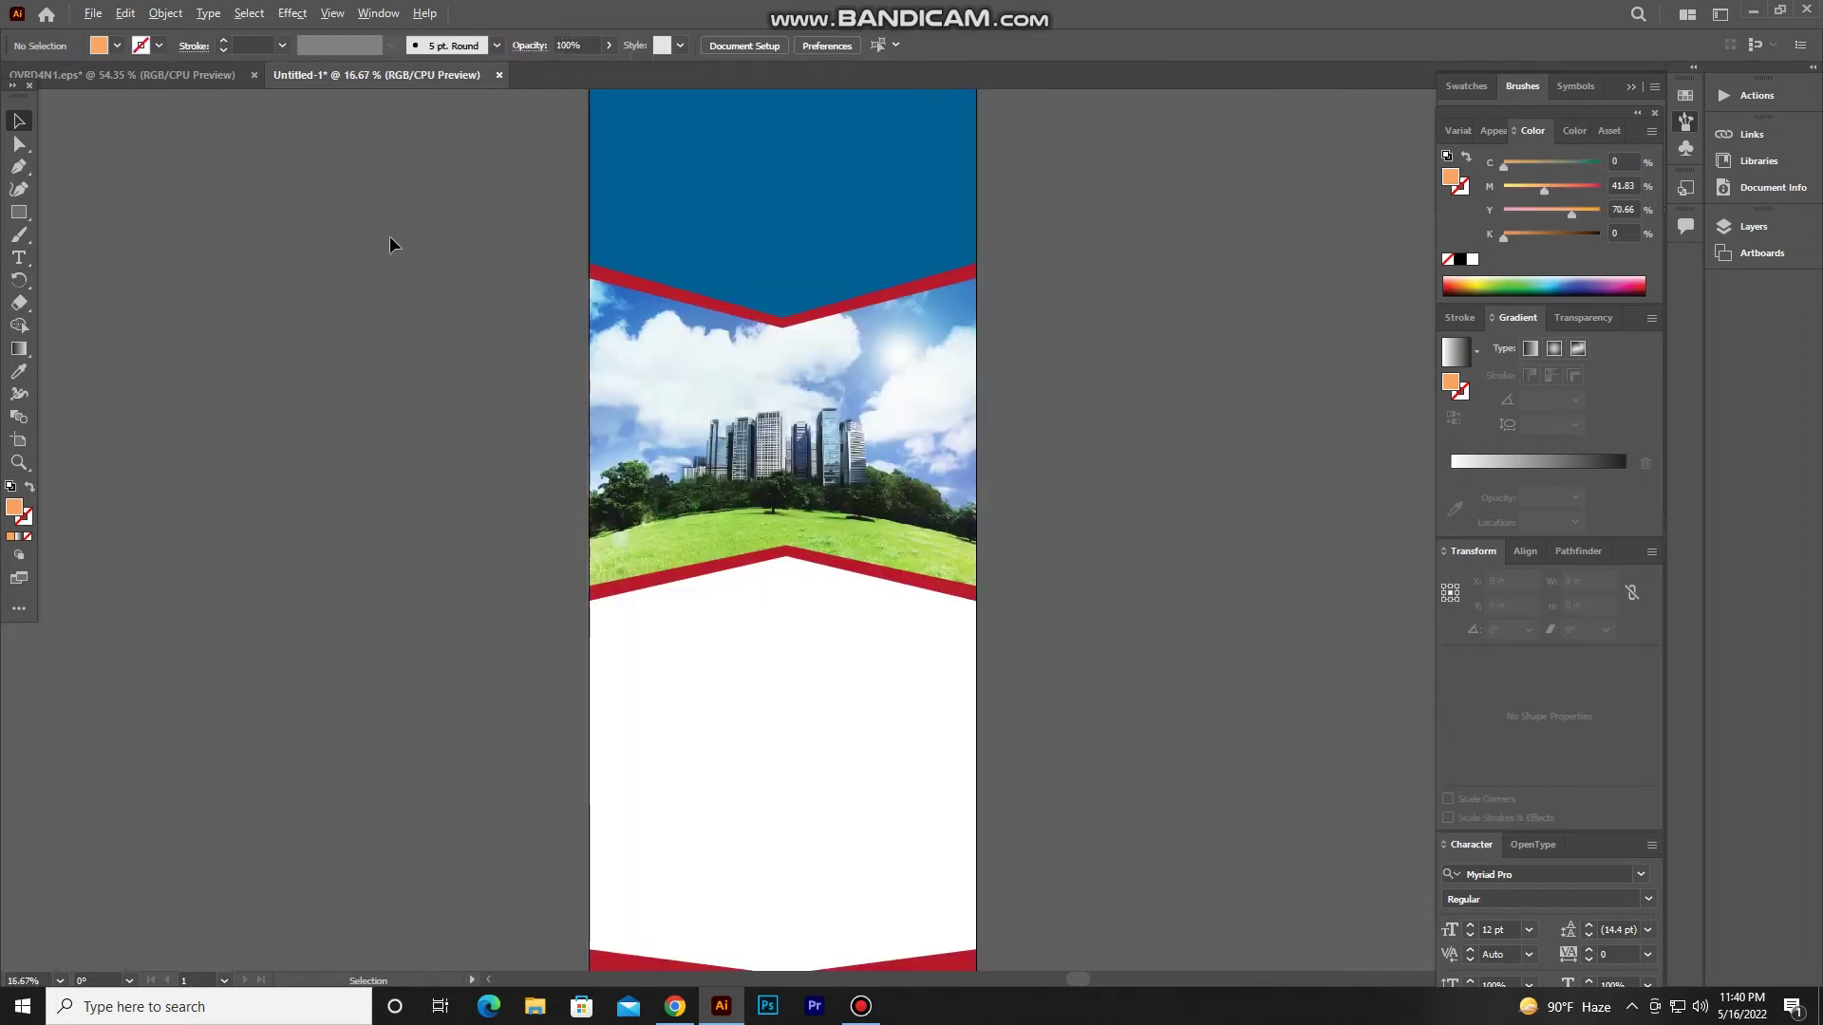
scroll(390, 241, "down", 1)
left_click_drag(391, 244, 410, 349)
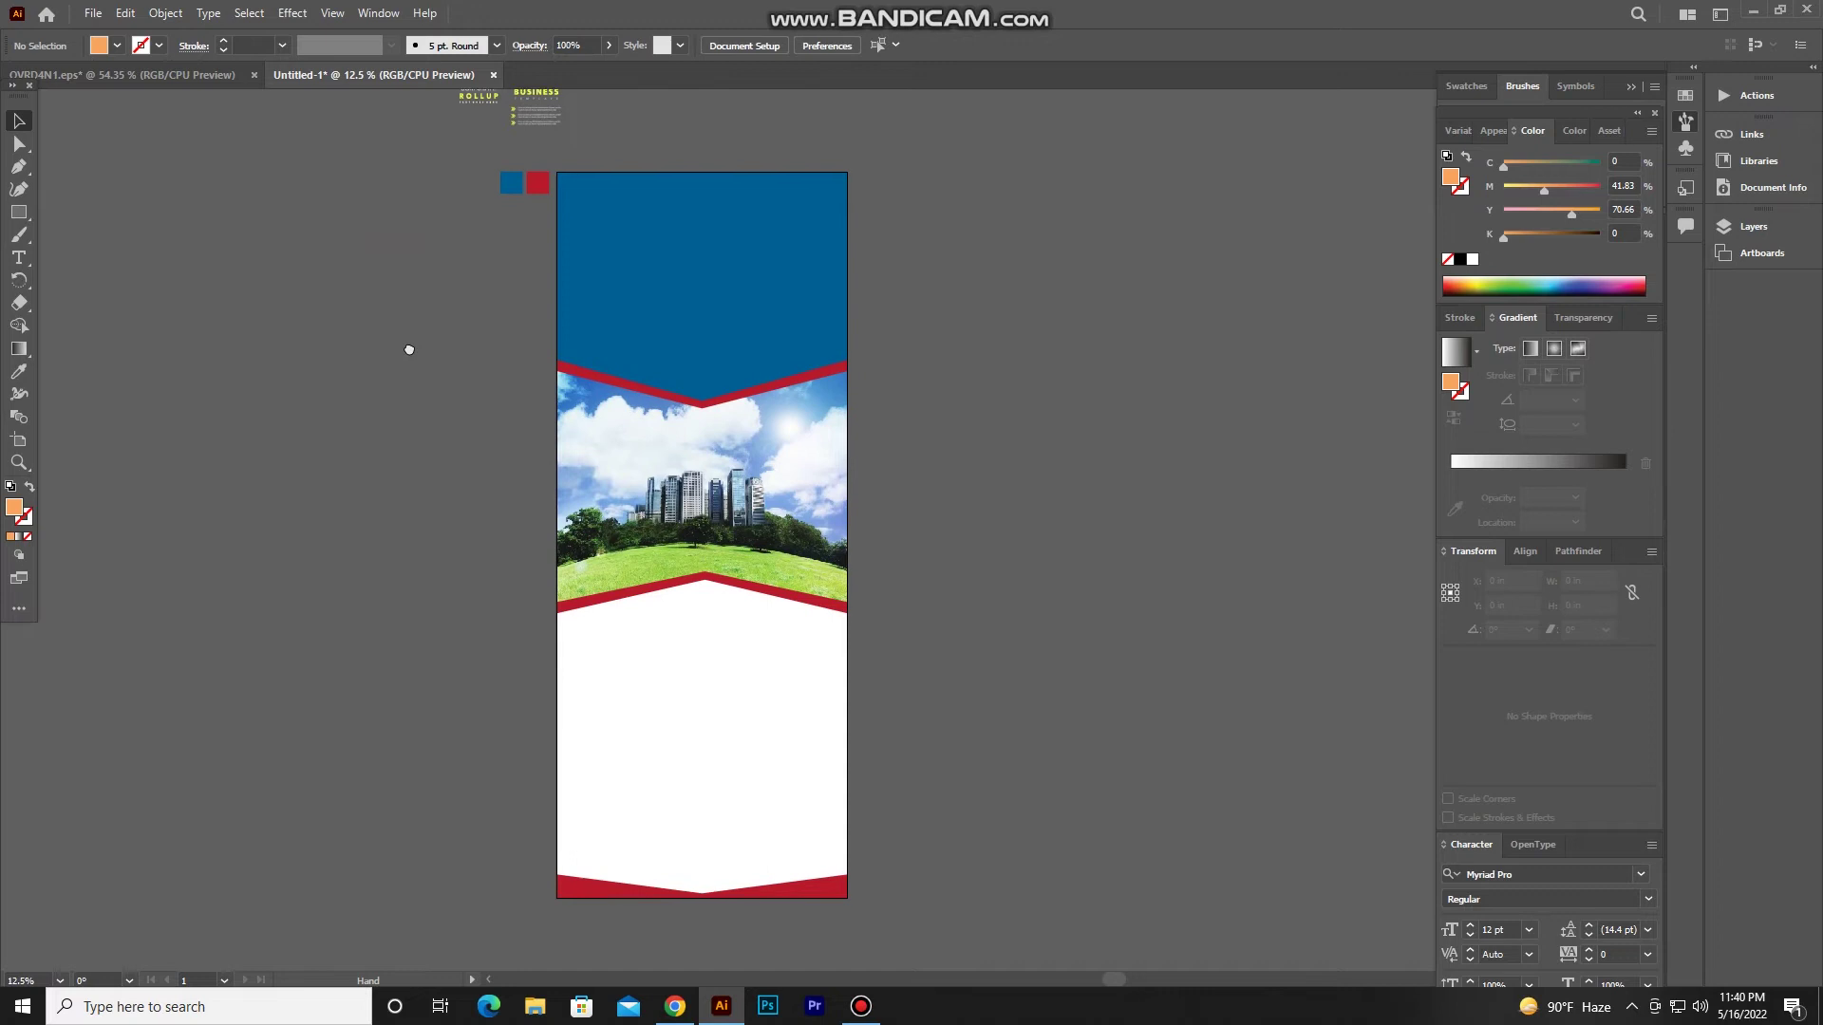
left_click_drag(419, 270, 429, 371)
scroll(558, 175, "up", 1)
mouse_move(455, 200)
left_mouse_down()
mouse_move(431, 356)
mouse_move(503, 399)
mouse_move(443, 444)
mouse_move(522, 437)
left_mouse_up()
Recolour the ROLLUP letters with the banner's red using the Eyedropper.
left_click(467, 414)
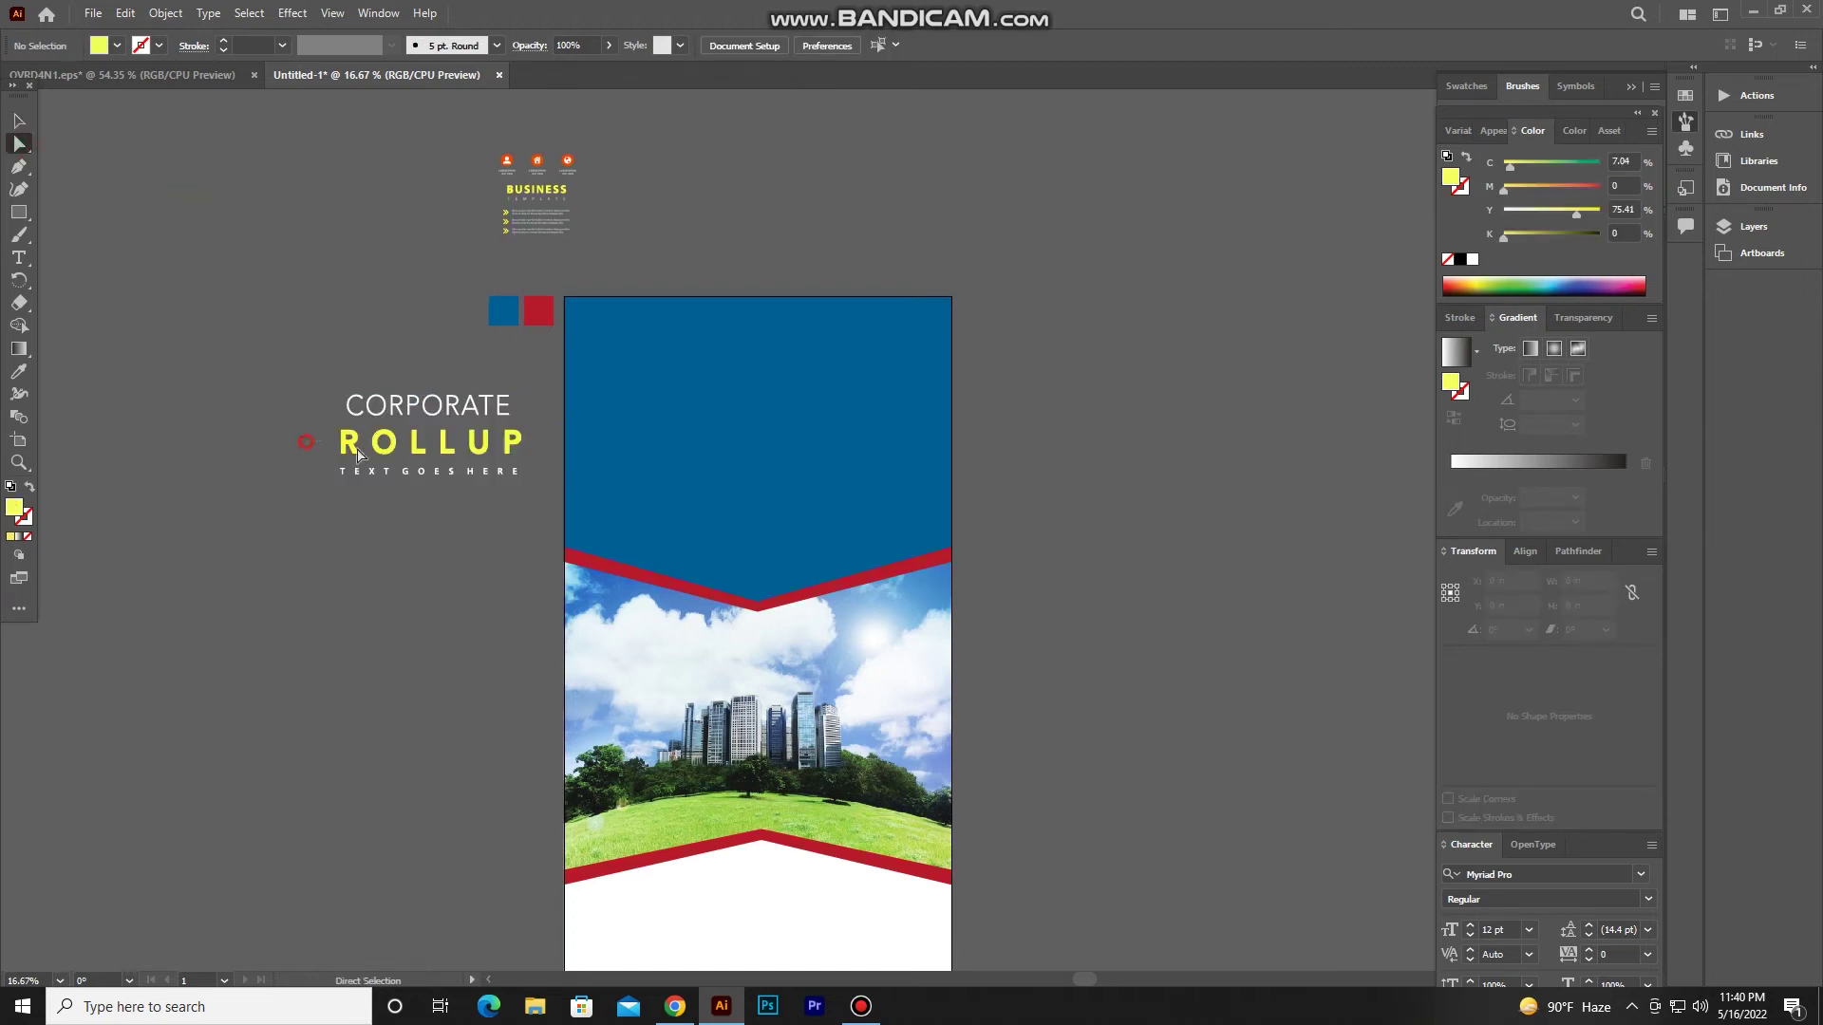
left_click_drag(542, 462, 57, 400)
left_click(19, 372)
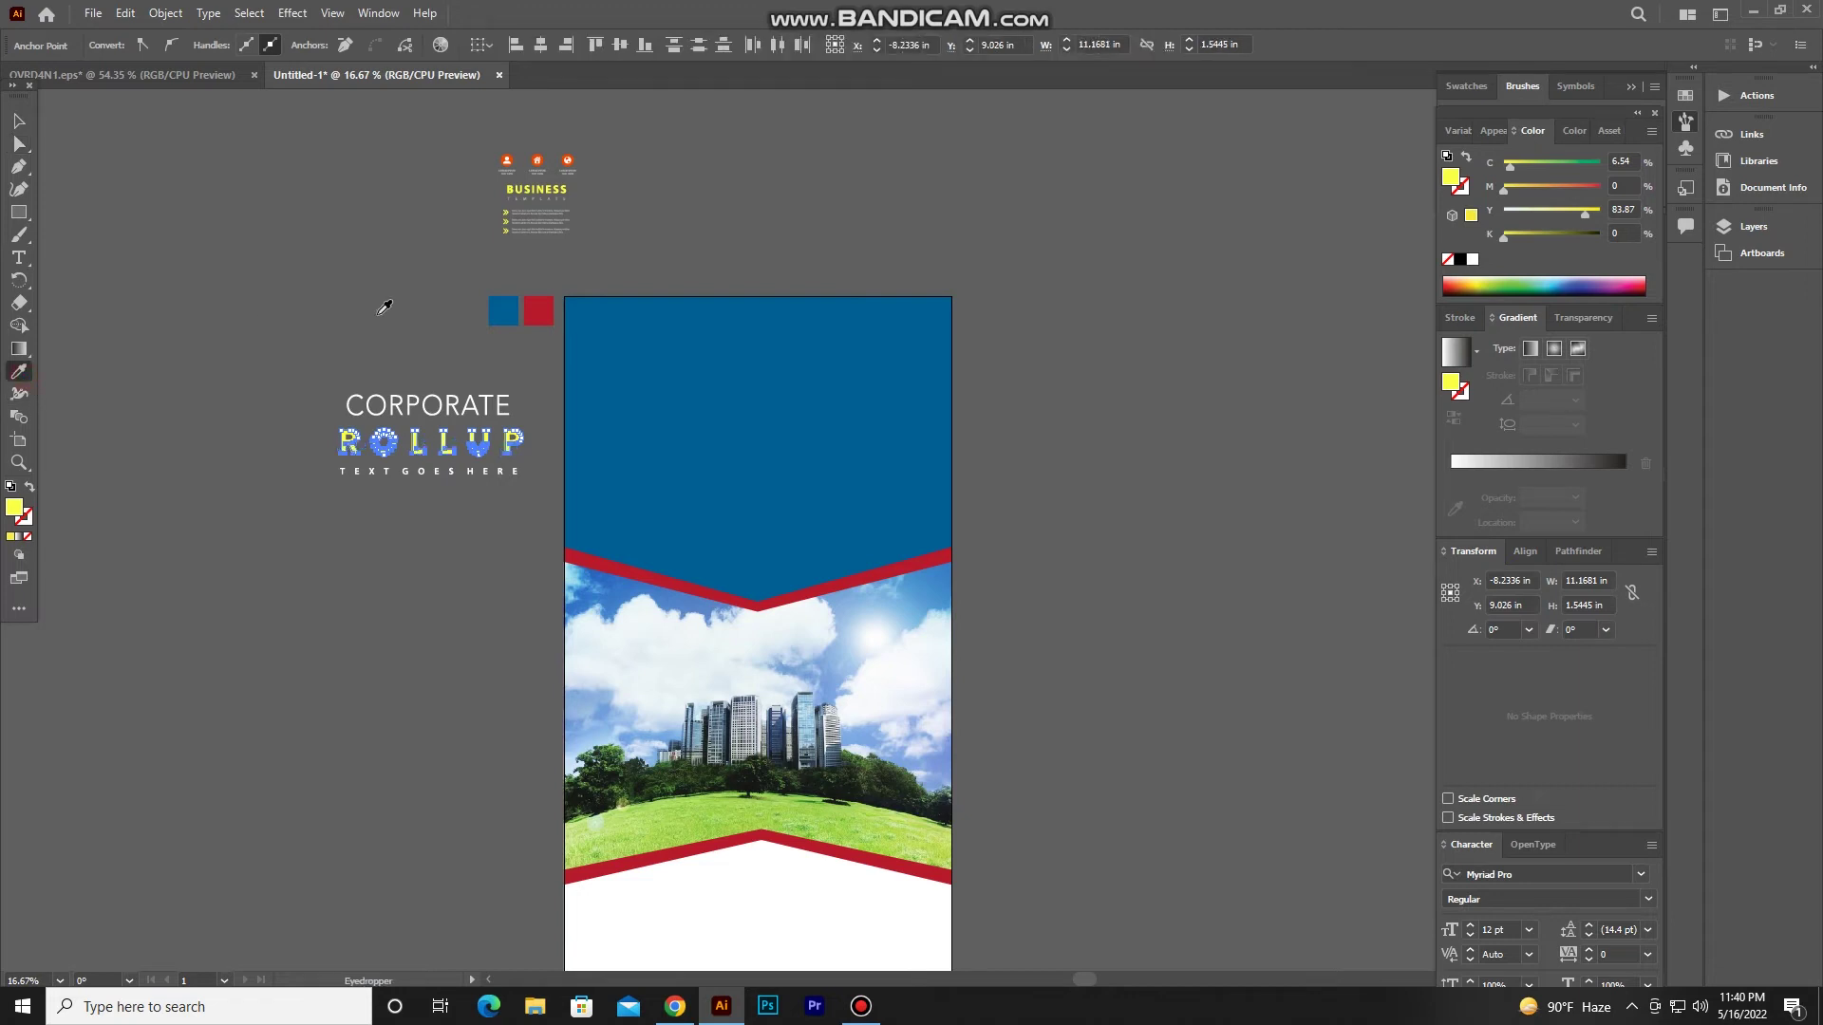
left_click(538, 310)
left_click(16, 120)
left_click(148, 220)
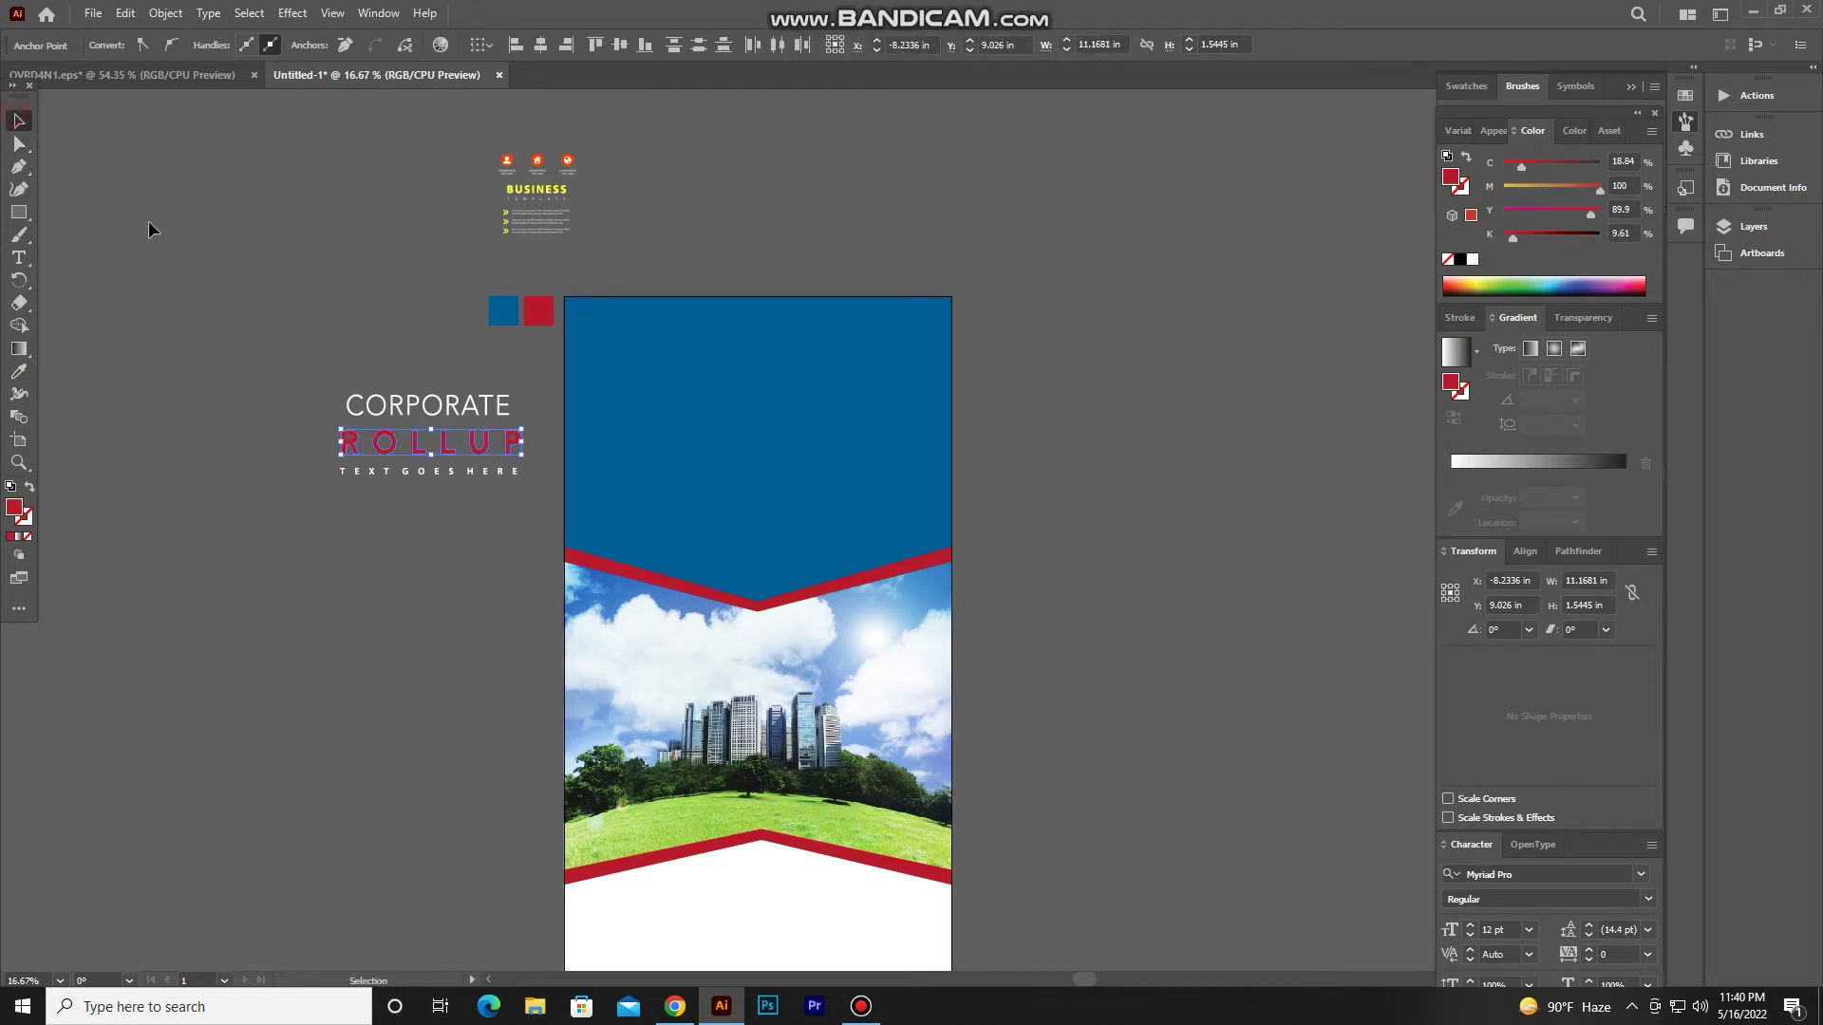
Place the enlarged title across the blue top in front, then set the icons aside.
left_click_drag(415, 409, 742, 416)
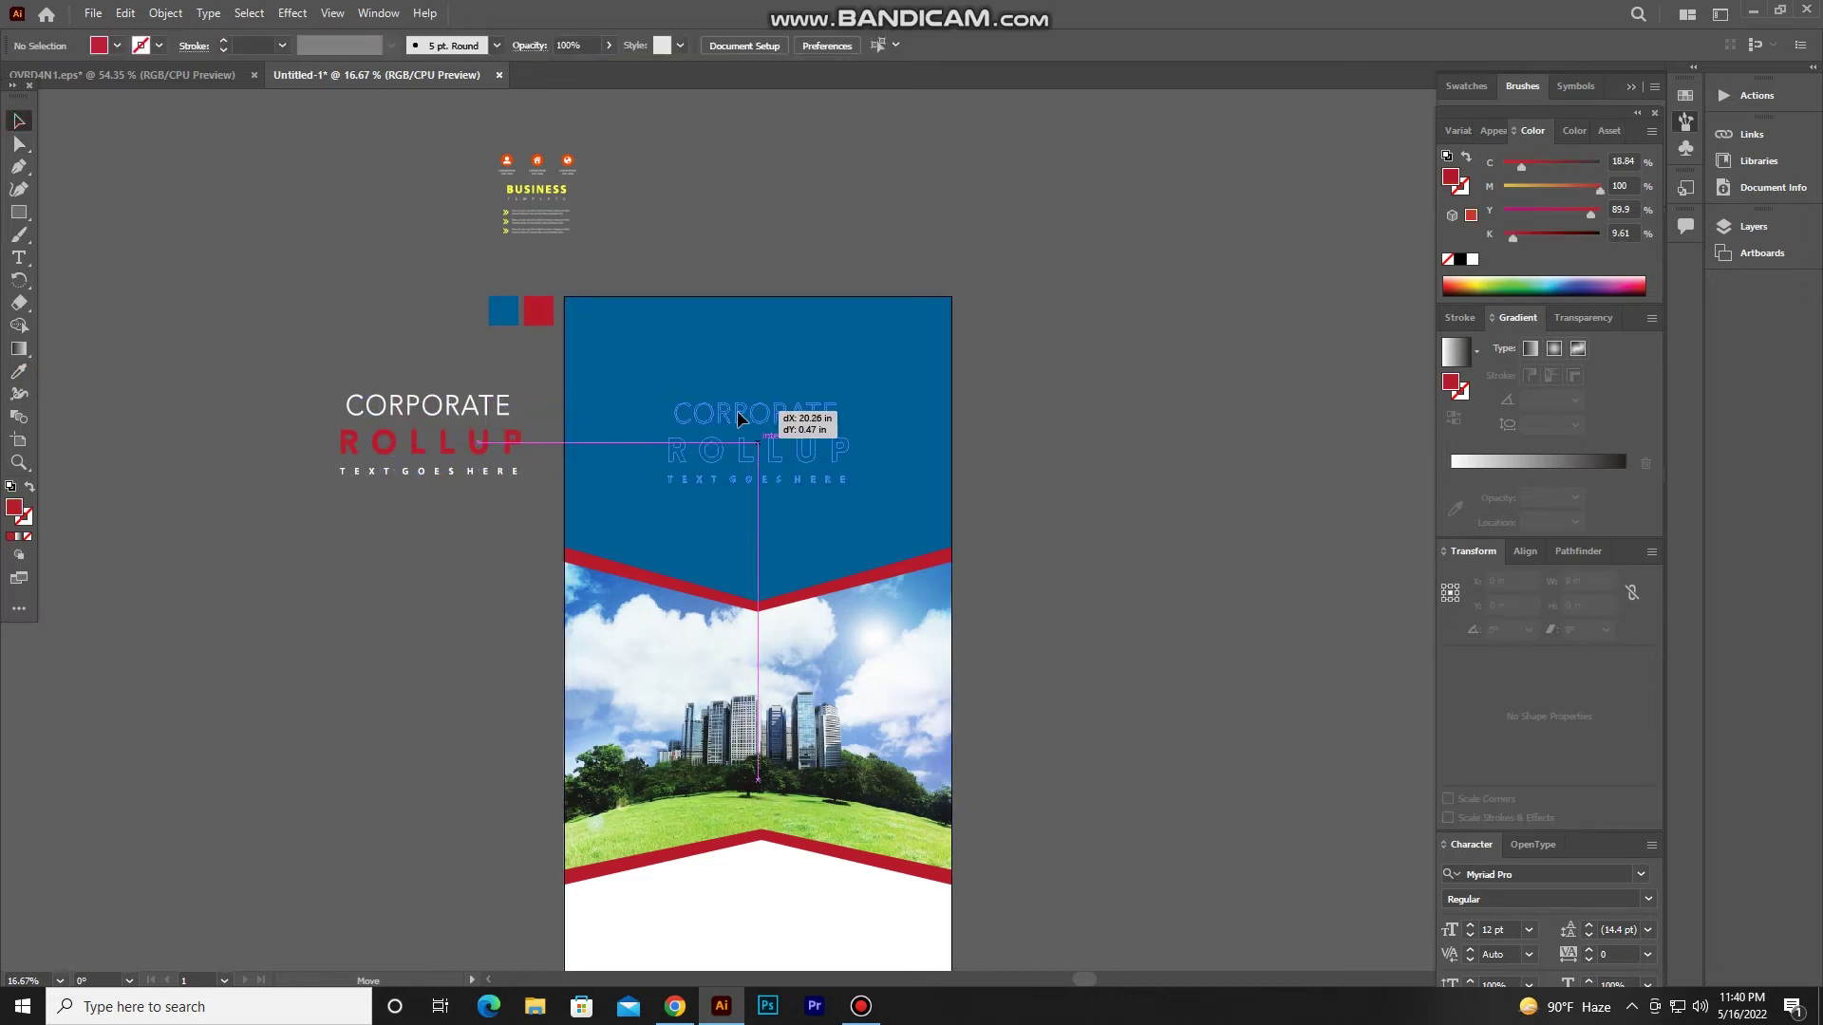
left_click_drag(851, 444, 888, 445)
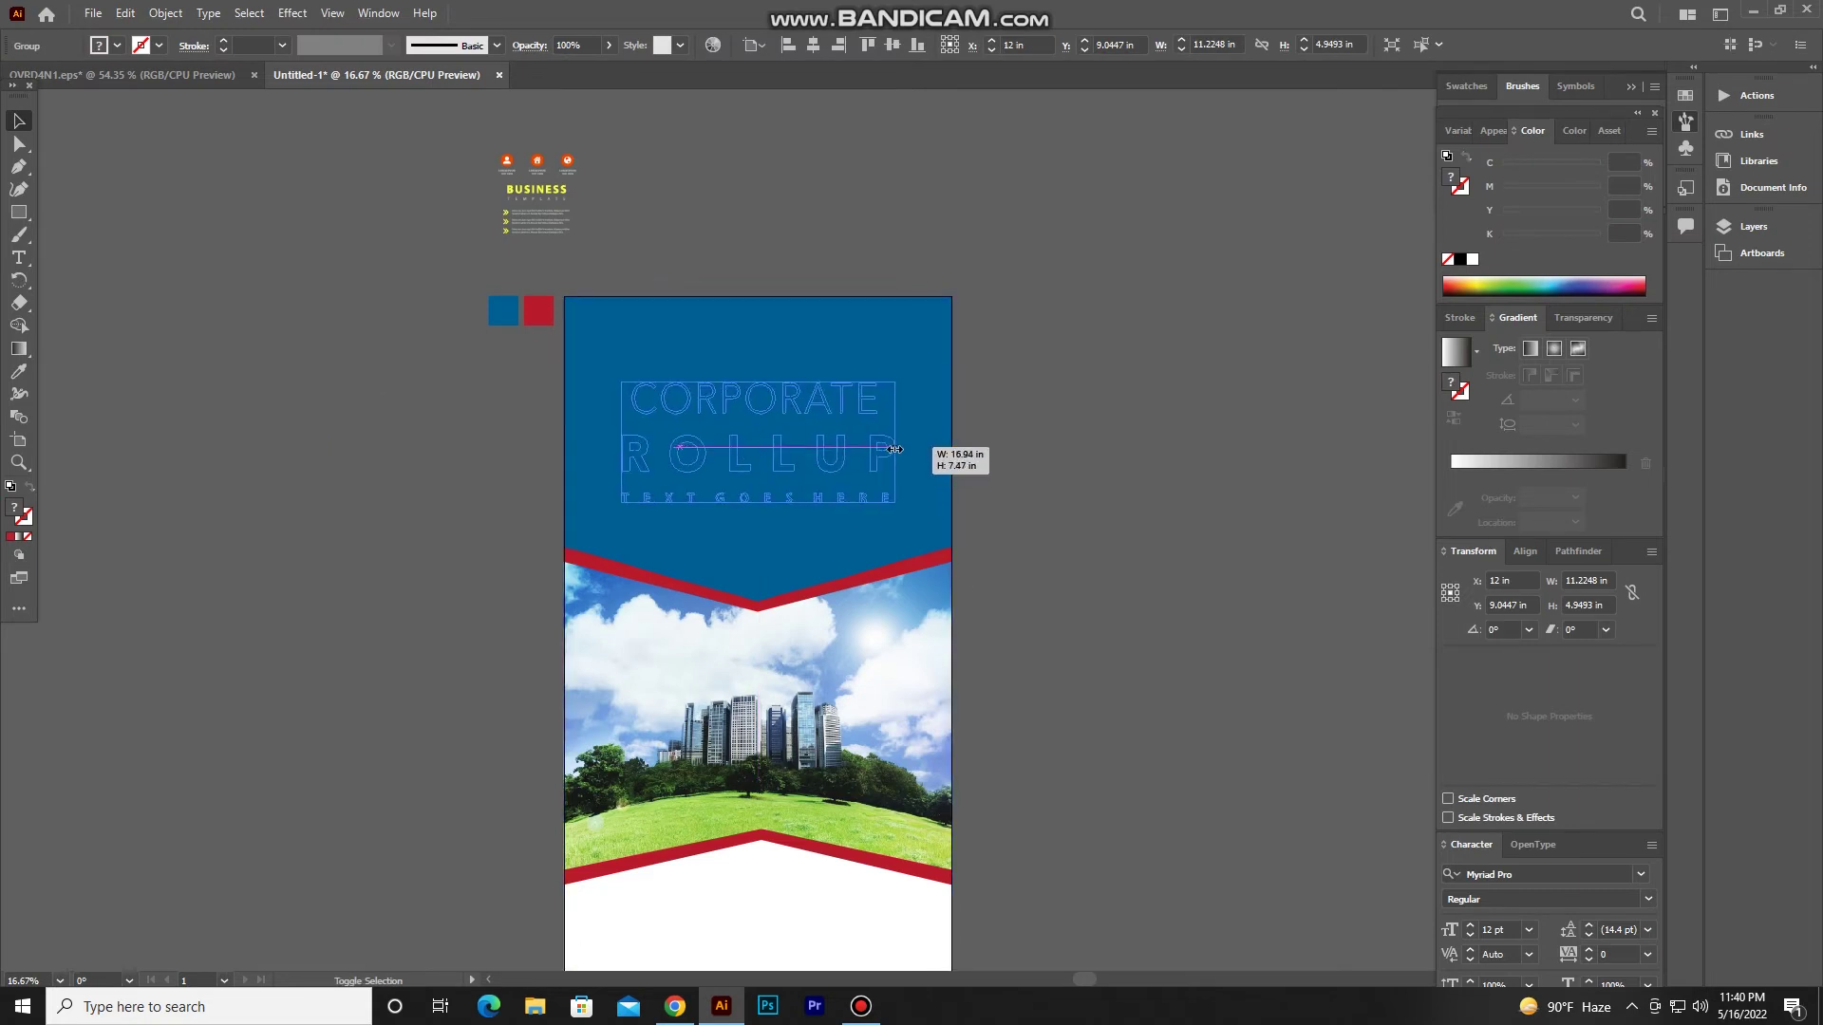
right_click(906, 415)
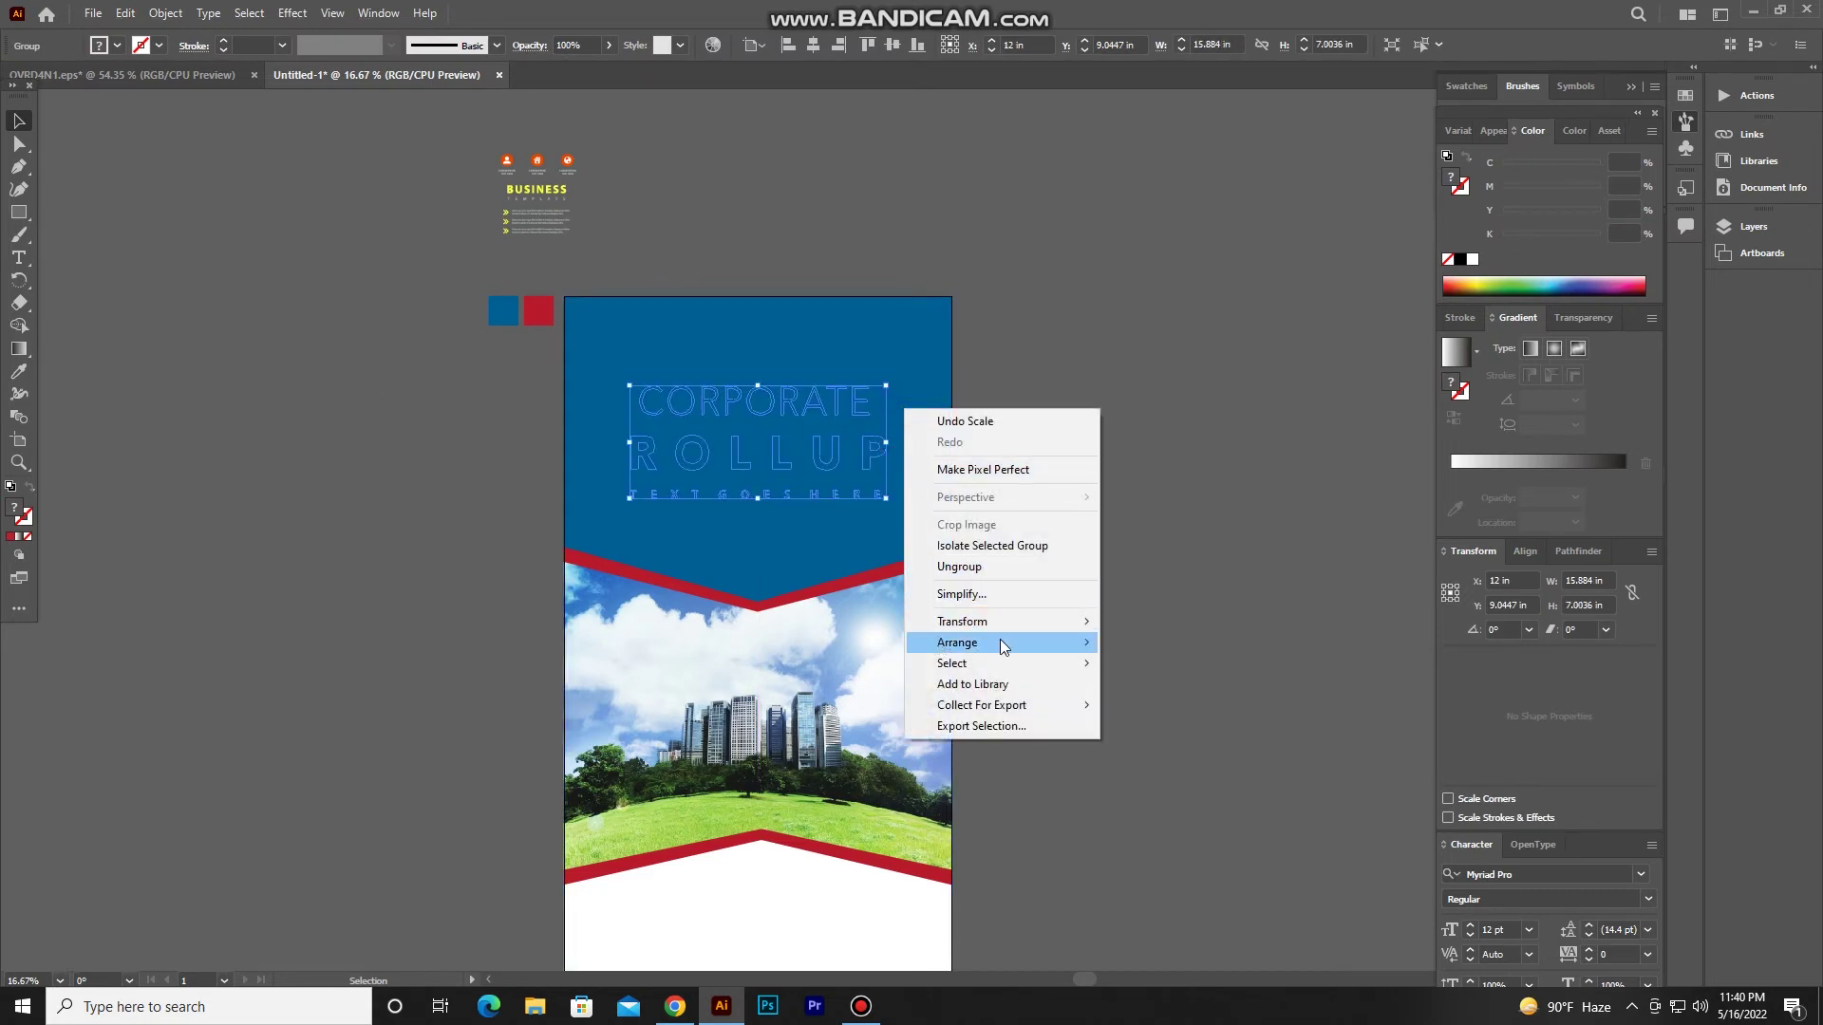
mouse_move(968, 641)
left_click(1148, 642)
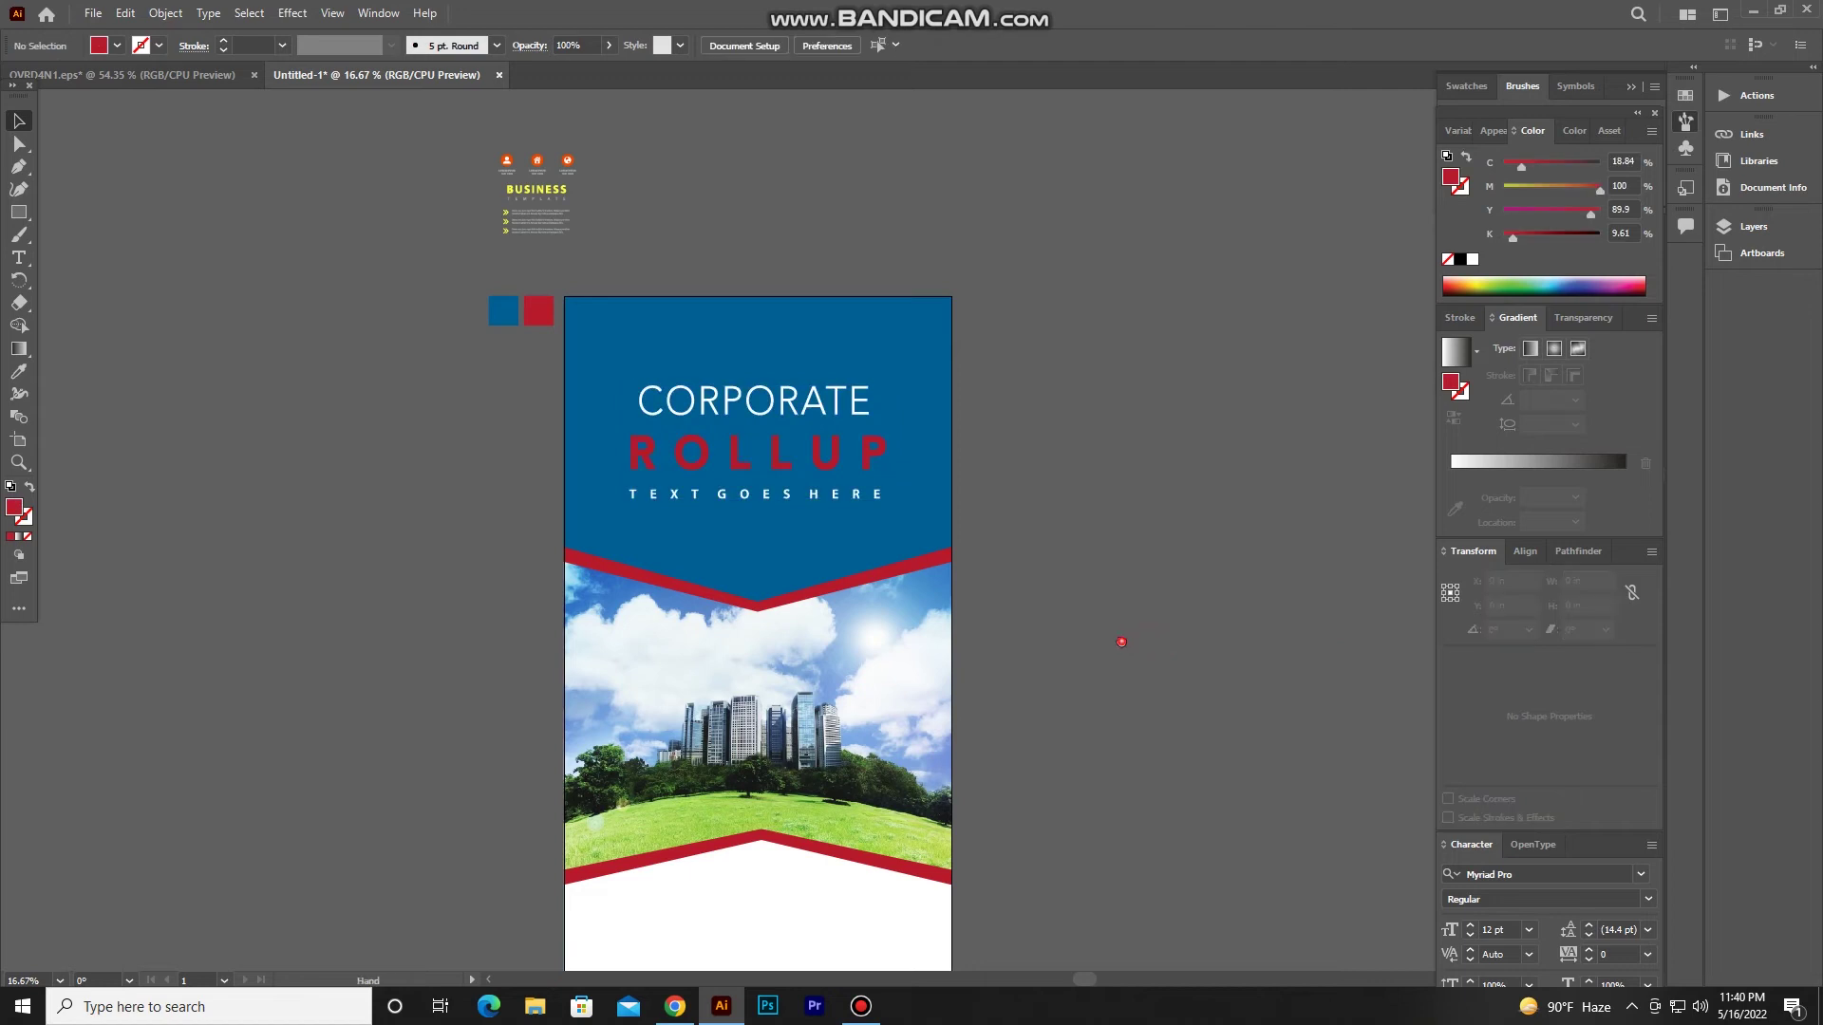
scroll(1119, 639, "down", 1)
left_click_drag(784, 361, 784, 352)
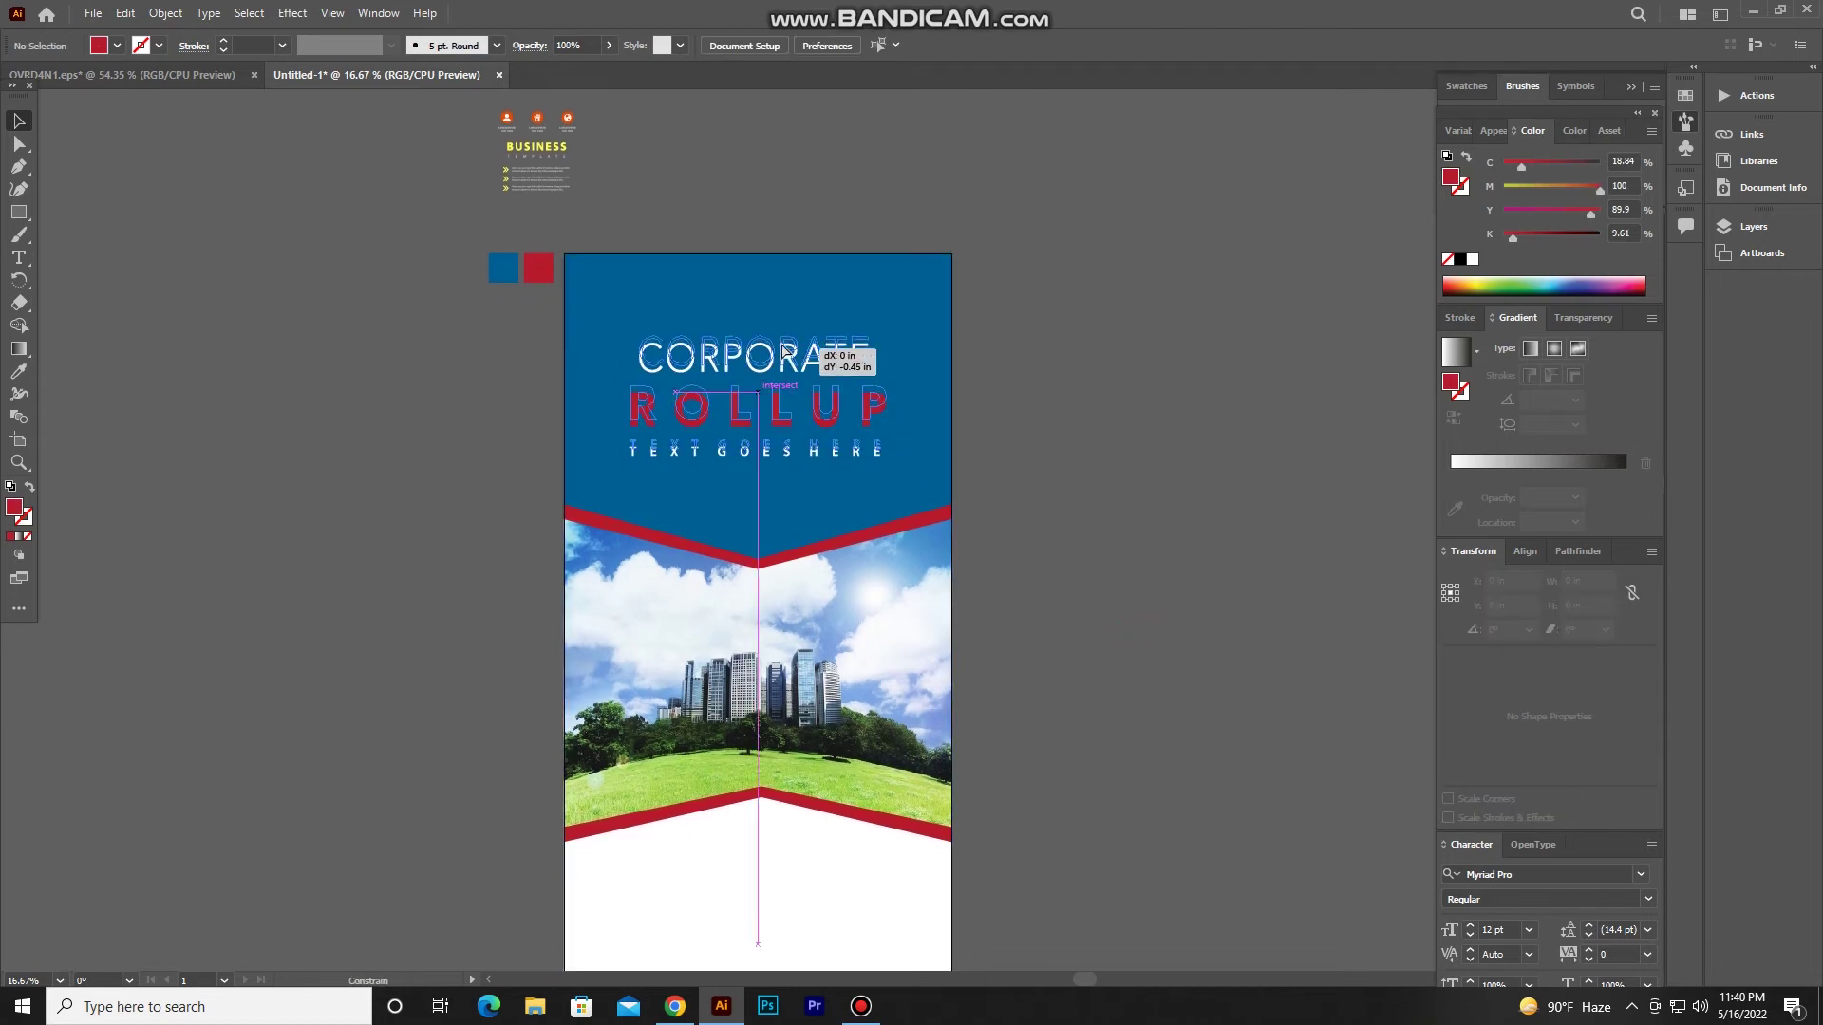
left_click_drag(1057, 403, 1057, 388)
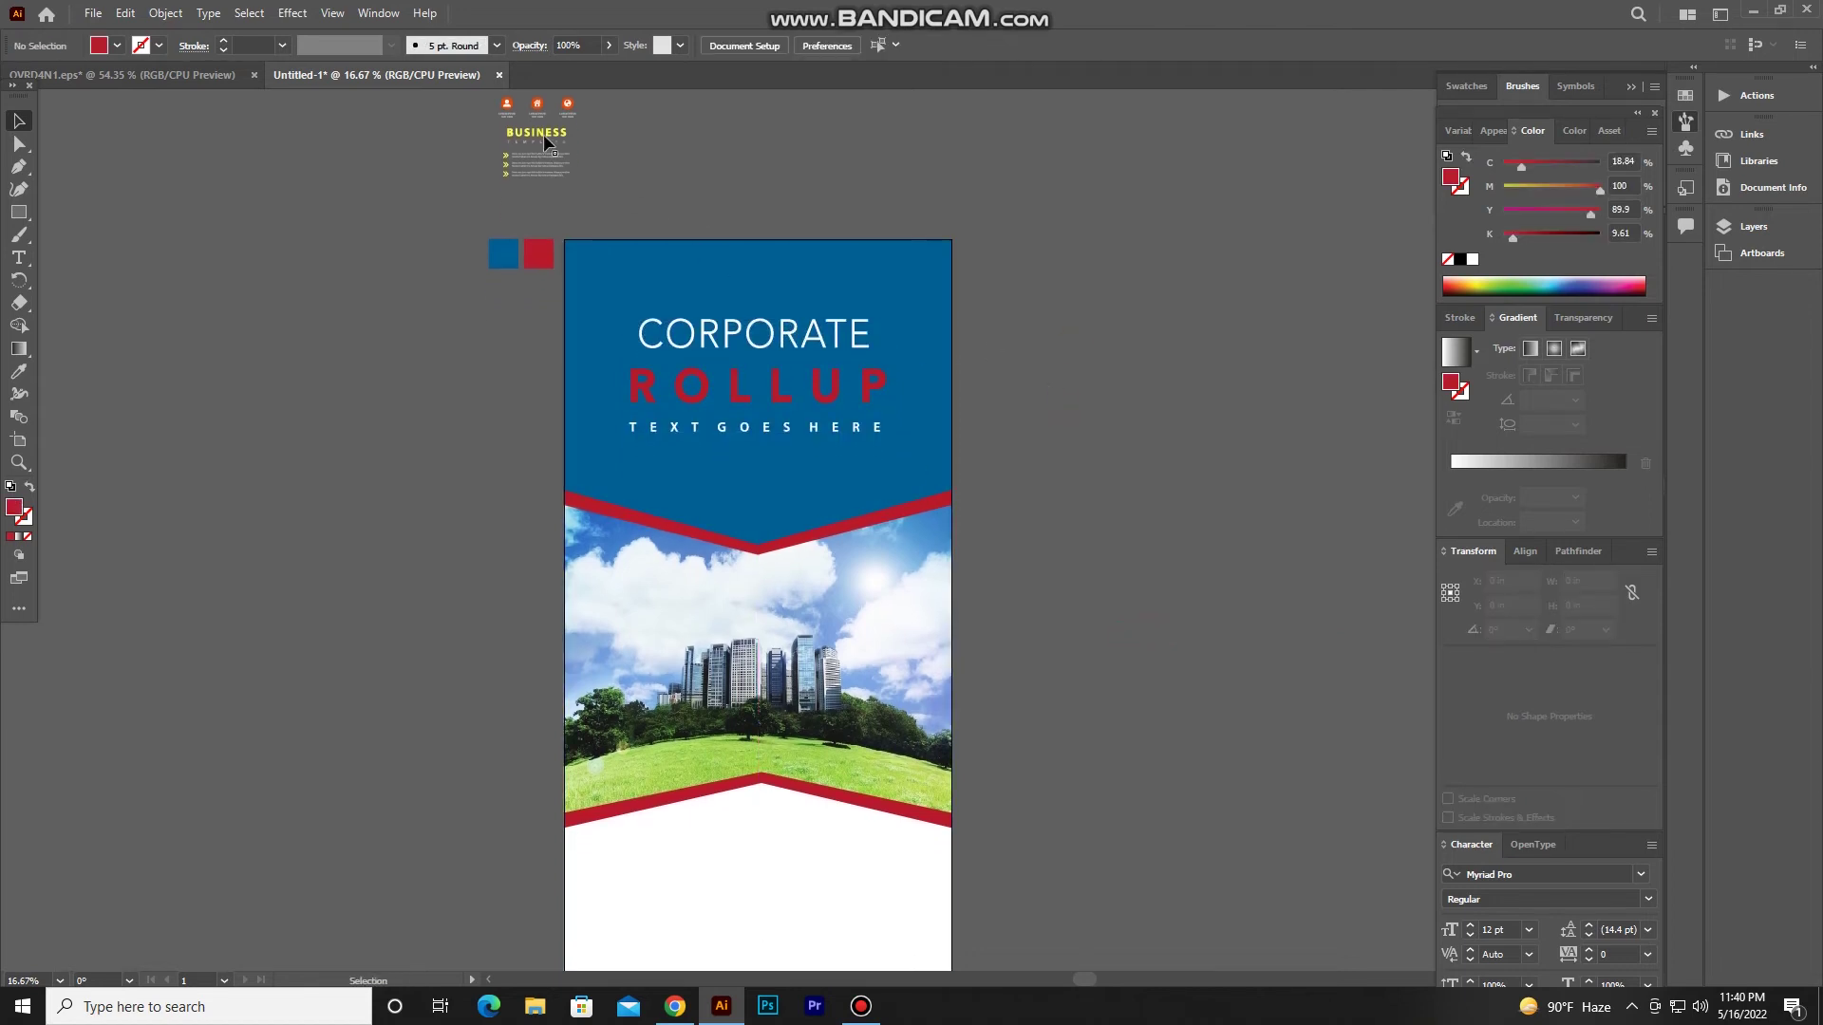
left_click_drag(539, 110, 393, 499)
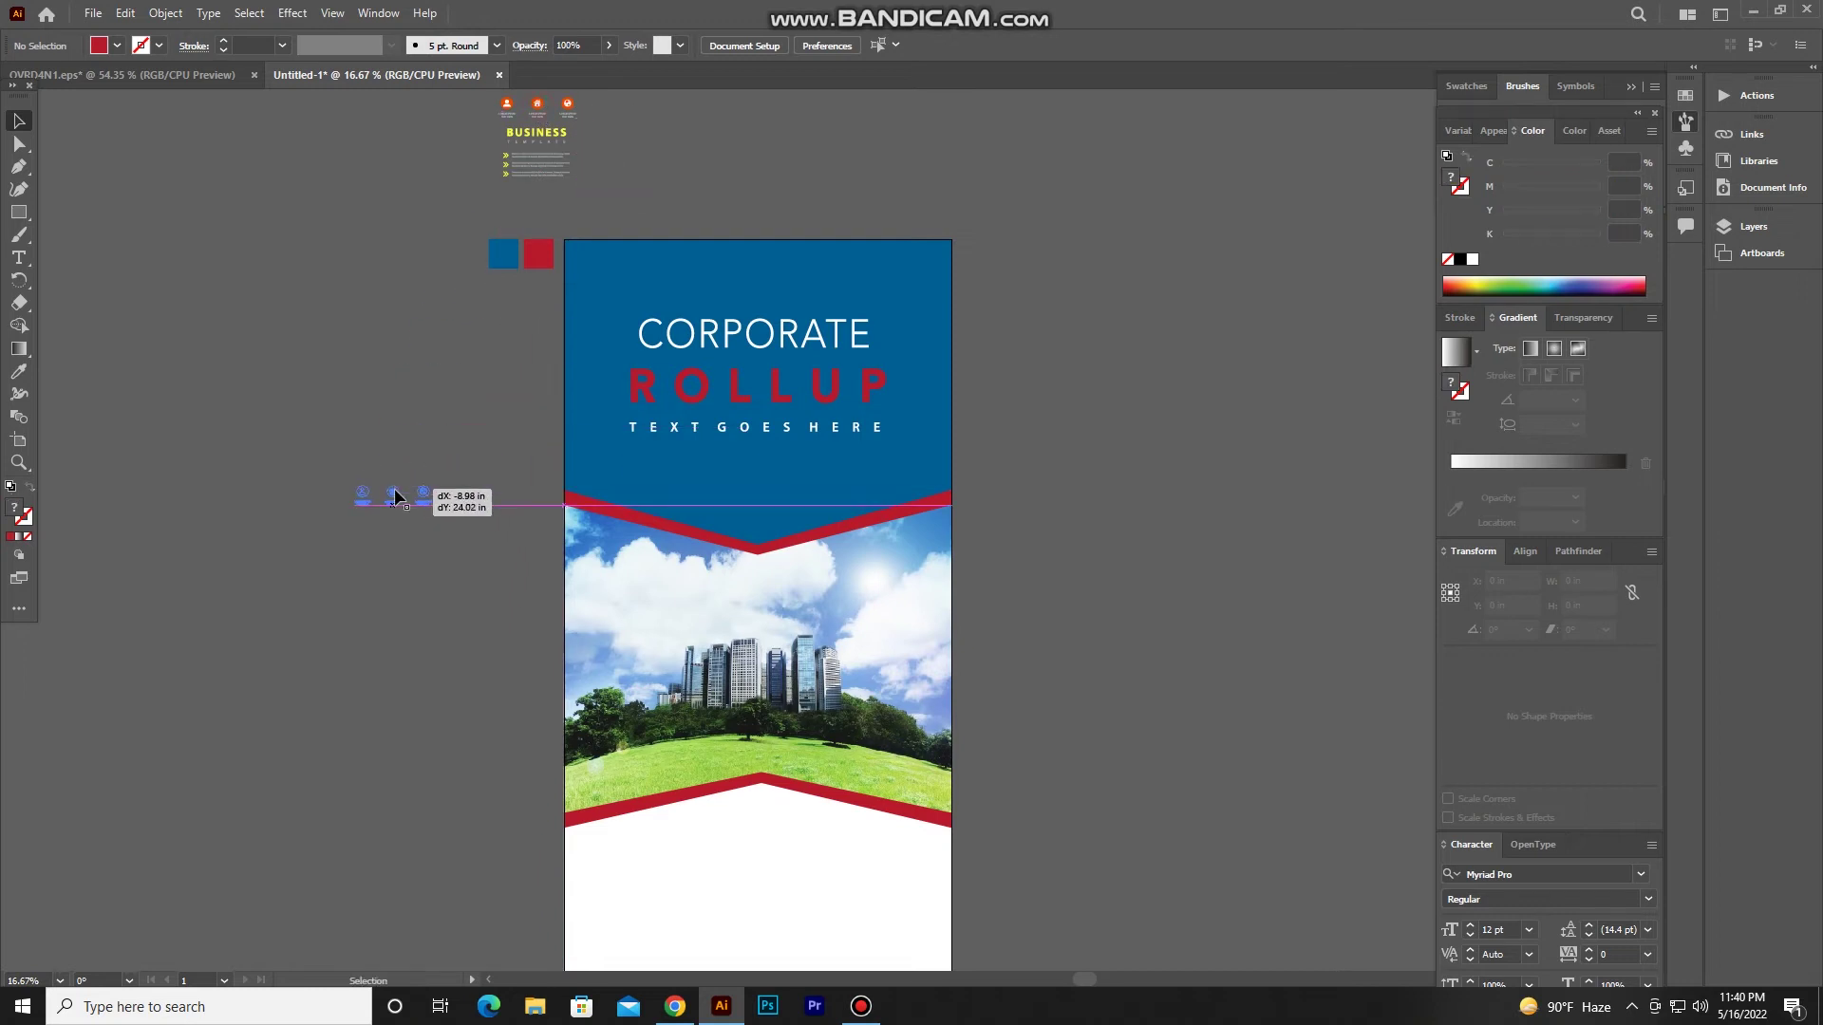
Enlarge the three icons and make the person and globe circles blue.
left_click_drag(430, 508, 532, 556)
left_click(395, 354)
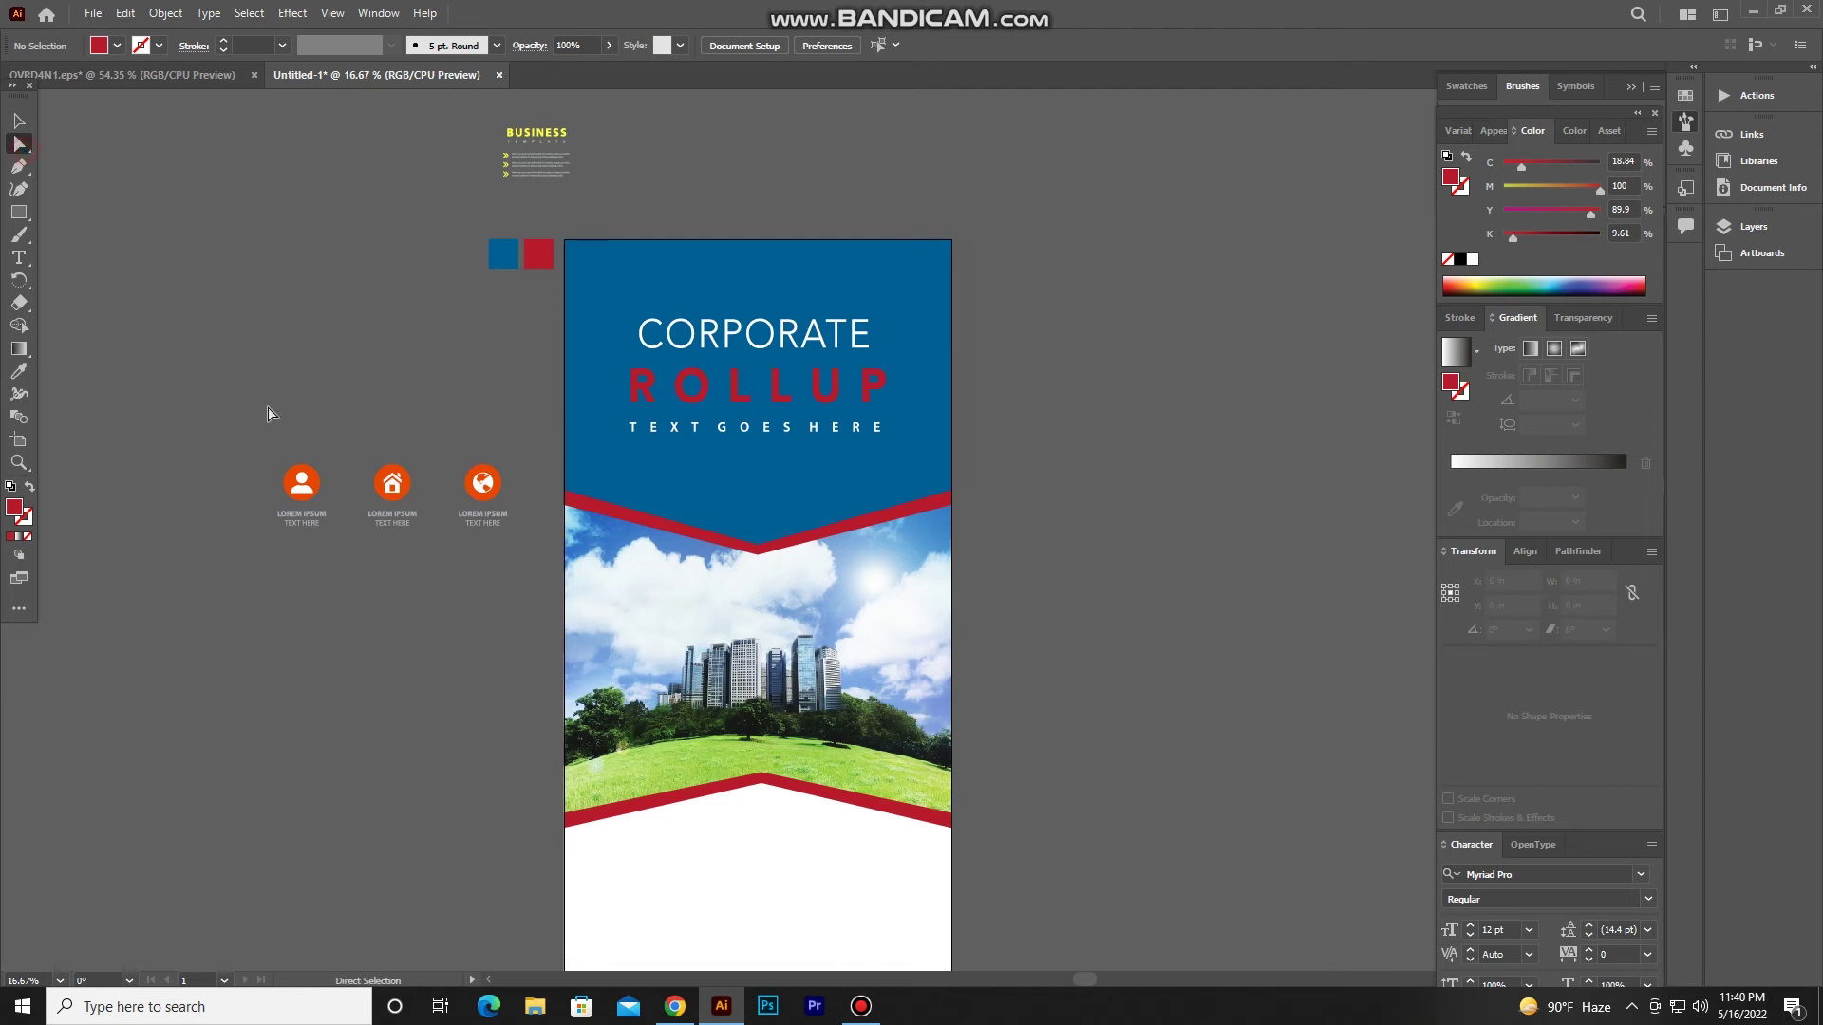
scroll(297, 422, "up", 1)
scroll(297, 421, "up", 1)
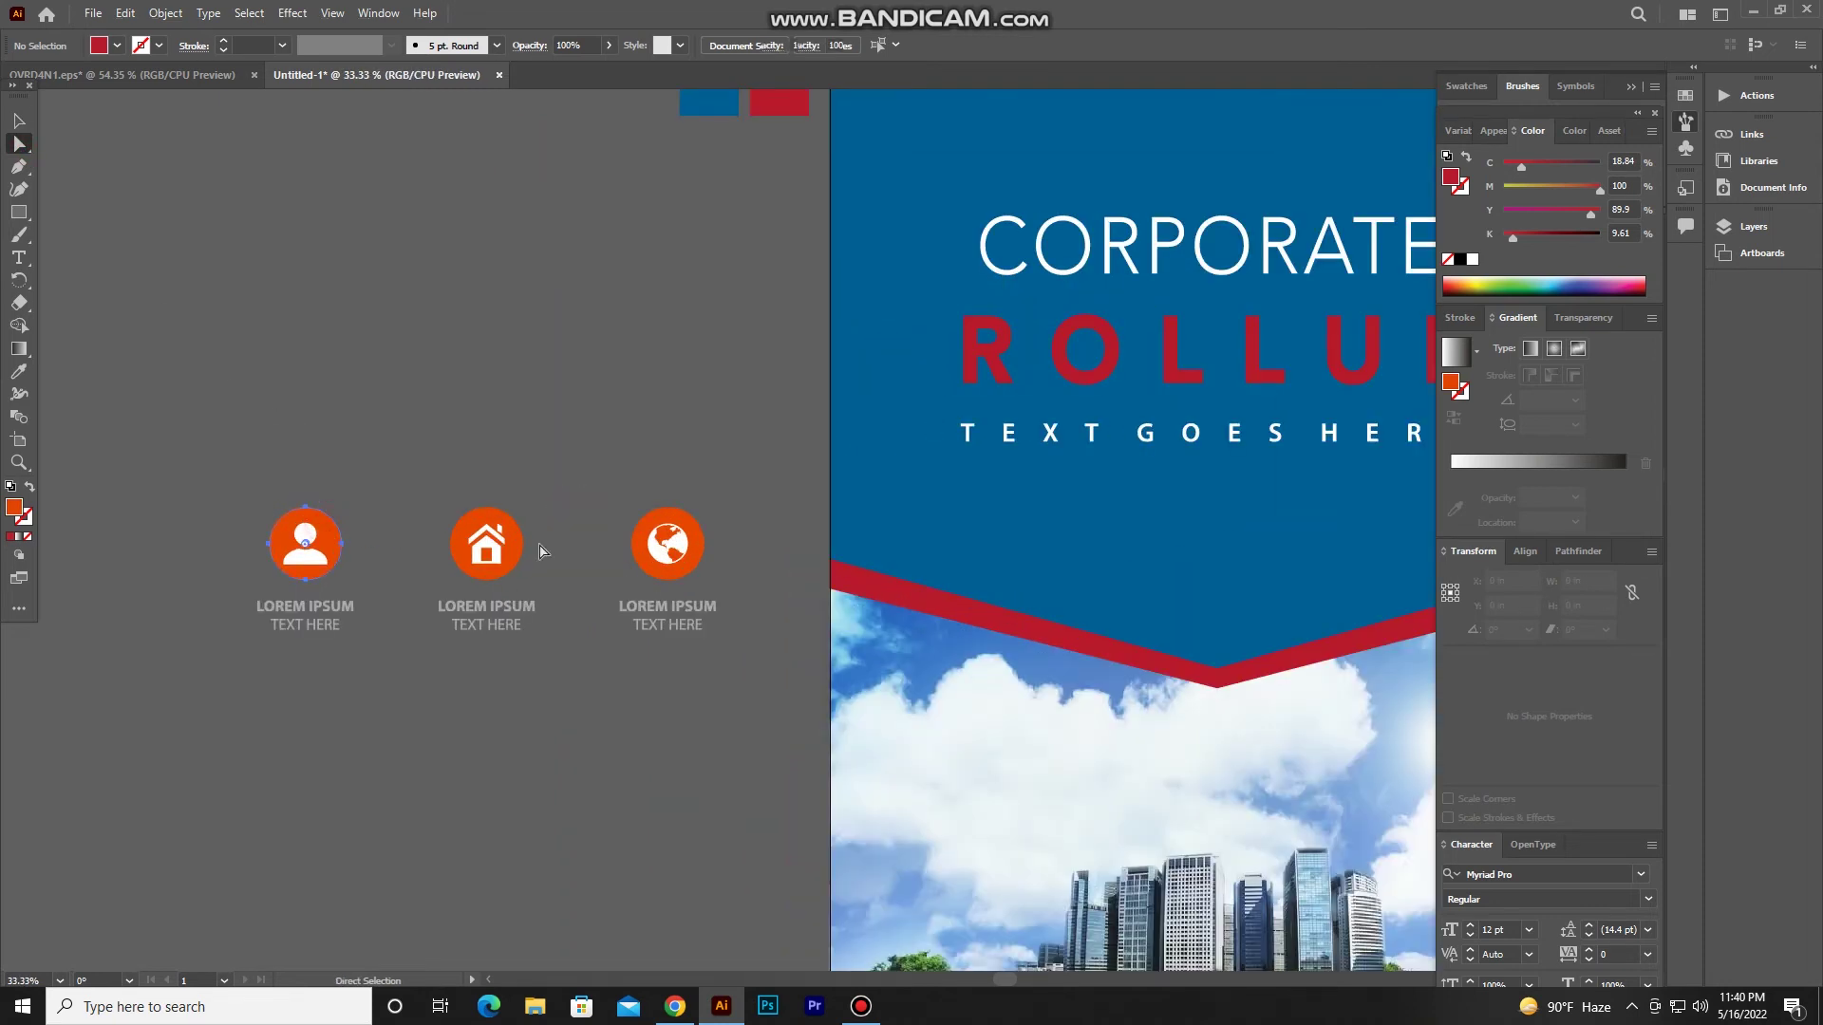
left_click(641, 539, "shift")
key("i")
left_click(857, 325)
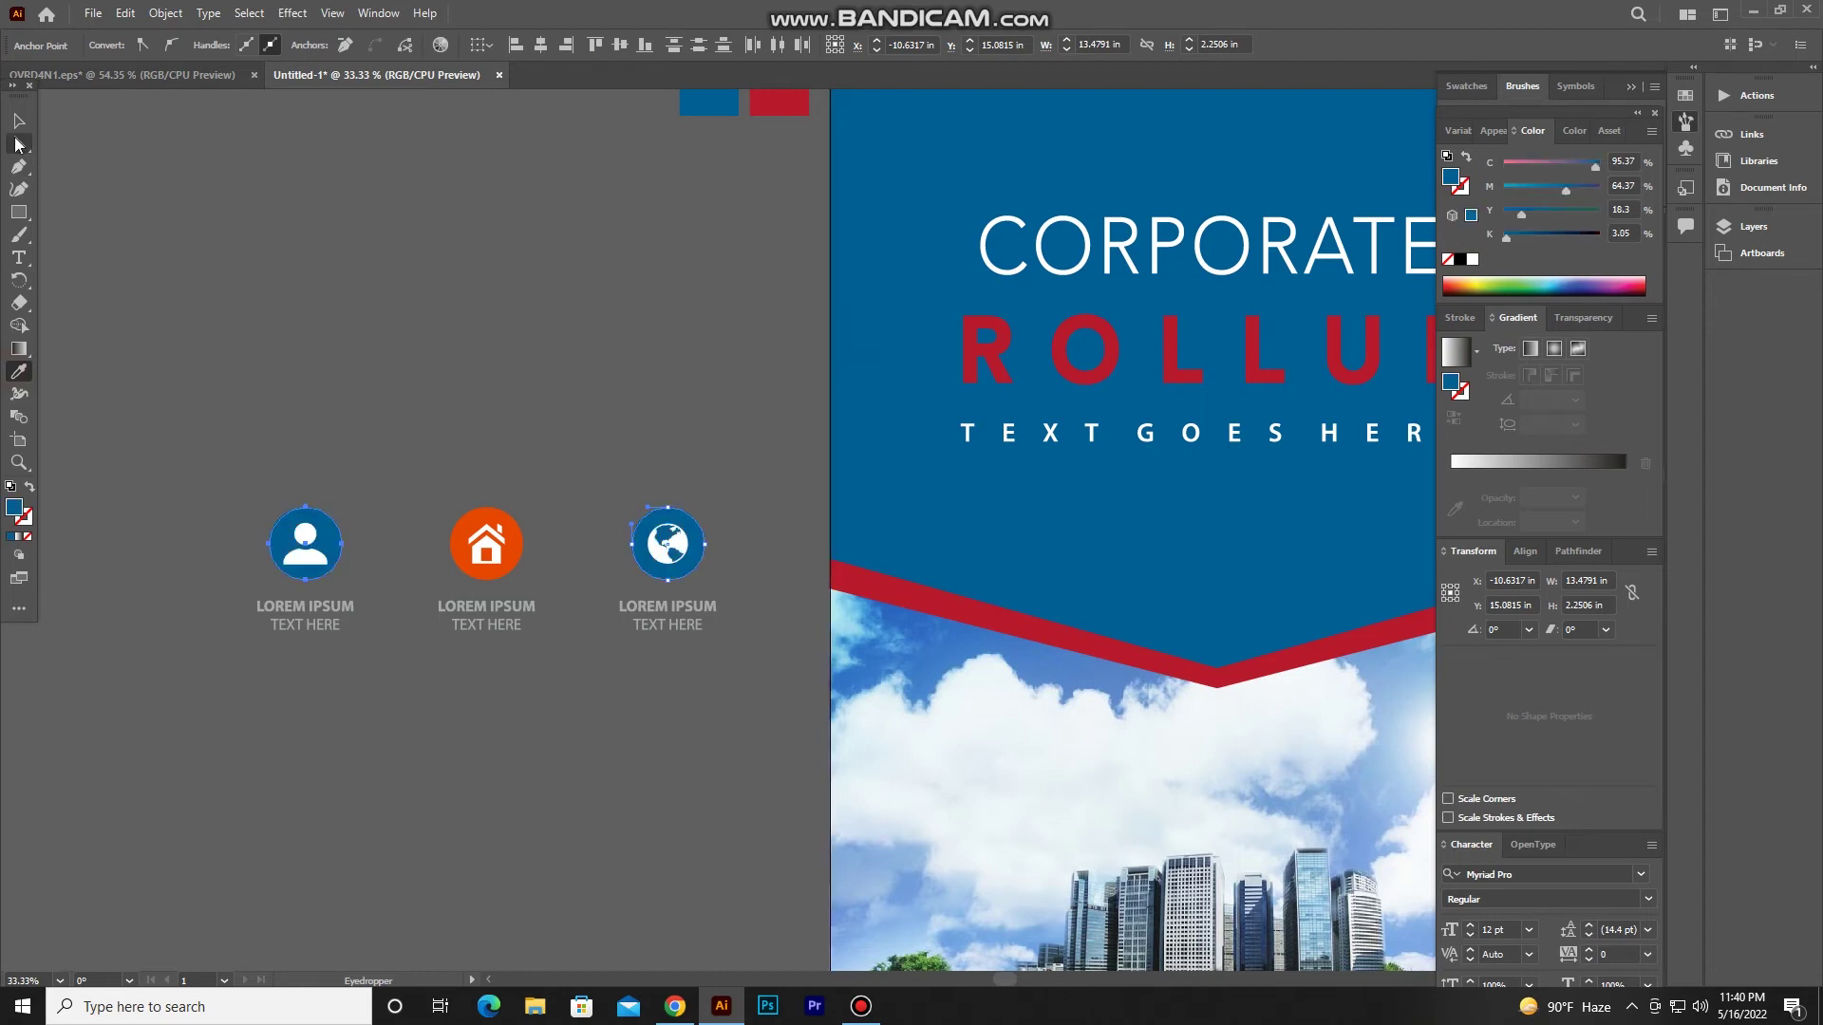
Make the orange house circle red.
left_click(18, 143)
left_click(463, 517)
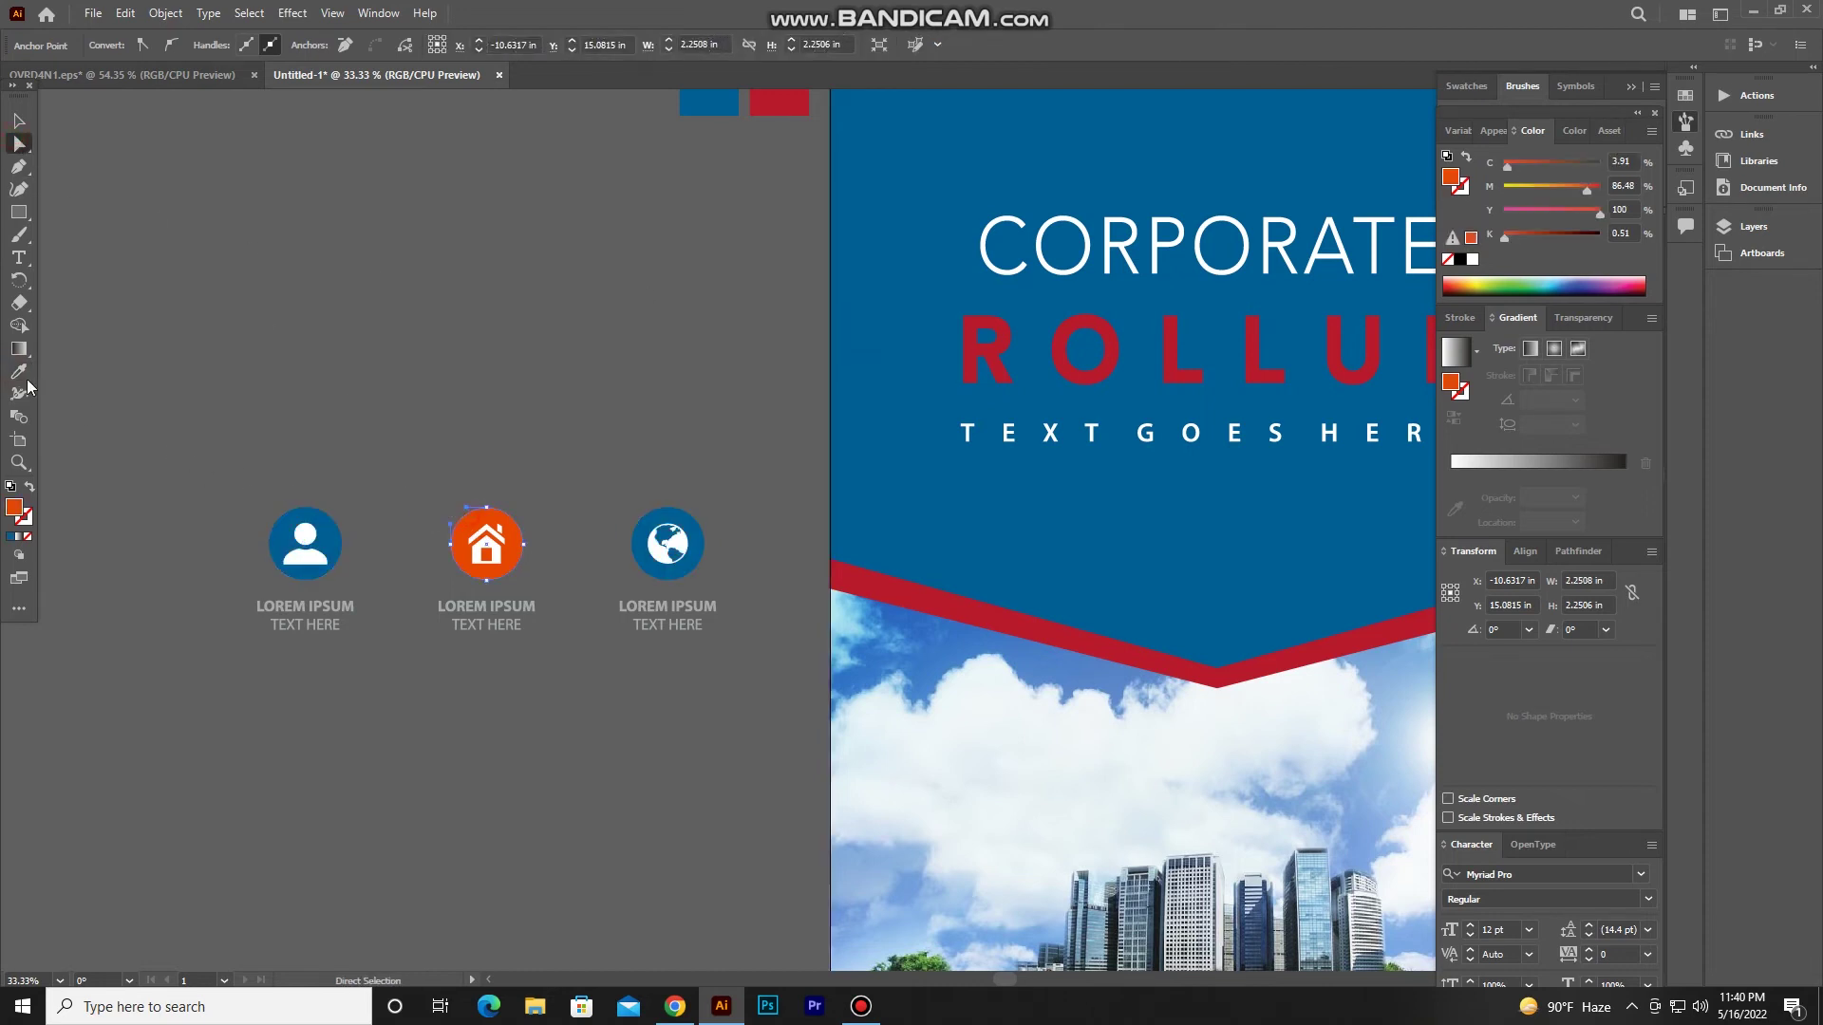
left_click(854, 581)
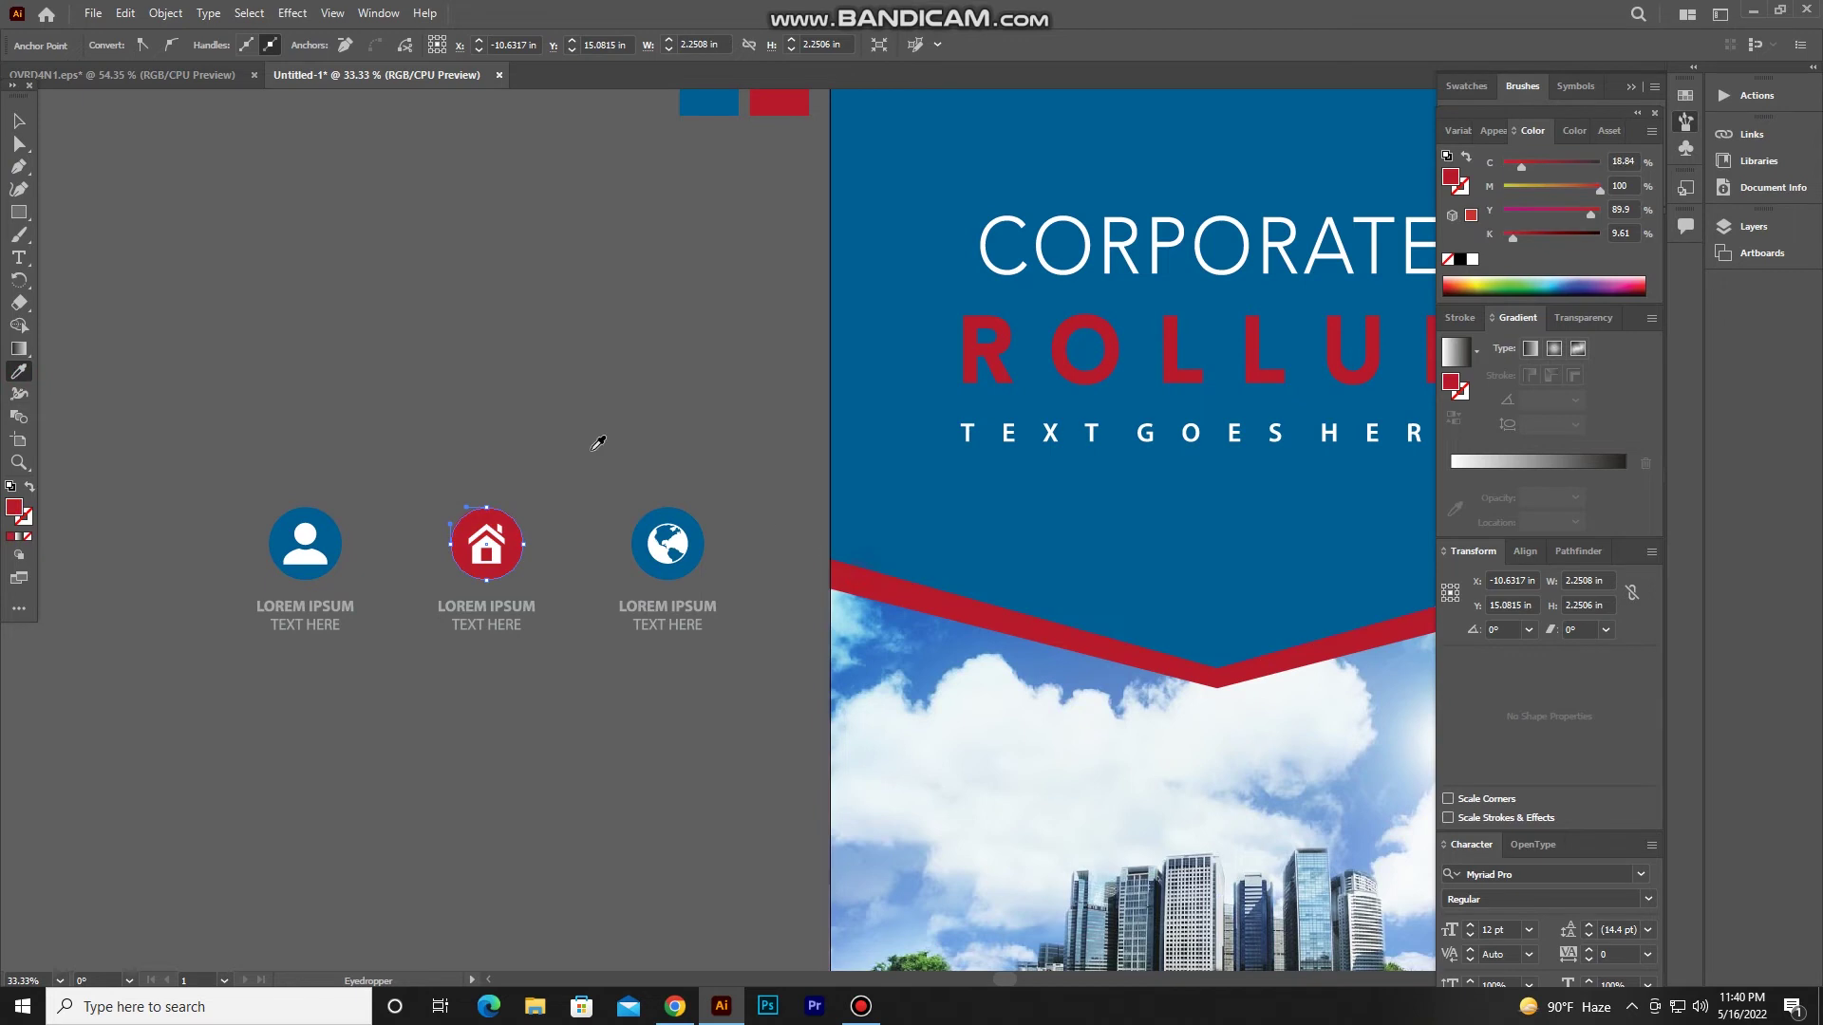
left_click(520, 664)
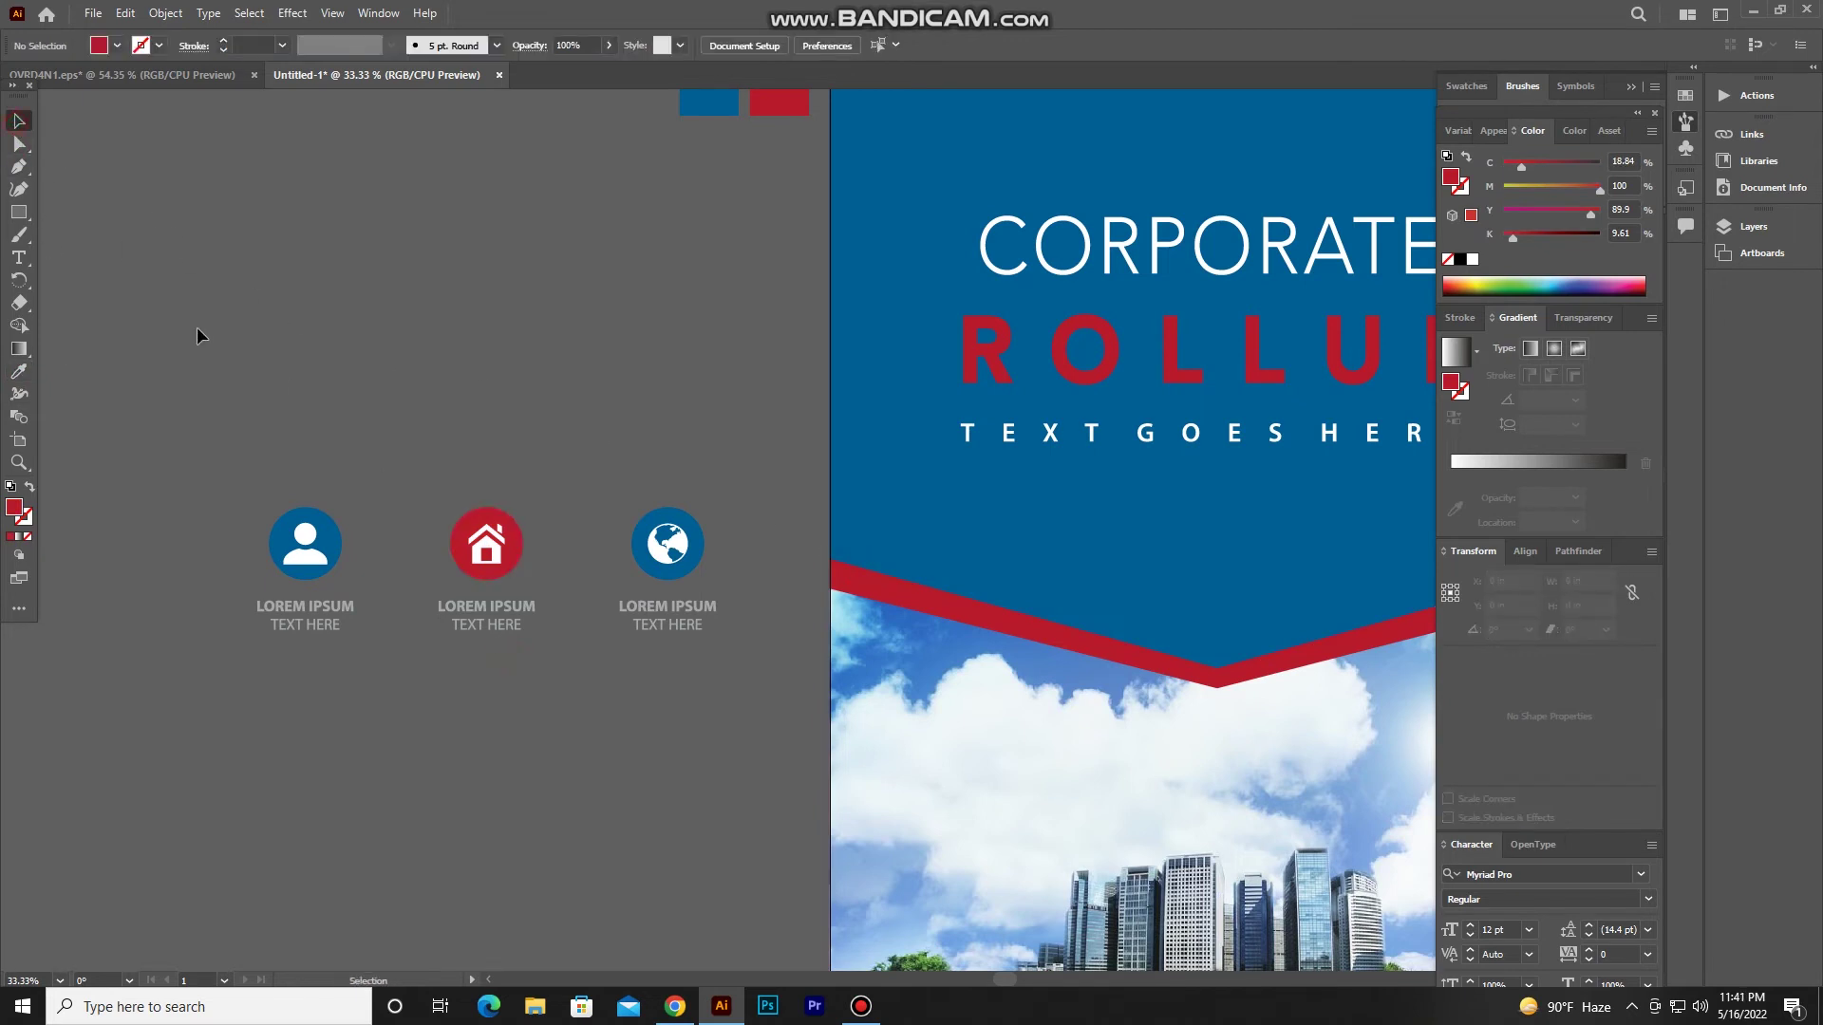
scroll(258, 453, "down", 1)
Move the icon row onto the white panel, bring it to front, and widen it.
left_click_drag(352, 627, 251, 280)
left_click_drag(142, 133, 532, 504)
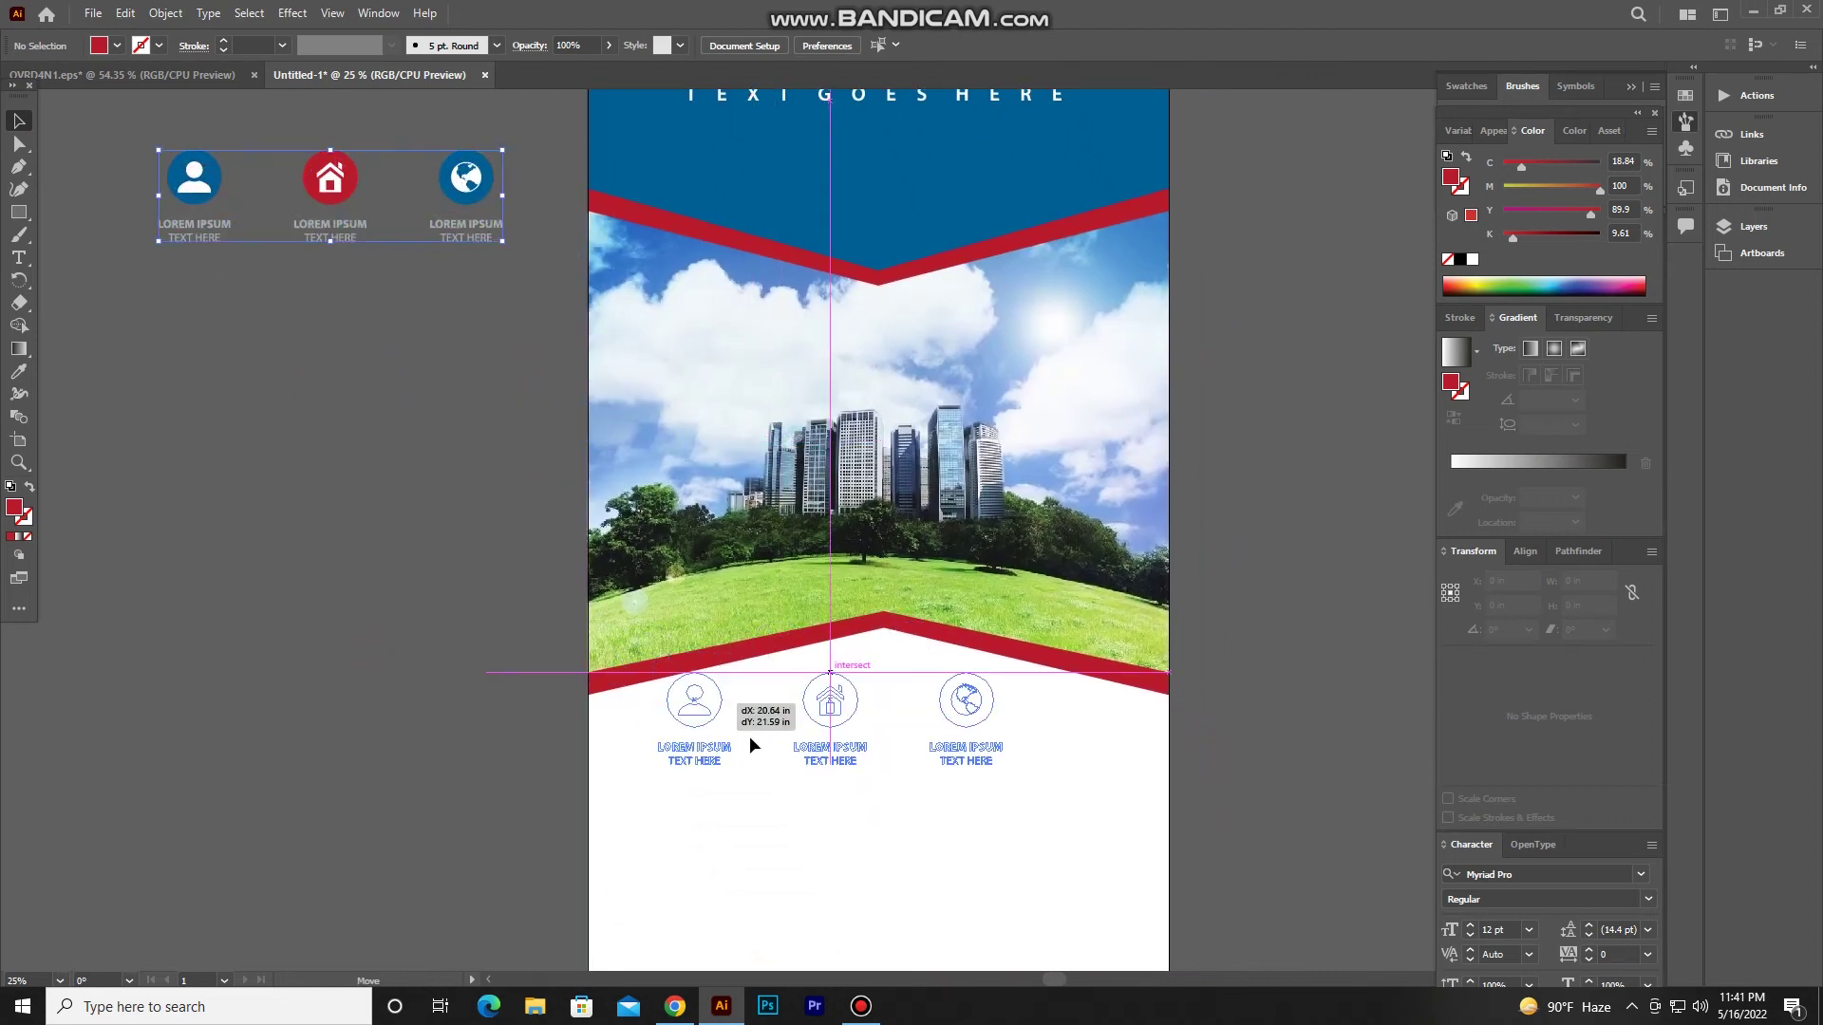
left_click_drag(380, 200, 928, 757)
right_click(1035, 760)
mouse_move(1125, 661)
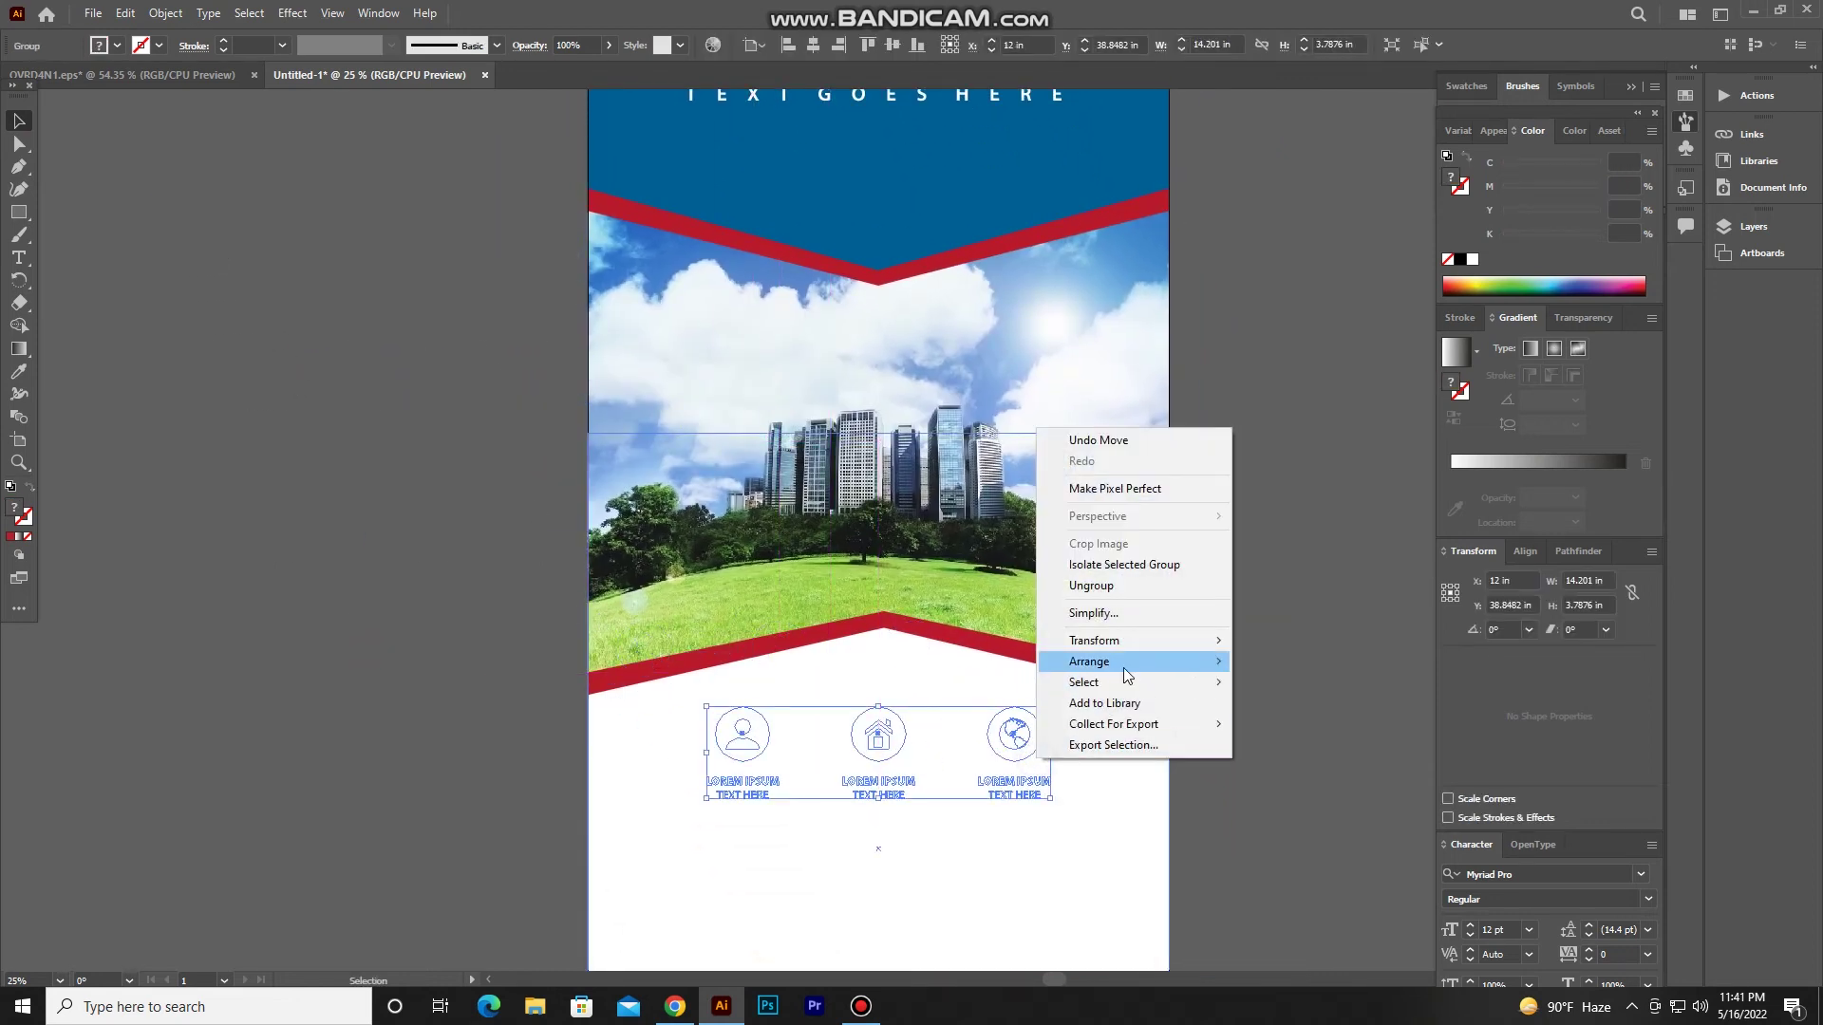
left_click(1254, 661)
mouse_move(1051, 751)
left_mouse_down()
mouse_move(1095, 752)
mouse_move(1095, 799)
left_mouse_up()
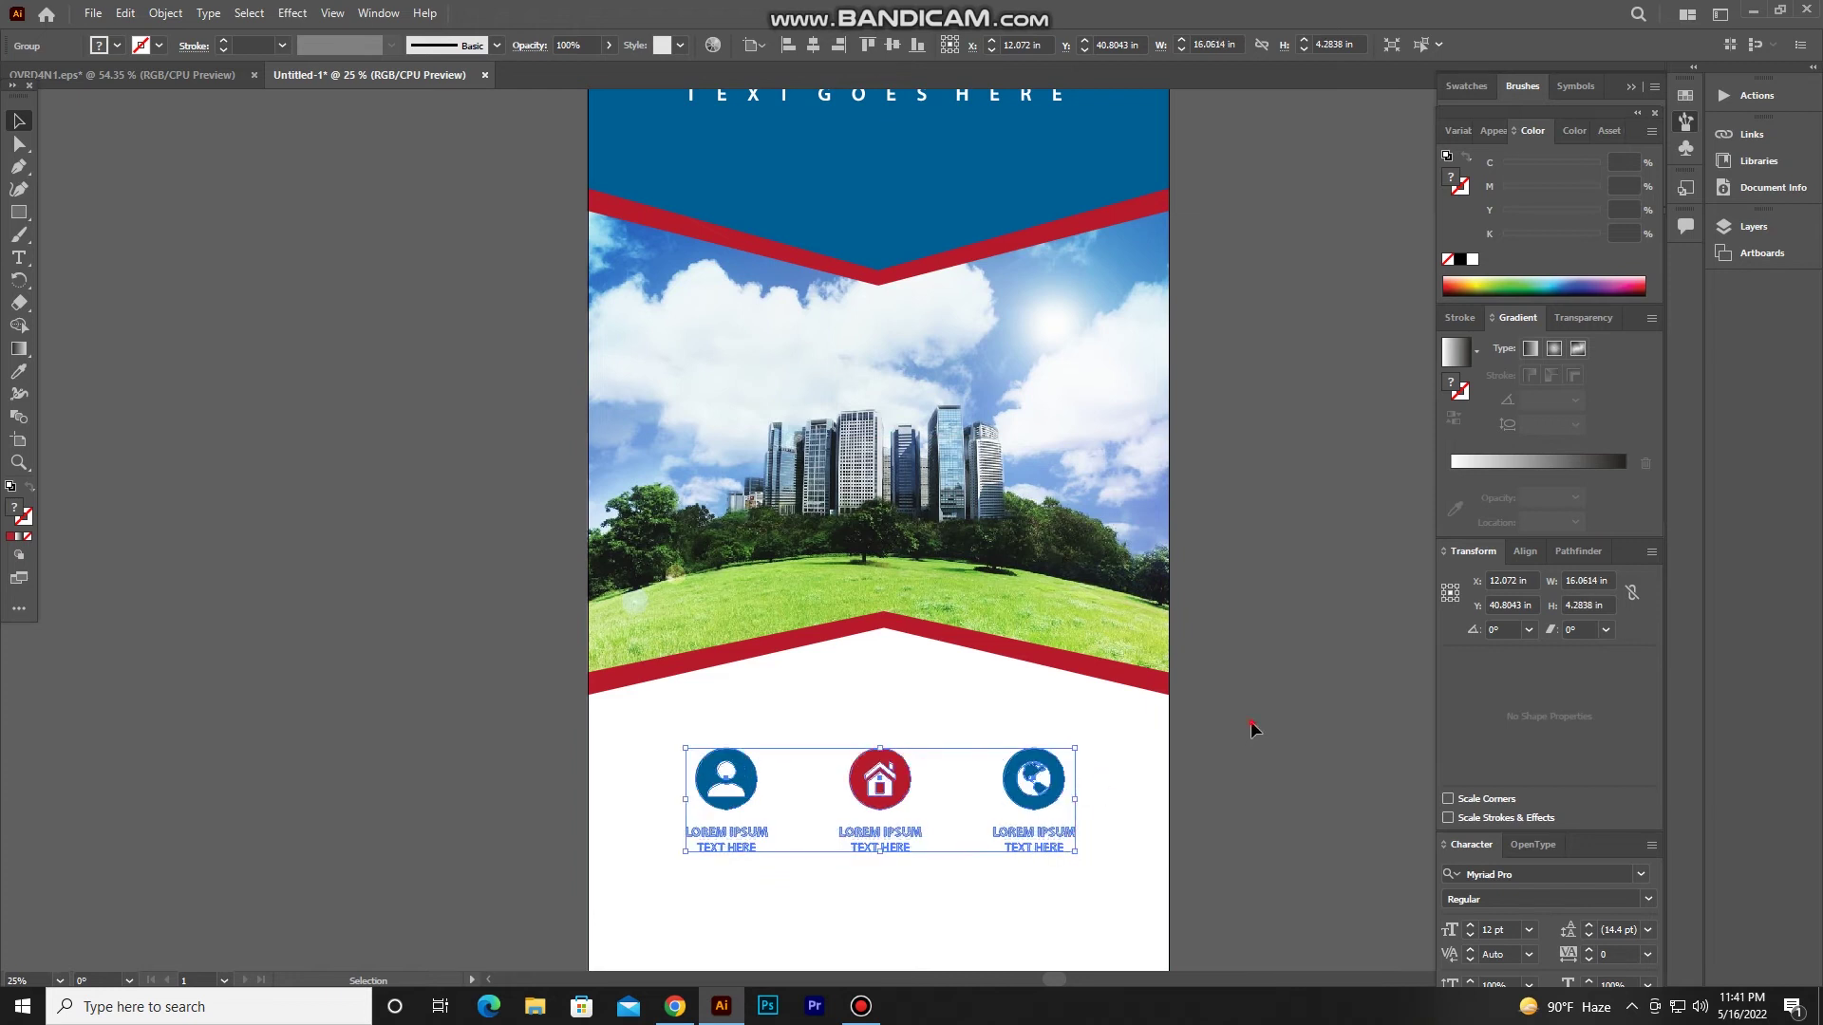
left_click(1250, 730)
scroll(1250, 730, "down", 1)
scroll(1251, 730, "down", 1)
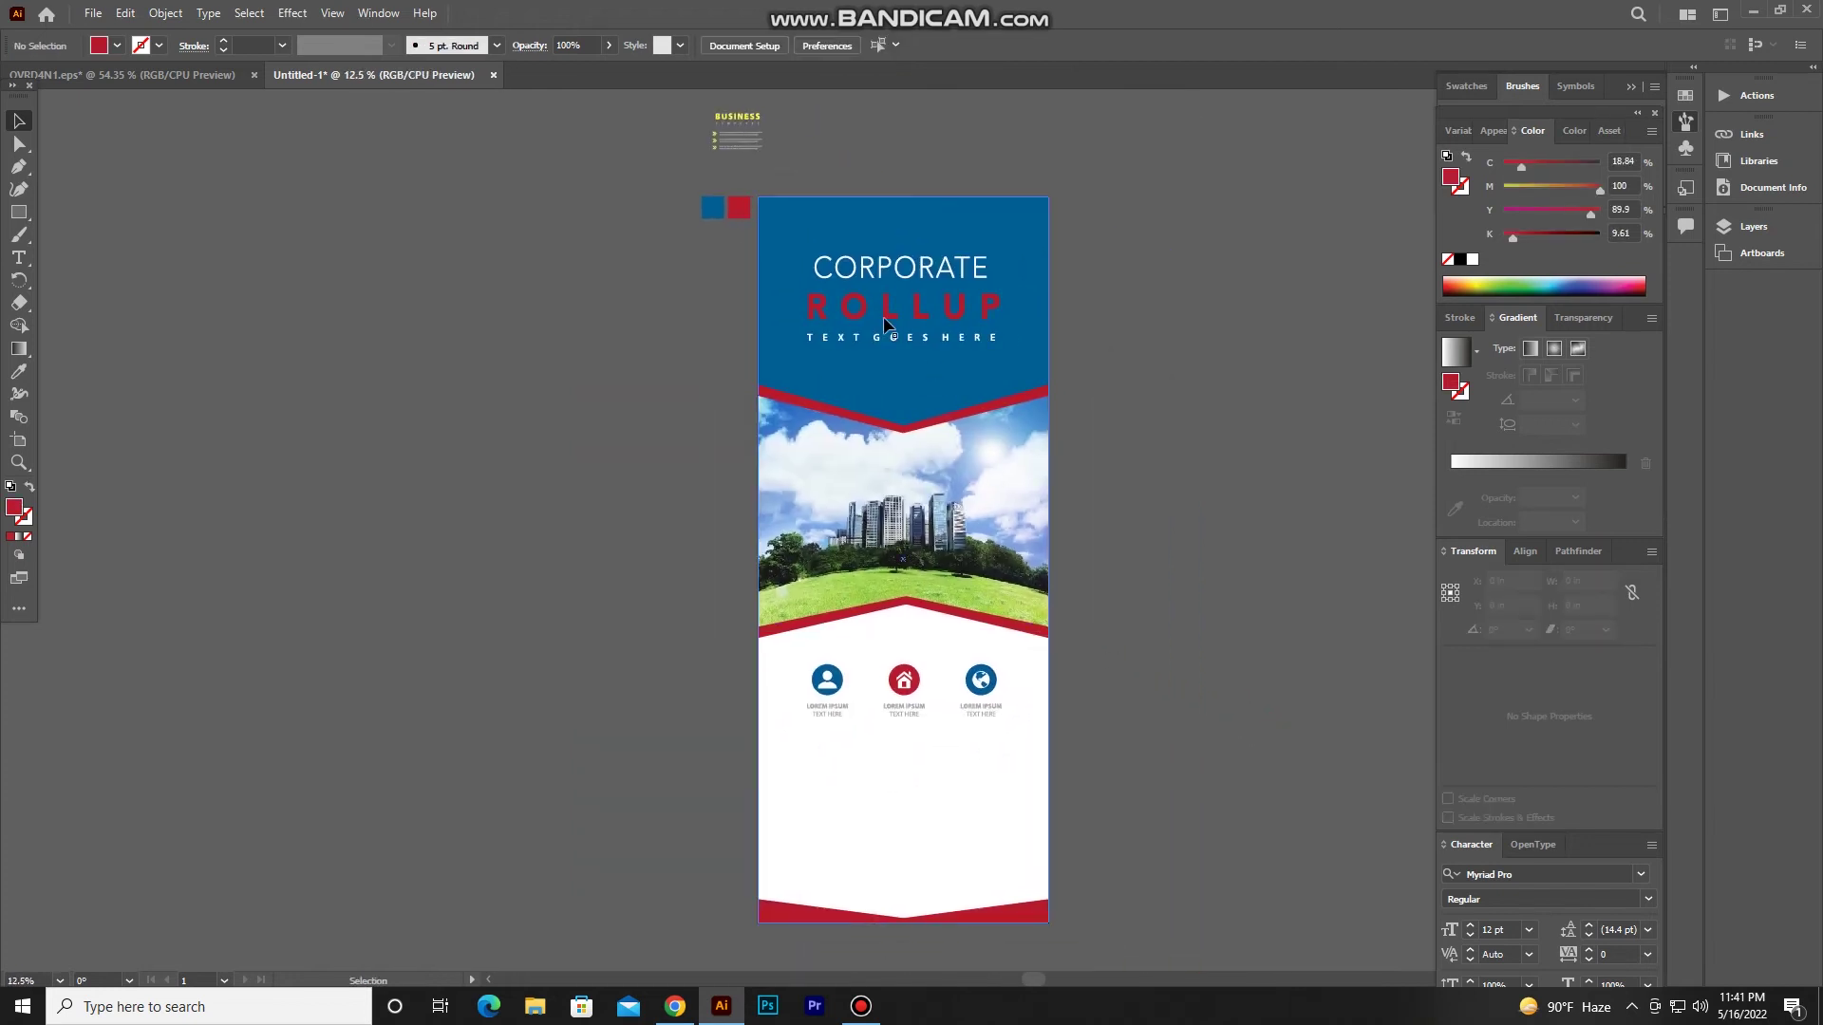
Recolour the BUSINESS letters red with the Eyedropper.
mouse_move(731, 118)
left_mouse_down()
mouse_move(555, 441)
mouse_move(648, 517)
mouse_move(634, 503)
left_mouse_up()
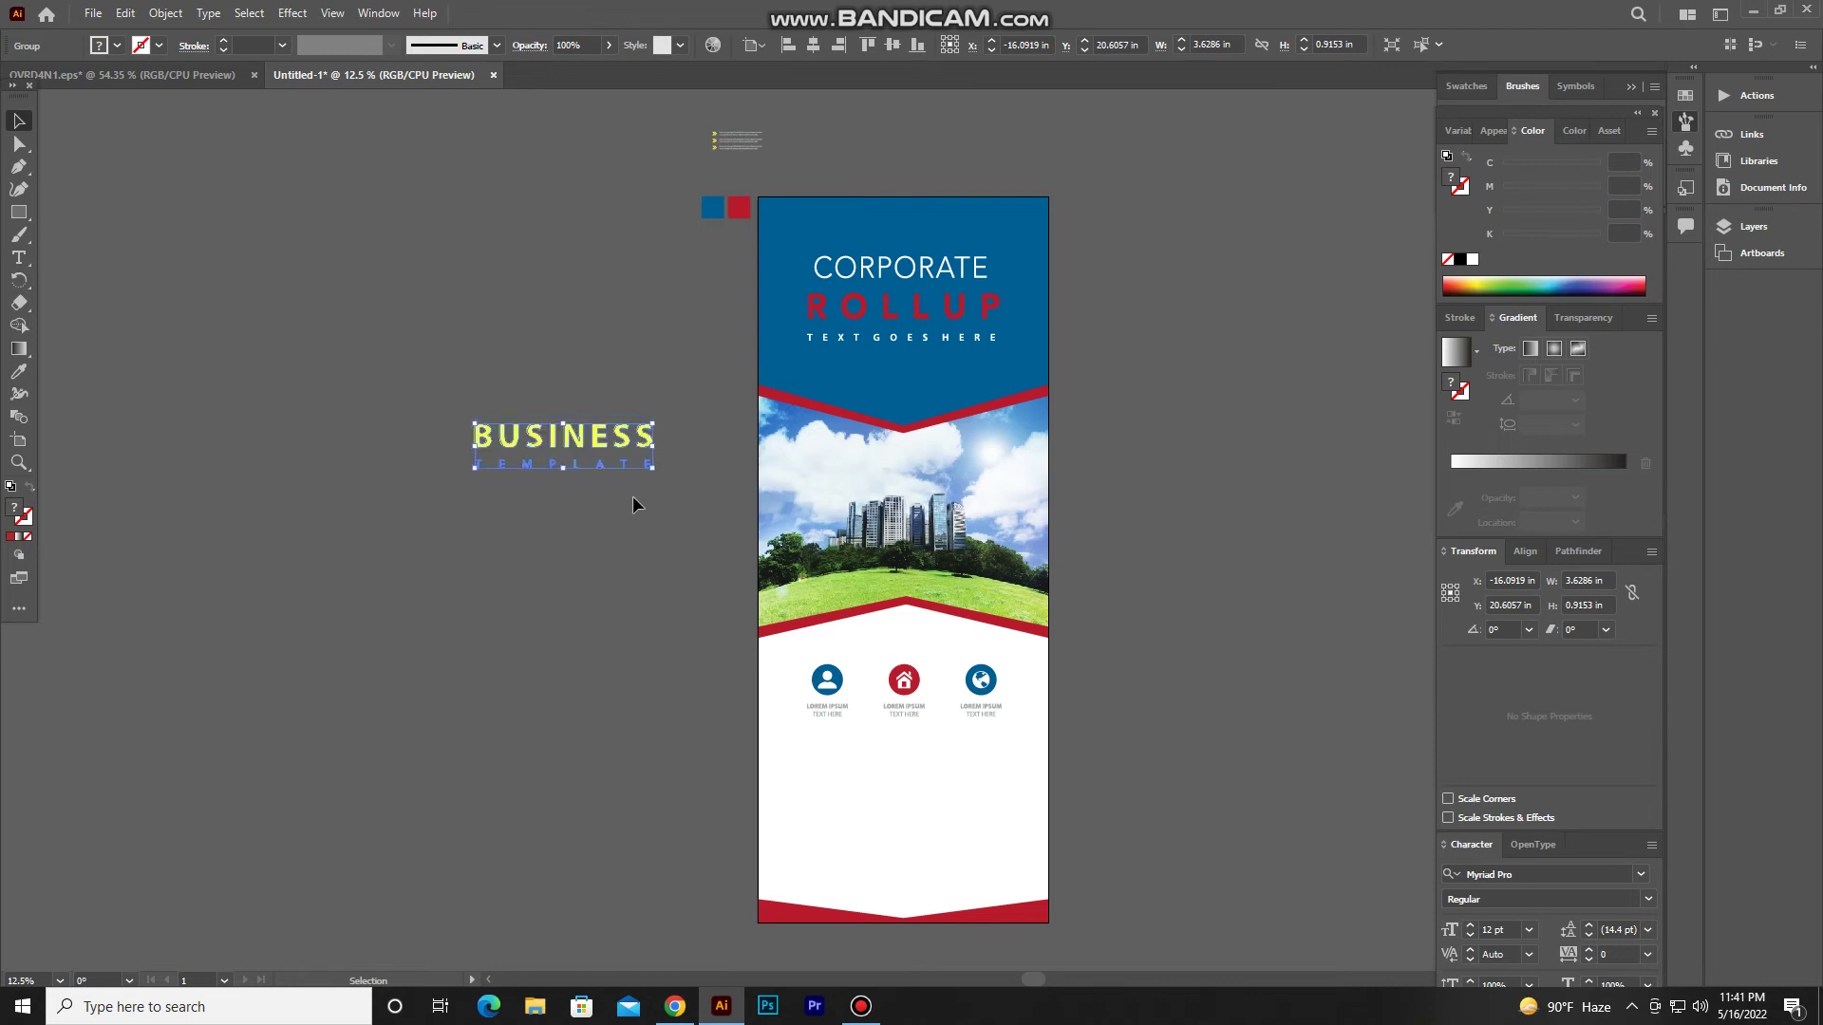
left_click(104, 229)
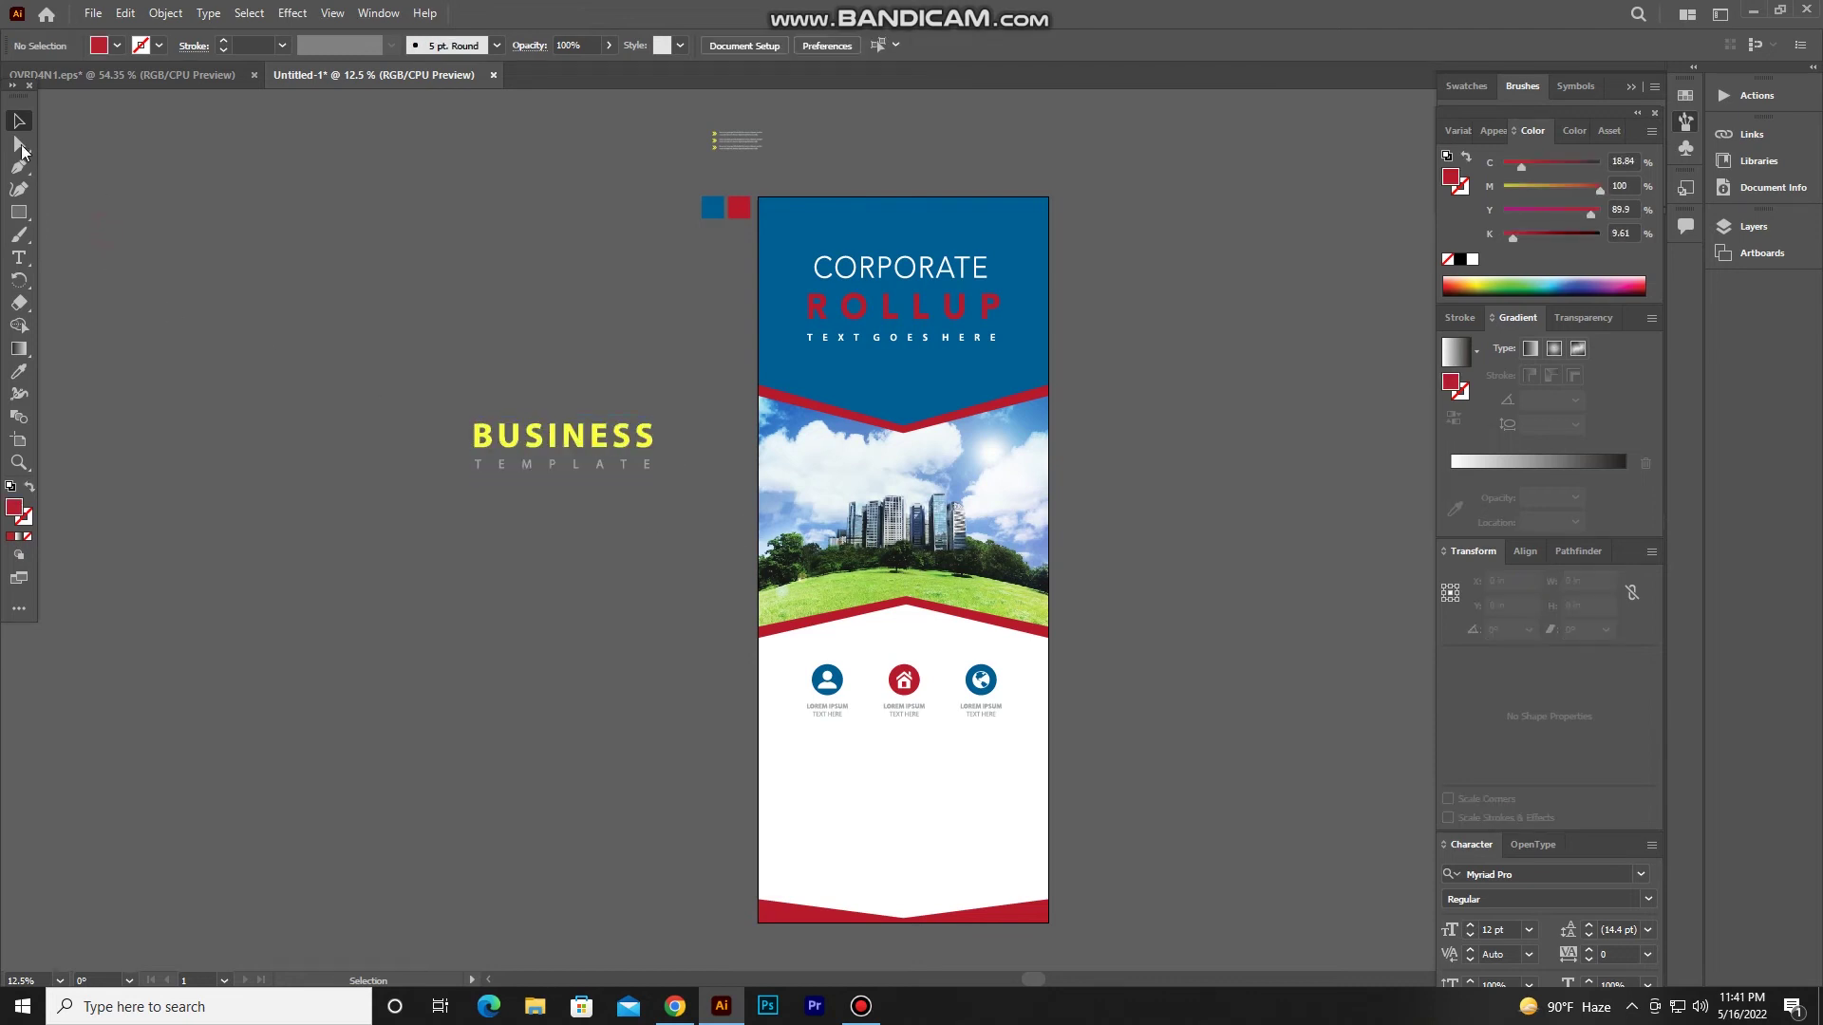
left_click(532, 438)
key("i")
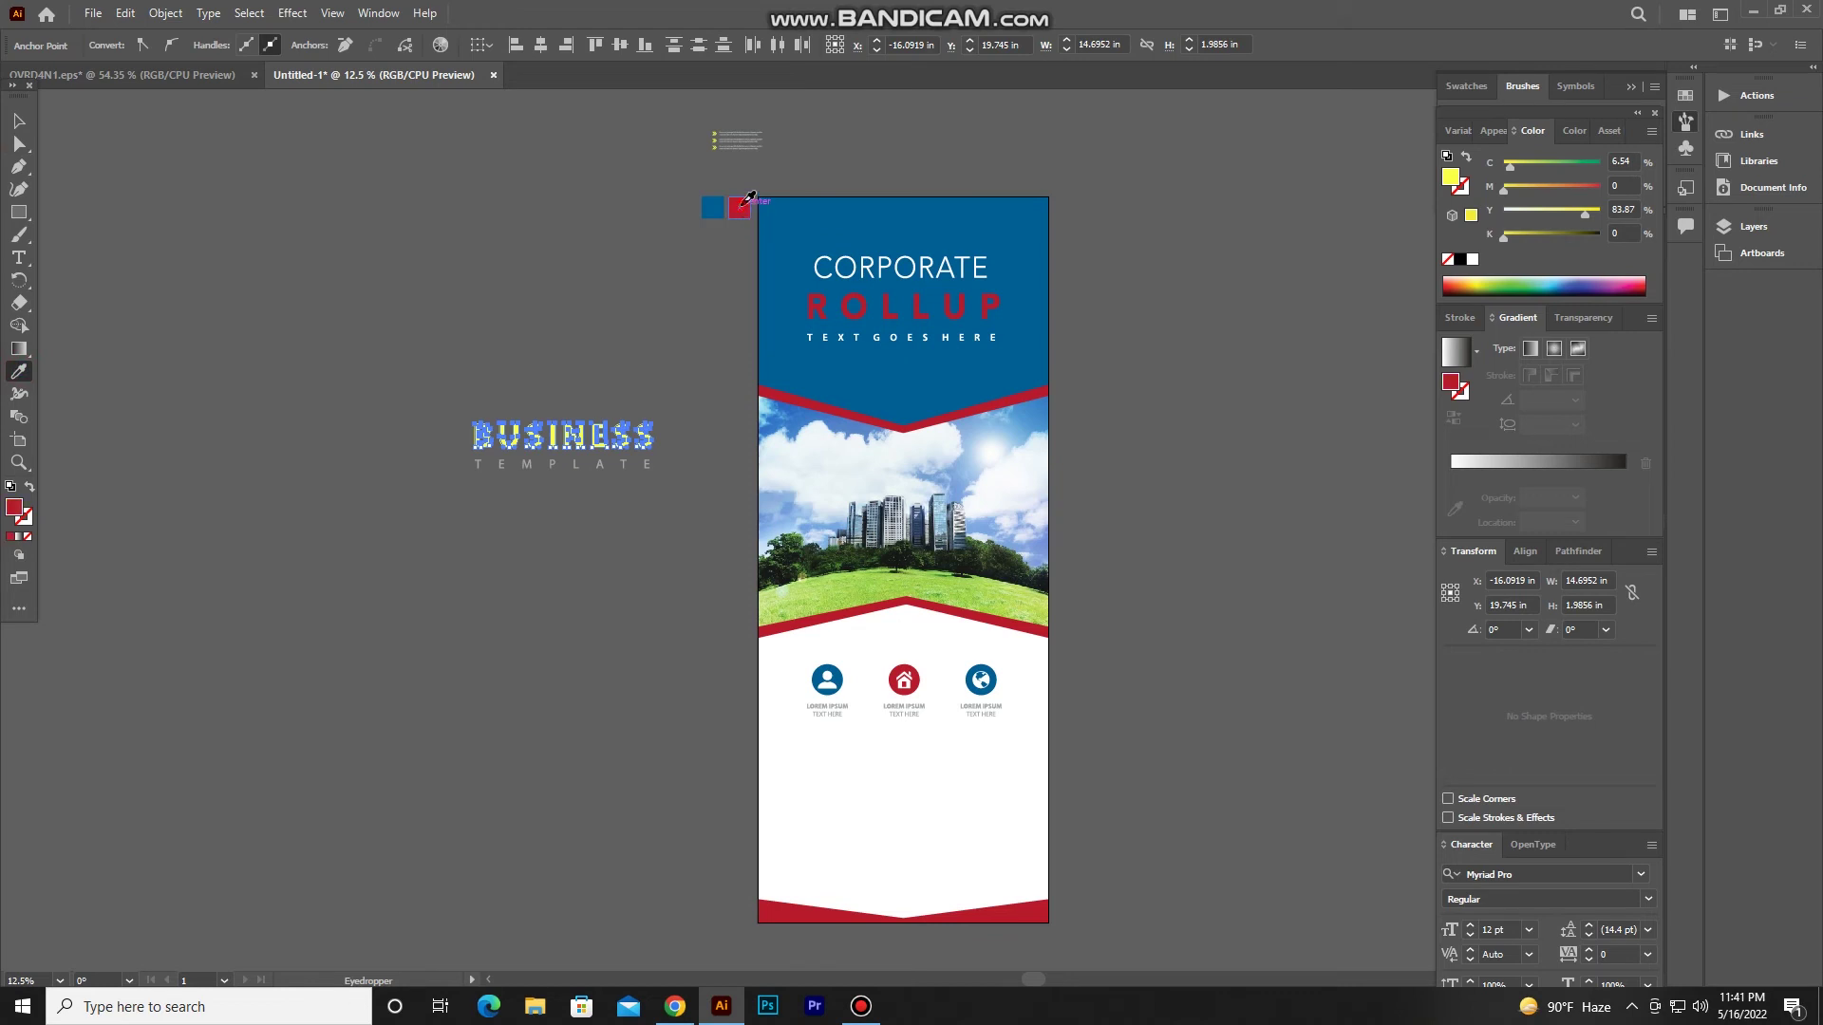
left_click(741, 205)
left_click(24, 123)
left_click(518, 412)
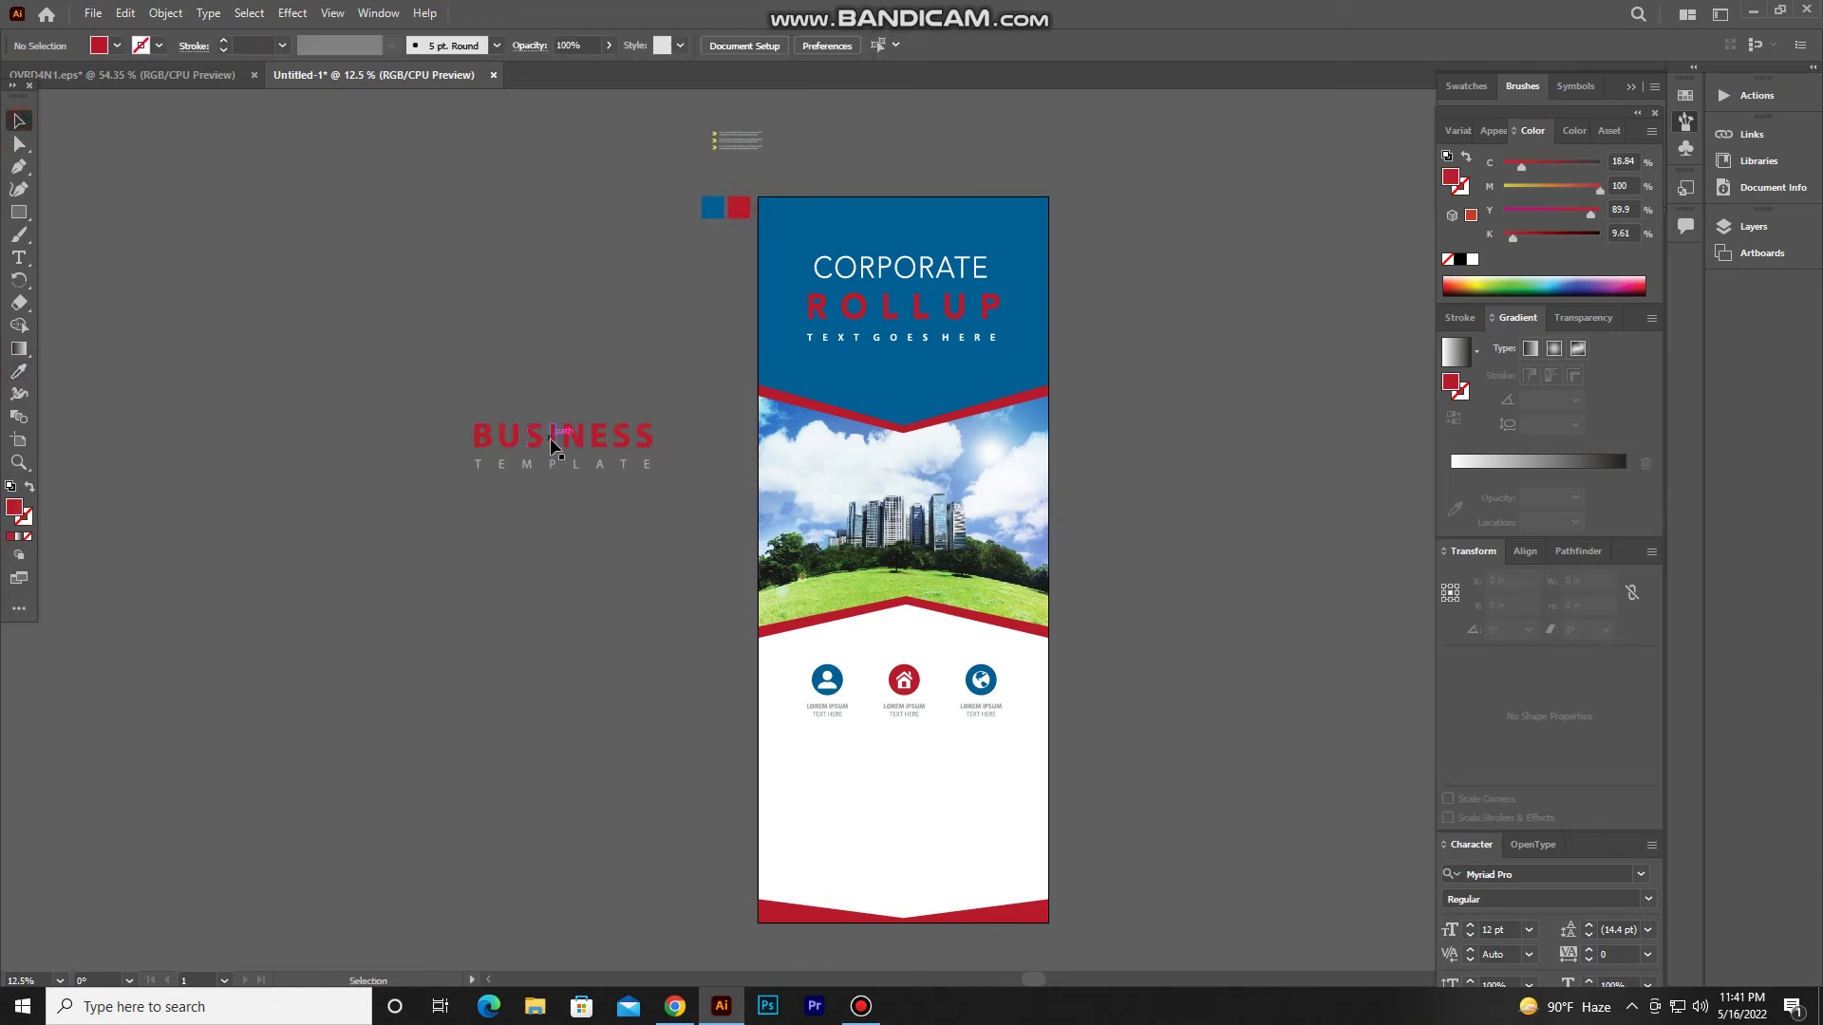
Place the BUSINESS TEMPLATE title below the icons and bring it to front.
left_click_drag(560, 435, 892, 756)
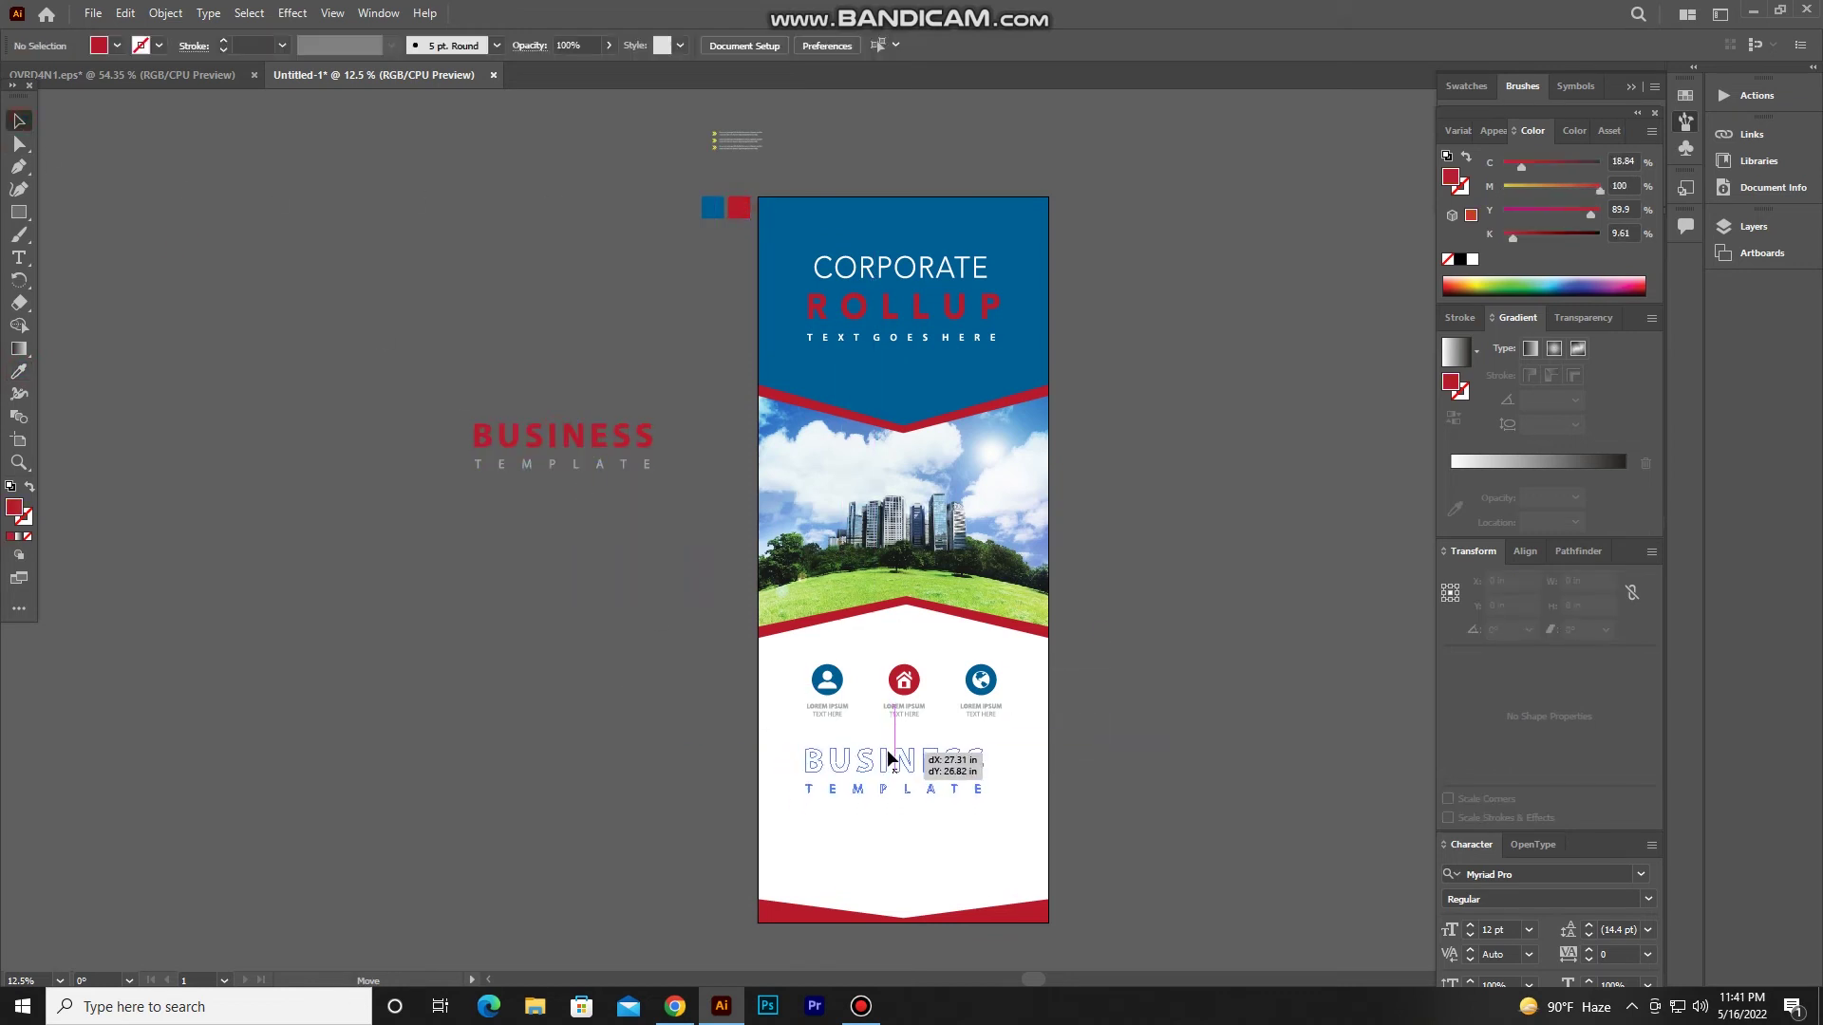
right_click(1147, 721)
mouse_move(1202, 627)
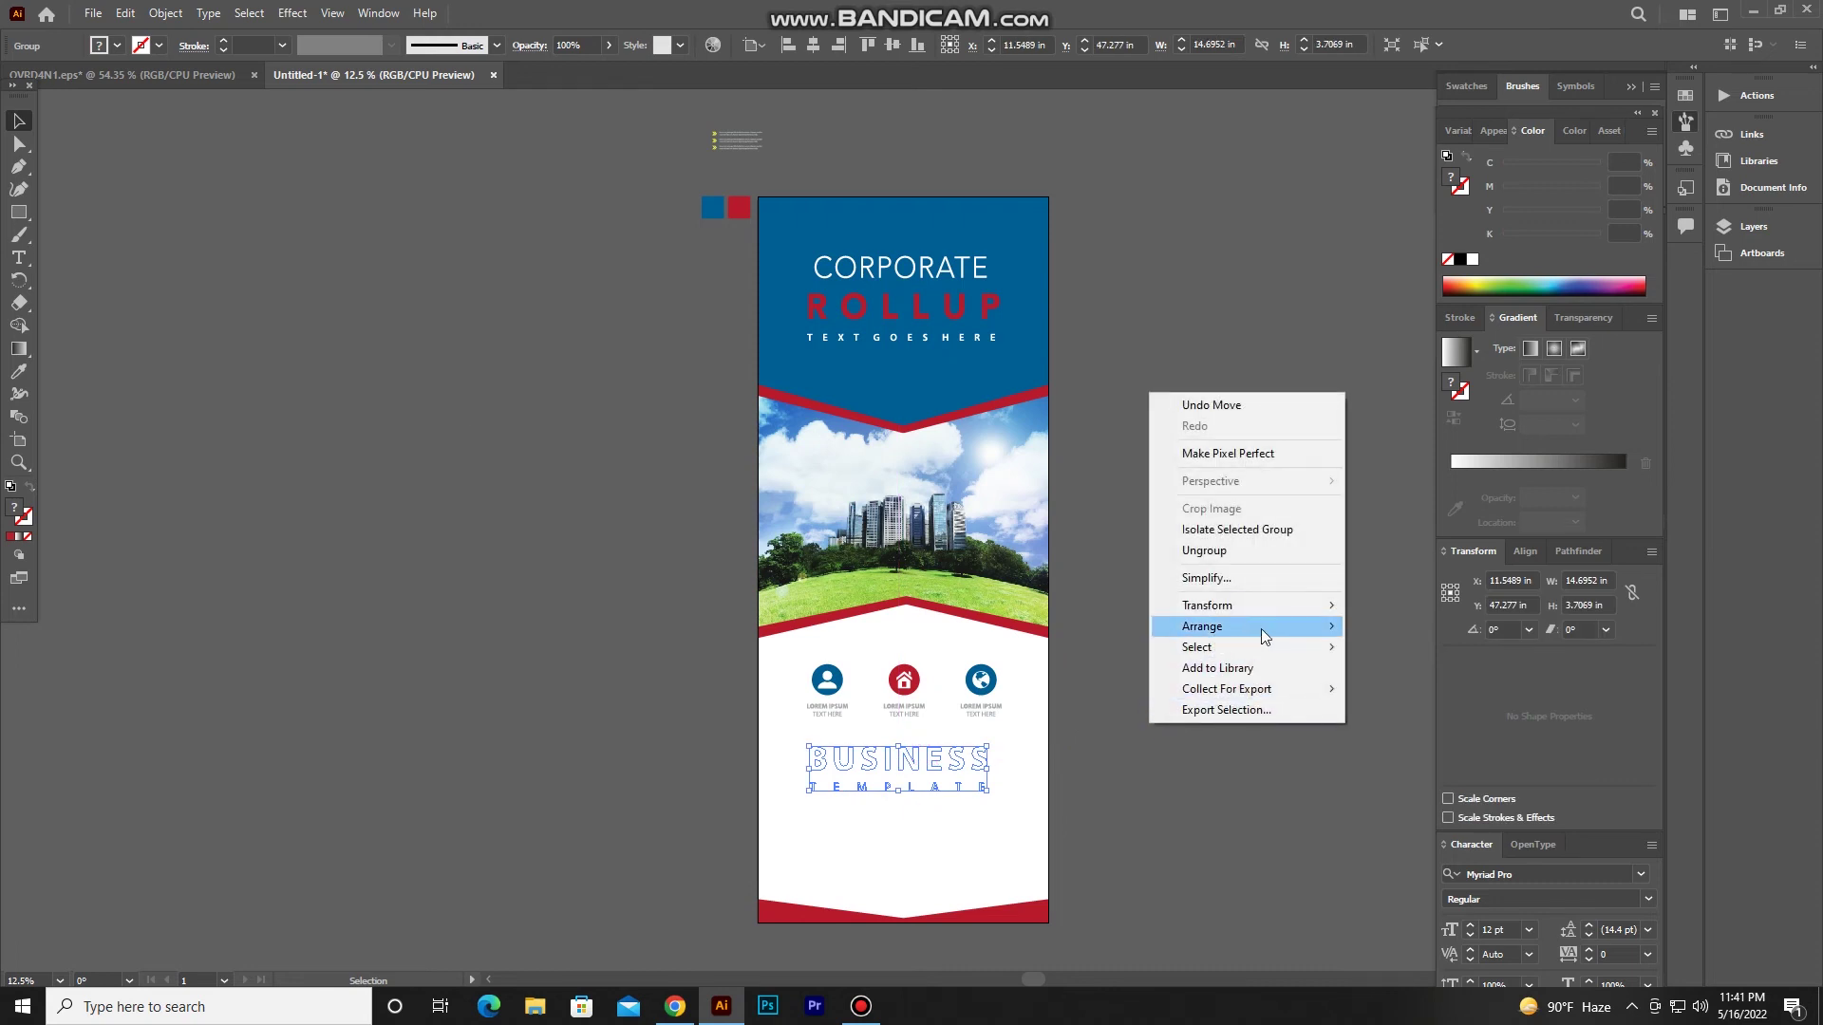
left_click(1405, 625)
left_click(1225, 679)
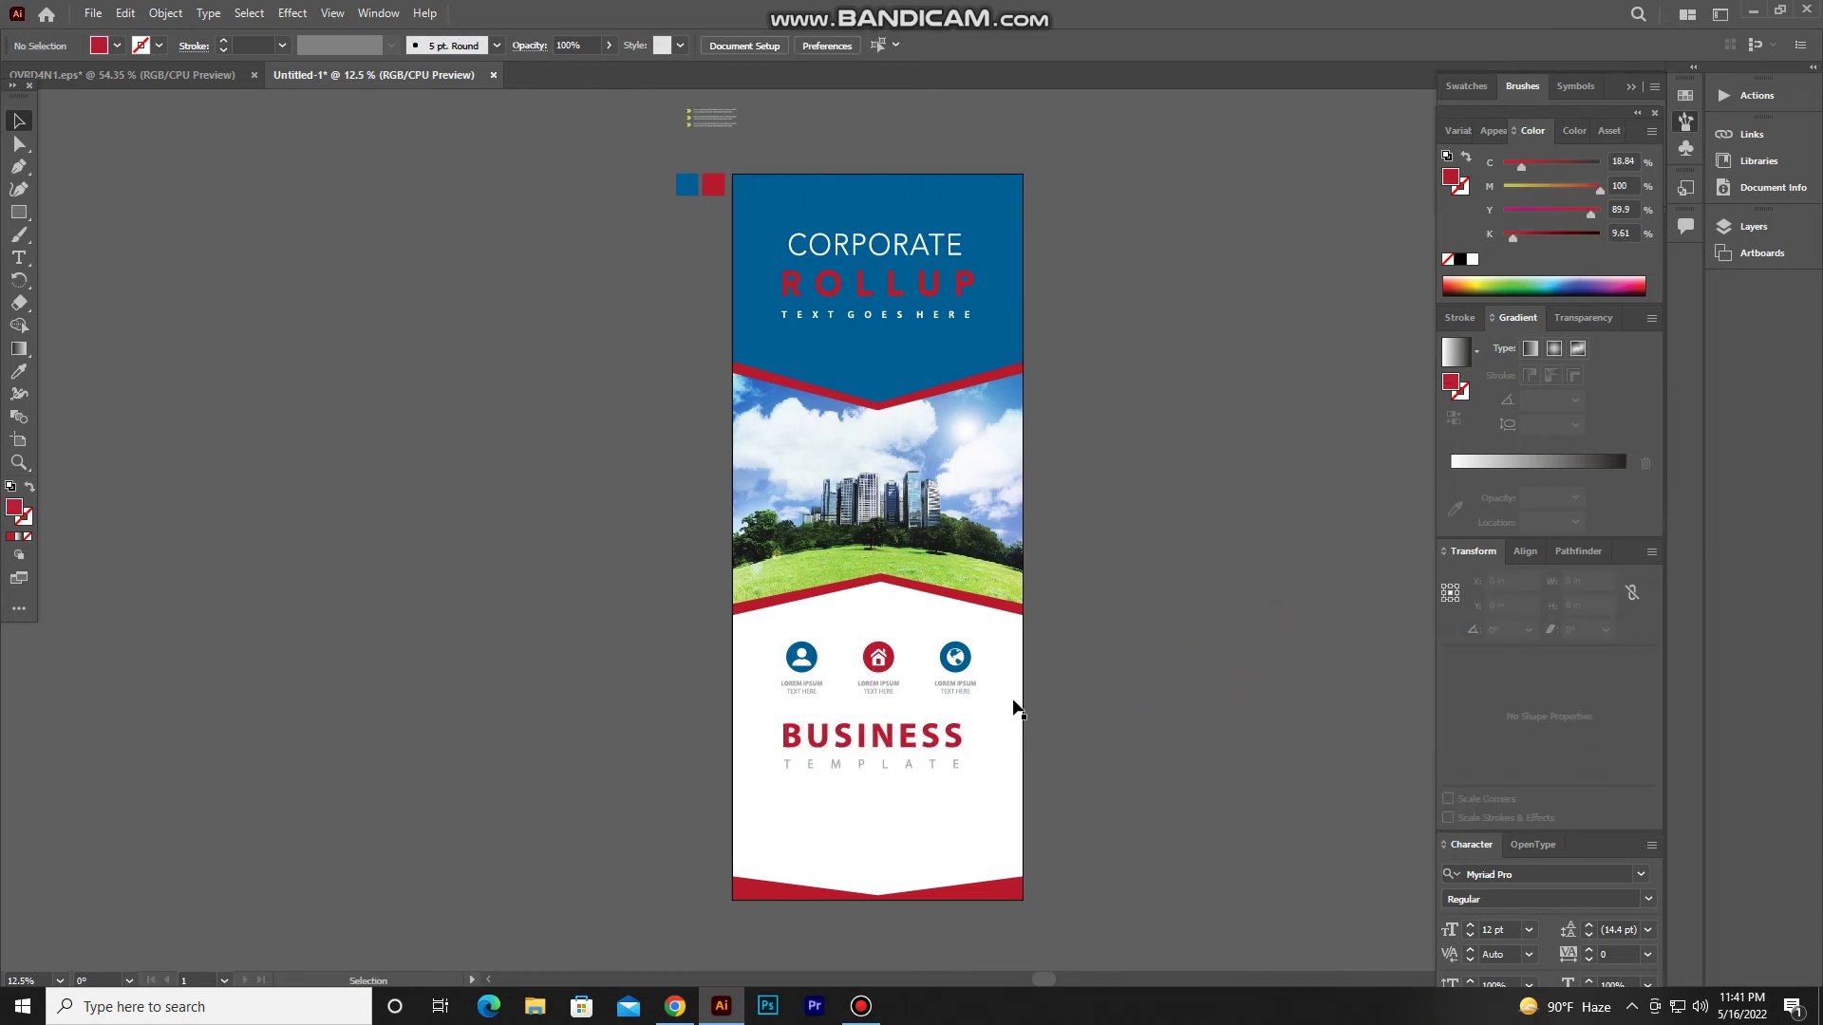
Resize the title, raise it with the icon row, and centre both horizontally.
left_click_drag(877, 662, 877, 643)
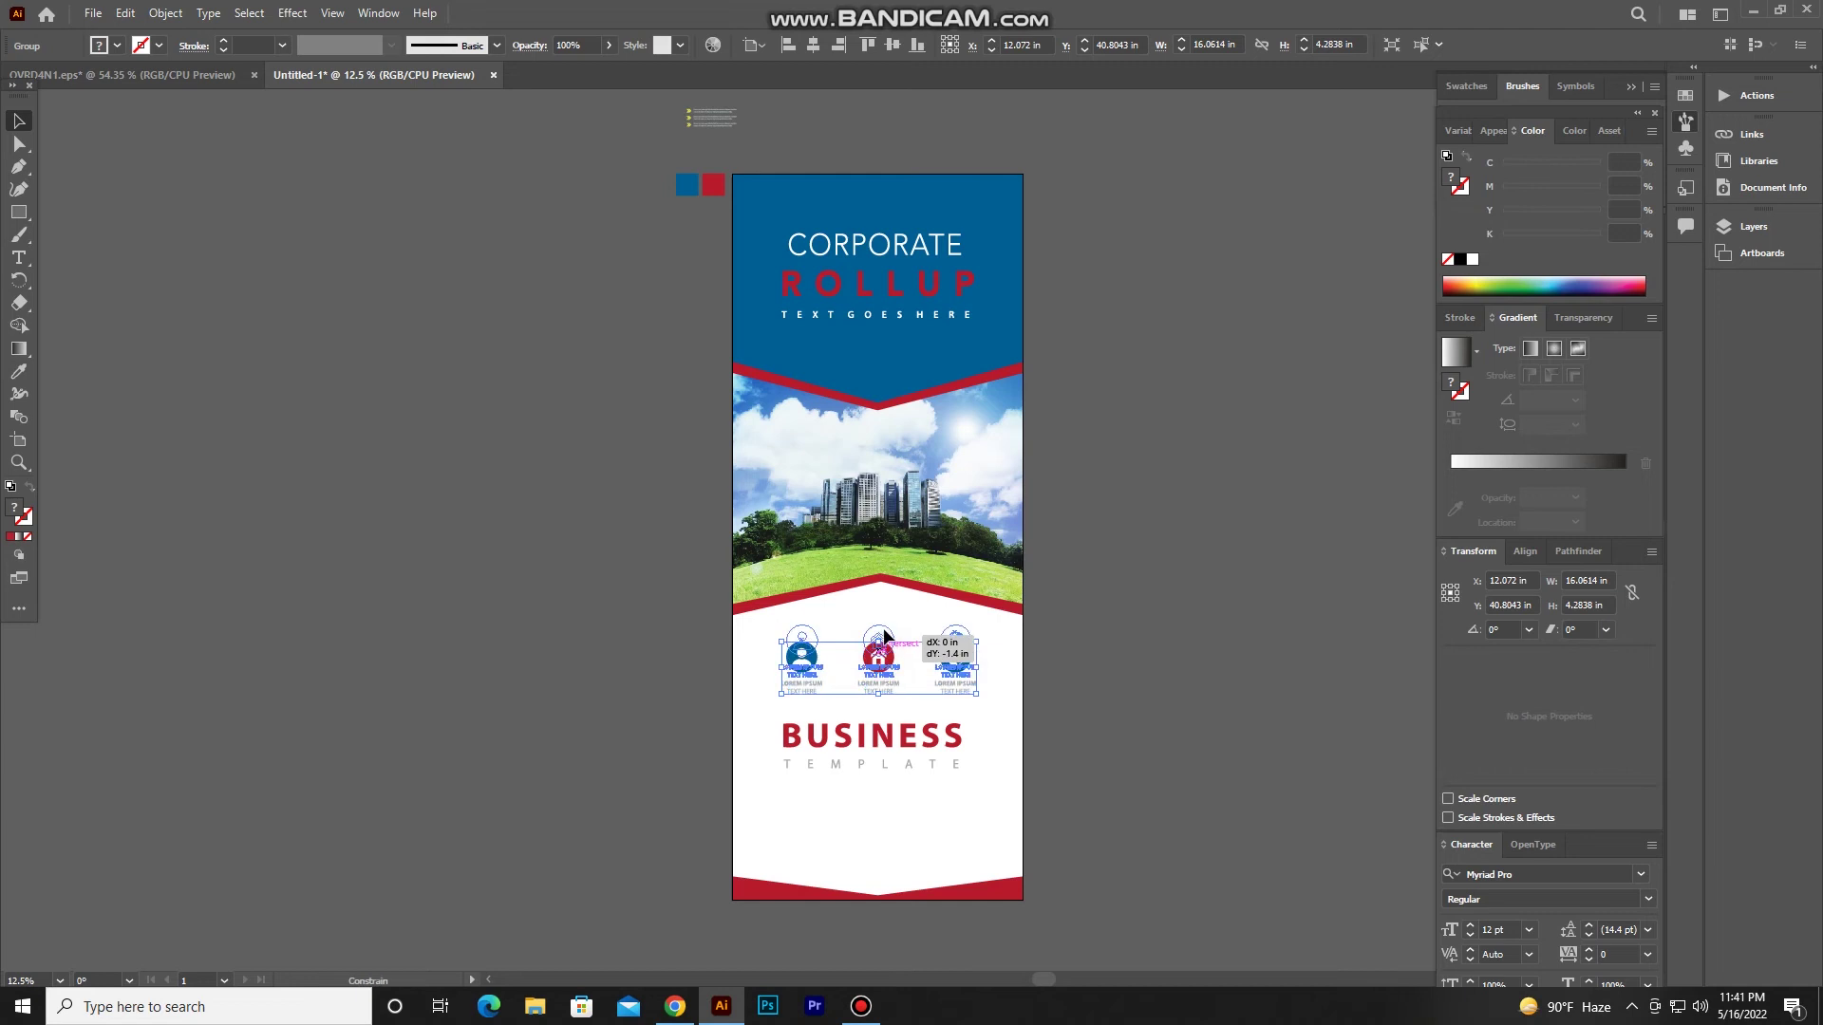
left_click_drag(905, 741, 905, 713)
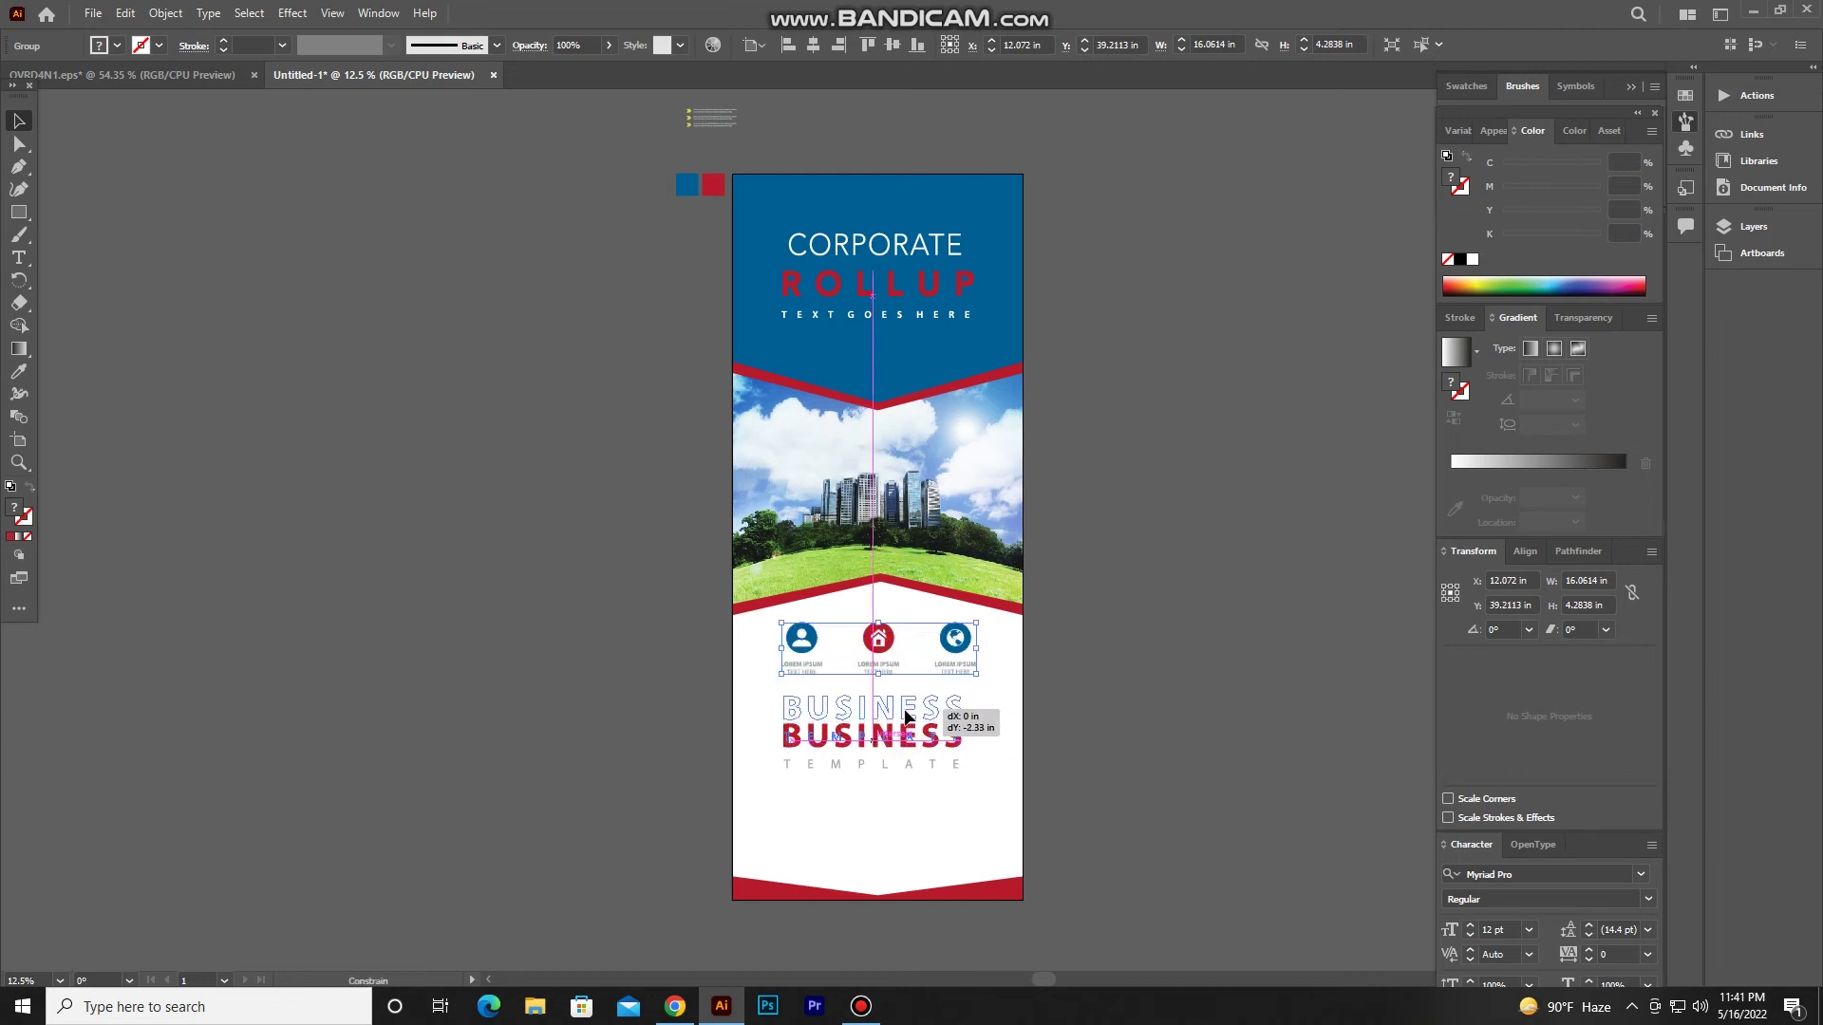
left_click_drag(963, 741, 975, 749)
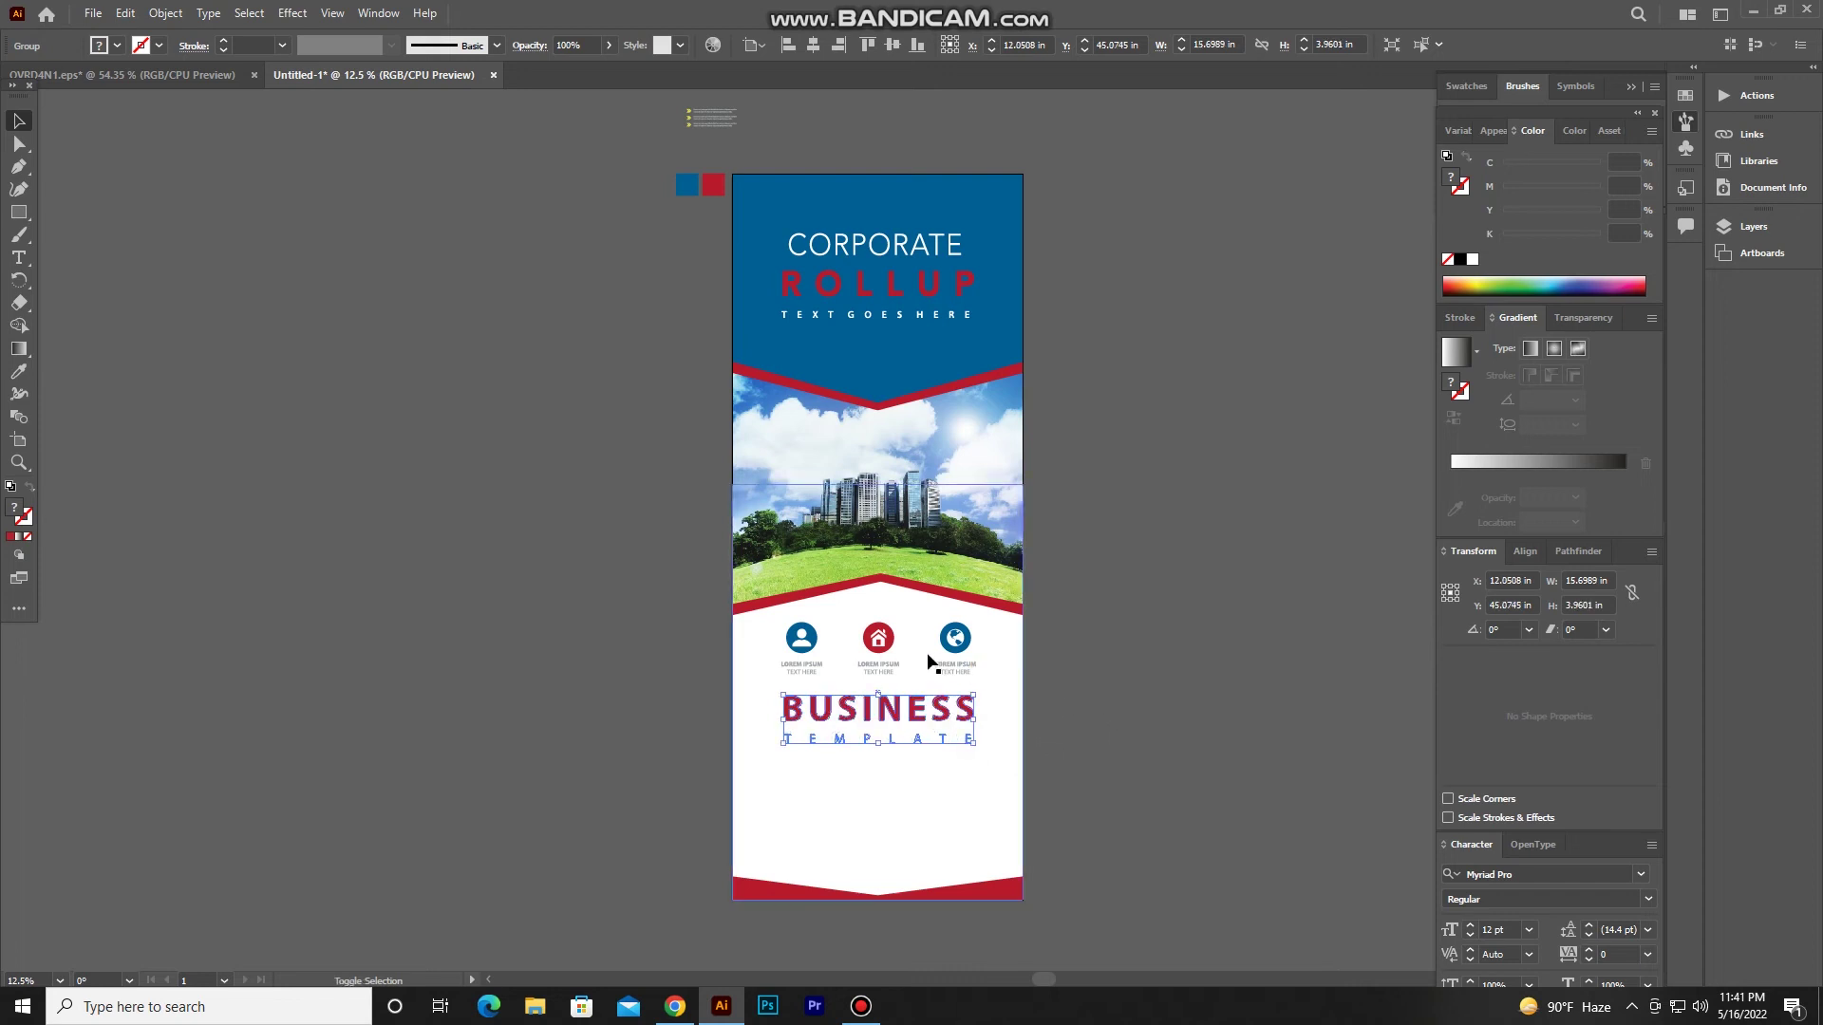
left_click(887, 637, "shift")
left_click(812, 46)
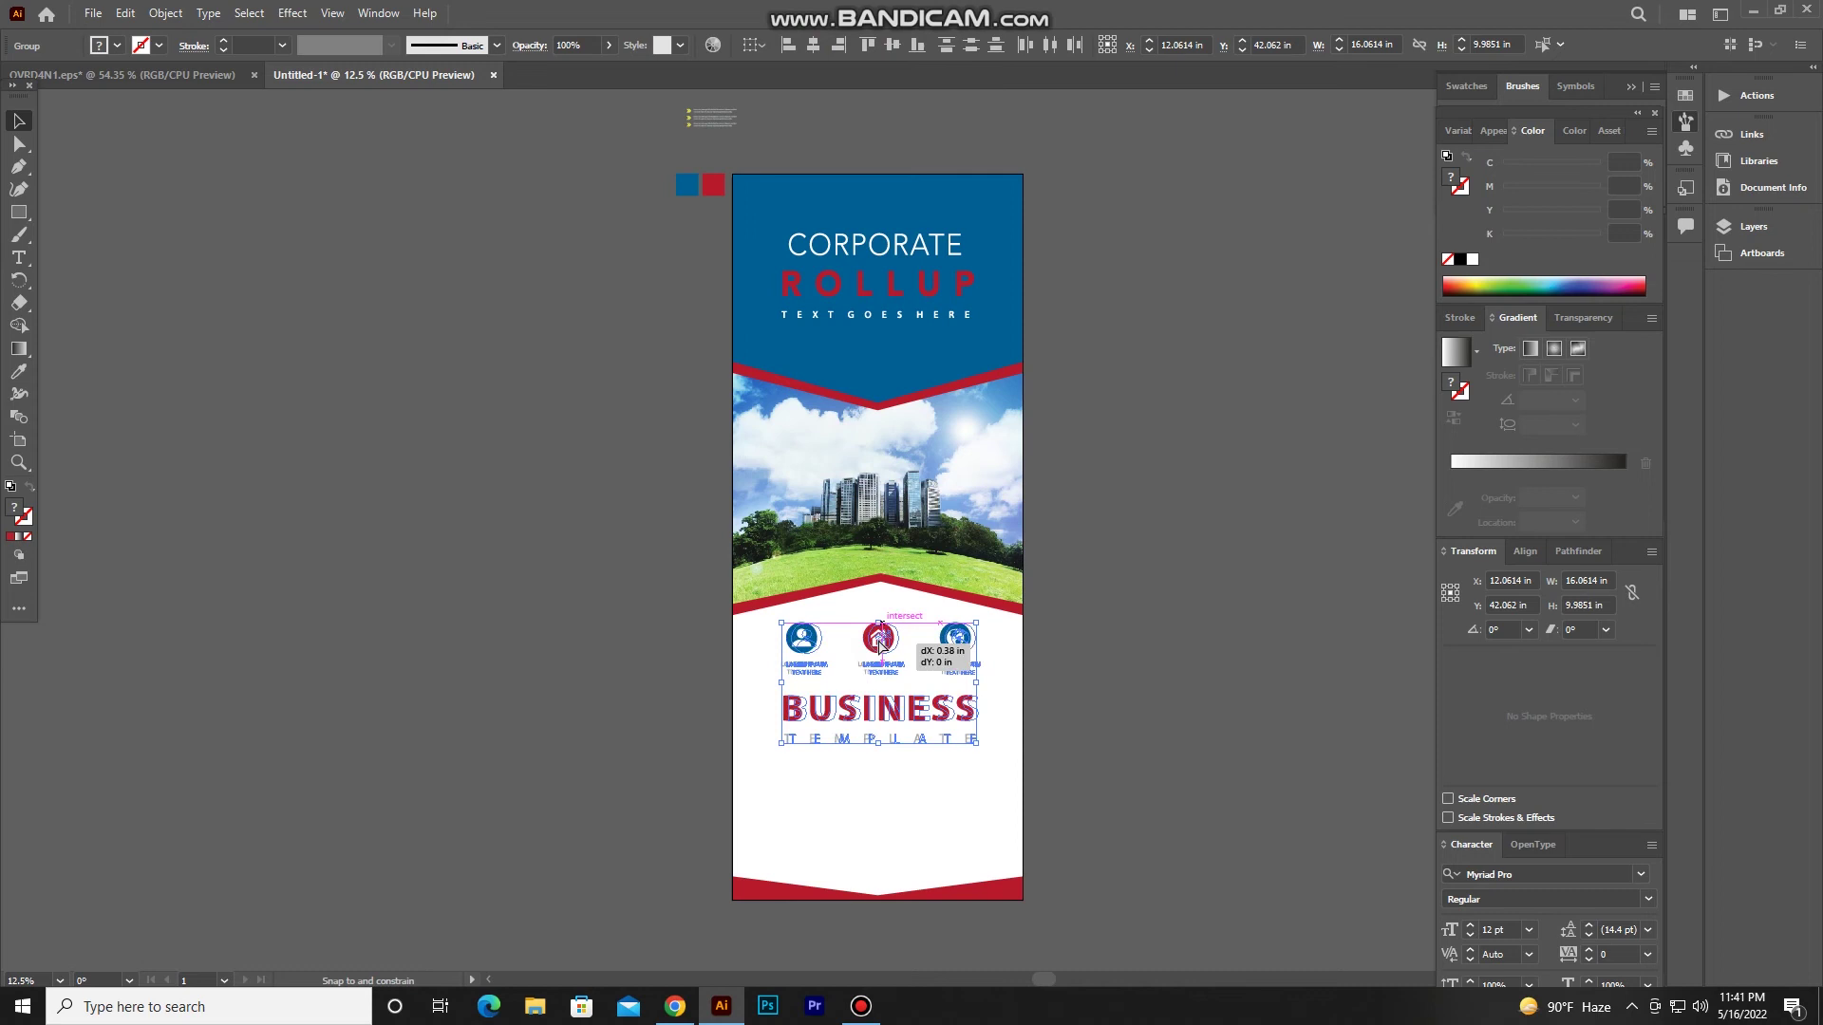
left_click_drag(878, 651, 878, 639)
left_click(1034, 587)
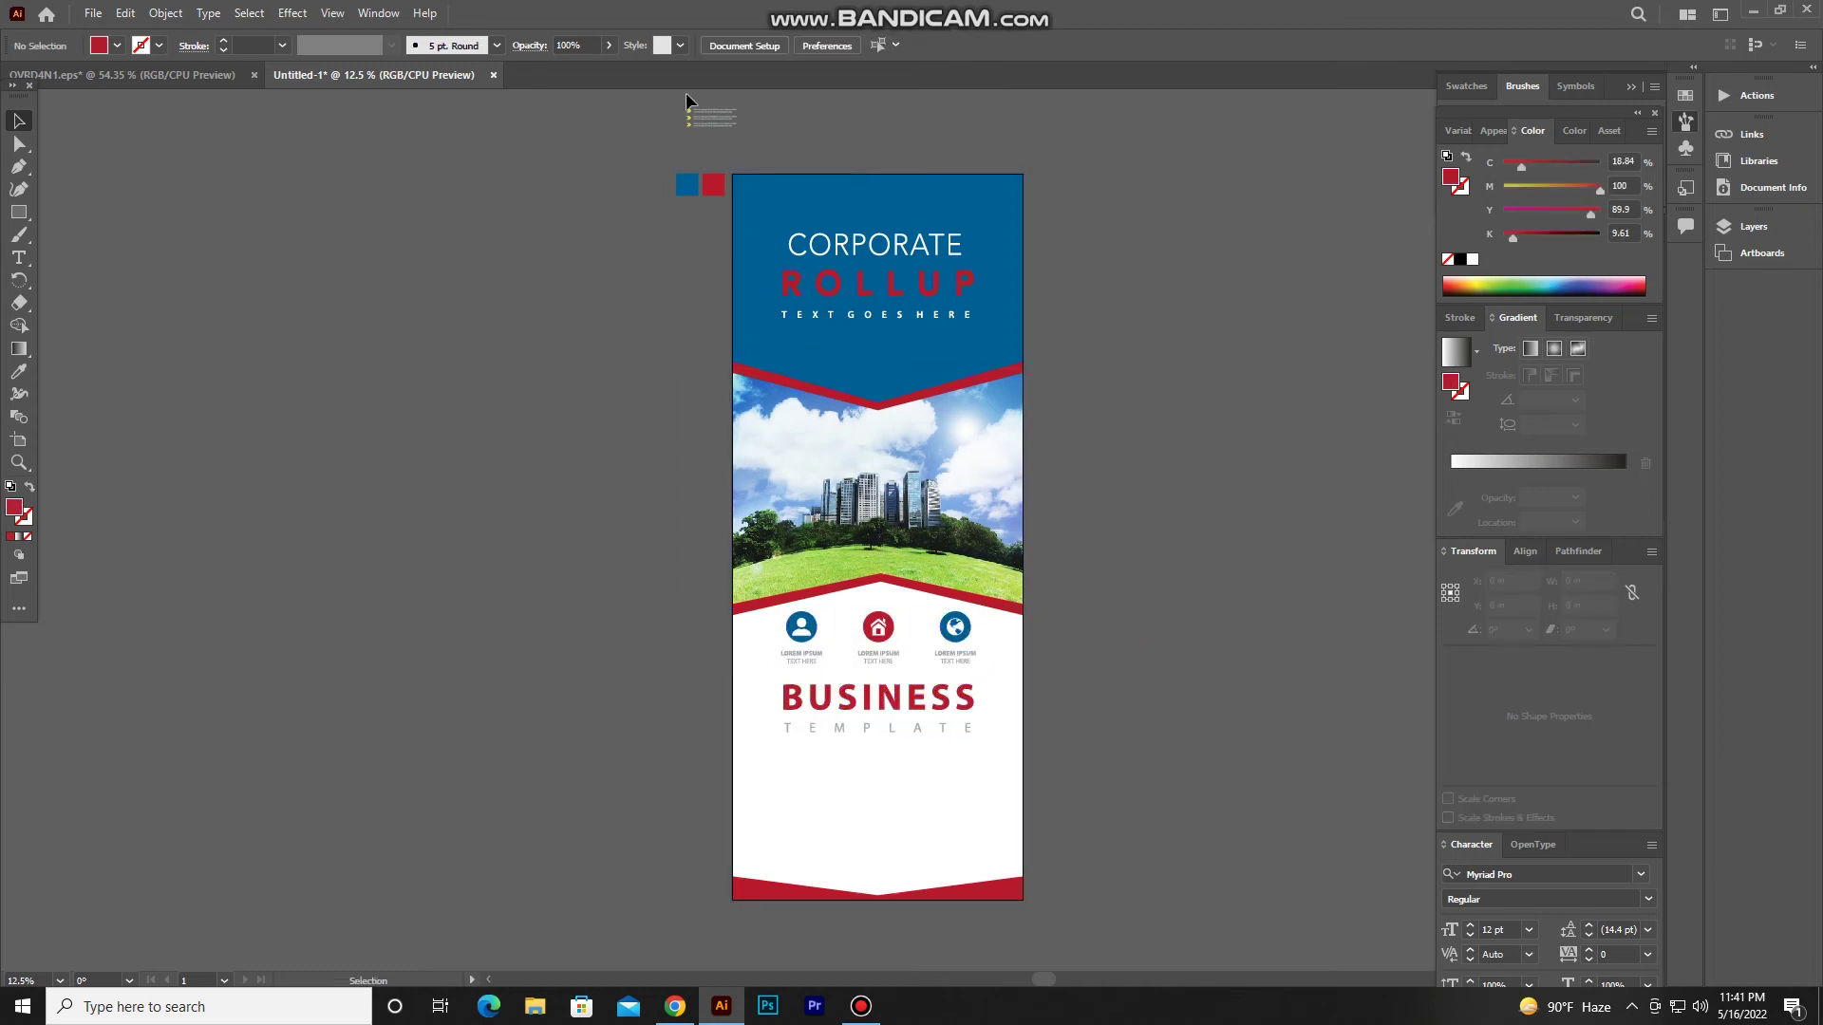
Enlarge the bullet text block and turn its three yellow arrows red.
mouse_move(697, 114)
left_mouse_down()
mouse_move(488, 306)
mouse_move(636, 394)
left_mouse_up()
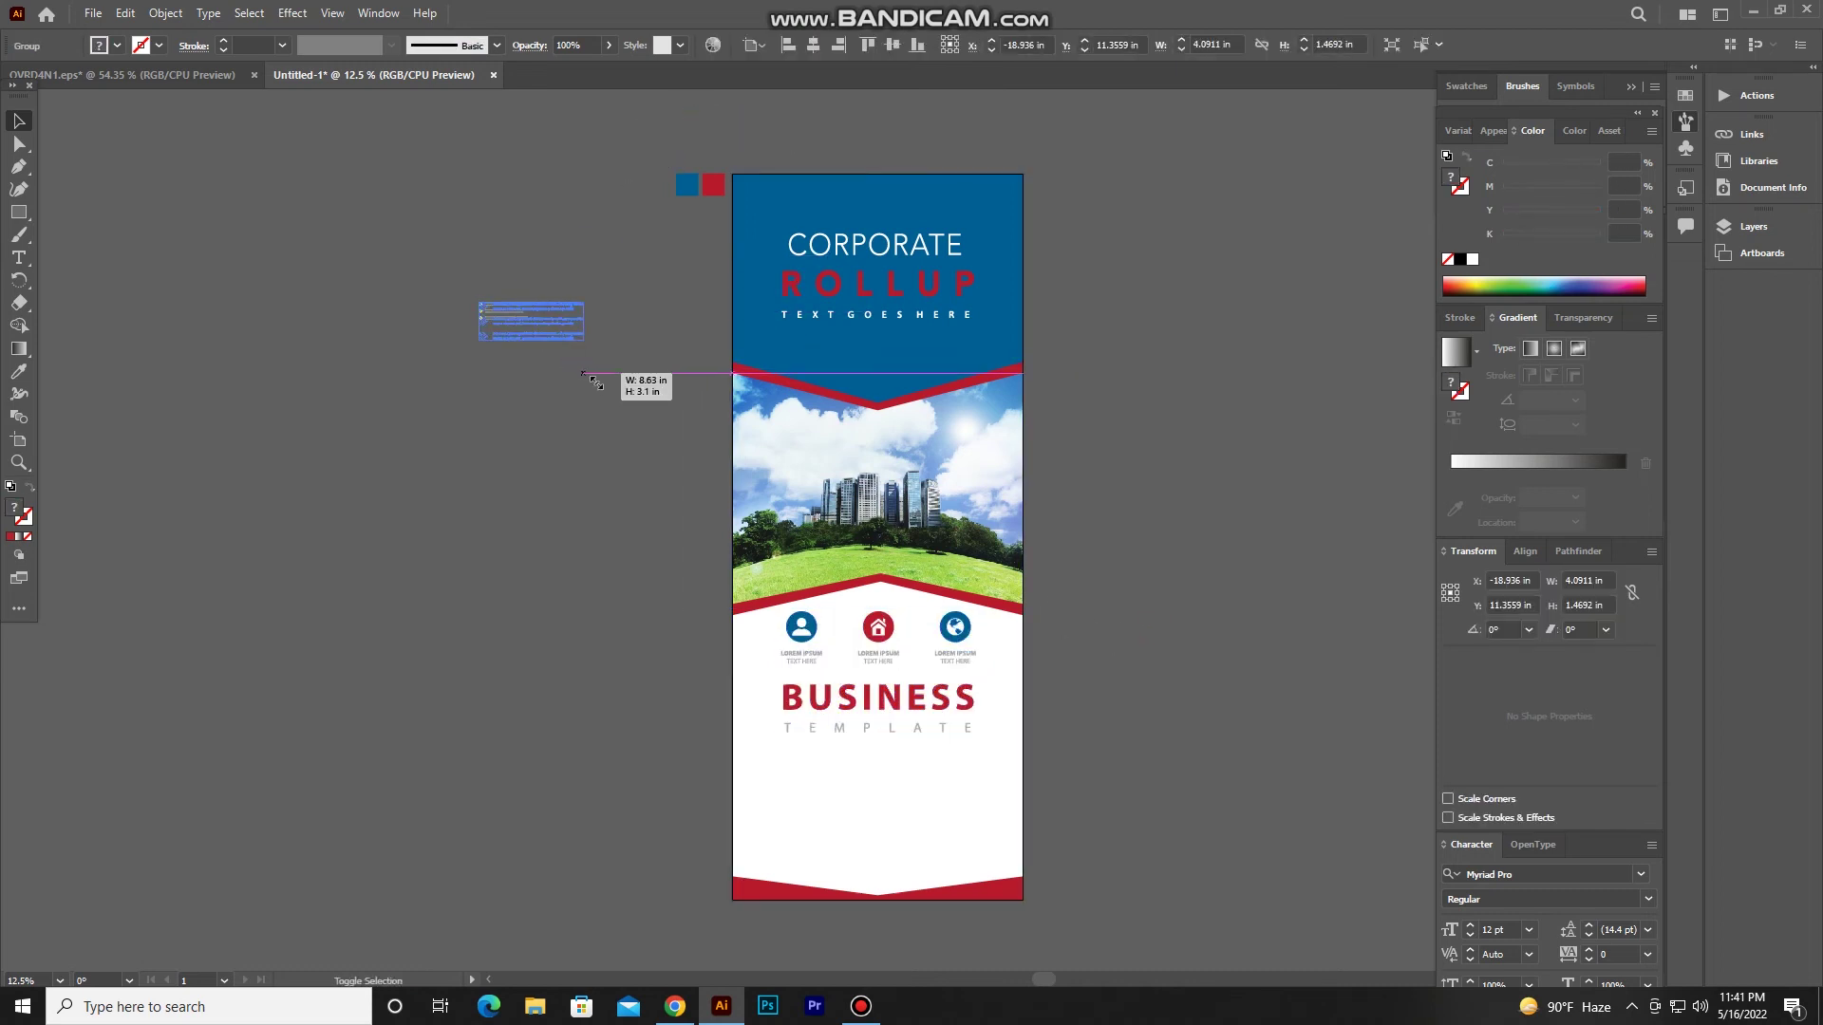
left_click(394, 309)
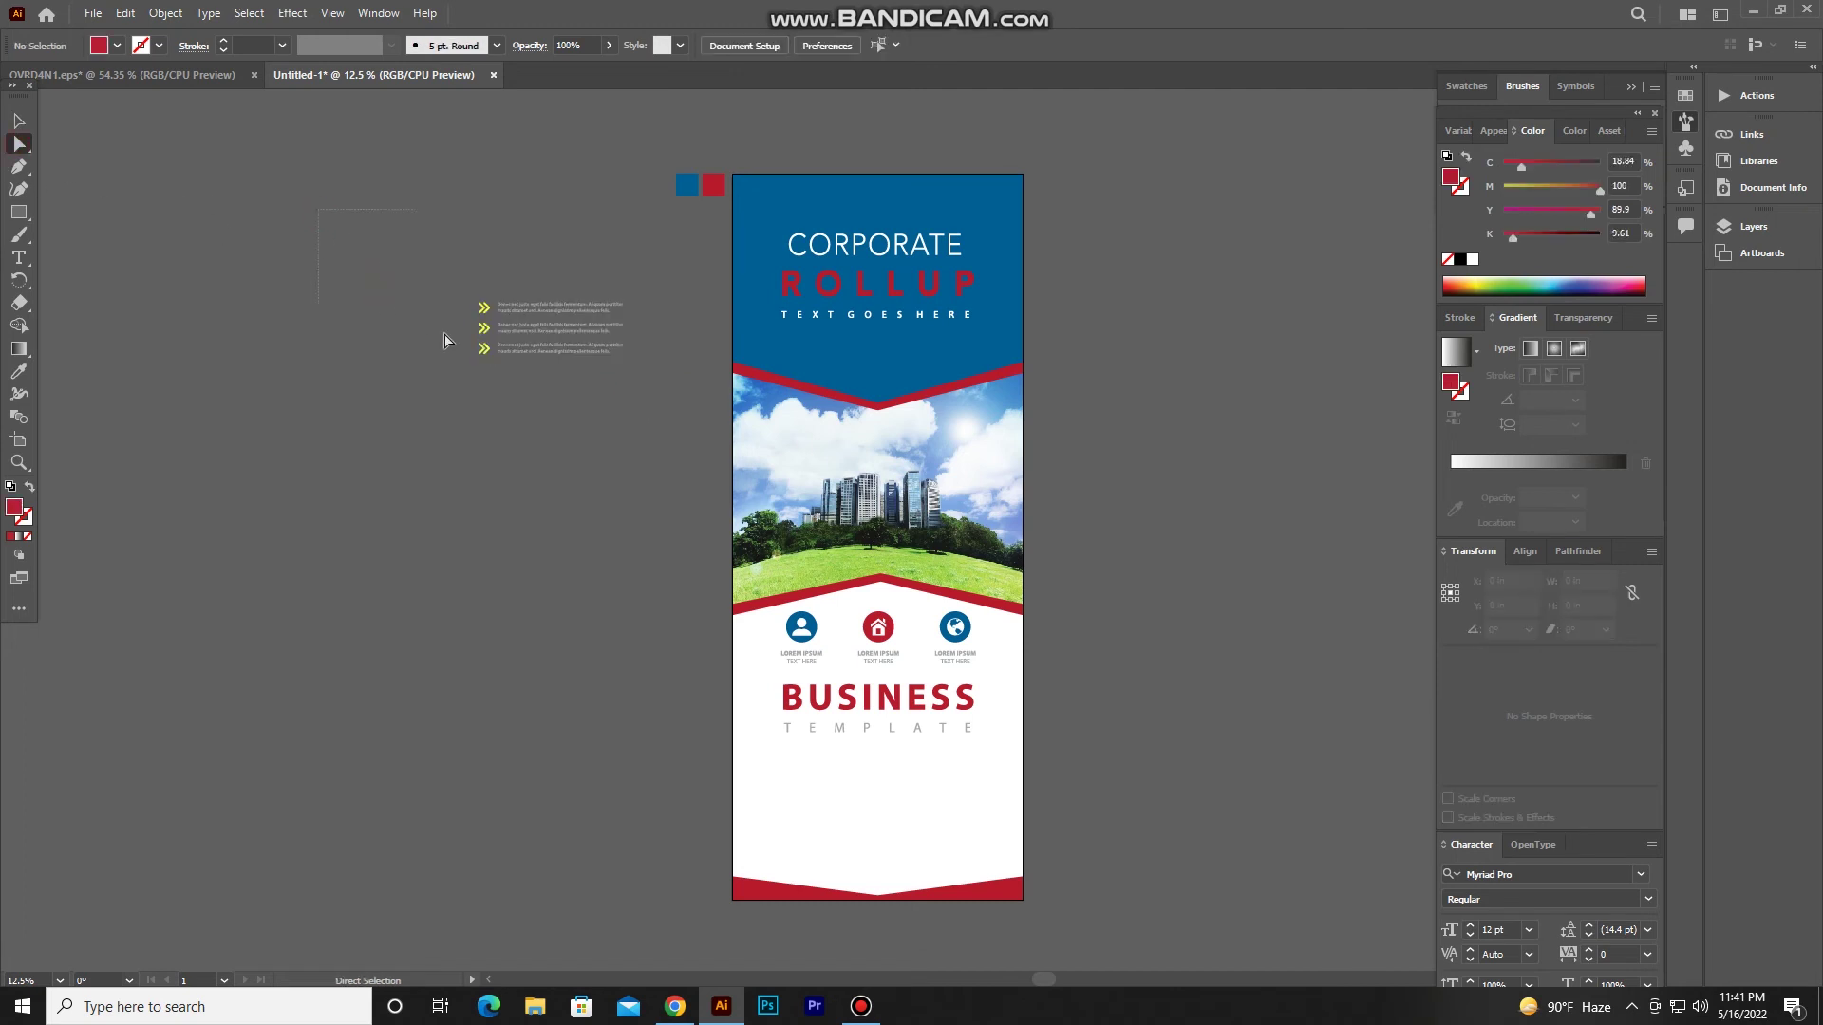
left_click_drag(318, 209, 489, 379)
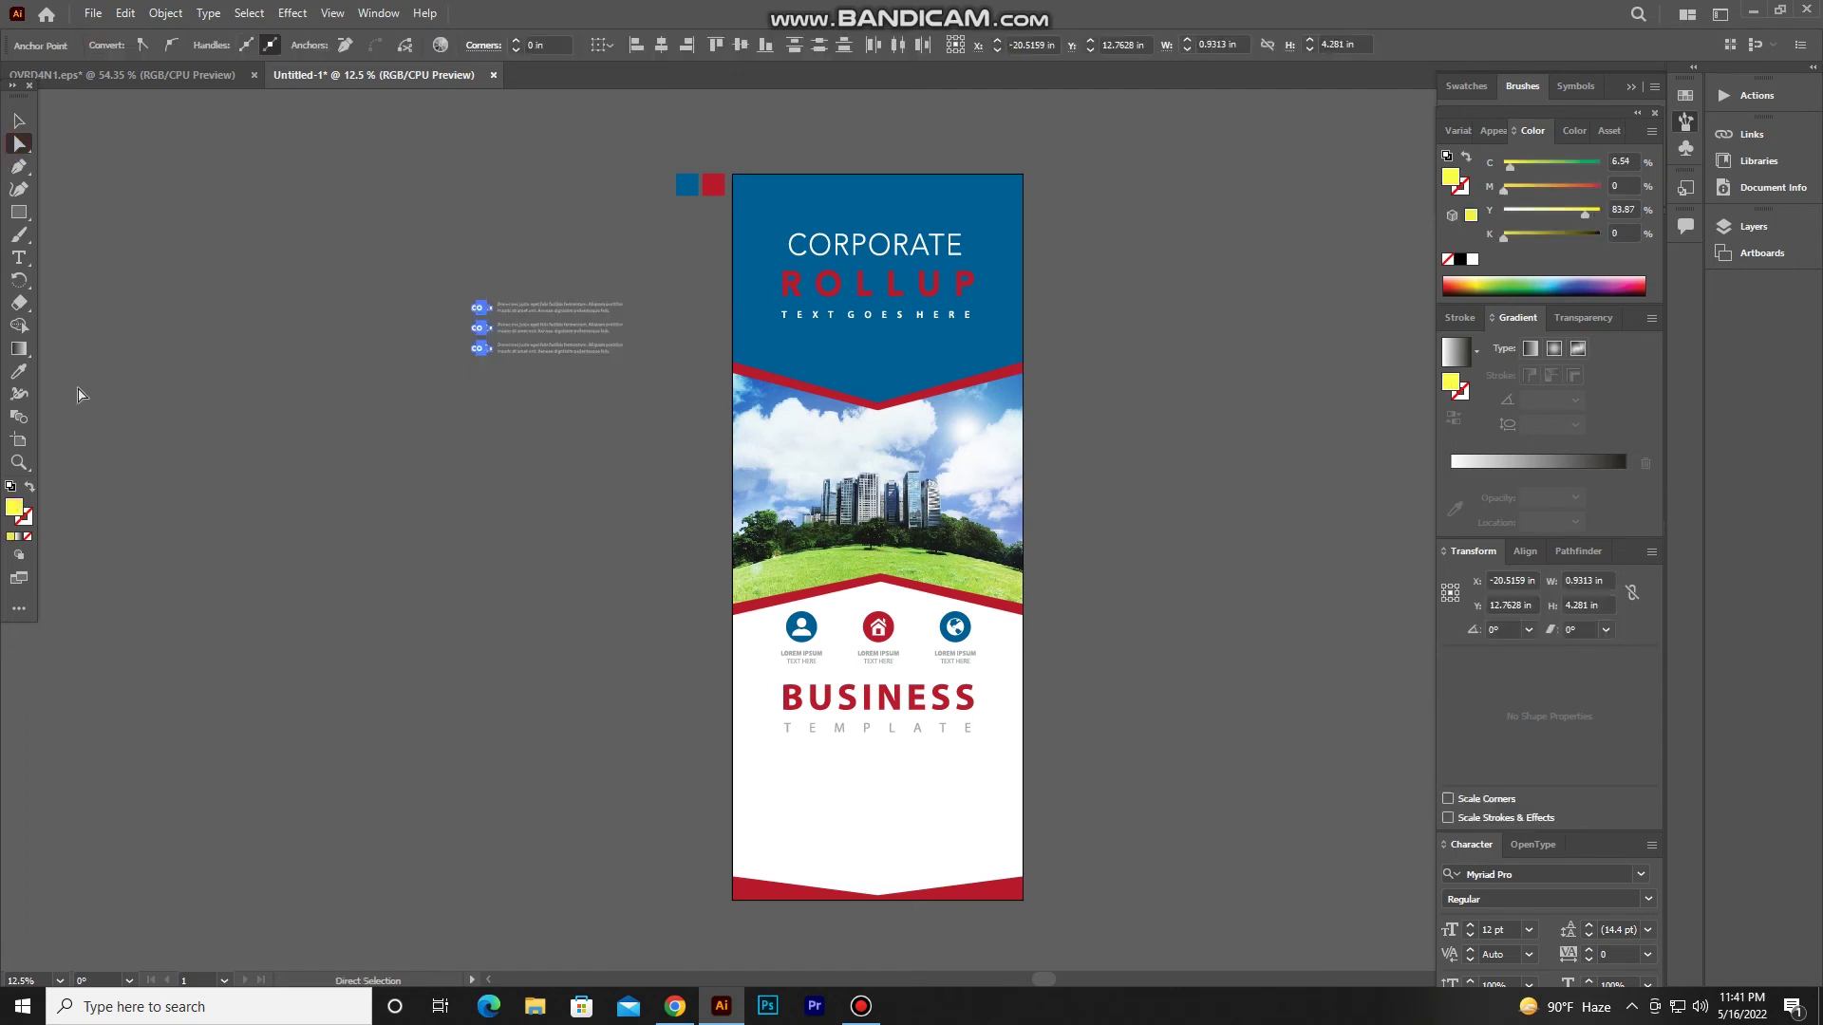
left_click(20, 372)
left_click(709, 189)
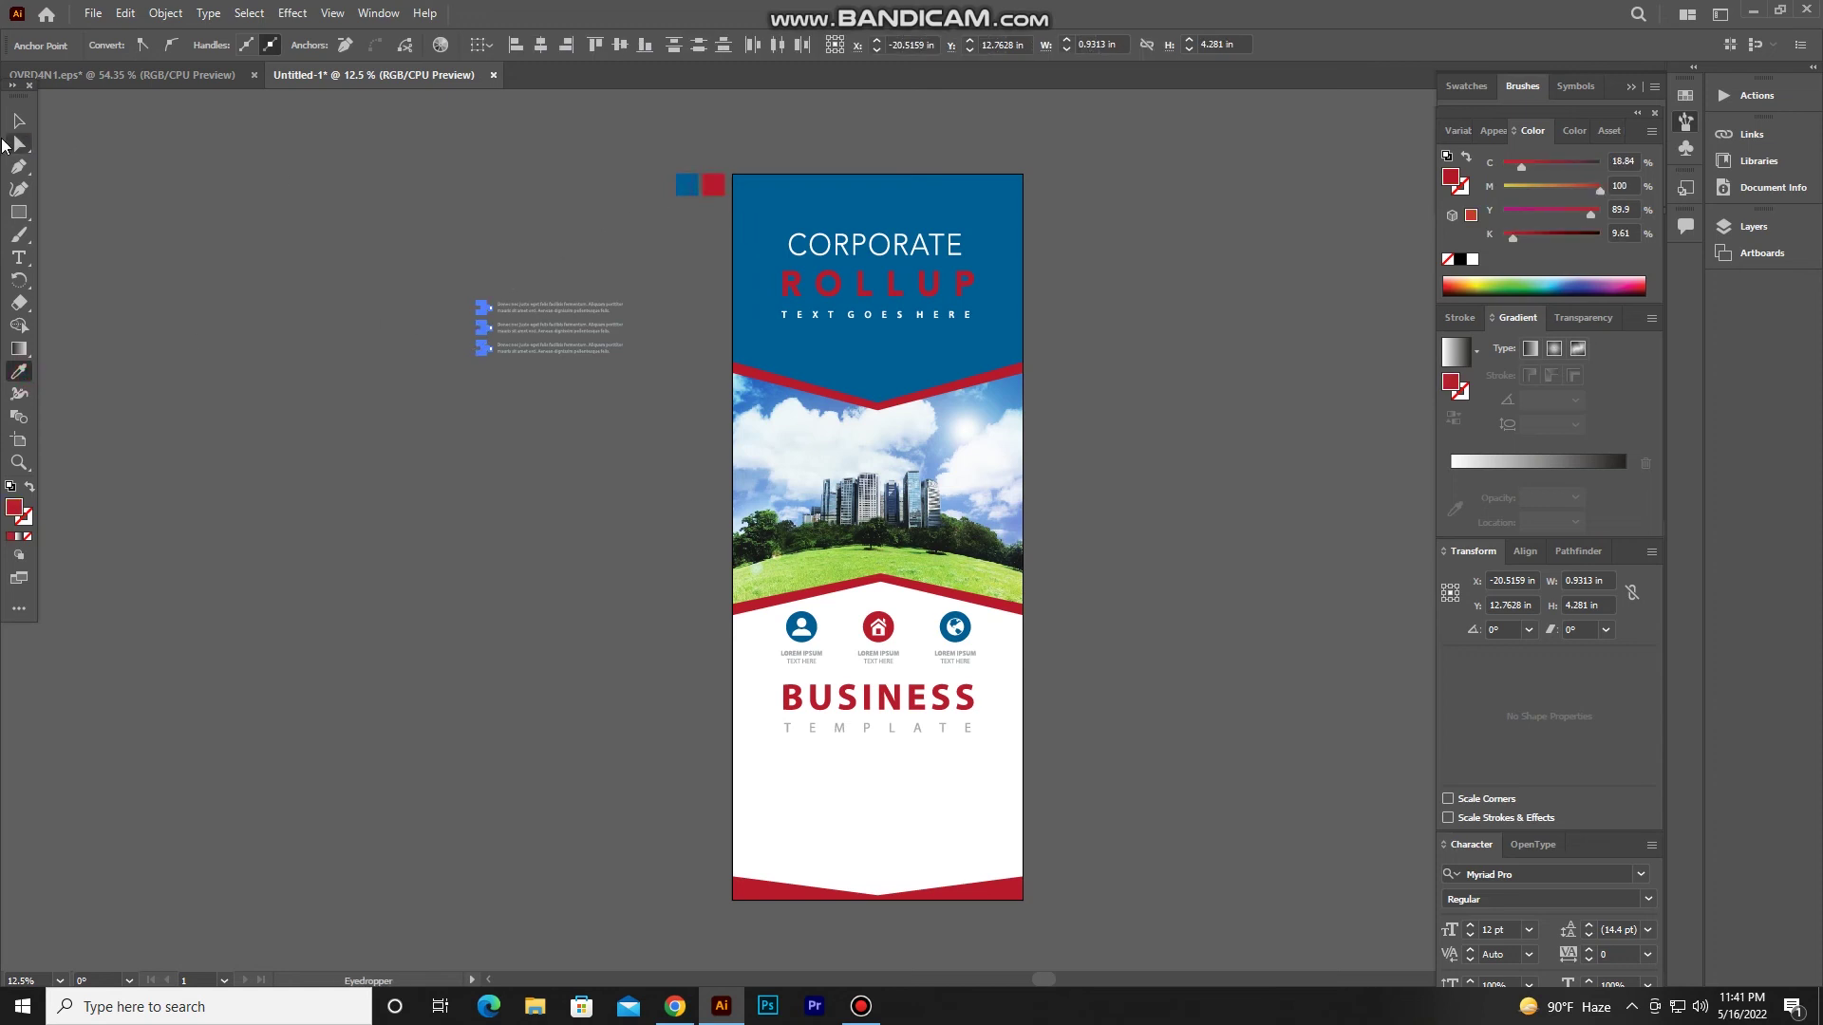
left_click(206, 195)
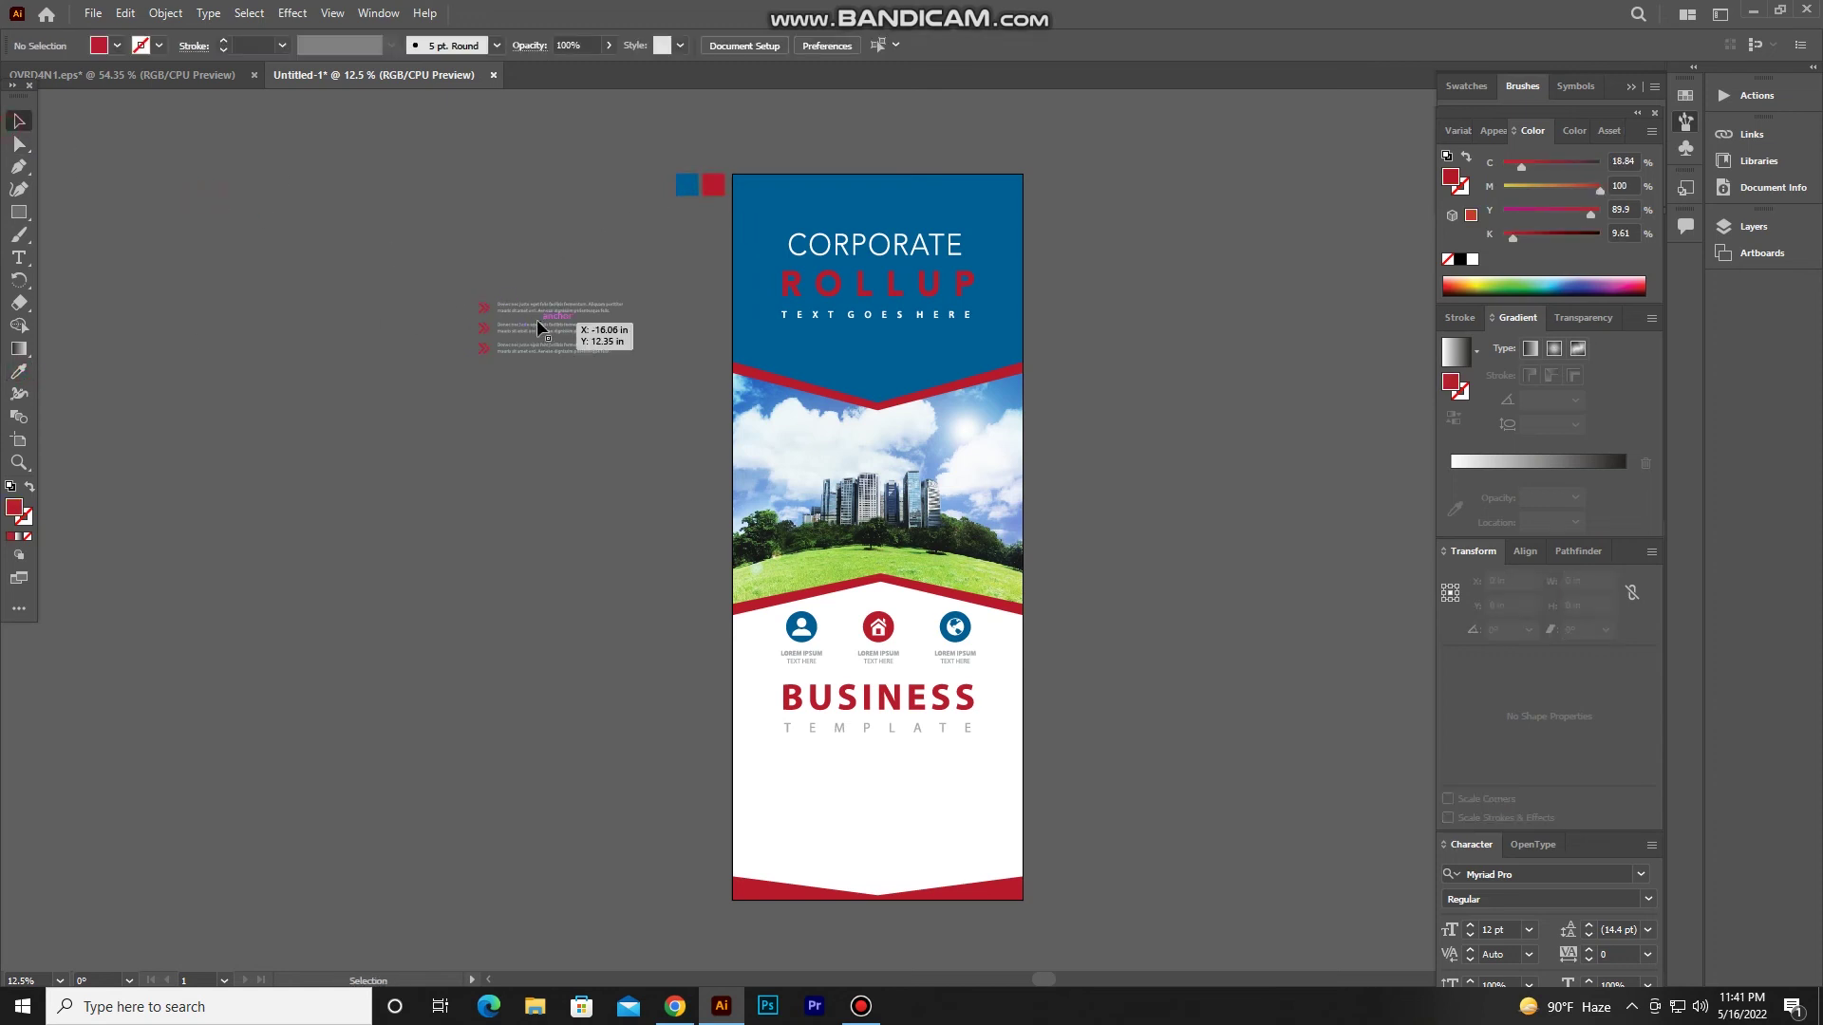
Place the bullet list below TEMPLATE on the banner and resize it to fit.
left_click_drag(538, 324, 855, 779)
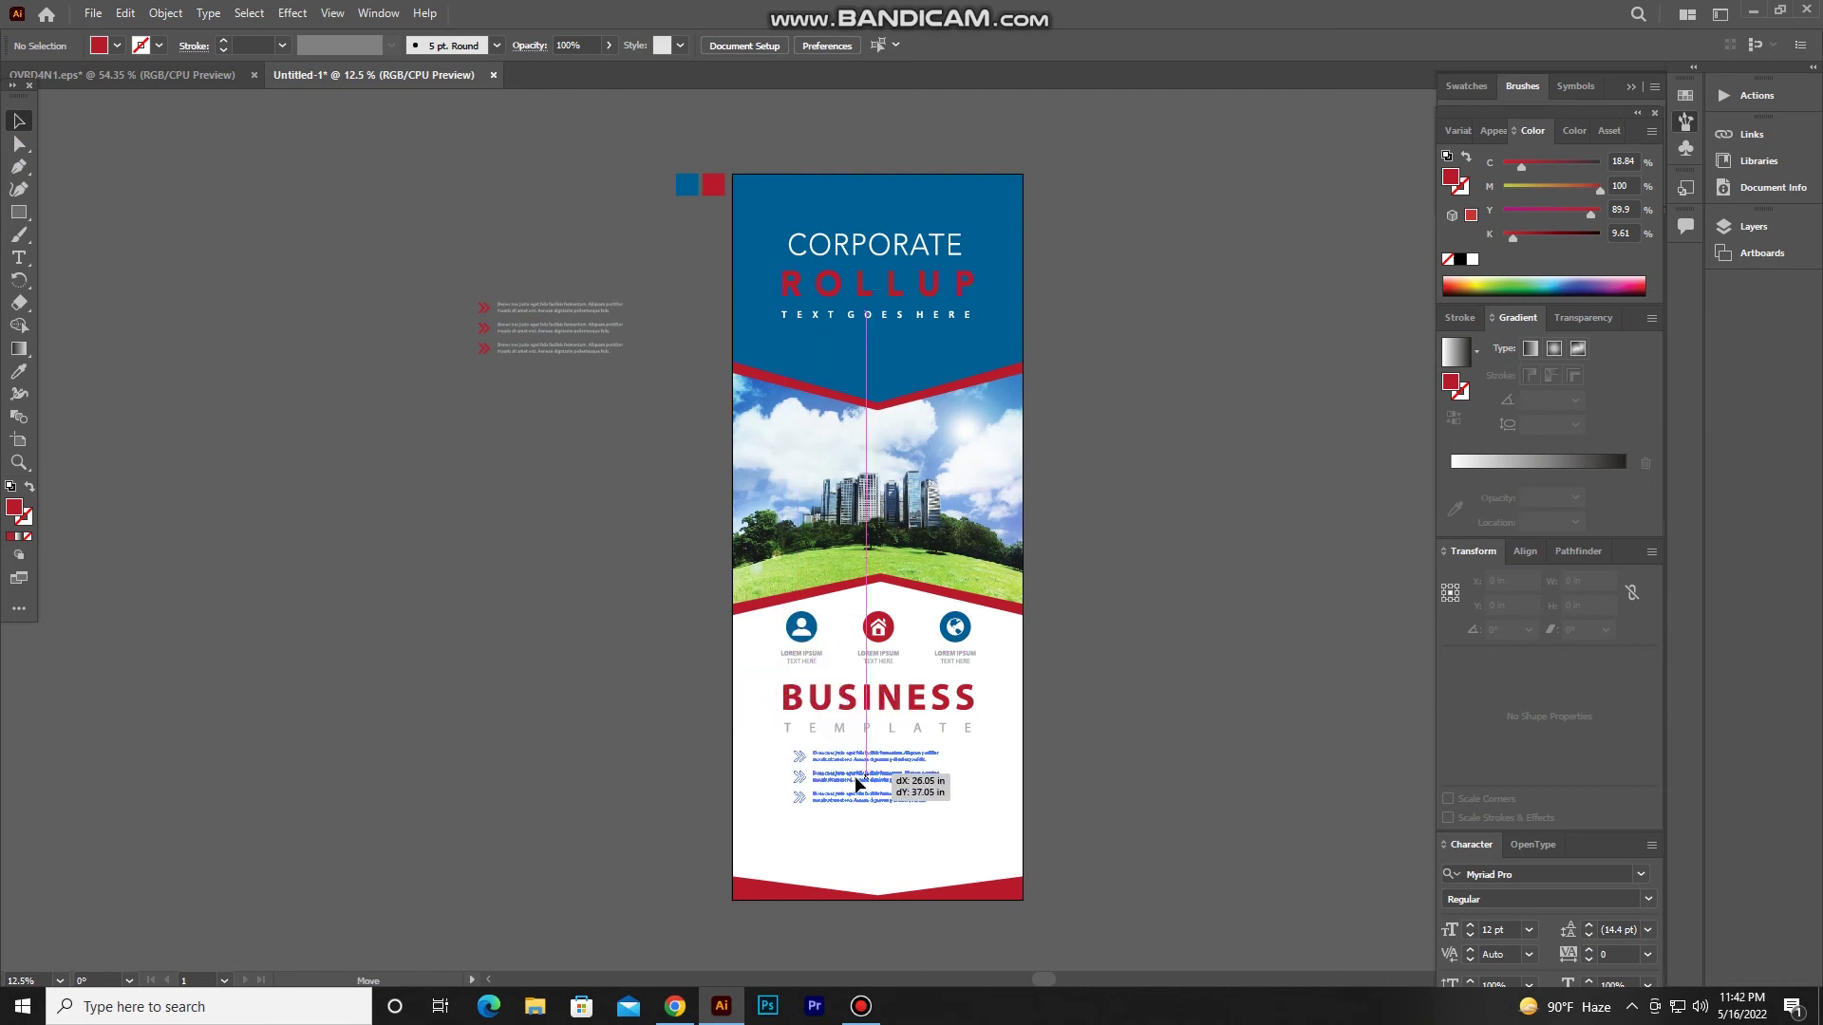
left_click_drag(856, 780, 968, 863)
right_click(1116, 731)
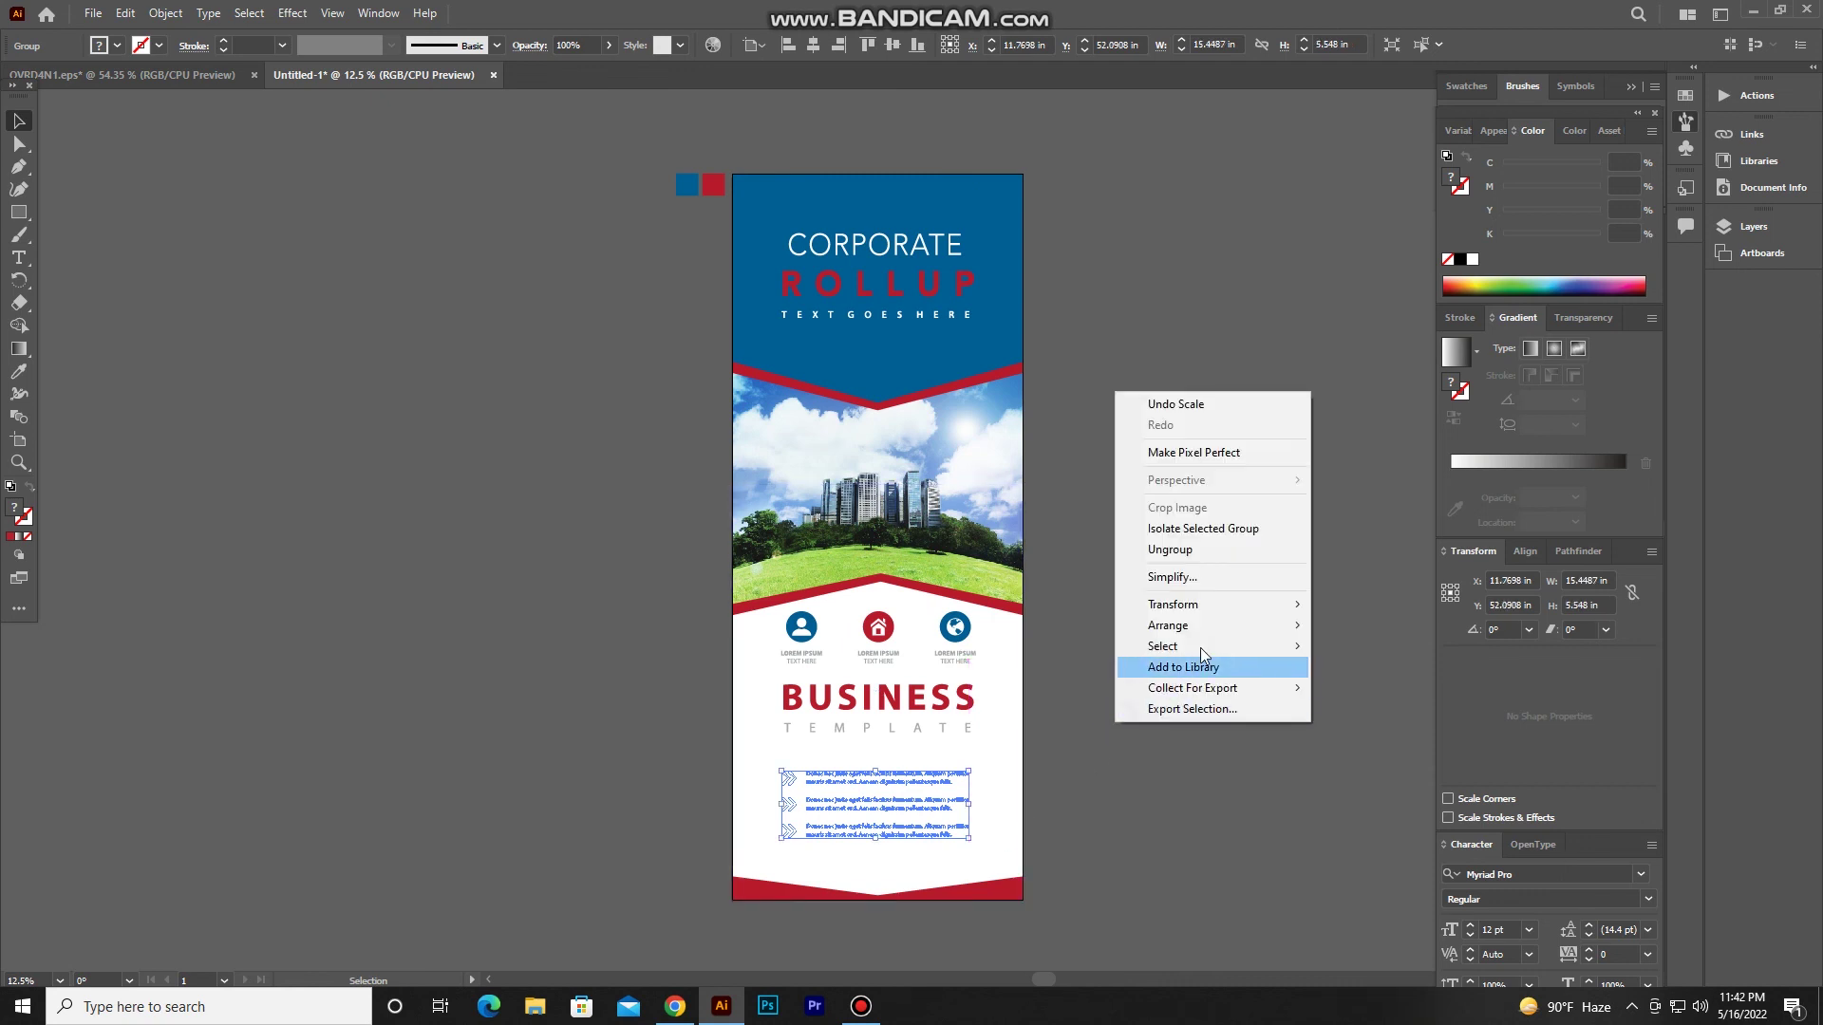
key("Escape")
left_click(1216, 682)
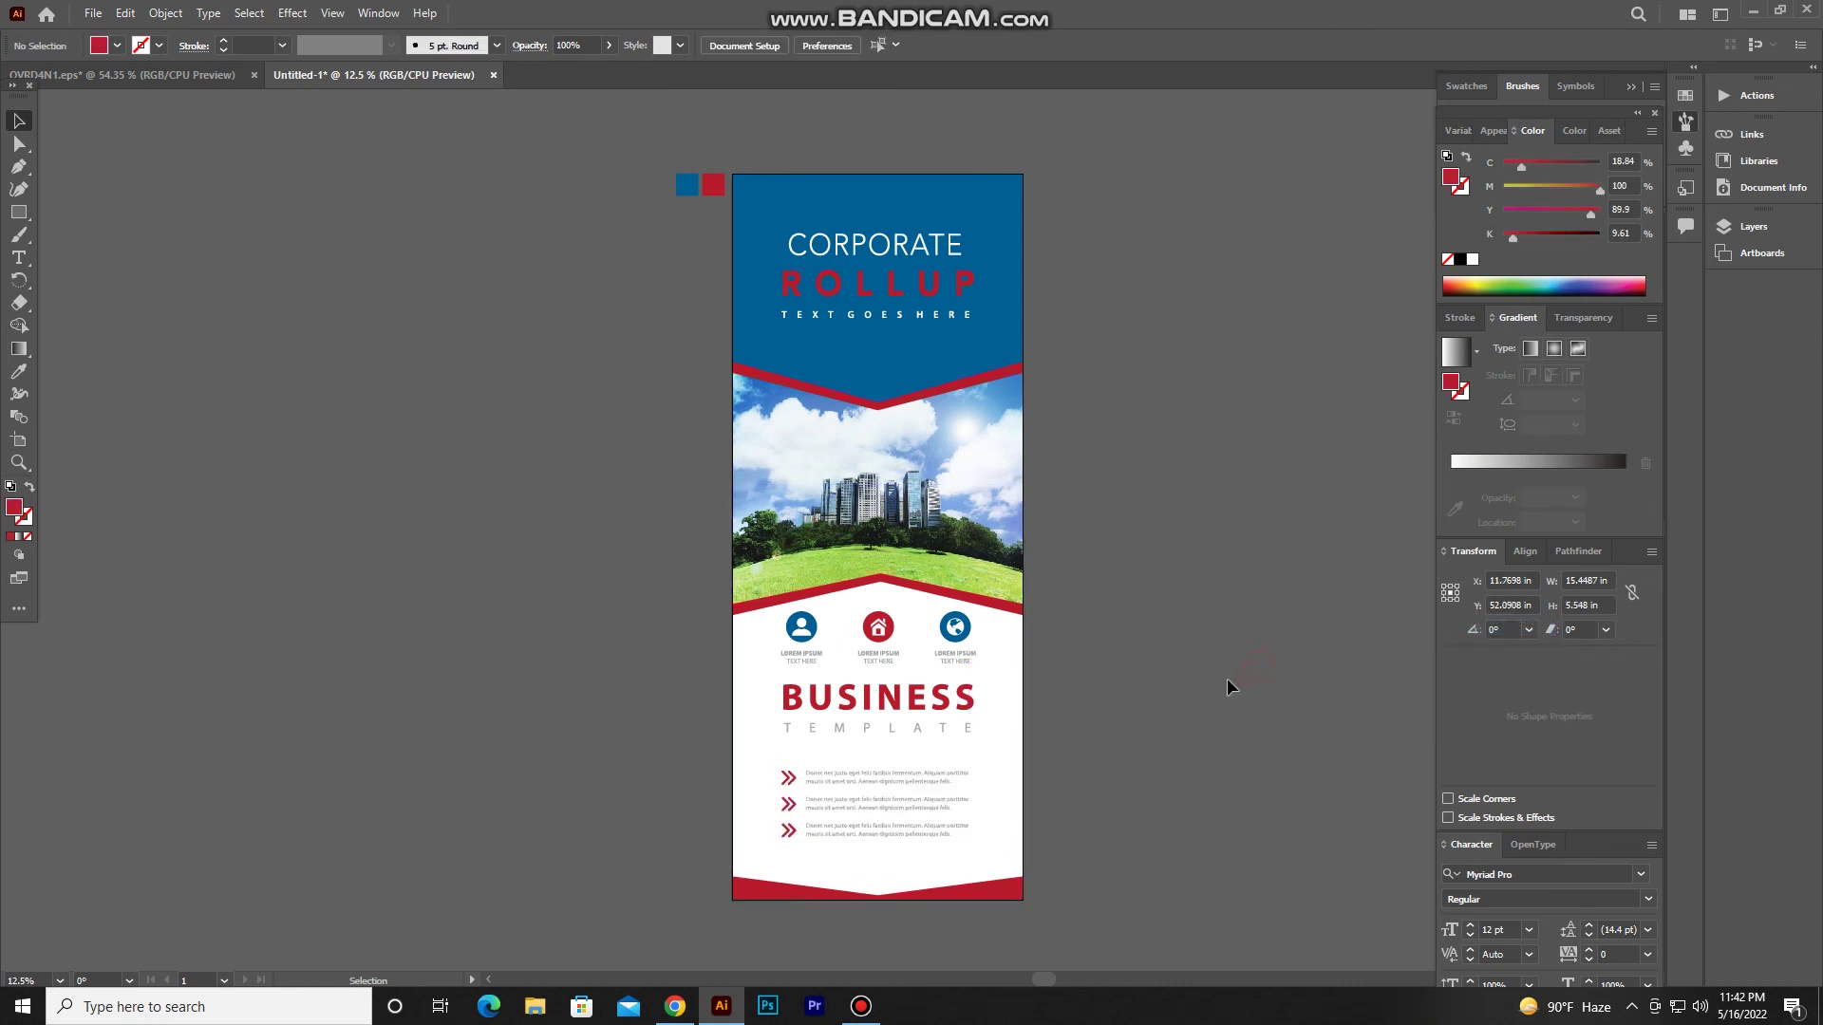
left_click_drag(1200, 625, 1194, 608)
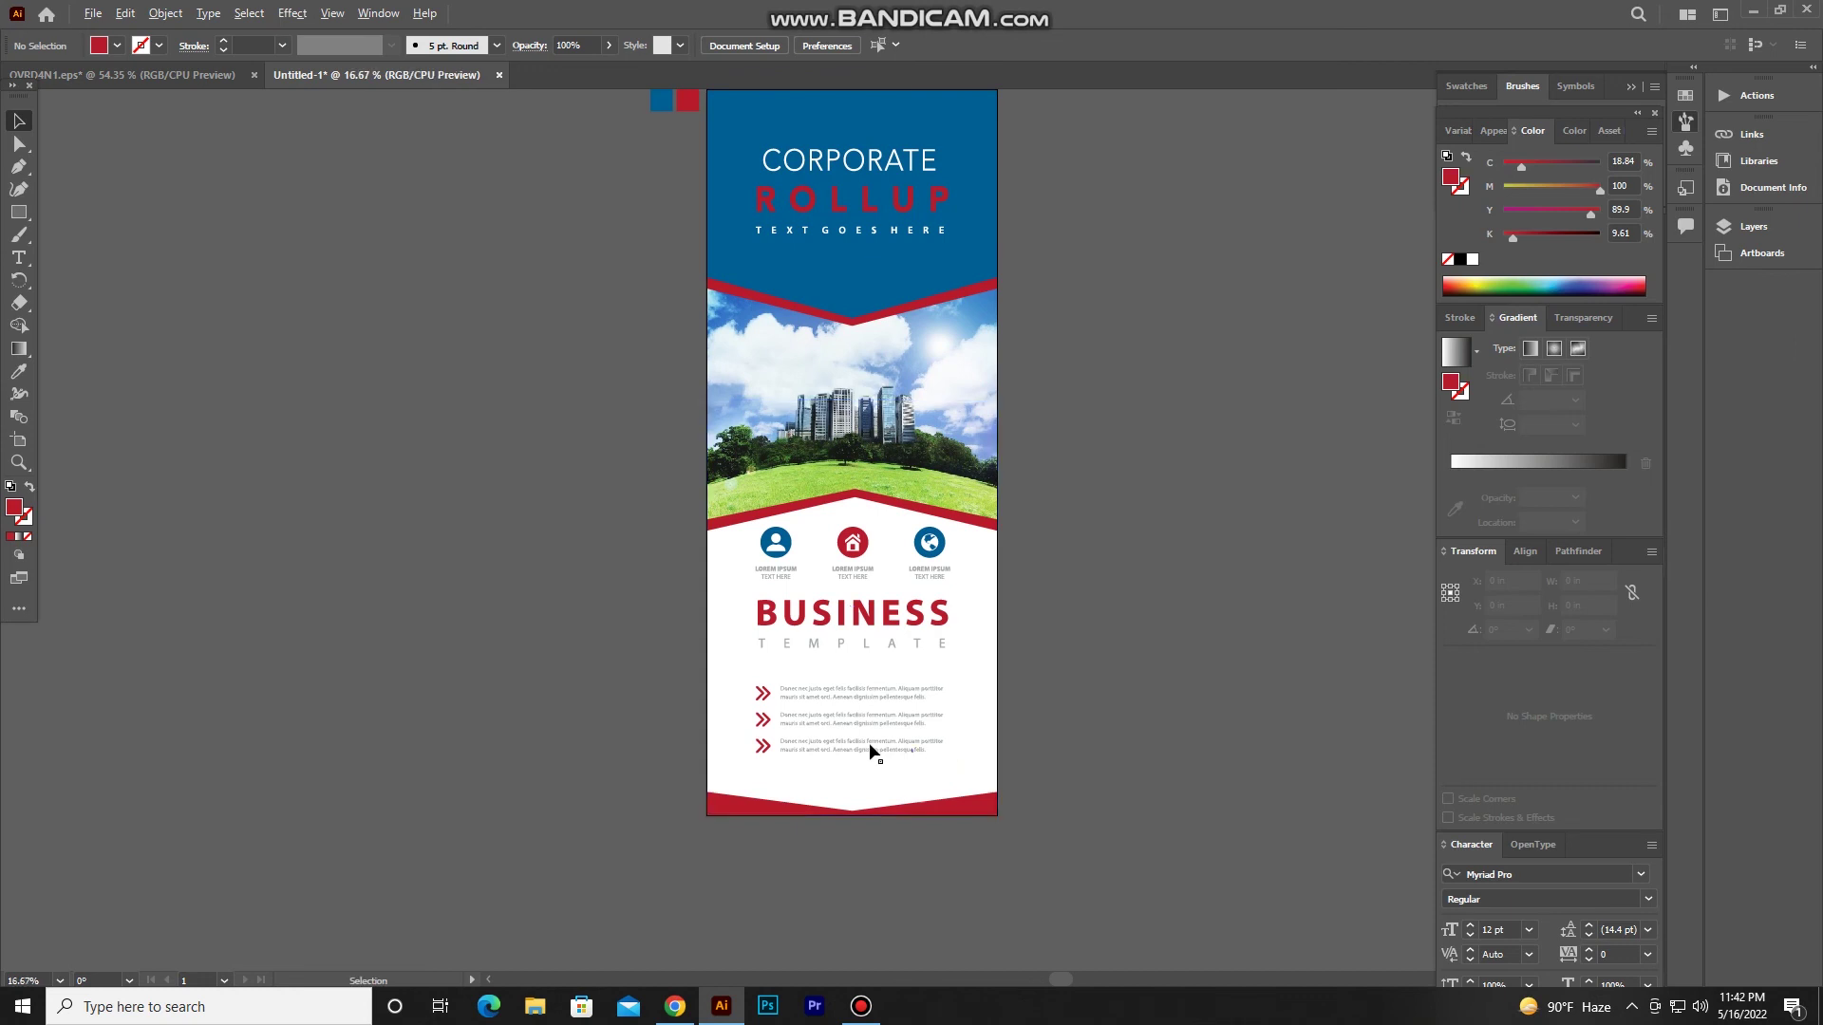
Move the BUSINESS TEMPLATE title down and left-align it with the bullet list.
scroll(866, 748, "up", 2)
left_click_drag(844, 472, 793, 531)
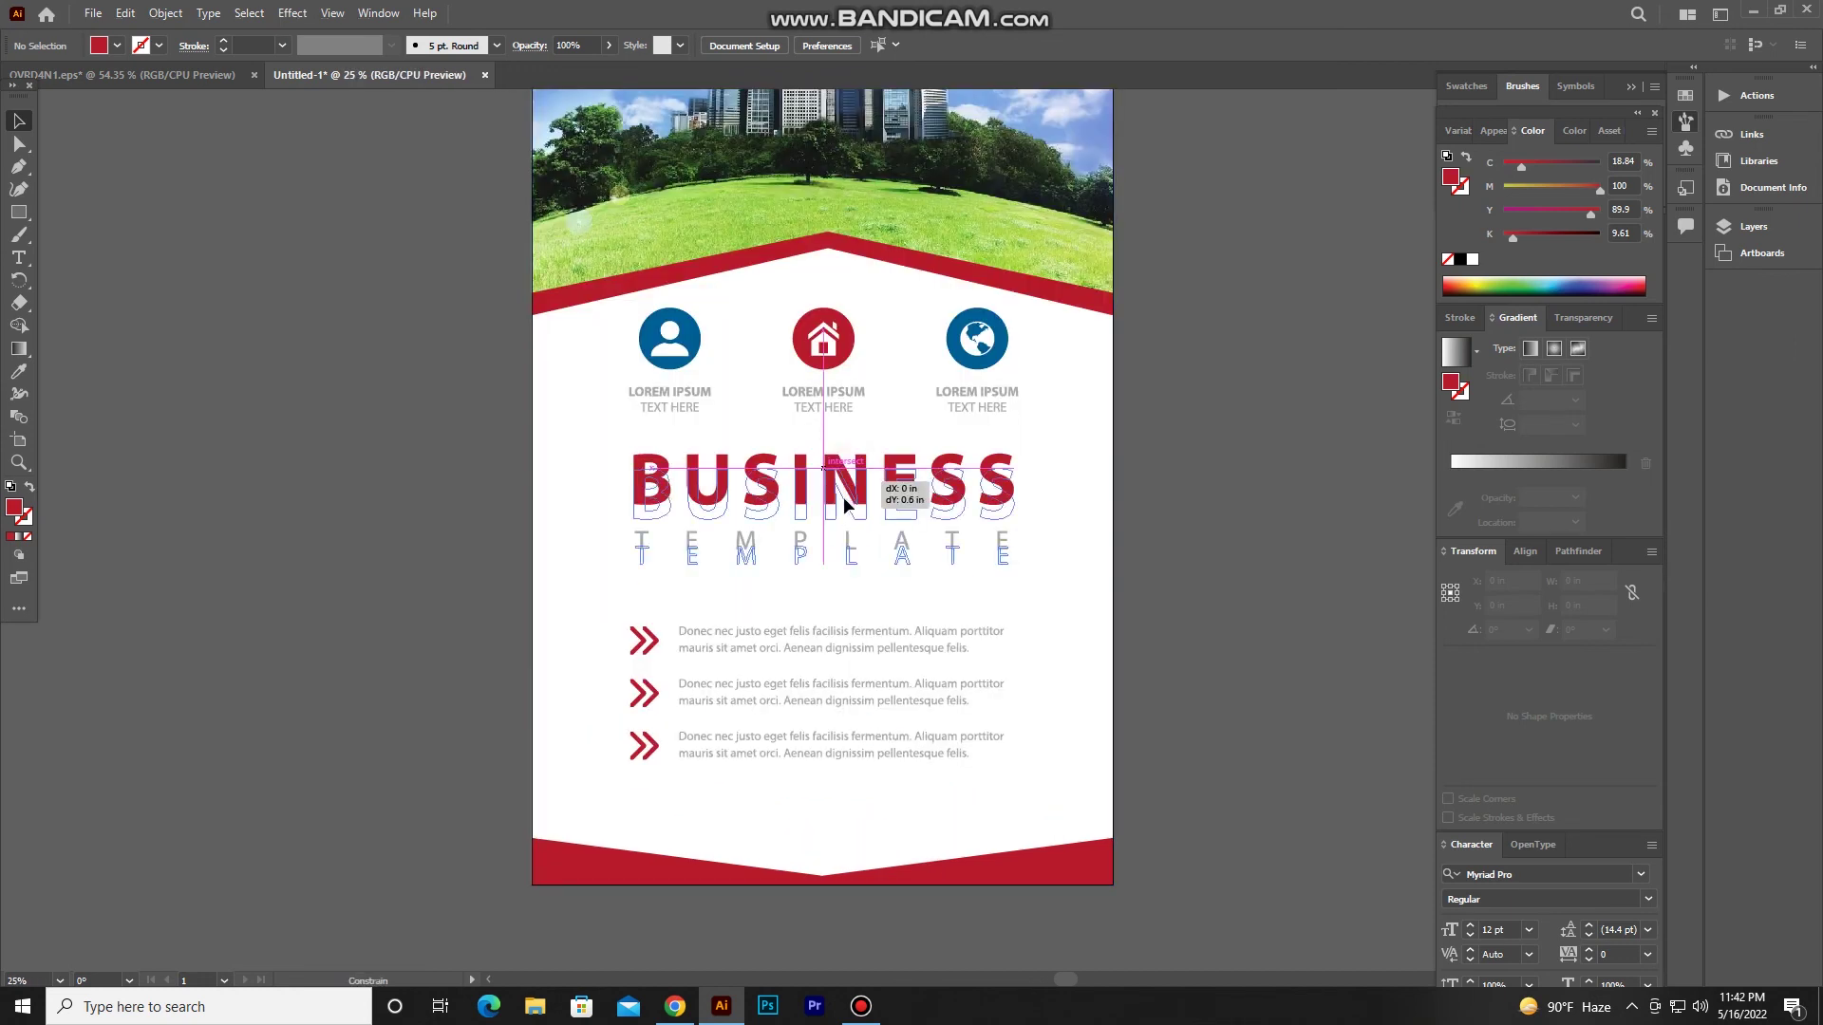
left_click(645, 638, "shift")
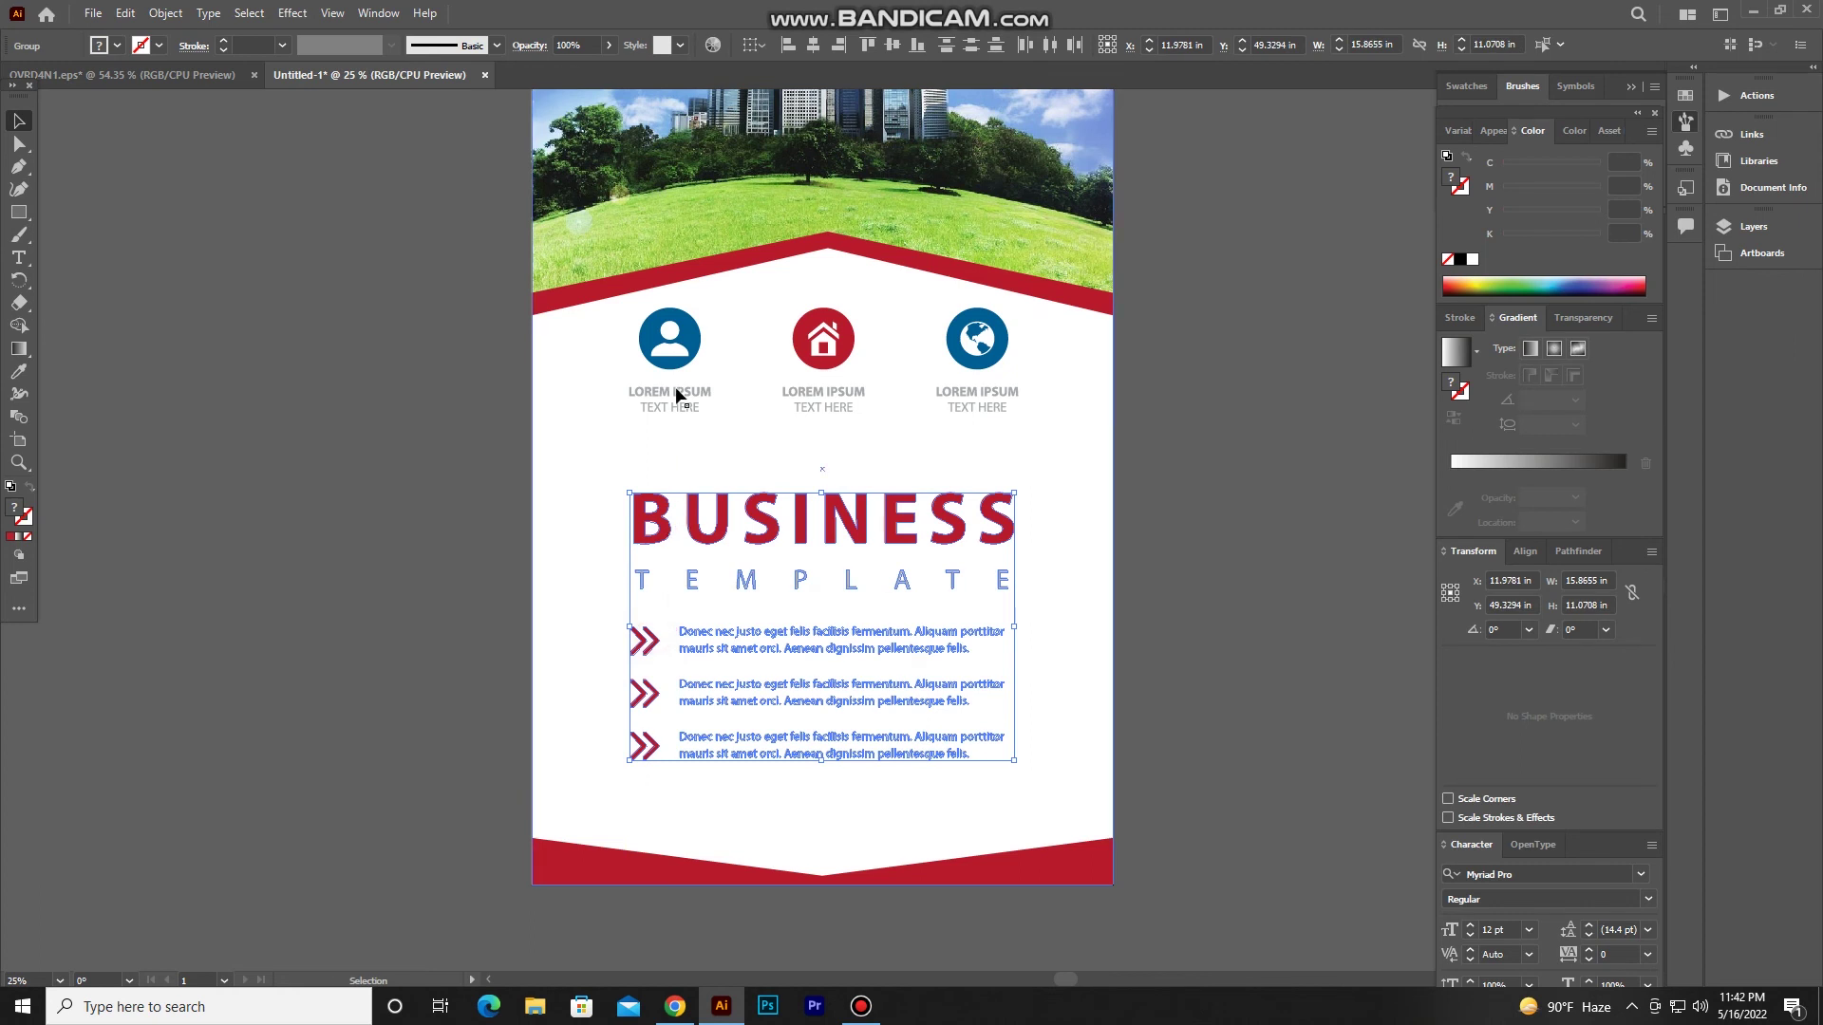
left_click(785, 44)
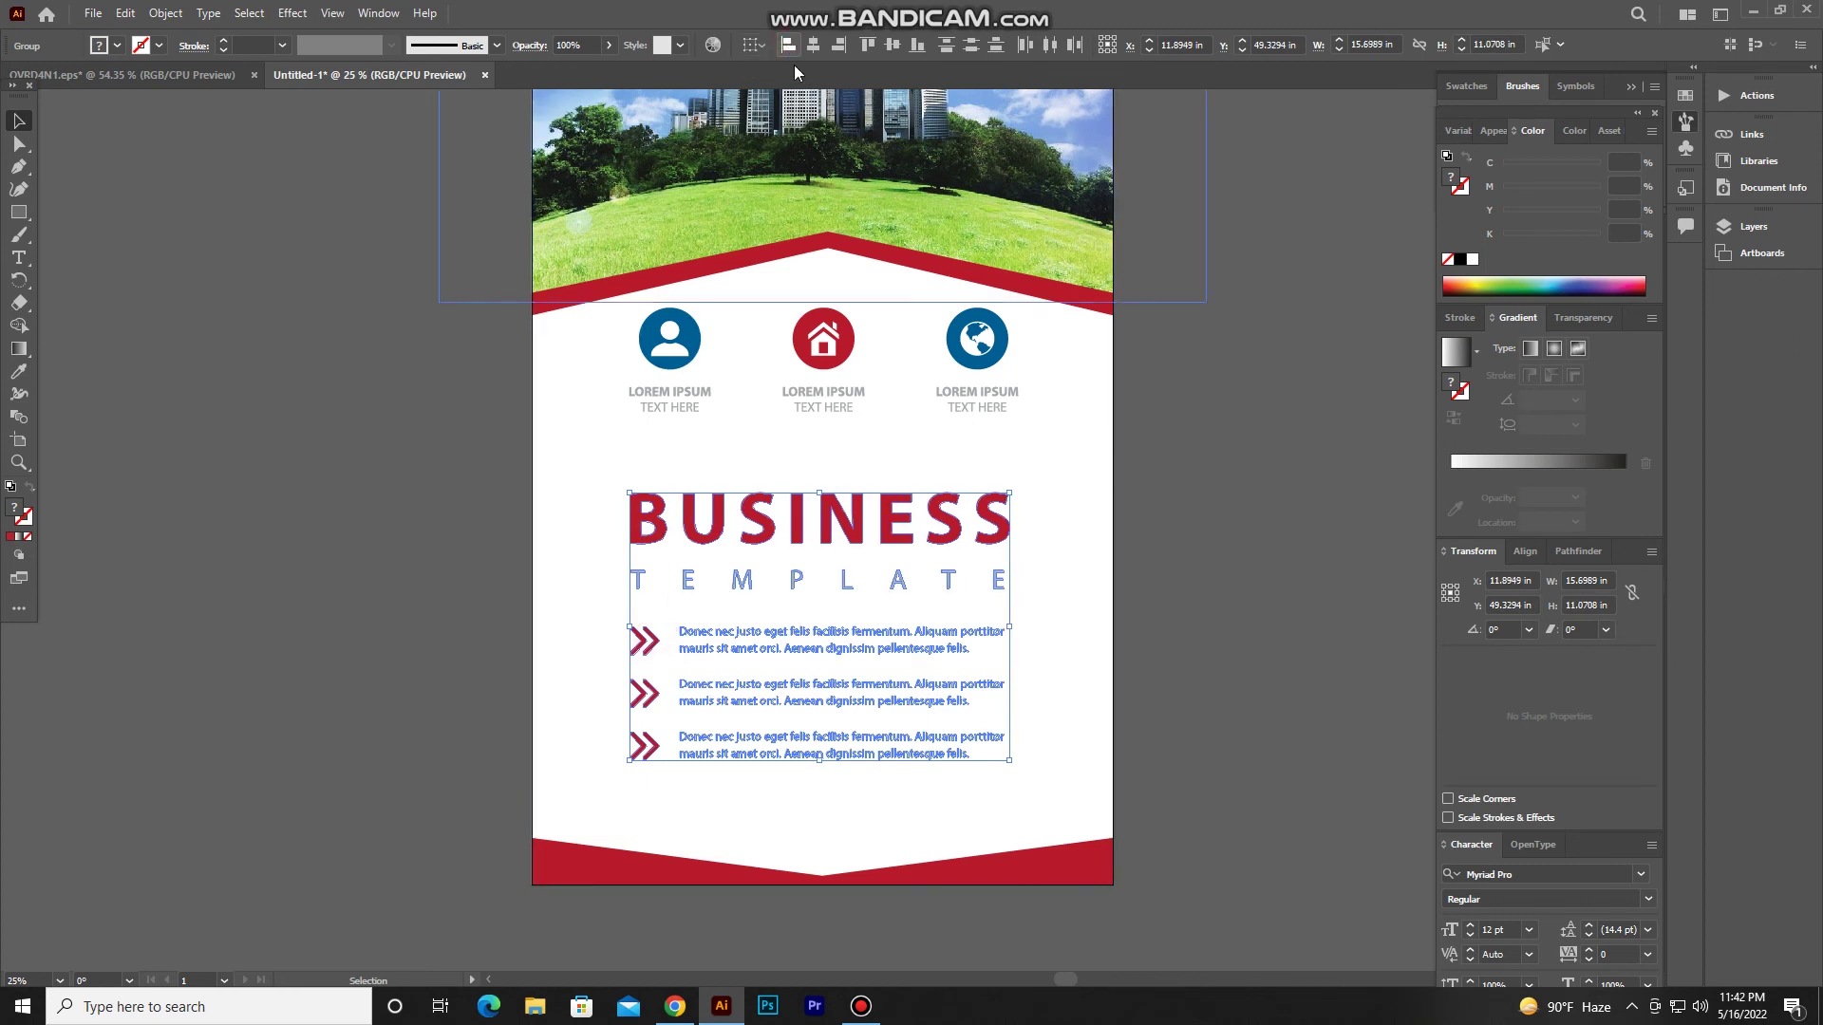
left_click(1176, 638)
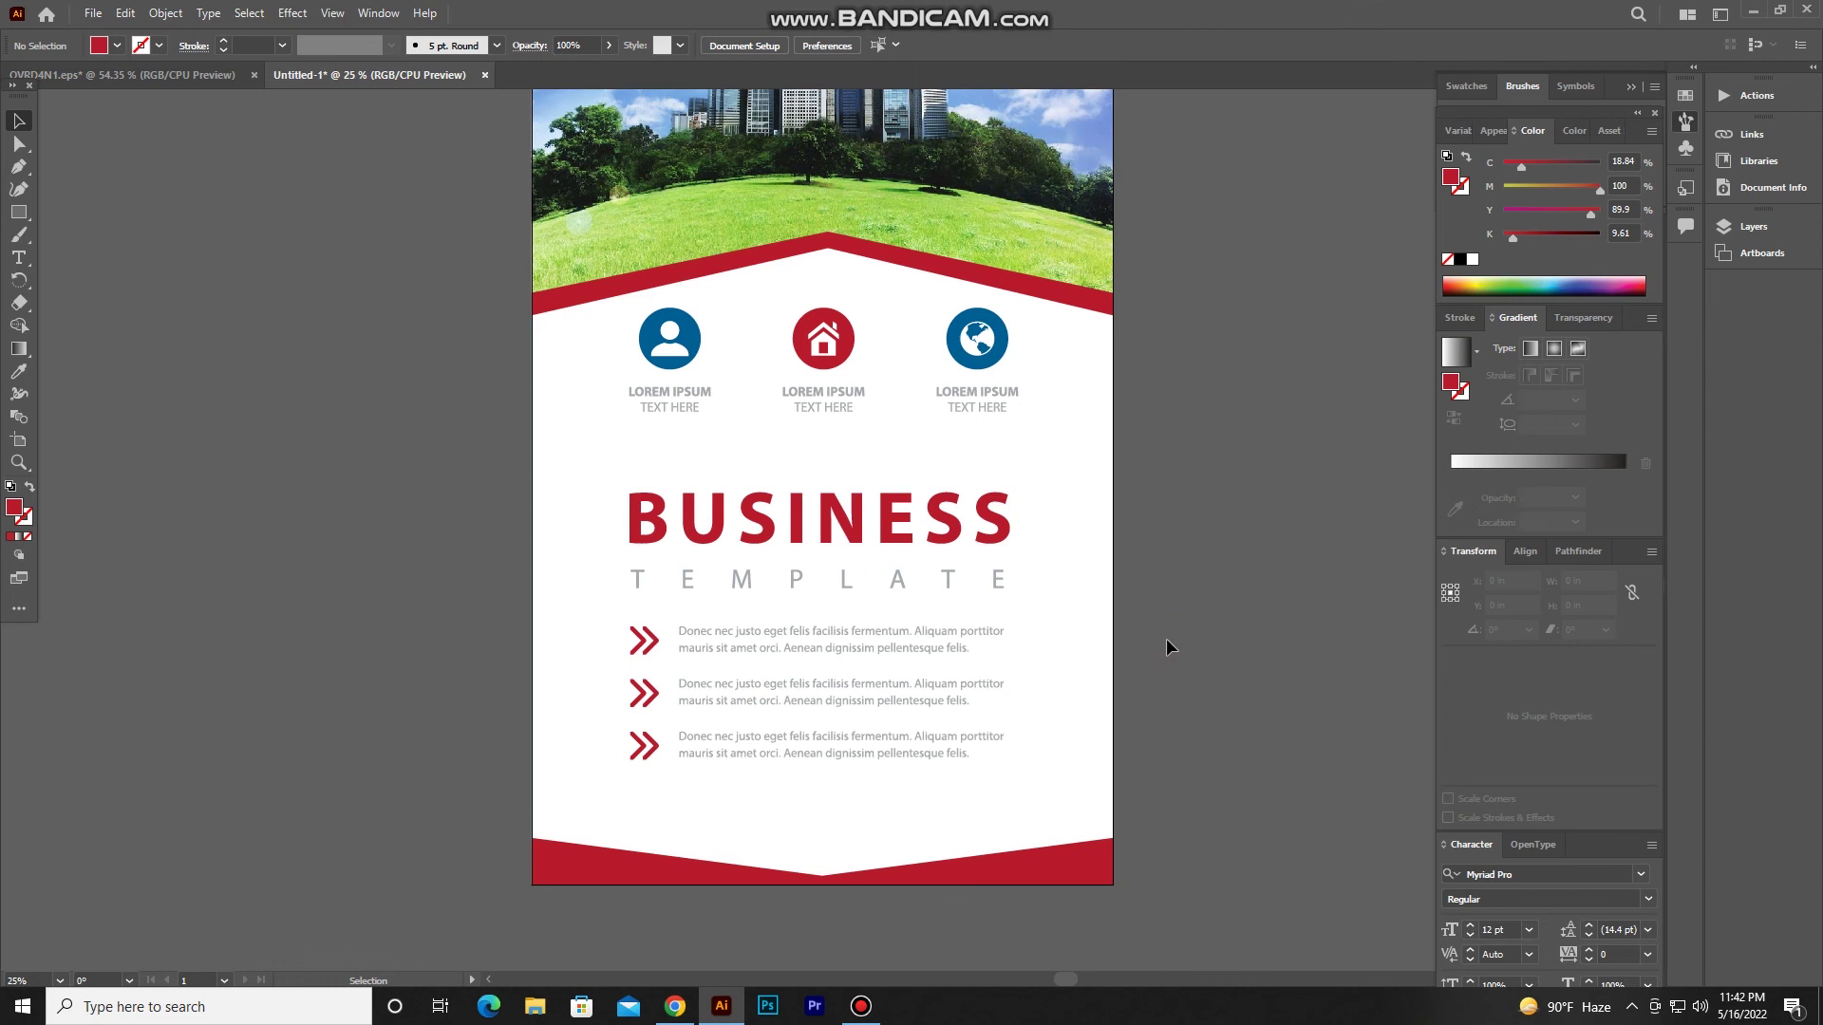
Nudge the icon row slightly down, then zoom out to show the whole banner.
scroll(1143, 589, "down", 1)
scroll(854, 618, "up", 1, "alt")
mouse_move(852, 608)
left_mouse_down()
mouse_move(816, 413)
mouse_move(816, 445)
left_mouse_up()
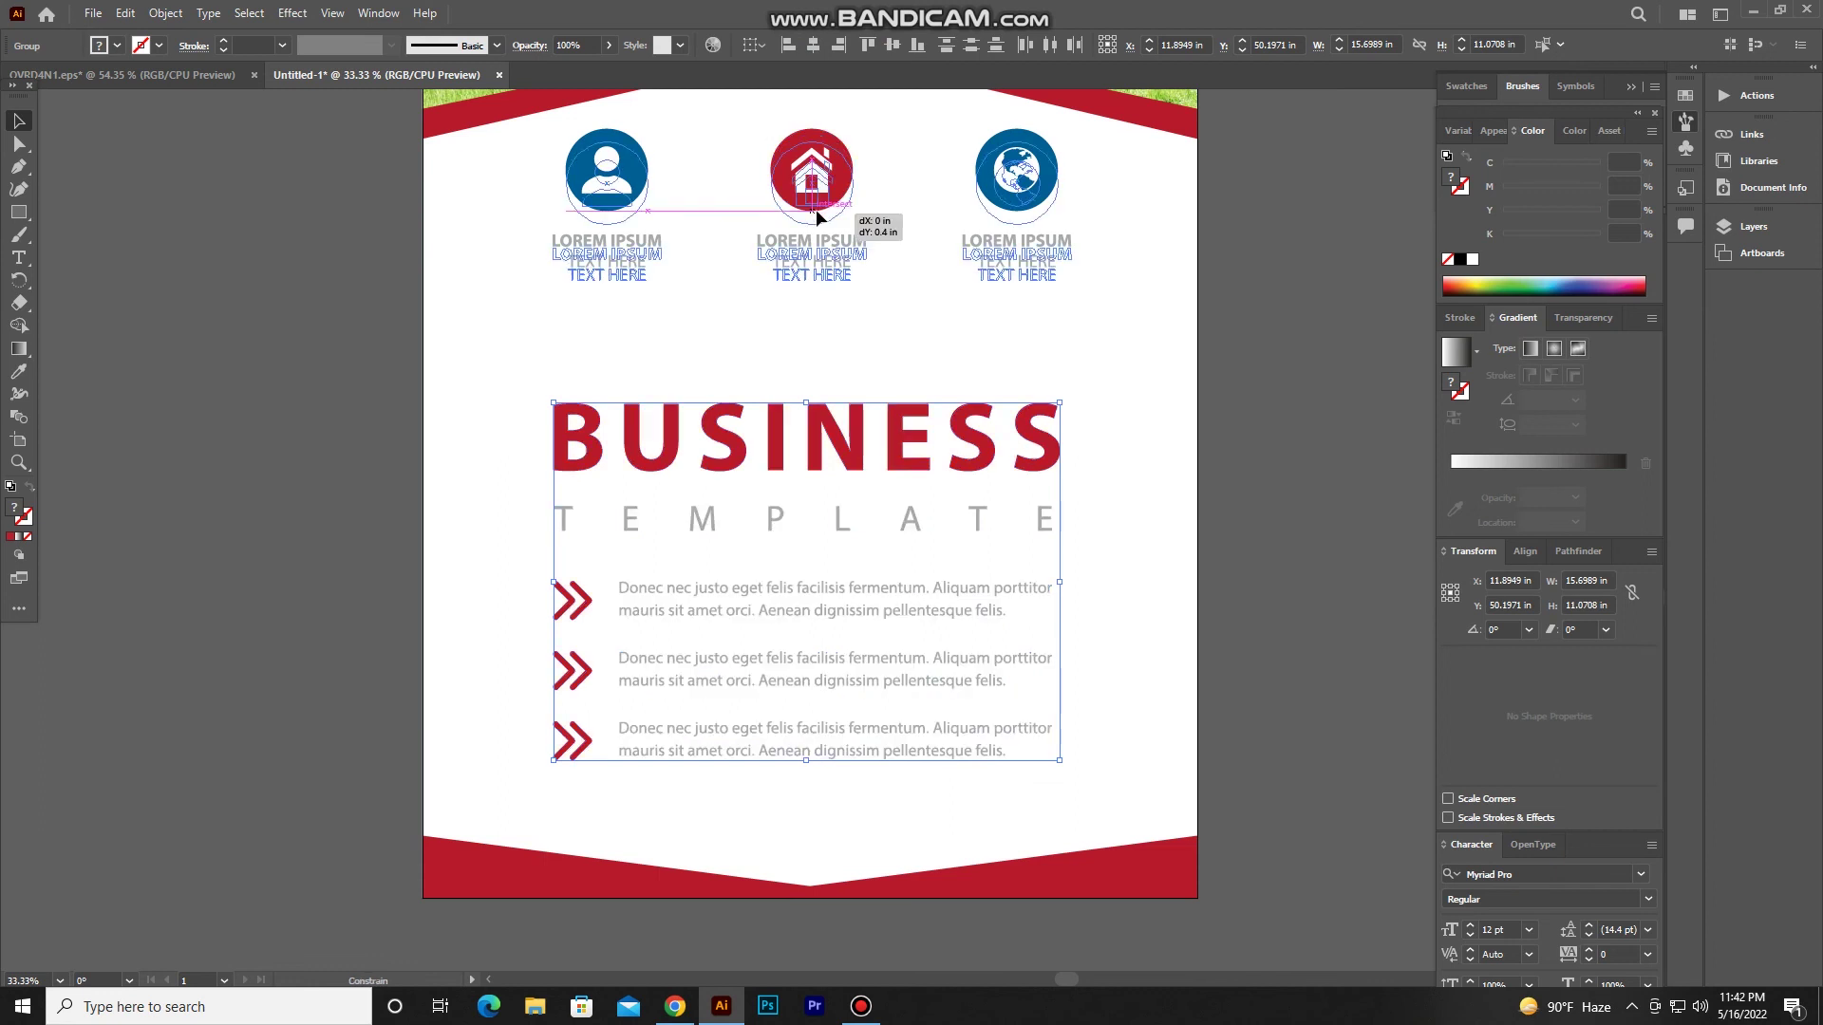
left_click_drag(816, 209, 817, 222)
left_click(209, 299)
key("ctrl+minus")
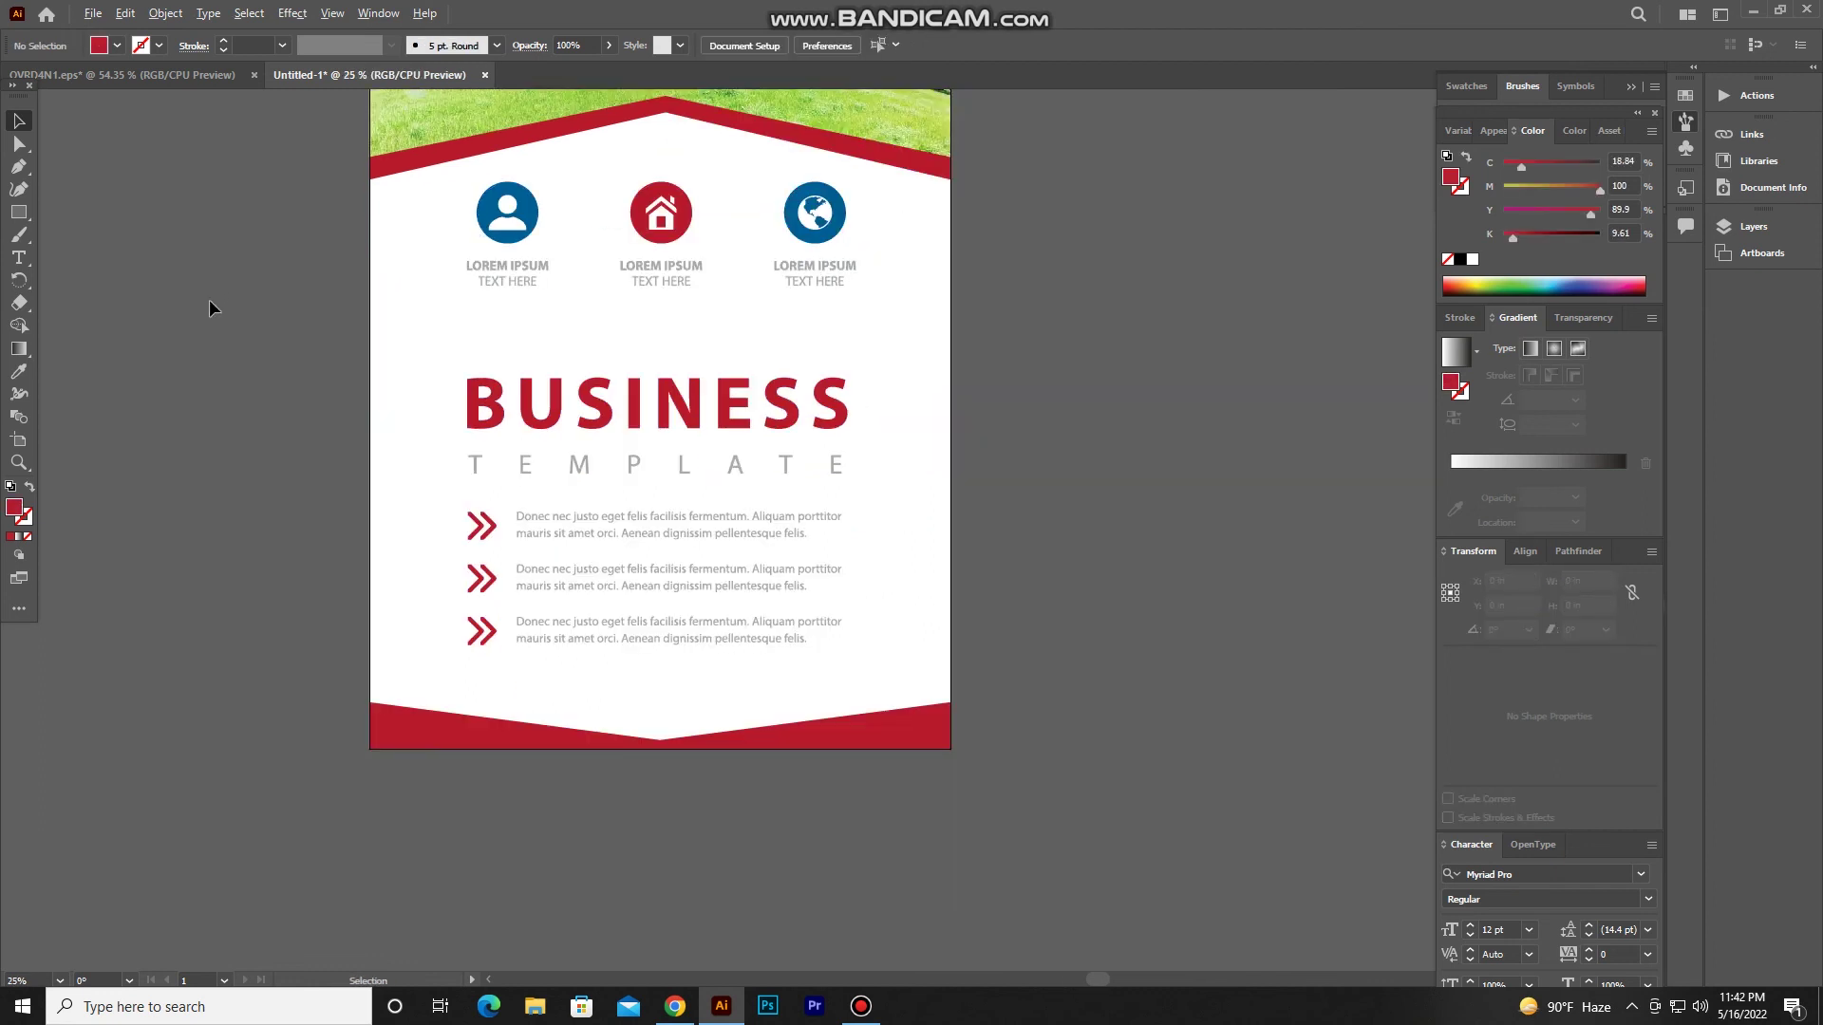
left_click_drag(203, 284, 382, 585)
Select all the banner artwork and align it to a common horizontal centre.
scroll(382, 584, "up", 1)
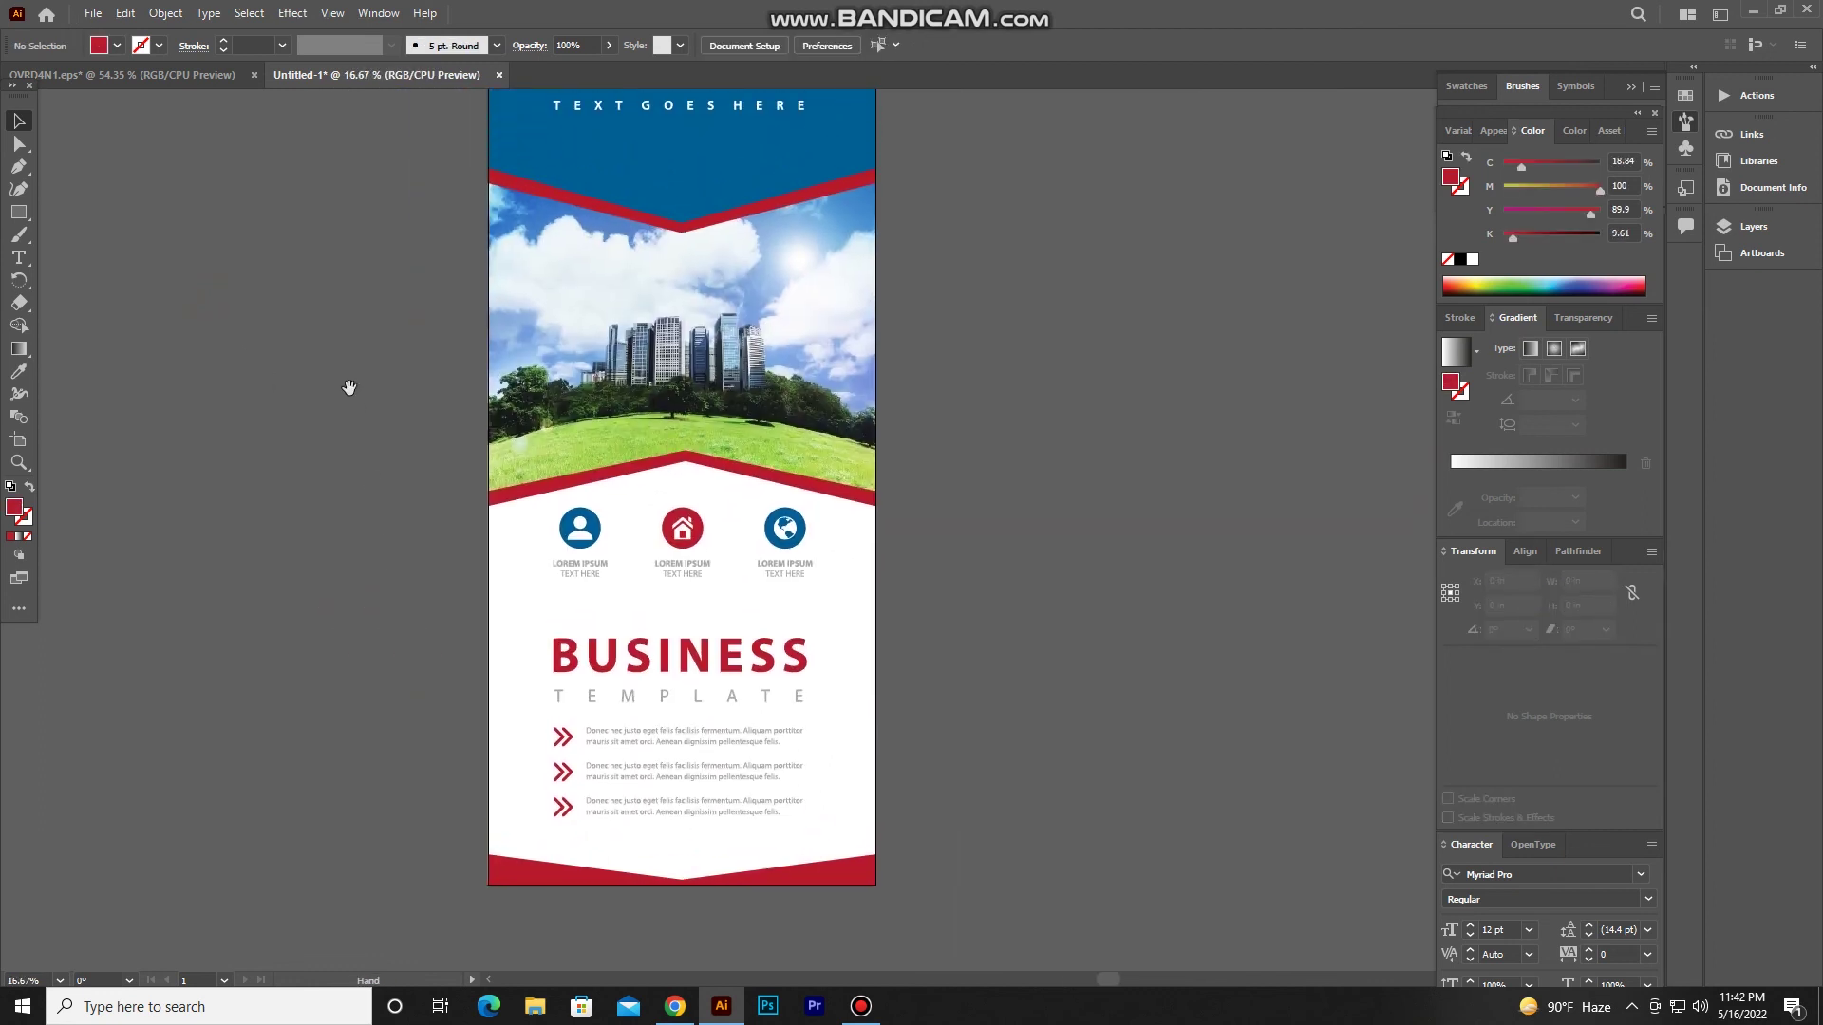
scroll(347, 388, "up", 5)
scroll(347, 399, "up", 2)
scroll(351, 457, "up", 1)
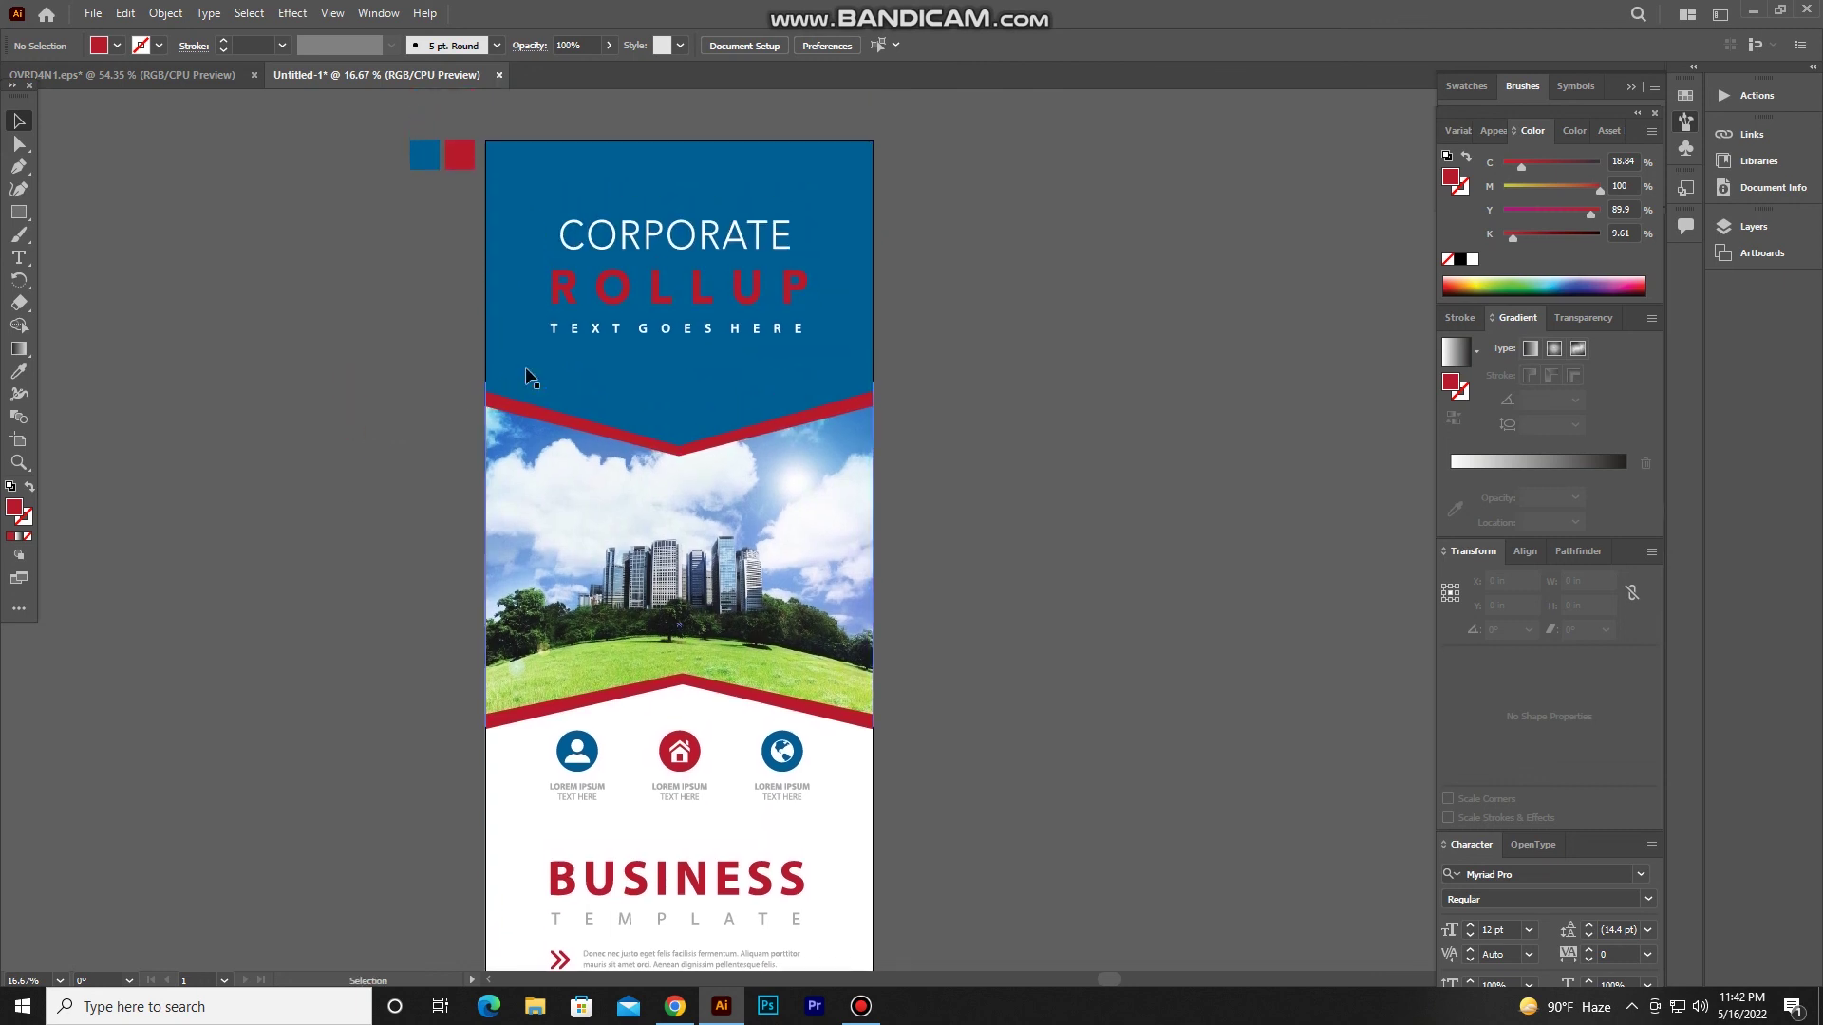
left_click(655, 297)
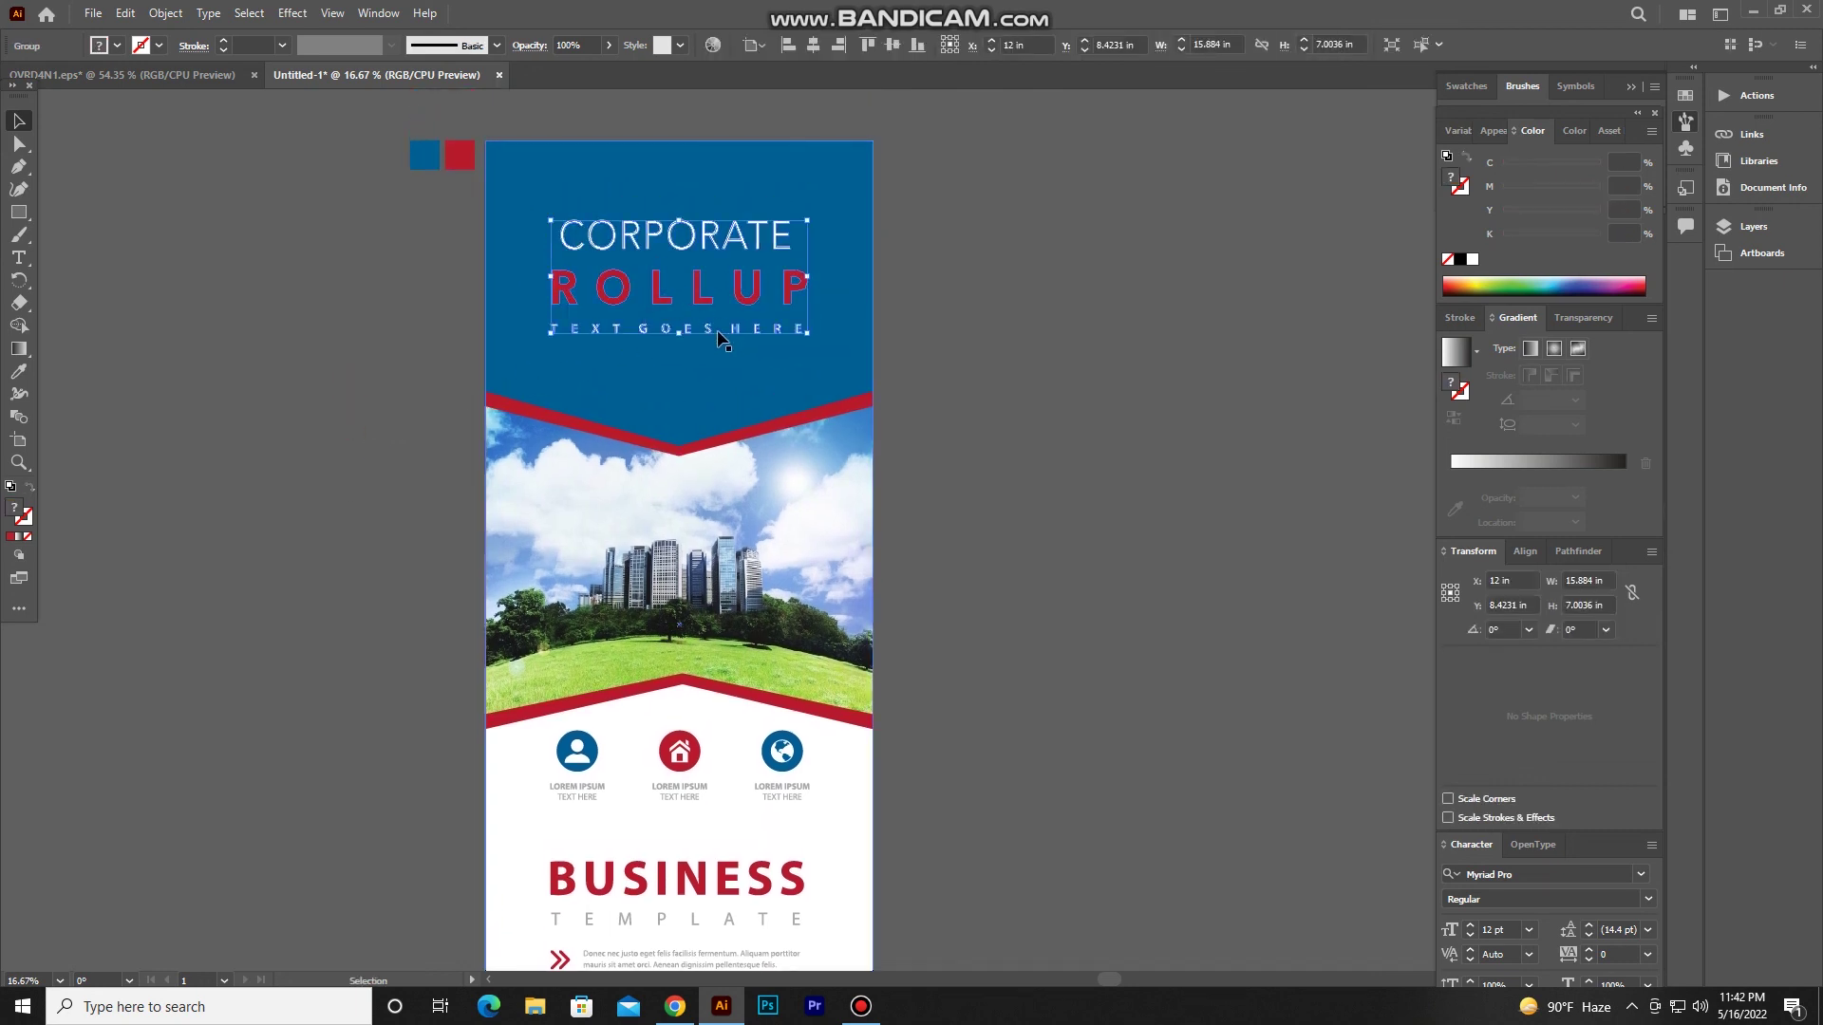
scroll(513, 361, "down", 1)
scroll(321, 354, "down", 1)
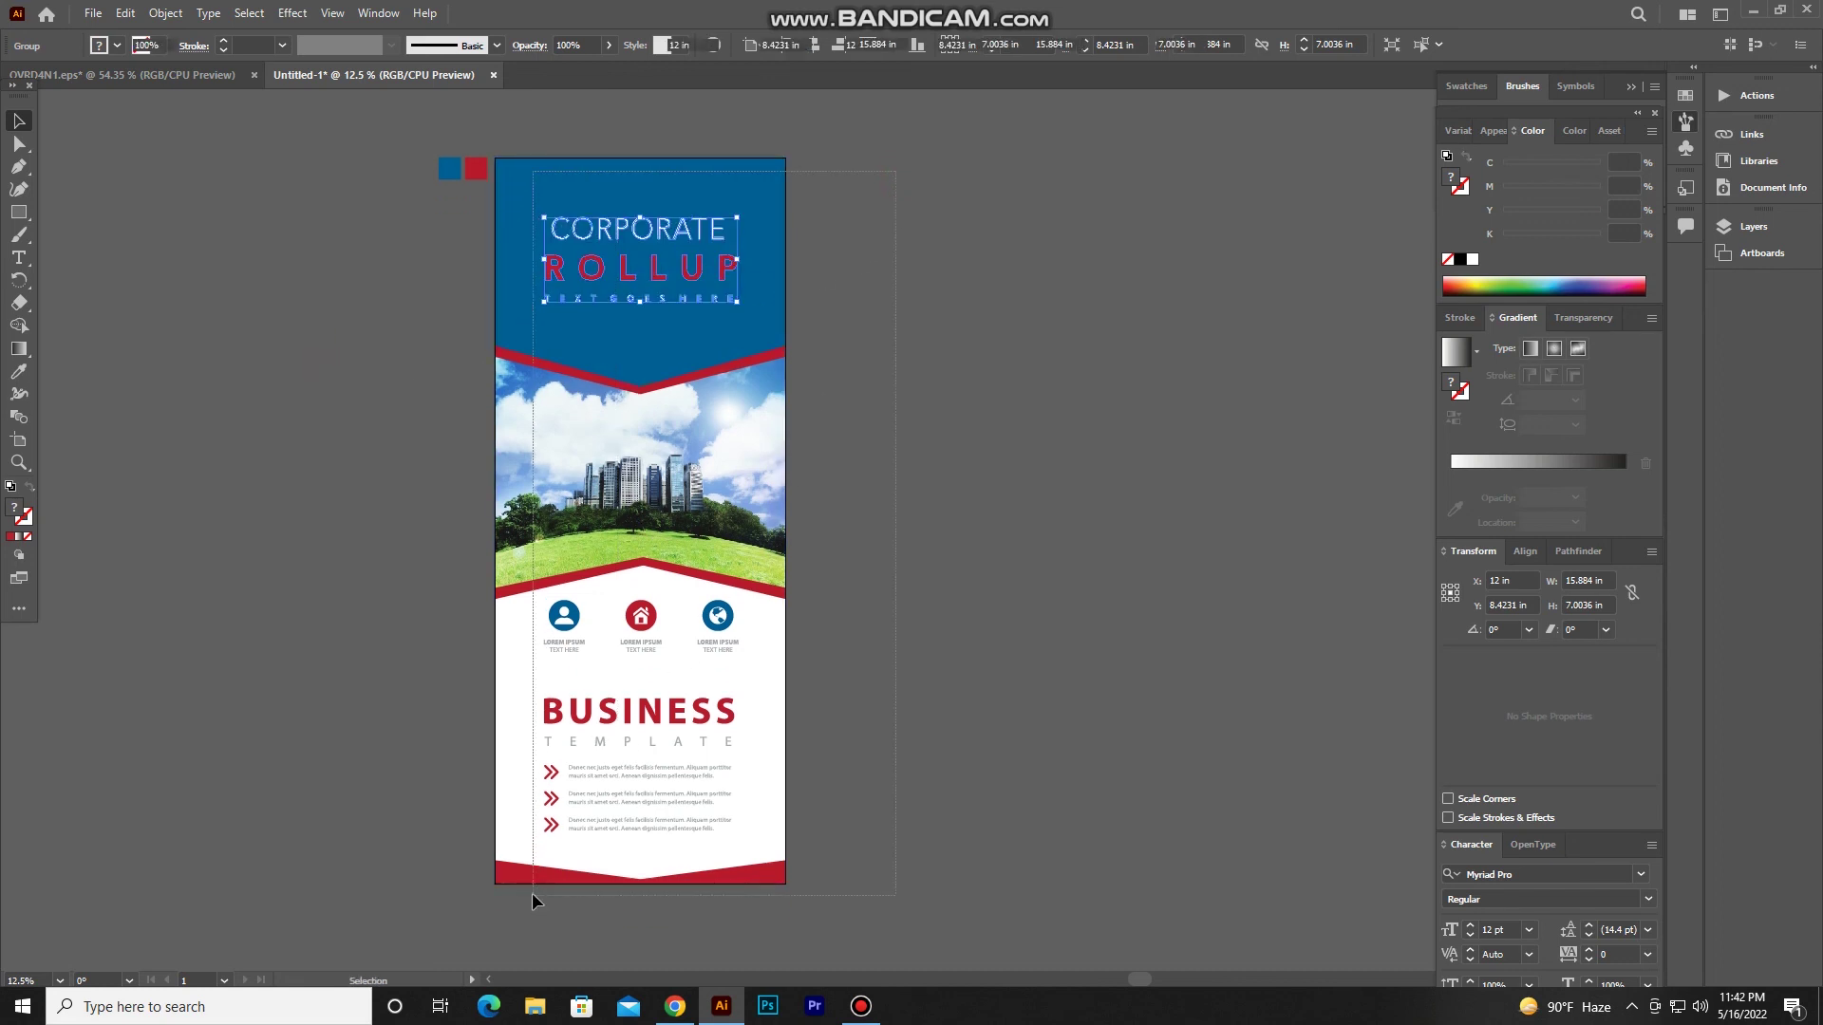
left_click_drag(532, 892, 634, 205)
left_click(323, 47)
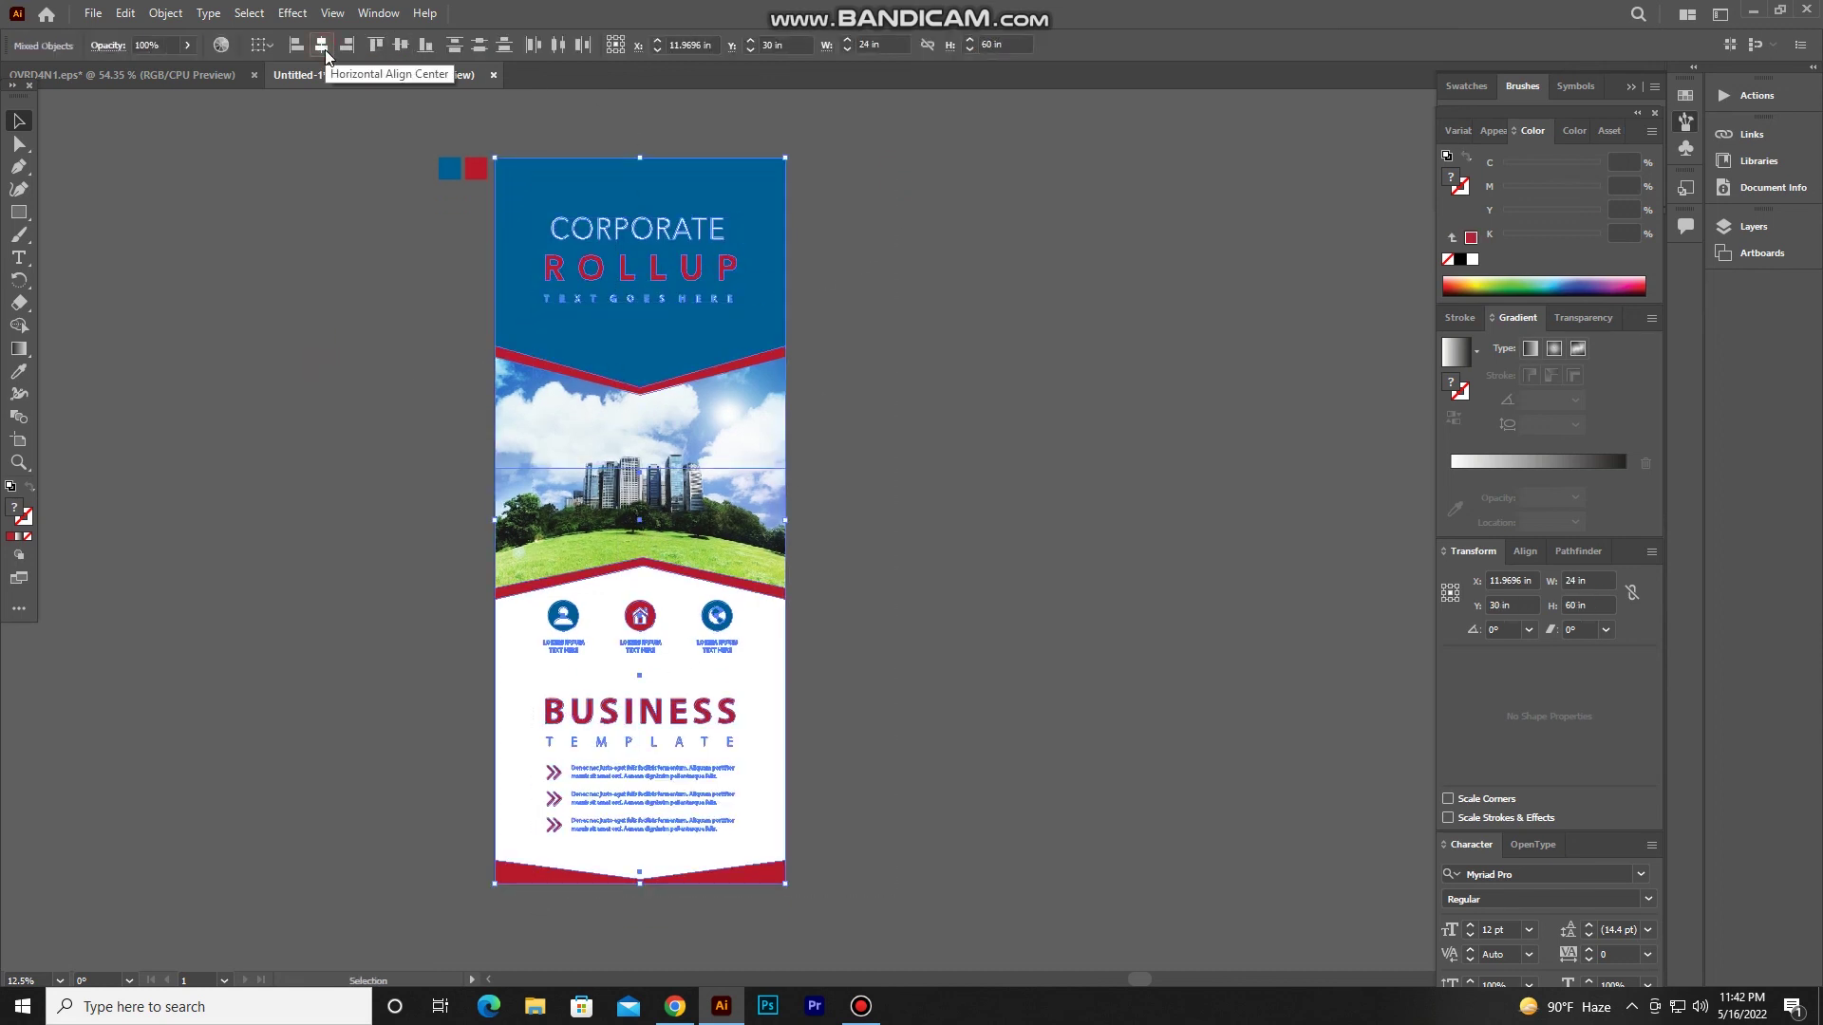
Scroll and pan across the banner to check the centred layout.
scroll(494, 392, "up", 3, "alt")
scroll(495, 380, "up", 2, "alt")
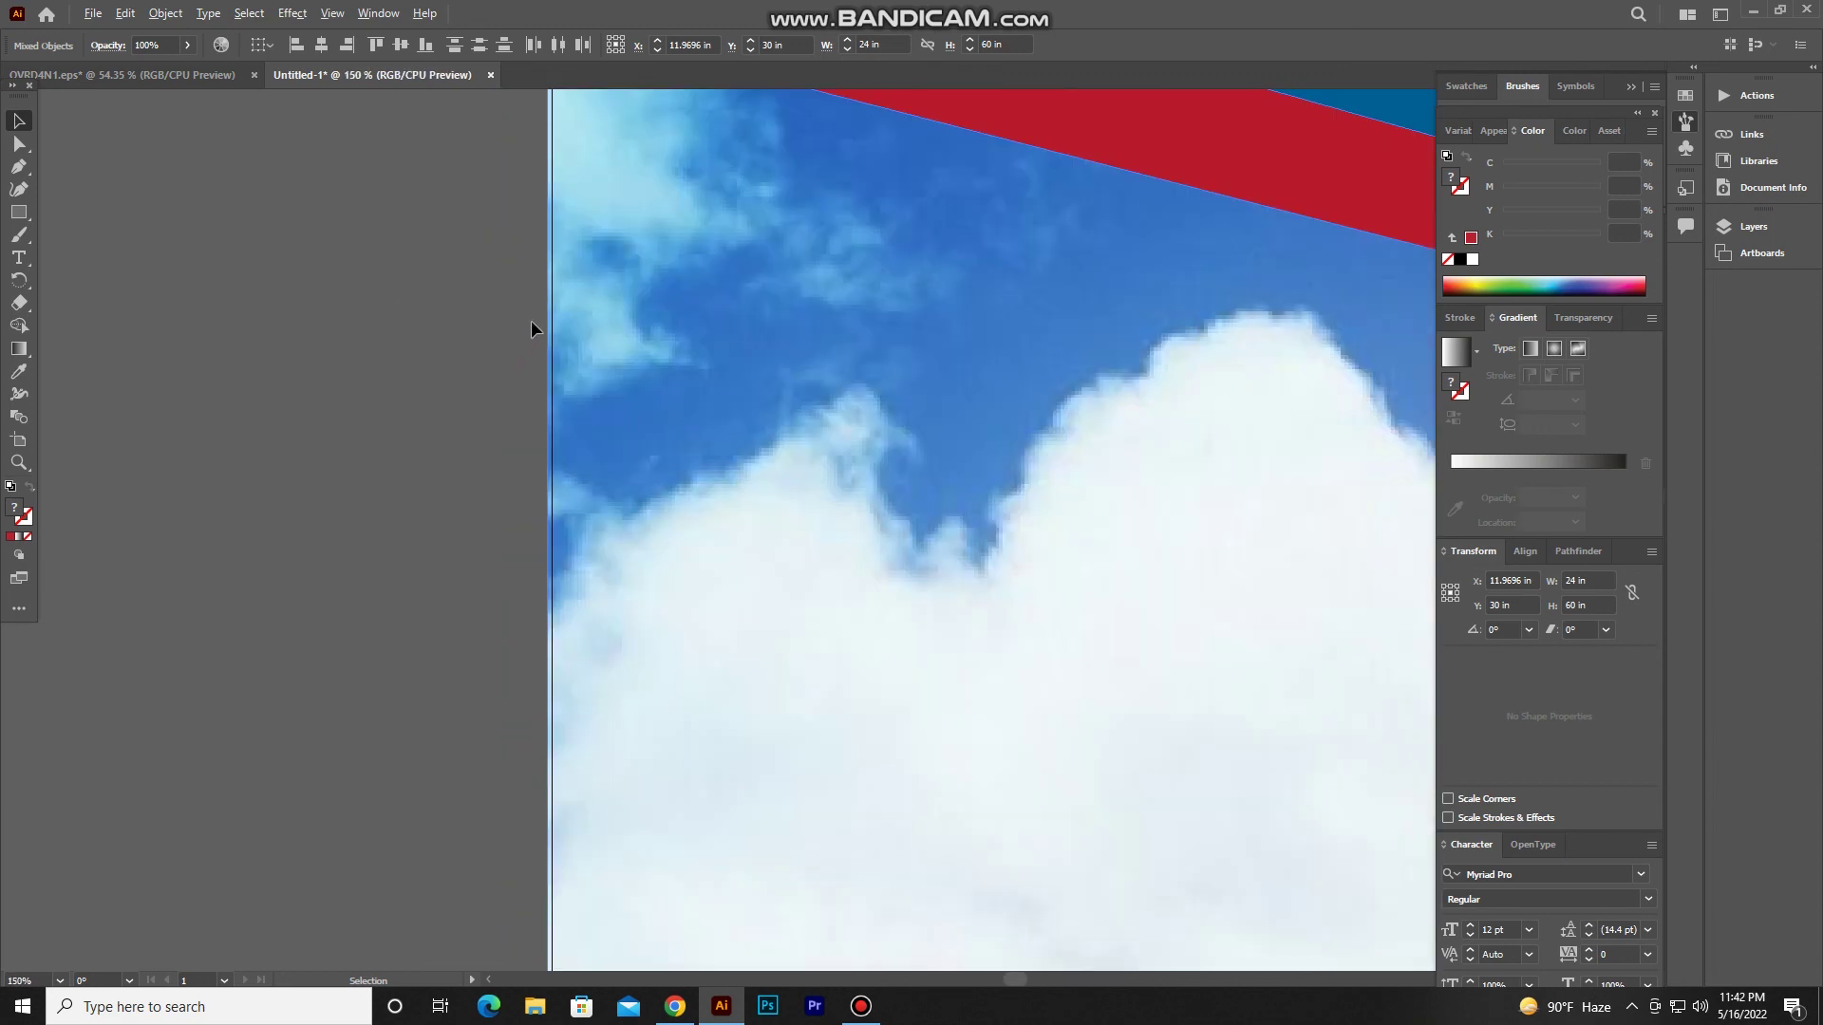
left_click(343, 345)
scroll(343, 347, "down", 2, "alt")
scroll(344, 348, "down", 2, "alt")
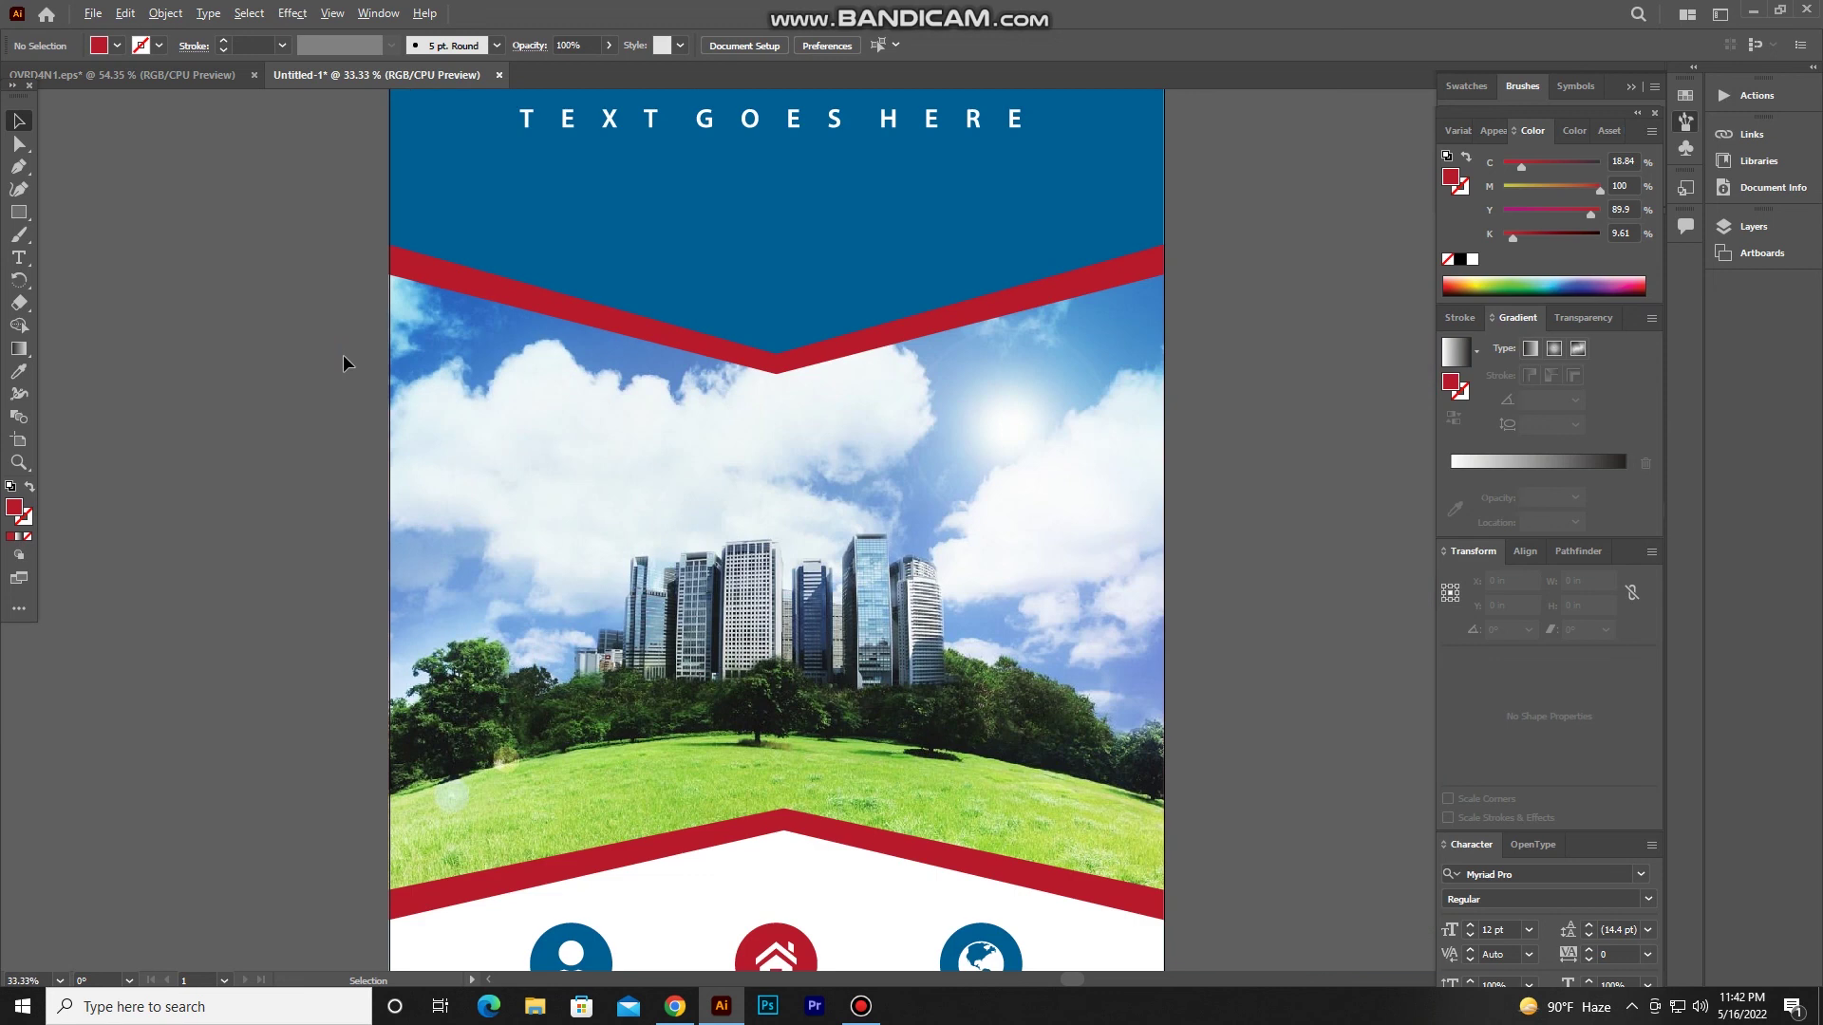
scroll(343, 355, "down", 1, "alt")
scroll(343, 355, "down", 1, "alt")
left_click_drag(276, 443, 390, 445)
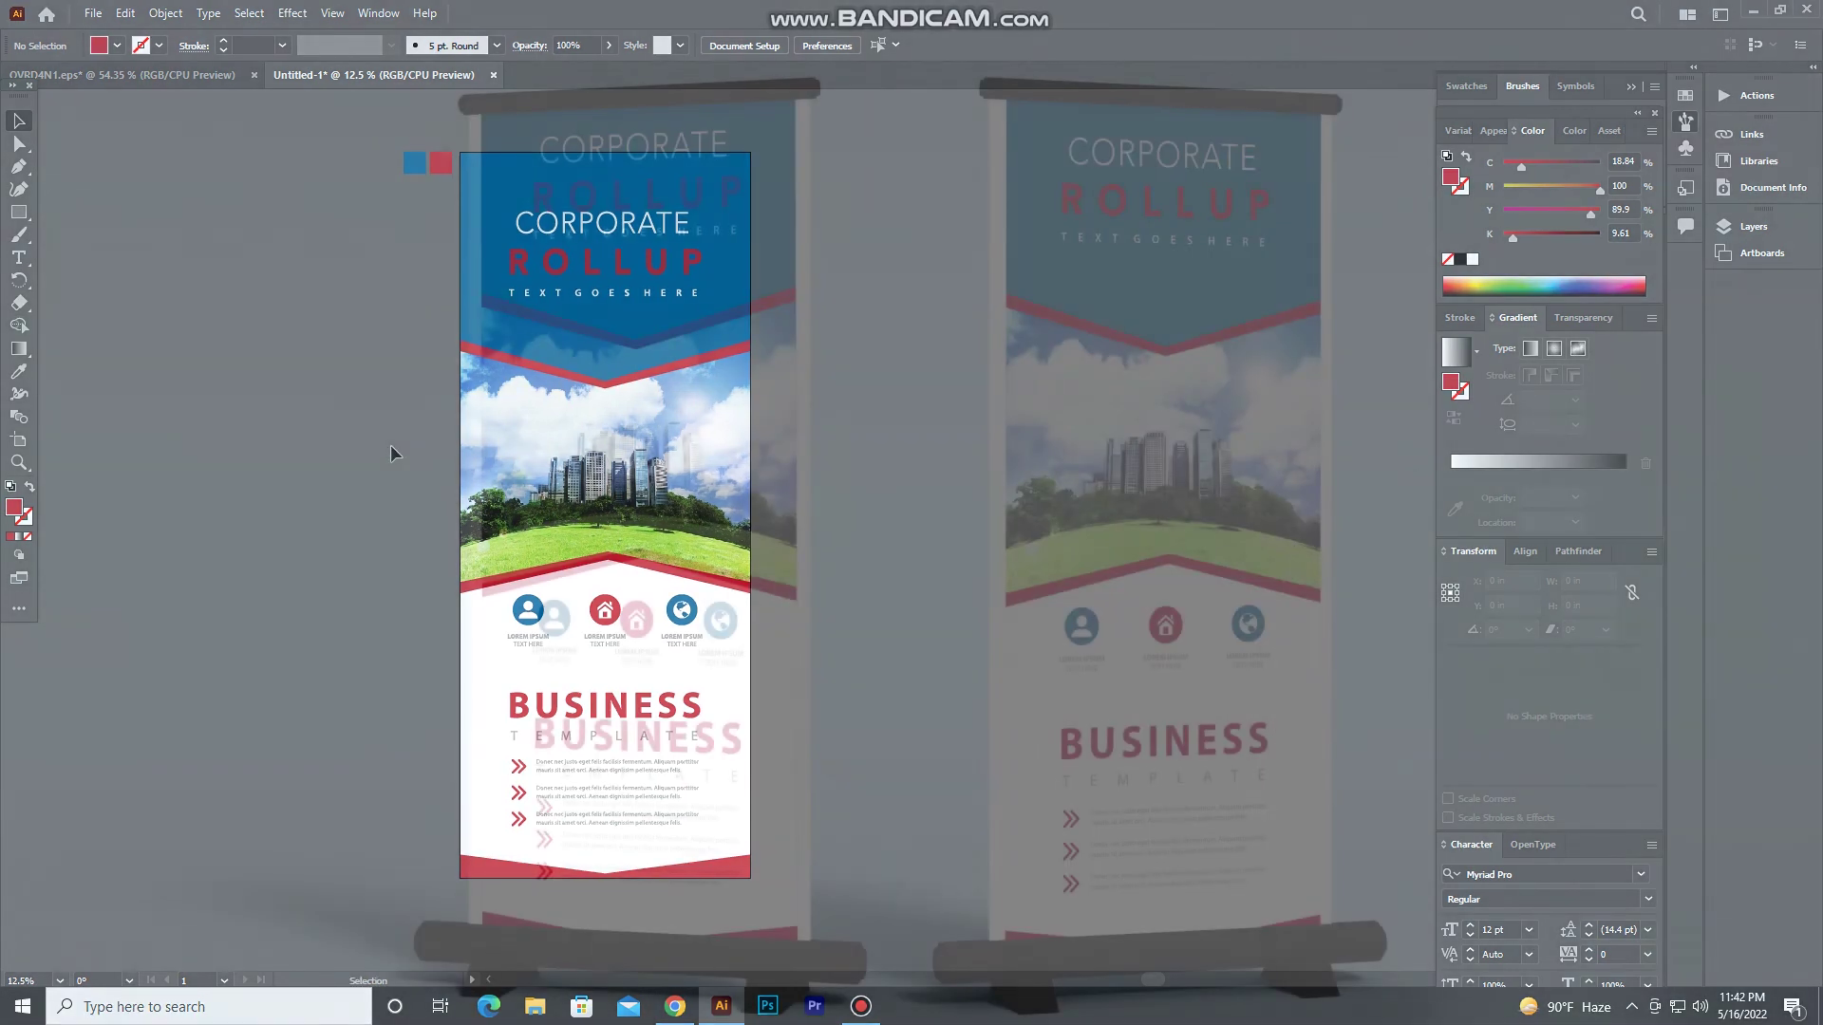